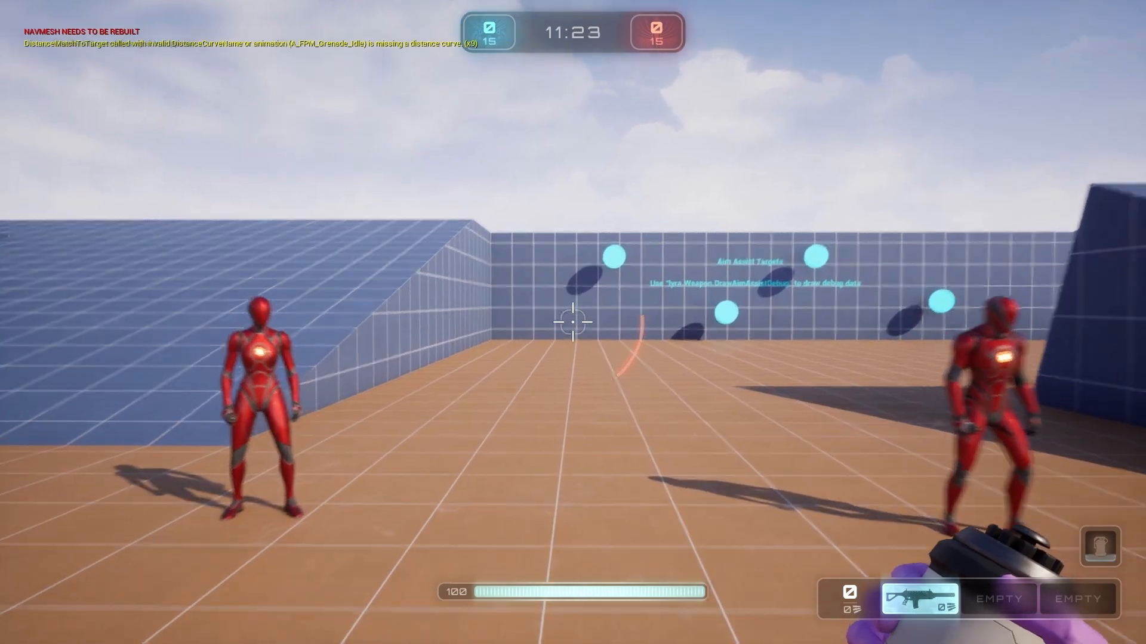
Play-test the grenade ability by strafing and jumping around the range and throwing grenades near the red characters.
{"action": "key", "text": "s"}
{"action": "key", "text": "d"}
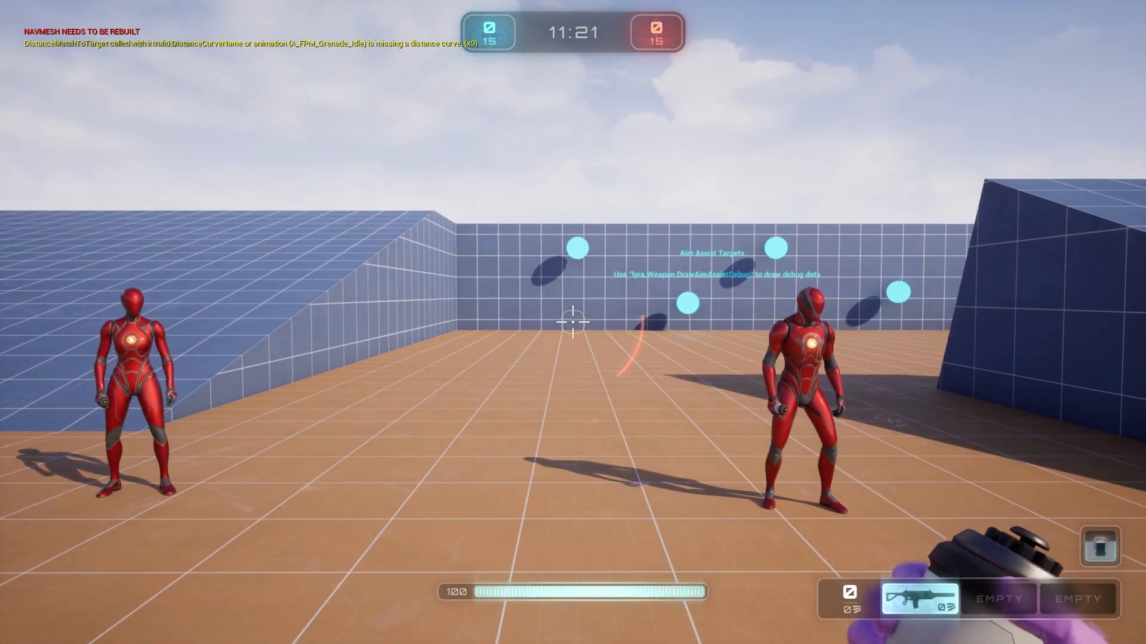
{"action": "key", "text": "a"}
{"action": "key", "text": "q"}
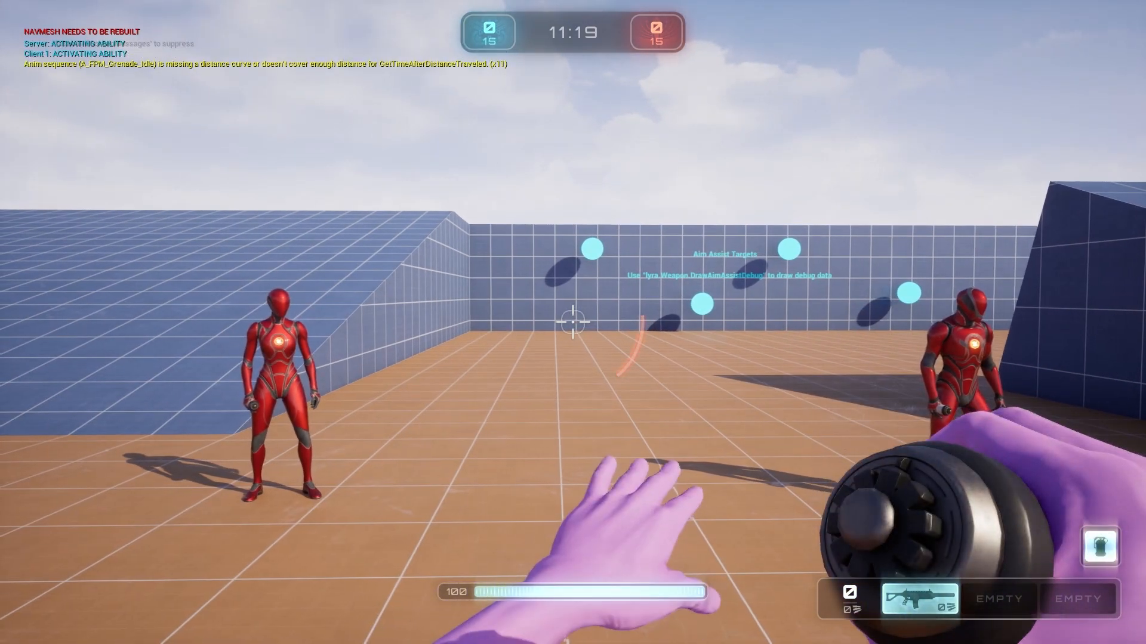
{"action": "key", "text": "a"}
{"action": "key", "text": "d"}
{"action": "key", "text": "a"}
{"action": "key", "text": "space"}
{"action": "key", "text": "d"}
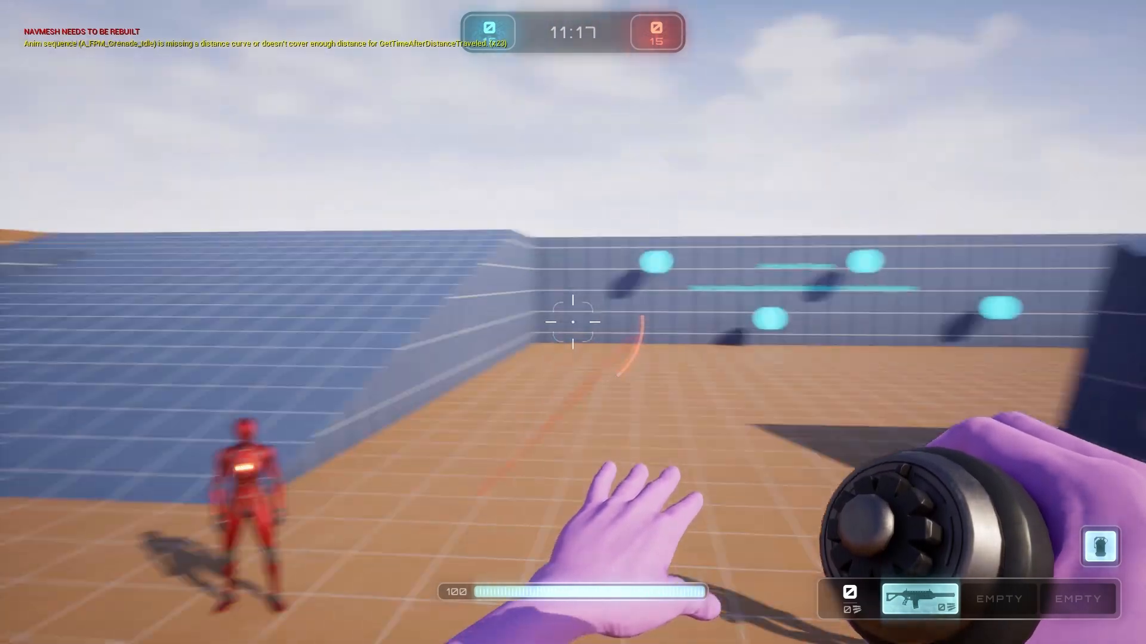
{"action": "key", "text": "a"}
{"action": "key", "text": "q"}
{"action": "key", "text": "q"}
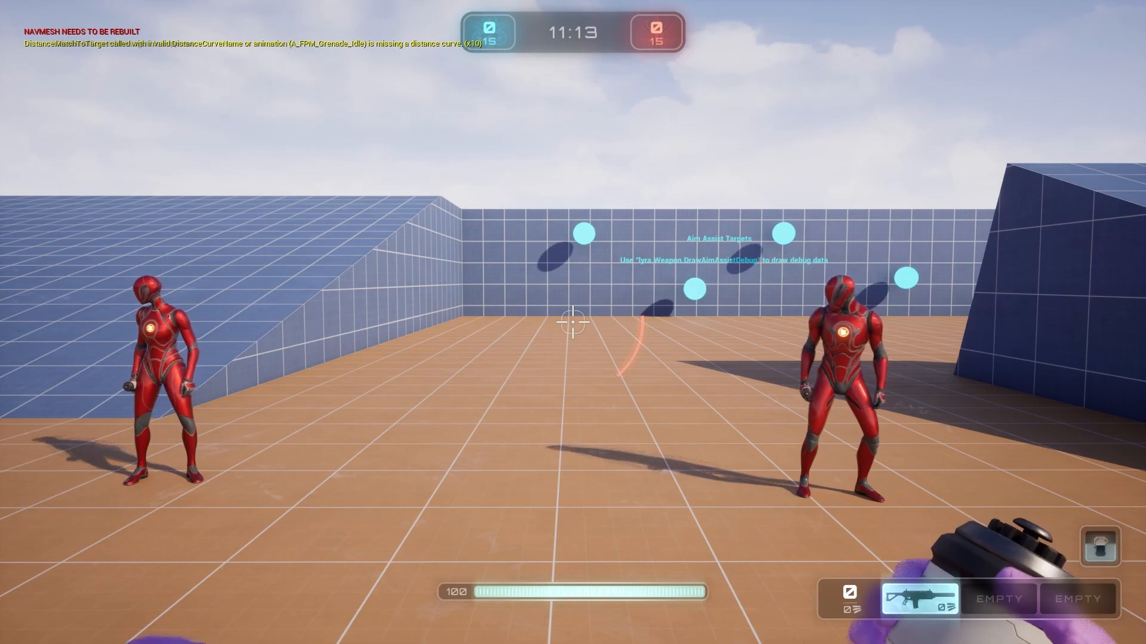
End the play test and restore the level viewport from full screen to the standard editor layout.
{"action": "key", "text": "Escape"}
{"action": "left_click", "coordinate": [536, 373]}
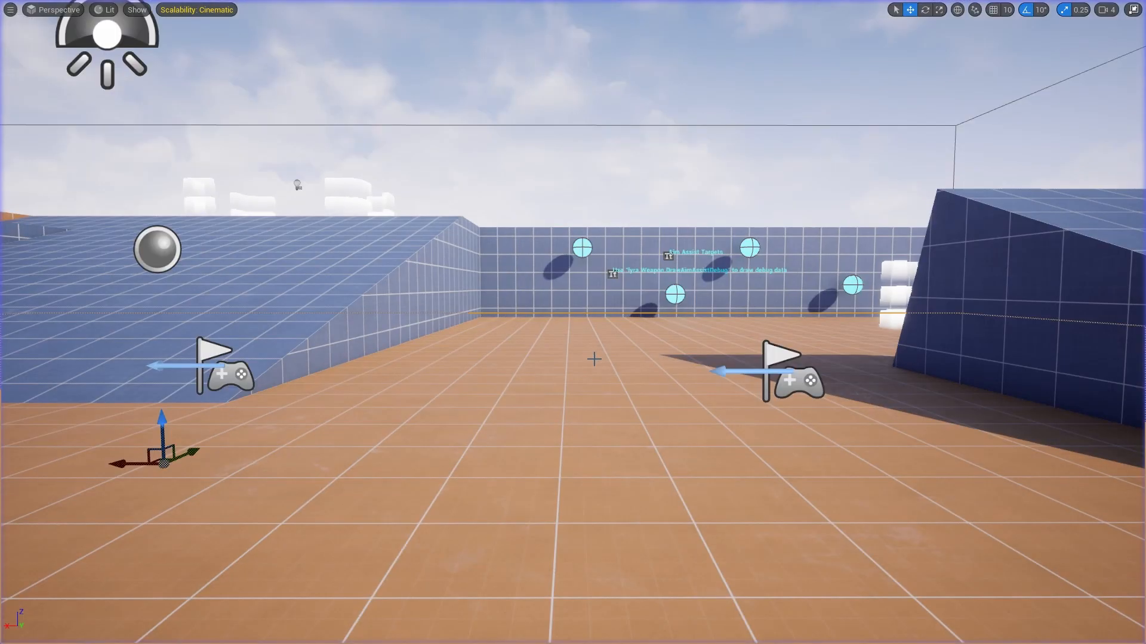
{"action": "key", "text": "F11"}
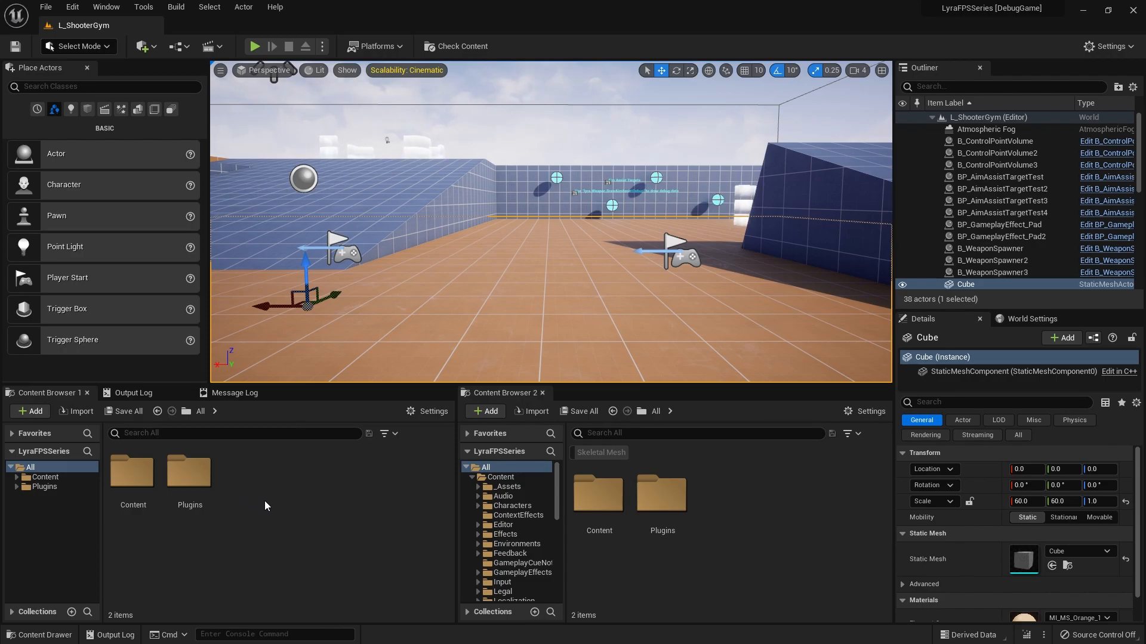
Open the B_Hero_ShooterMannequin blueprint from the Game folder of ShooterCore Content under Plugins.
{"action": "left_click", "coordinate": [41, 466]}
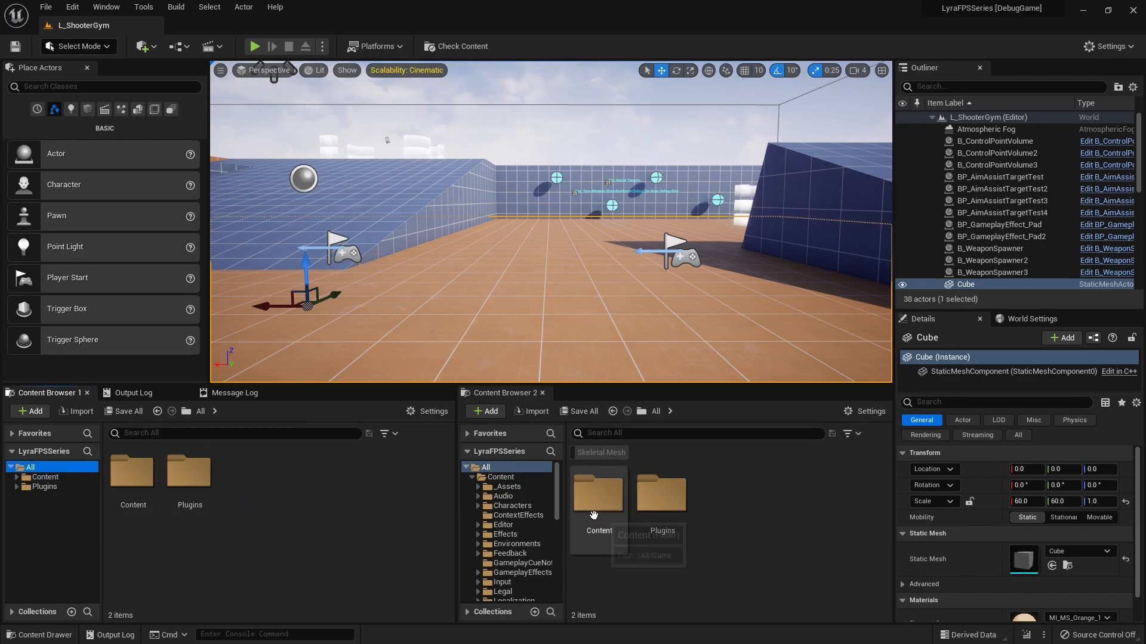
{"action": "double_click", "coordinate": [661, 495]}
{"action": "scroll", "coordinate": [604, 531], "scroll_direction": "down", "scroll_amount": 1}
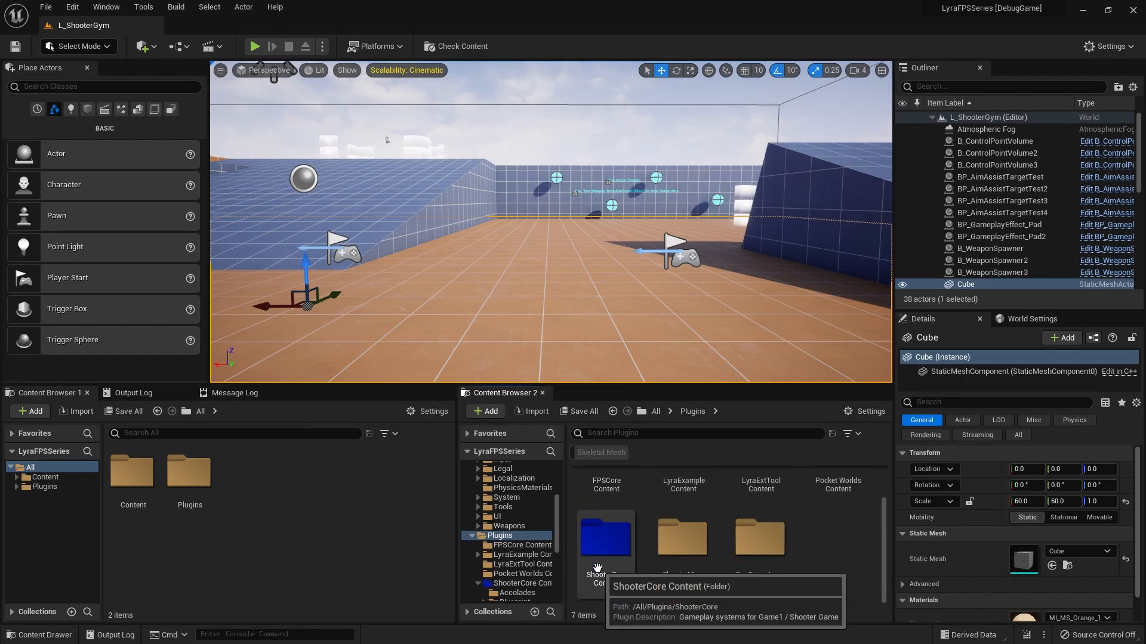
{"action": "double_click", "coordinate": [604, 532]}
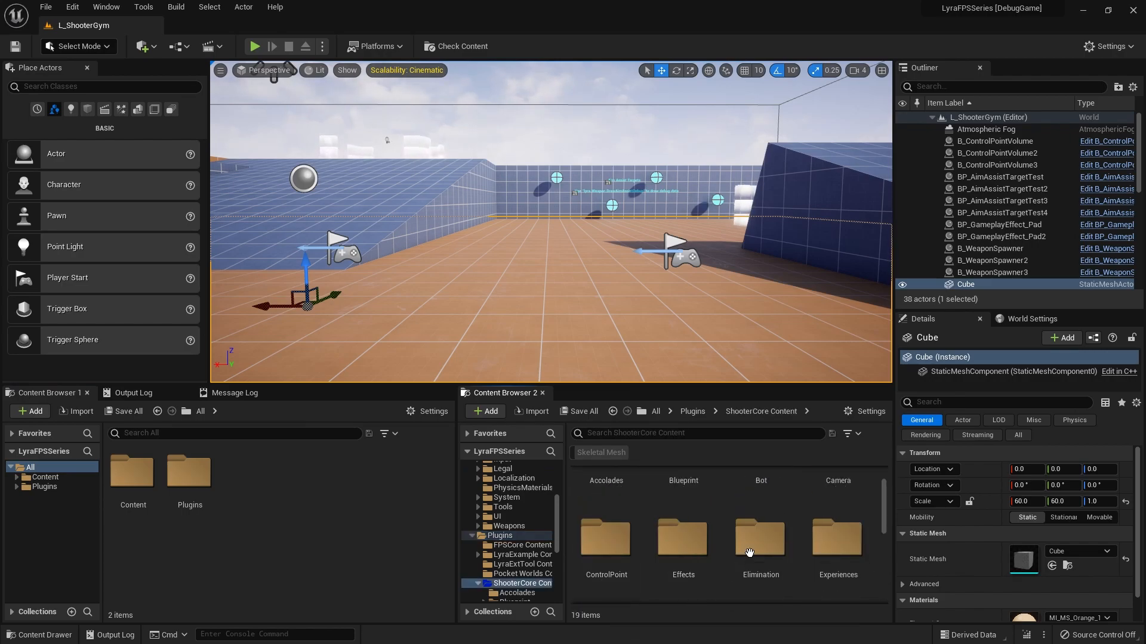
{"action": "scroll", "coordinate": [600, 555], "scroll_direction": "down", "scroll_amount": 3}
{"action": "double_click", "coordinate": [597, 495]}
{"action": "scroll", "coordinate": [681, 549], "scroll_direction": "up", "scroll_amount": 2}
{"action": "left_click", "coordinate": [689, 557]}
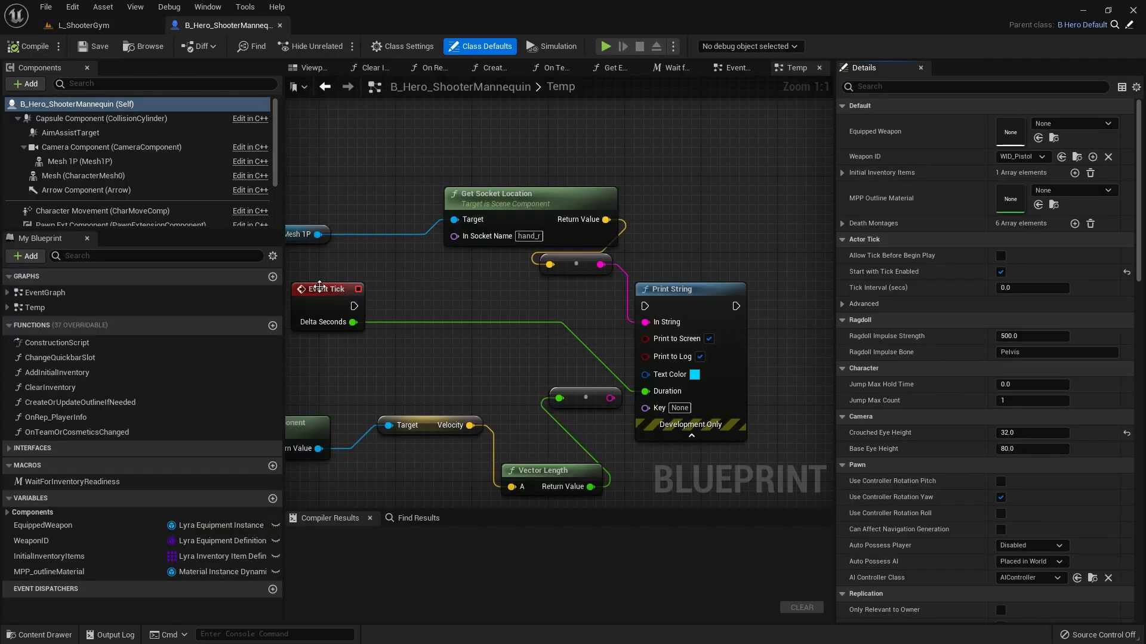
Open the AddInitialInventory function graph of B_Hero_ShooterMannequin.
{"action": "scroll", "coordinate": [337, 266], "scroll_direction": "down", "scroll_amount": 4}
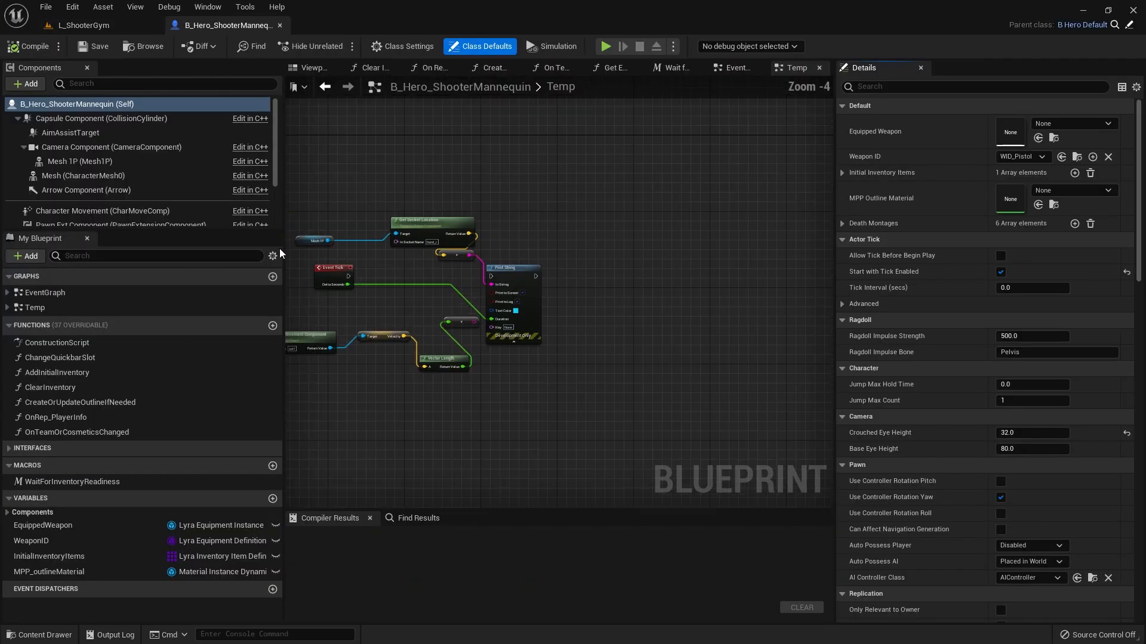
{"action": "double_click", "coordinate": [56, 373]}
{"action": "right_click_drag", "start_coordinate": [455, 374], "coordinate": [467, 418]}
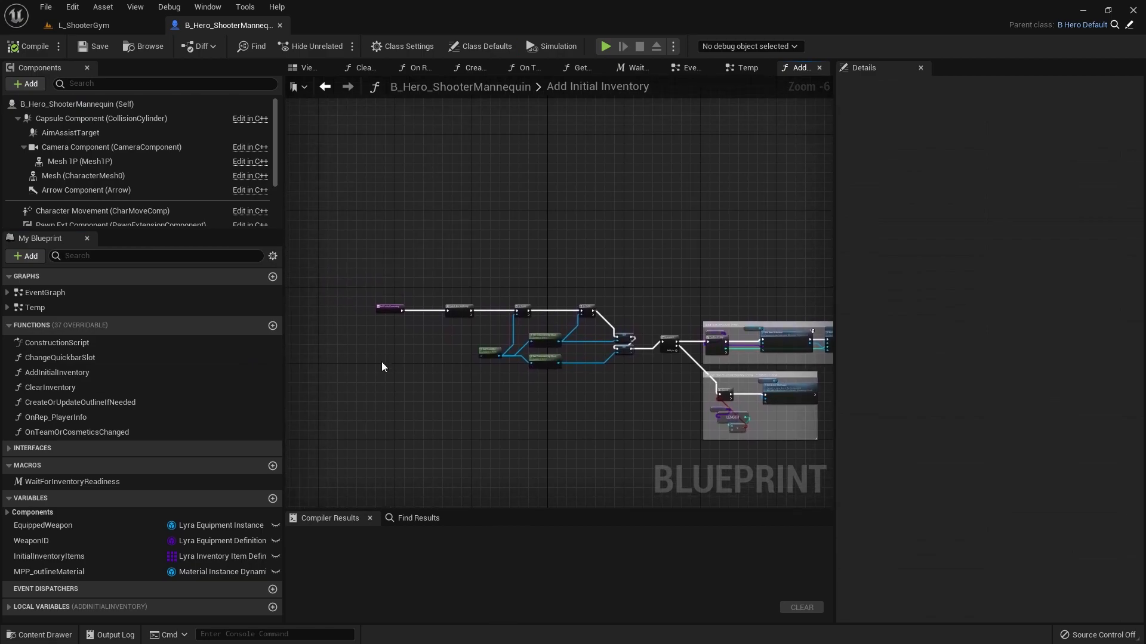
Examine how the Add Initial Inventory graph loops over Initial Inventory Items, adding each item definition and assigning it to a quick bar slot.
{"action": "scroll", "coordinate": [377, 314], "scroll_direction": "up", "scroll_amount": 5}
{"action": "right_click_drag", "start_coordinate": [406, 395], "coordinate": [340, 326]}
{"action": "scroll", "coordinate": [340, 325], "scroll_direction": "down", "scroll_amount": 3}
{"action": "right_click_drag", "start_coordinate": [782, 409], "coordinate": [699, 361]}
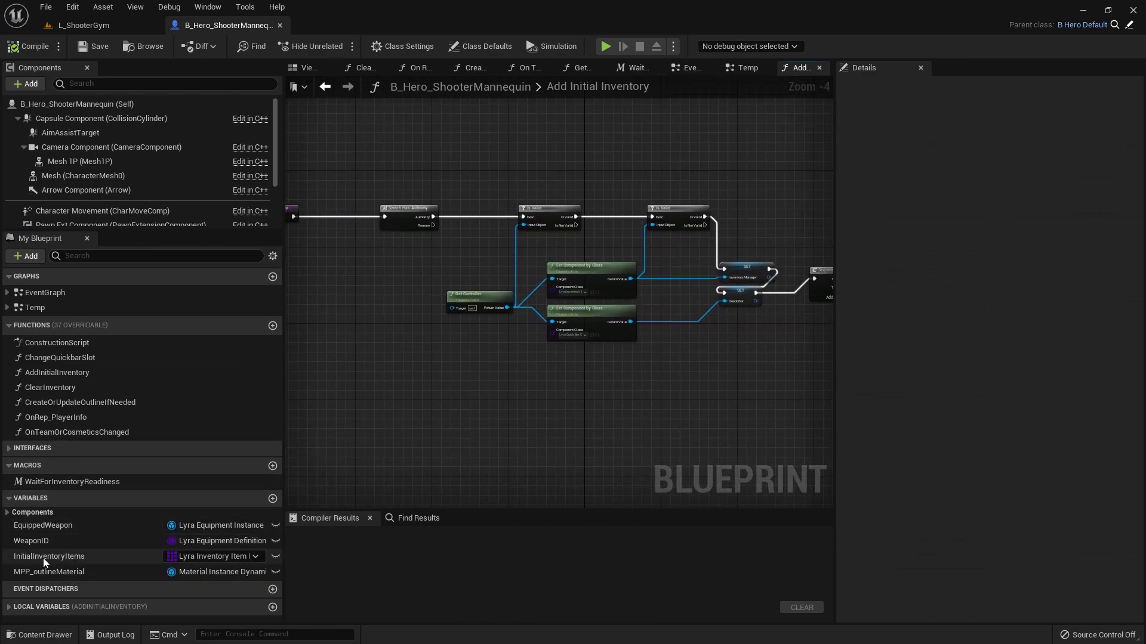
{"action": "right_click_drag", "start_coordinate": [541, 383], "coordinate": [287, 416]}
{"action": "right_click_drag", "start_coordinate": [603, 359], "coordinate": [400, 347]}
{"action": "scroll", "coordinate": [541, 308], "scroll_direction": "up", "scroll_amount": 3}
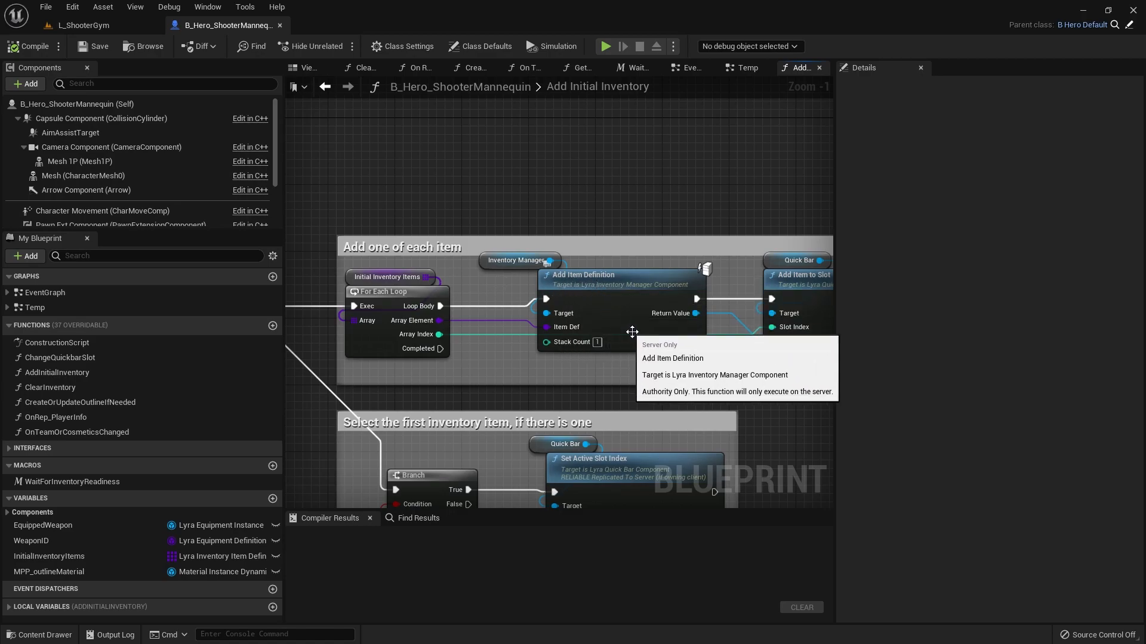
{"action": "right_click_drag", "start_coordinate": [546, 319], "coordinate": [337, 314]}
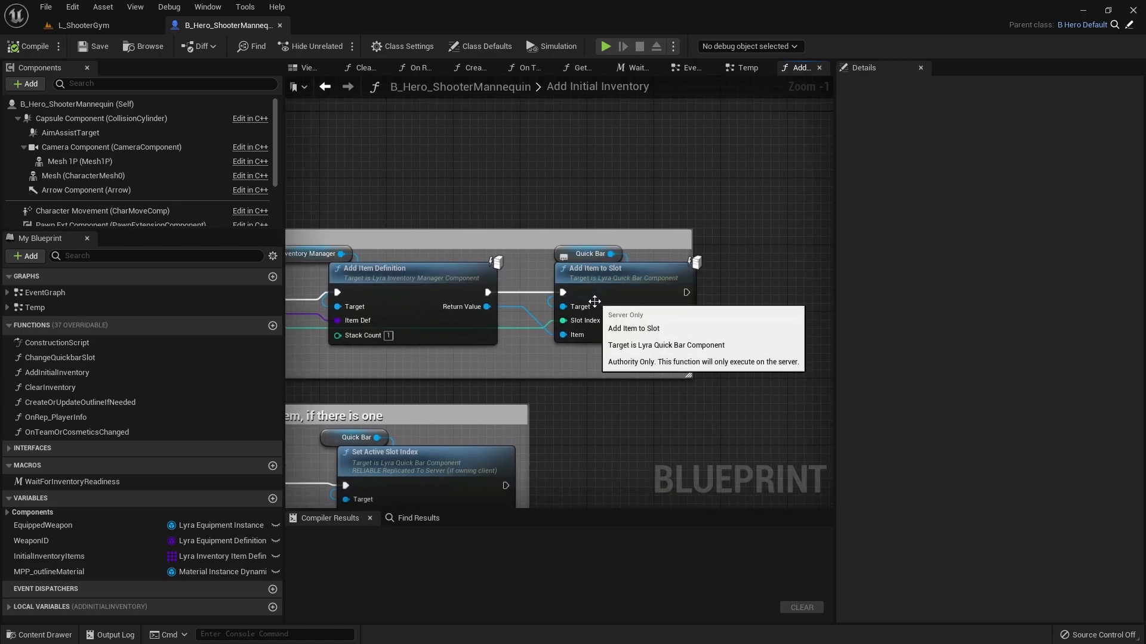
{"action": "right_click_drag", "start_coordinate": [567, 353], "coordinate": [753, 323]}
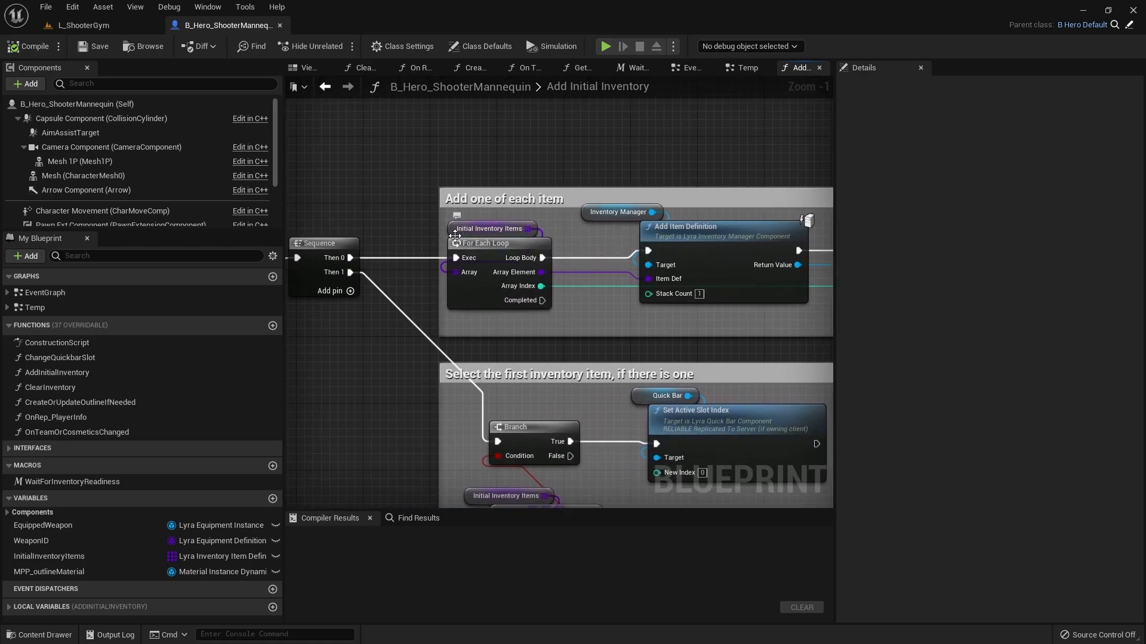
{"action": "left_click_drag", "start_coordinate": [471, 237], "coordinate": [470, 228]}
{"action": "right_click_drag", "start_coordinate": [554, 273], "coordinate": [435, 280]}
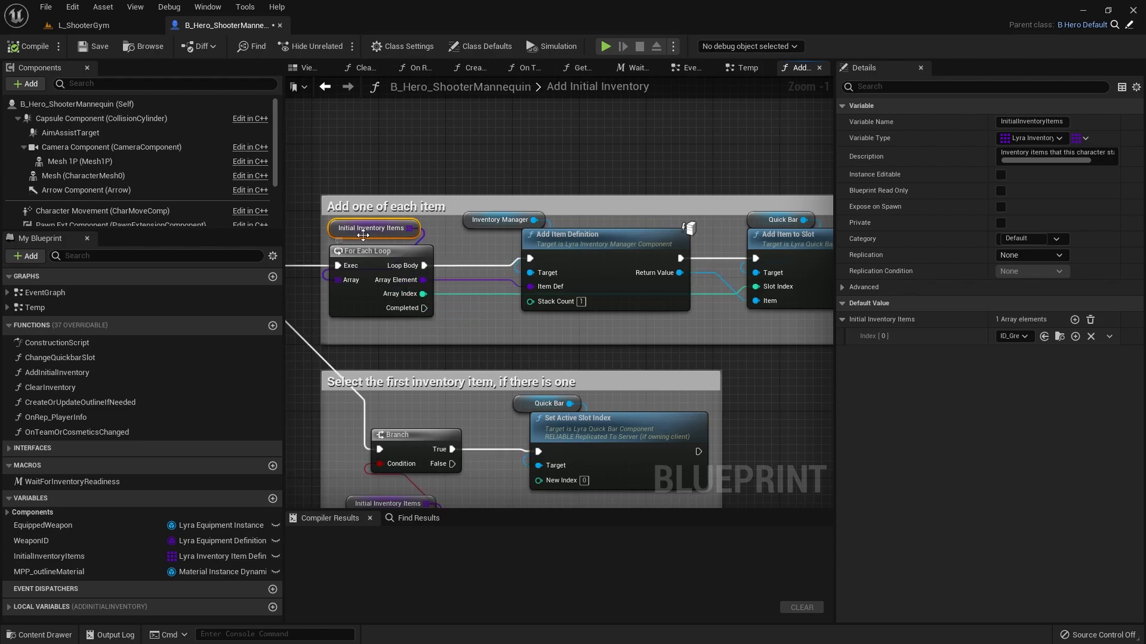
{"action": "right_click_drag", "start_coordinate": [578, 294], "coordinate": [354, 301]}
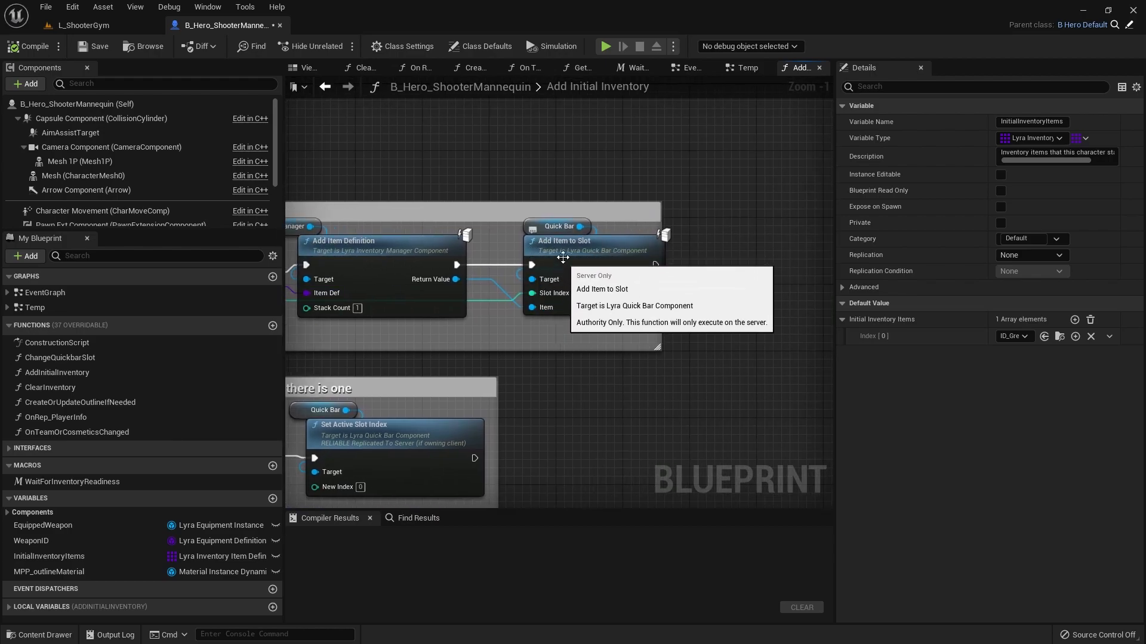
{"action": "right_click_drag", "start_coordinate": [553, 267], "coordinate": [659, 258]}
{"action": "right_click_drag", "start_coordinate": [396, 346], "coordinate": [758, 356]}
{"action": "right_click_drag", "start_coordinate": [640, 343], "coordinate": [528, 391]}
{"action": "left_click_drag", "start_coordinate": [503, 391], "coordinate": [436, 315]}
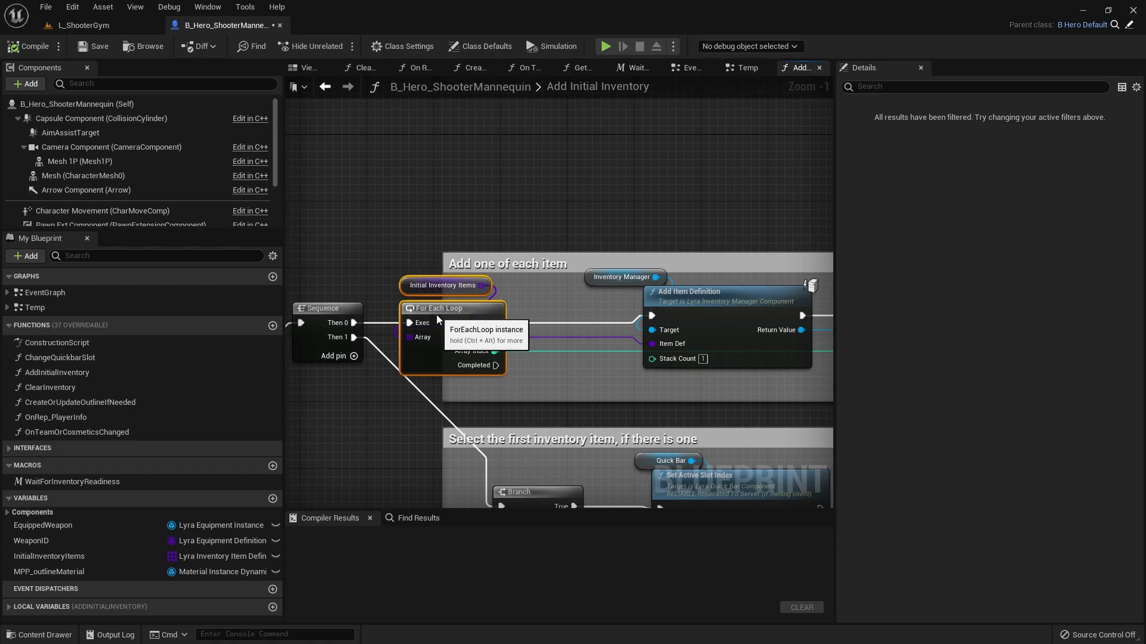
{"action": "right_click_drag", "start_coordinate": [607, 335], "coordinate": [557, 284]}
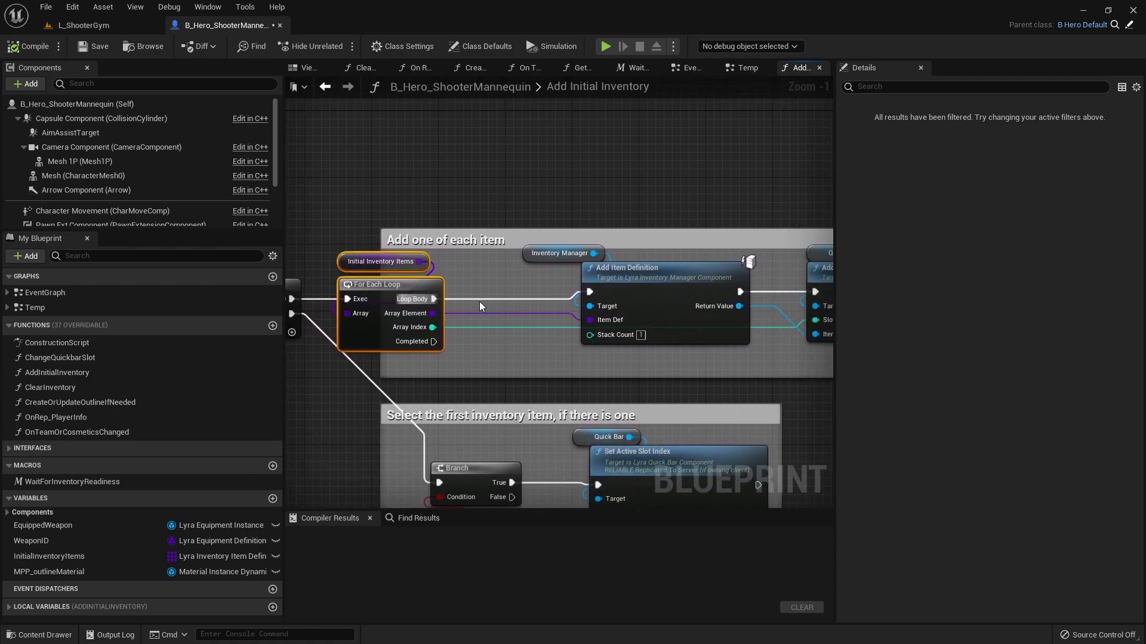
{"action": "left_click", "coordinate": [403, 362]}
{"action": "left_click_drag", "start_coordinate": [357, 260], "coordinate": [425, 284]}
{"action": "right_click_drag", "start_coordinate": [454, 320], "coordinate": [443, 373]}
Move the Add Item Definition and Add Item to Slot nodes with their variable nodes above the "Add one of each item" comment.
{"action": "right_click_drag", "start_coordinate": [528, 392], "coordinate": [386, 351]}
{"action": "left_click_drag", "start_coordinate": [679, 365], "coordinate": [357, 263]}
{"action": "left_click_drag", "start_coordinate": [465, 294], "coordinate": [557, 160]}
{"action": "right_click_drag", "start_coordinate": [438, 265], "coordinate": [450, 296]}
{"action": "scroll", "coordinate": [411, 366], "scroll_direction": "down", "scroll_amount": 4}
{"action": "left_click_drag", "start_coordinate": [468, 255], "coordinate": [563, 251]}
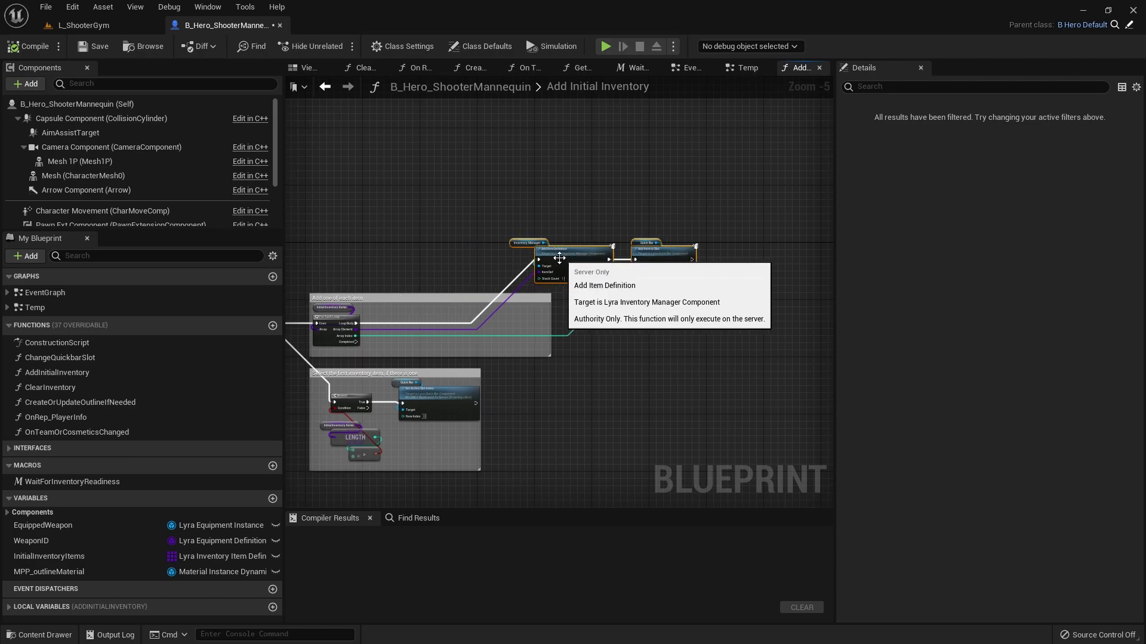
Add a Cast To ID_Grenade Class node fed by the For Each Loop's Array Element and place it above the comment.
{"action": "right_click_drag", "start_coordinate": [380, 312], "coordinate": [455, 276]}
{"action": "scroll", "coordinate": [448, 276], "scroll_direction": "up", "scroll_amount": 4}
{"action": "right_click_drag", "start_coordinate": [427, 330], "coordinate": [447, 389]}
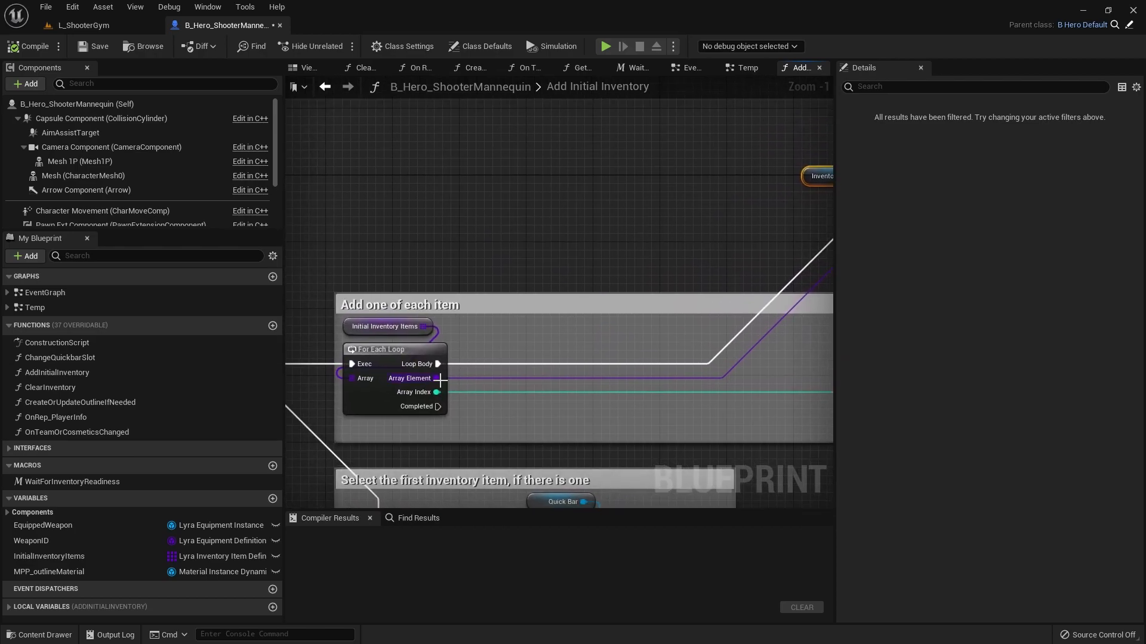
{"action": "left_click_drag", "start_coordinate": [436, 379], "coordinate": [513, 187]}
{"action": "type", "text": "cast"}
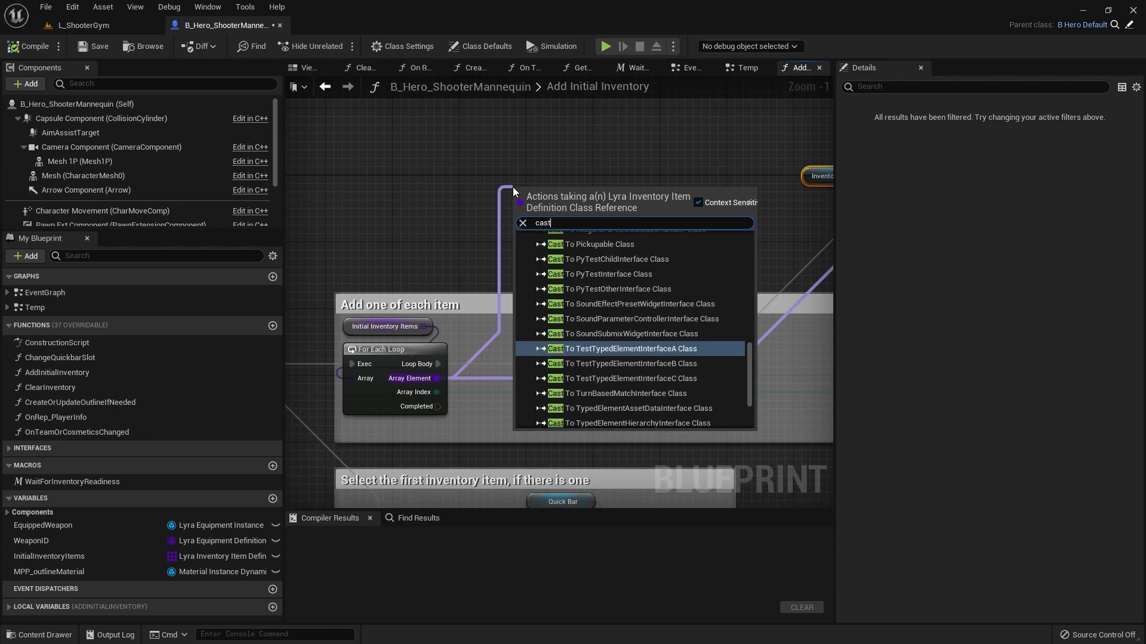
{"action": "type", "text": "to"}
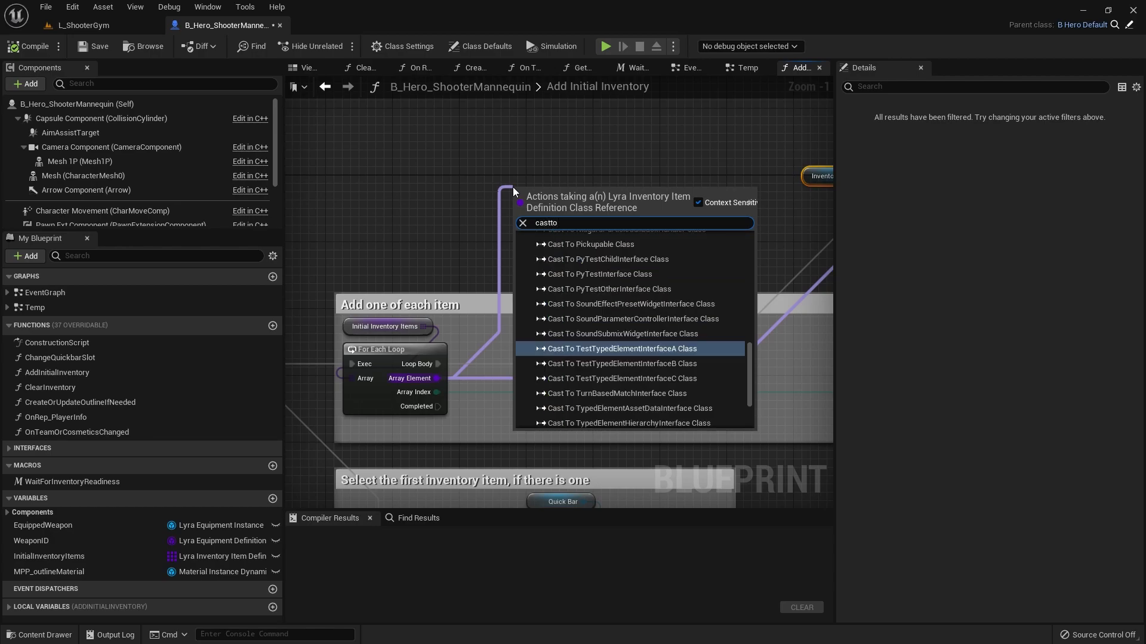
{"action": "type", "text": "id"}
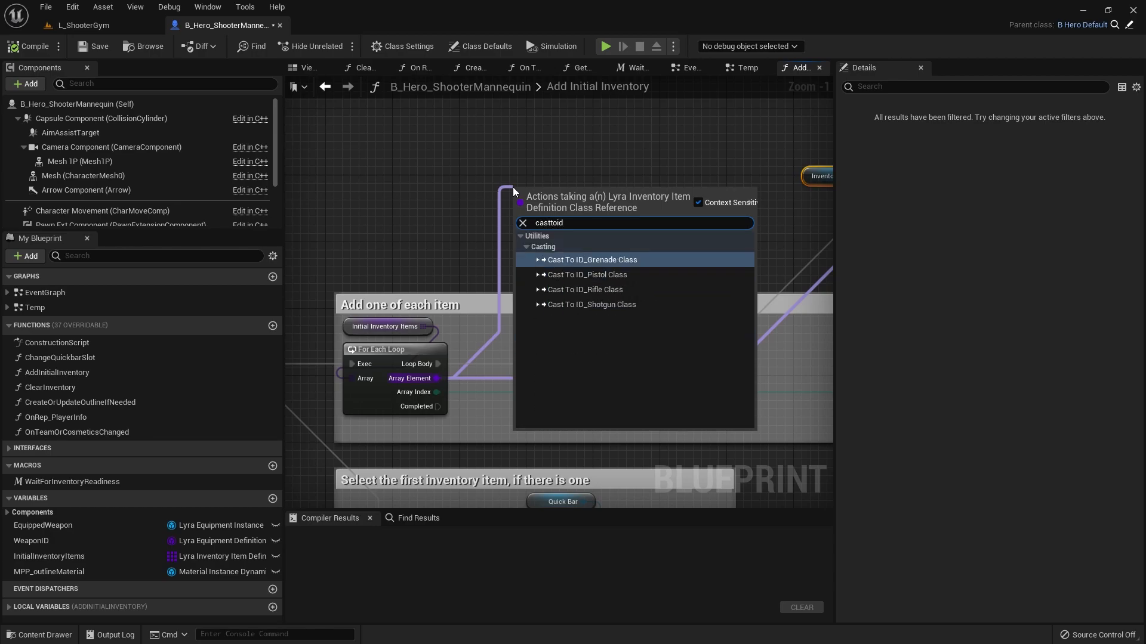
{"action": "key", "text": "Return"}
{"action": "left_click_drag", "start_coordinate": [564, 195], "coordinate": [518, 181]}
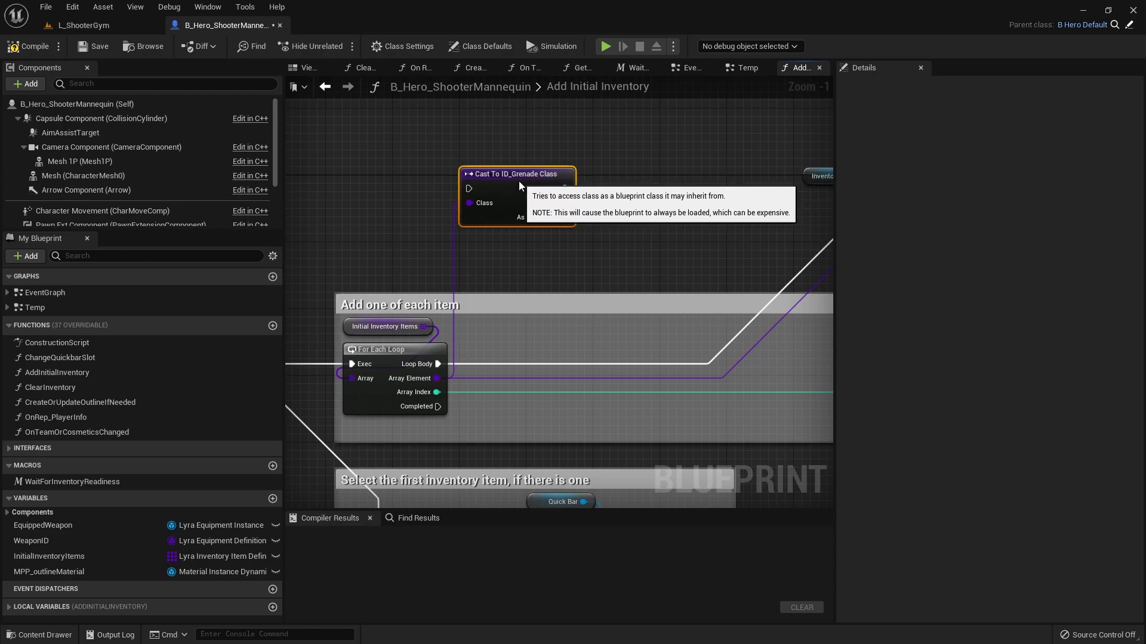
Duplicate the Add Item Definition and Add Item to Slot nodes with their variables above the cast, and return the originals to the comment.
{"action": "right_click_drag", "start_coordinate": [660, 214], "coordinate": [348, 330]}
{"action": "scroll", "coordinate": [405, 311], "scroll_direction": "down", "scroll_amount": 3}
{"action": "right_click_drag", "start_coordinate": [417, 320], "coordinate": [397, 237]}
{"action": "left_click_drag", "start_coordinate": [416, 201], "coordinate": [672, 269]}
{"action": "right_click_drag", "start_coordinate": [376, 184], "coordinate": [528, 171]}
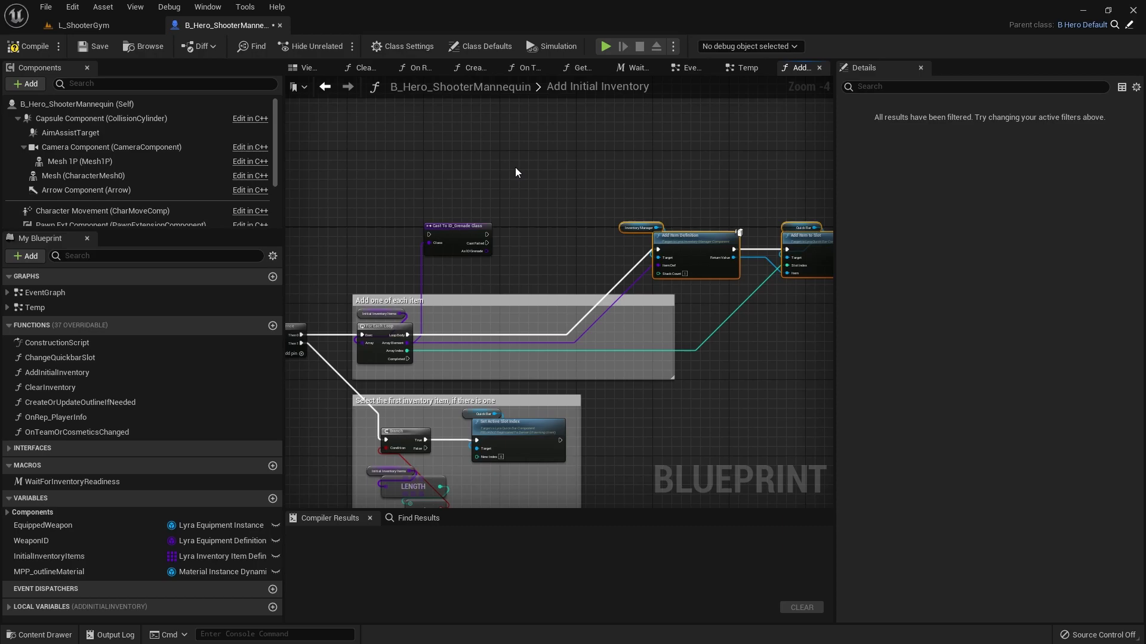
{"action": "key", "text": "ctrl+v"}
{"action": "left_click_drag", "start_coordinate": [518, 160], "coordinate": [553, 147]}
{"action": "right_click_drag", "start_coordinate": [589, 216], "coordinate": [489, 184]}
{"action": "left_click_drag", "start_coordinate": [488, 184], "coordinate": [536, 304]}
Wire the For Each Loop's Loop Body into the grenade cast and its Cast Failed output into the original Add Item Definition.
{"action": "right_click_drag", "start_coordinate": [385, 212], "coordinate": [533, 221]}
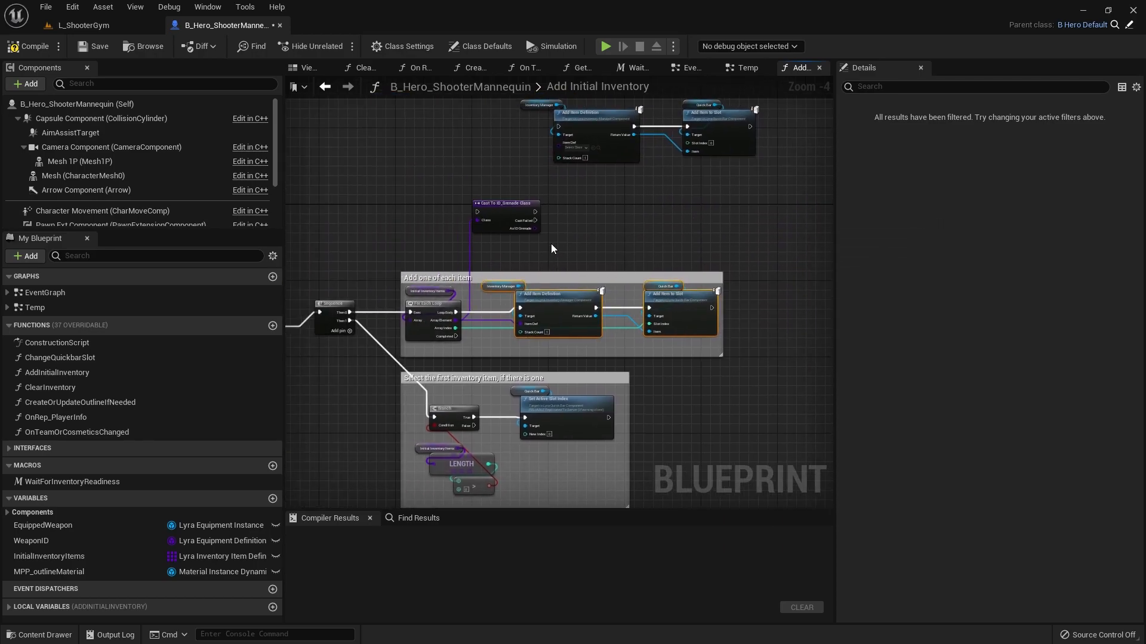
{"action": "left_click_drag", "start_coordinate": [534, 221], "coordinate": [521, 307]}
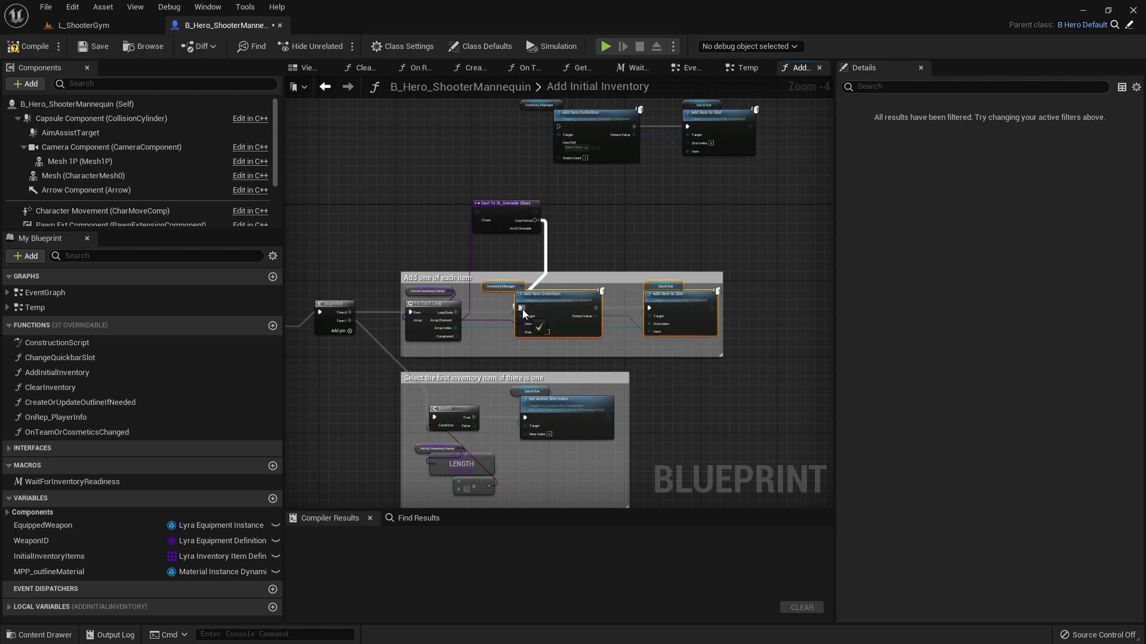
{"action": "scroll", "coordinate": [507, 311], "scroll_direction": "up", "scroll_amount": 3}
{"action": "right_click_drag", "start_coordinate": [469, 320], "coordinate": [463, 370]}
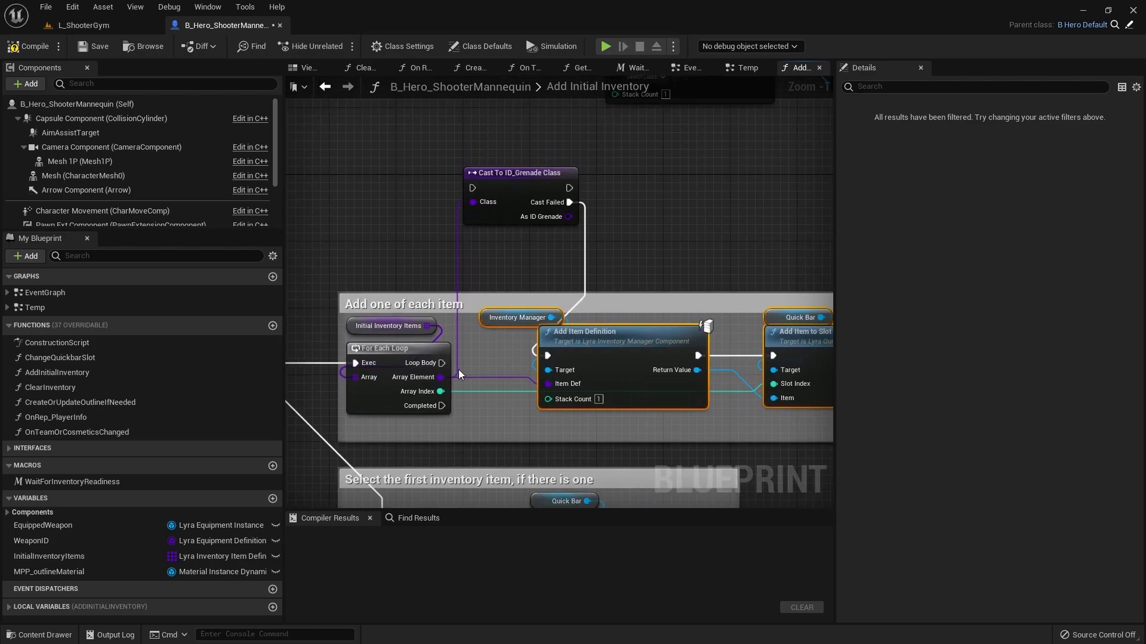
{"action": "left_click_drag", "start_coordinate": [441, 363], "coordinate": [473, 188]}
Connect the cast's success and As ID Grenade outputs to the duplicated Add Item Definition's execution and Item Def inputs, and compile the blueprint.
{"action": "right_click_drag", "start_coordinate": [525, 201], "coordinate": [338, 433]}
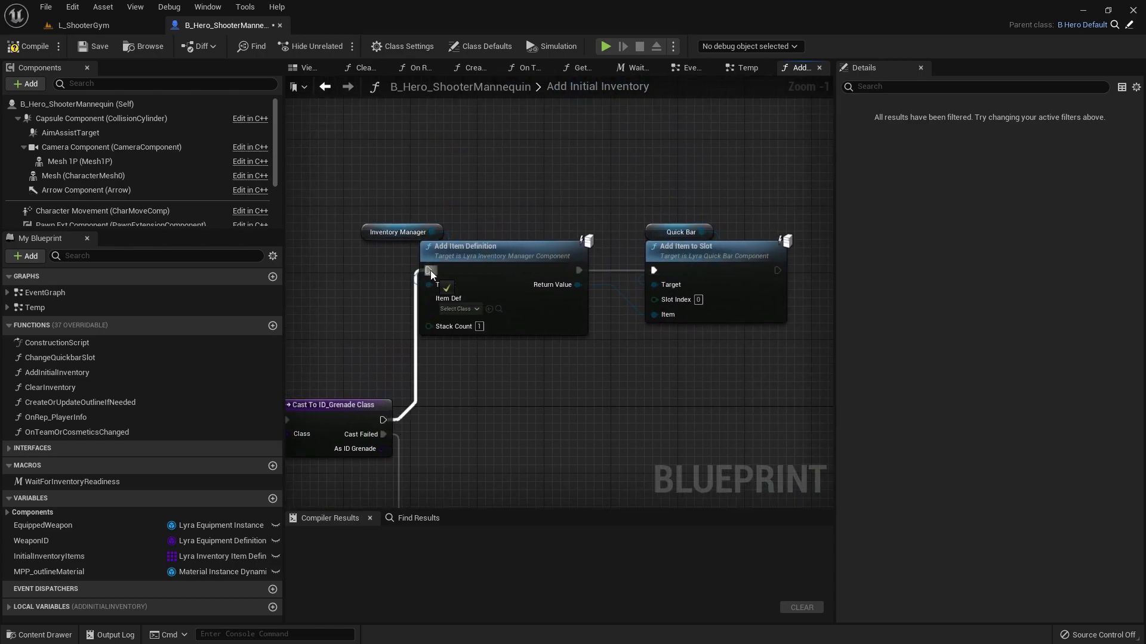
{"action": "right_click_drag", "start_coordinate": [434, 374], "coordinate": [496, 328]}
{"action": "left_click_drag", "start_coordinate": [445, 402], "coordinate": [494, 264]}
{"action": "right_click_drag", "start_coordinate": [555, 292], "coordinate": [501, 352]}
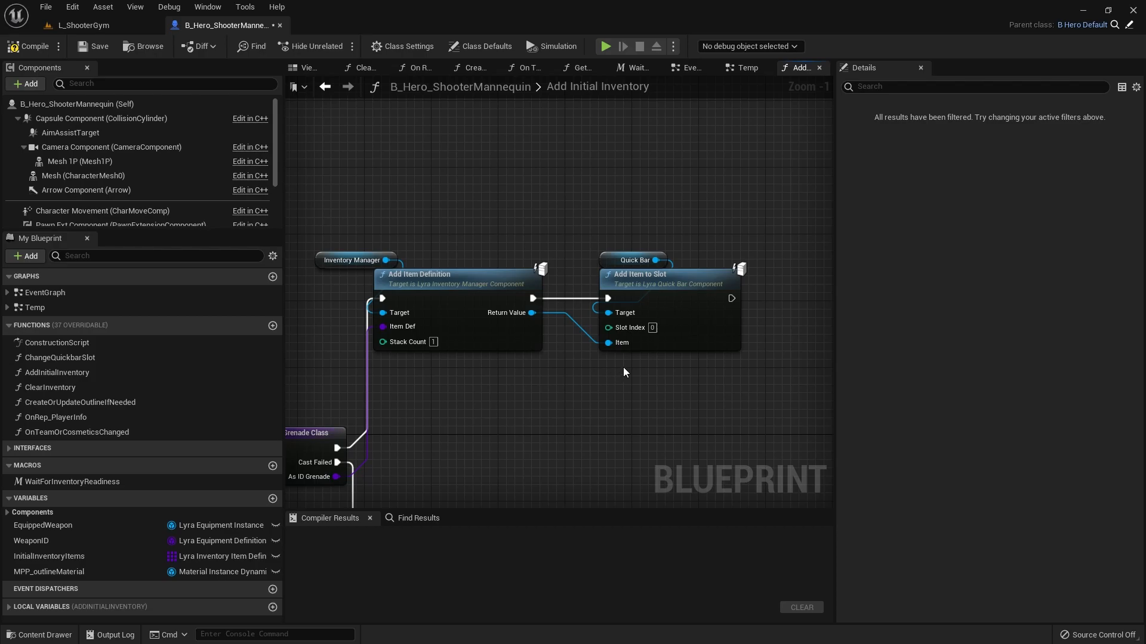
{"action": "key", "text": "F7"}
Open the C++ source of the duplicated Add Item to Slot function in the code editor.
{"action": "left_click", "coordinate": [623, 261]}
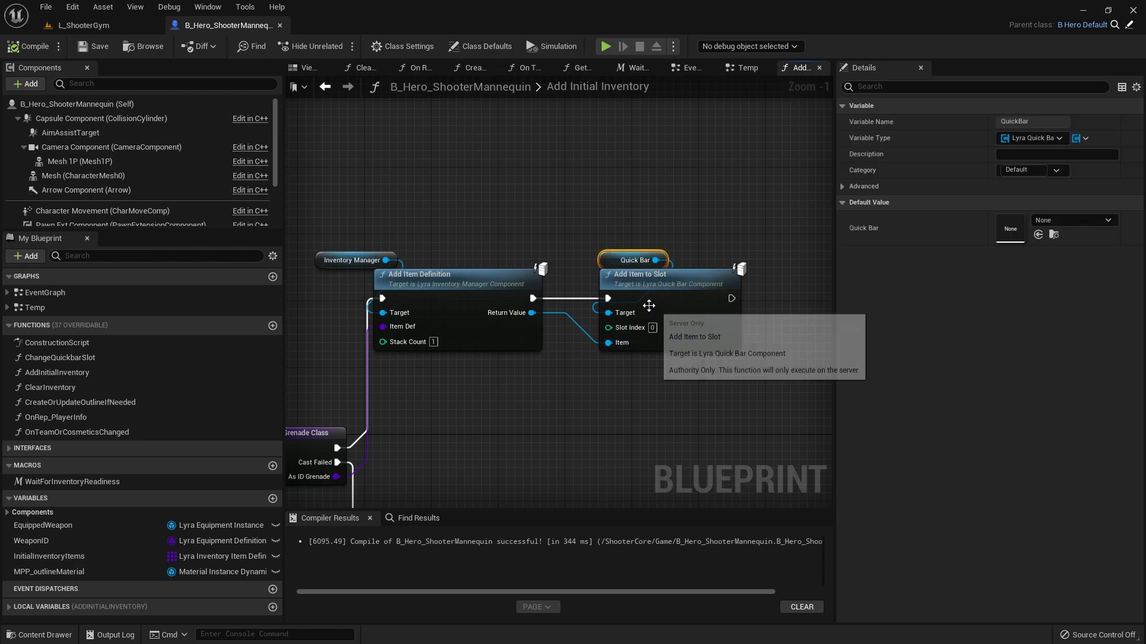
{"action": "left_click", "coordinate": [678, 288]}
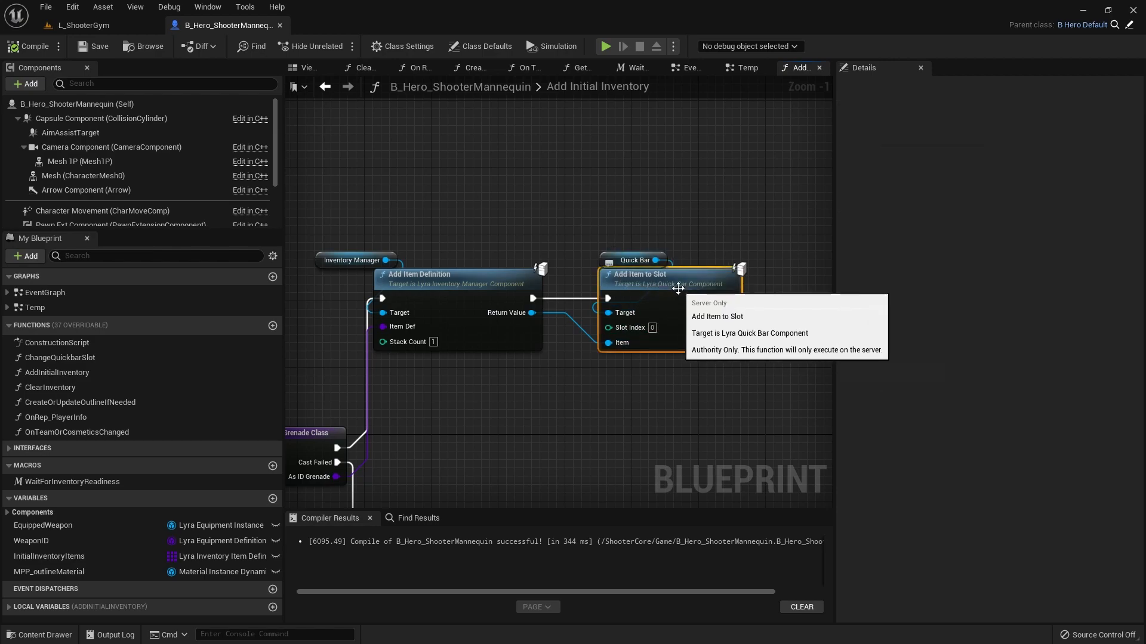
{"action": "double_click", "coordinate": [678, 288]}
{"action": "left_click", "coordinate": [1125, 414]}
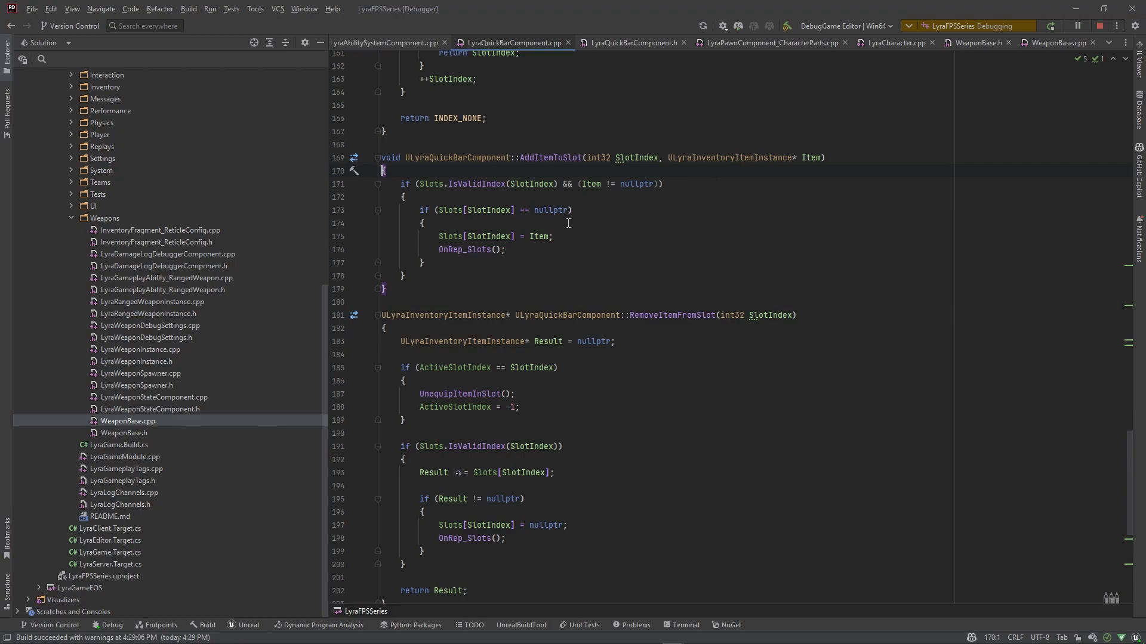
Set NumSlots to 4 in the LyraQuickBarComponent.h header.
{"action": "left_click_drag", "start_coordinate": [438, 251], "coordinate": [550, 248]}
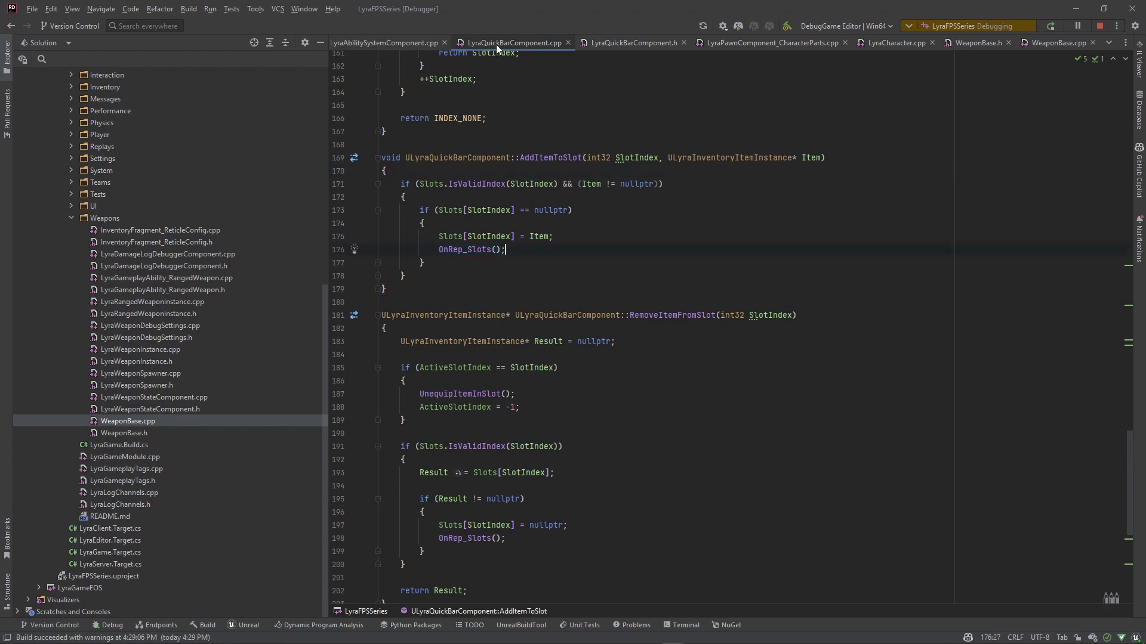
{"action": "mouse_move", "coordinate": [536, 243]}
{"action": "key", "text": "alt+o"}
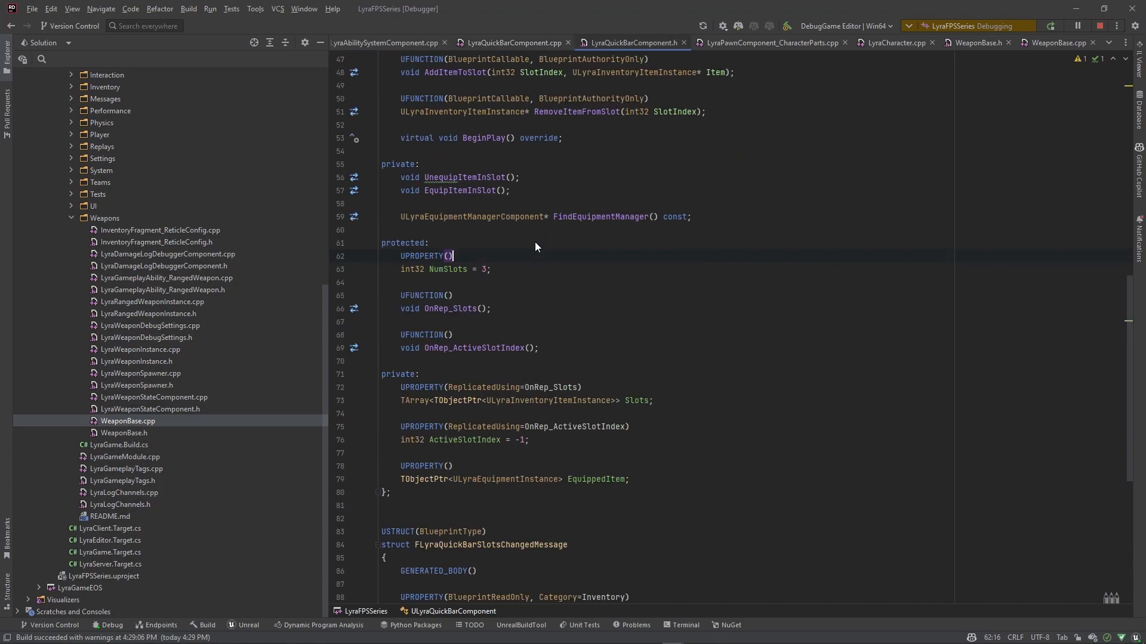
{"action": "scroll", "coordinate": [471, 261], "scroll_direction": "down", "scroll_amount": 1}
{"action": "scroll", "coordinate": [471, 260], "scroll_direction": "up", "scroll_amount": 2}
{"action": "scroll", "coordinate": [472, 260], "scroll_direction": "up", "scroll_amount": 3}
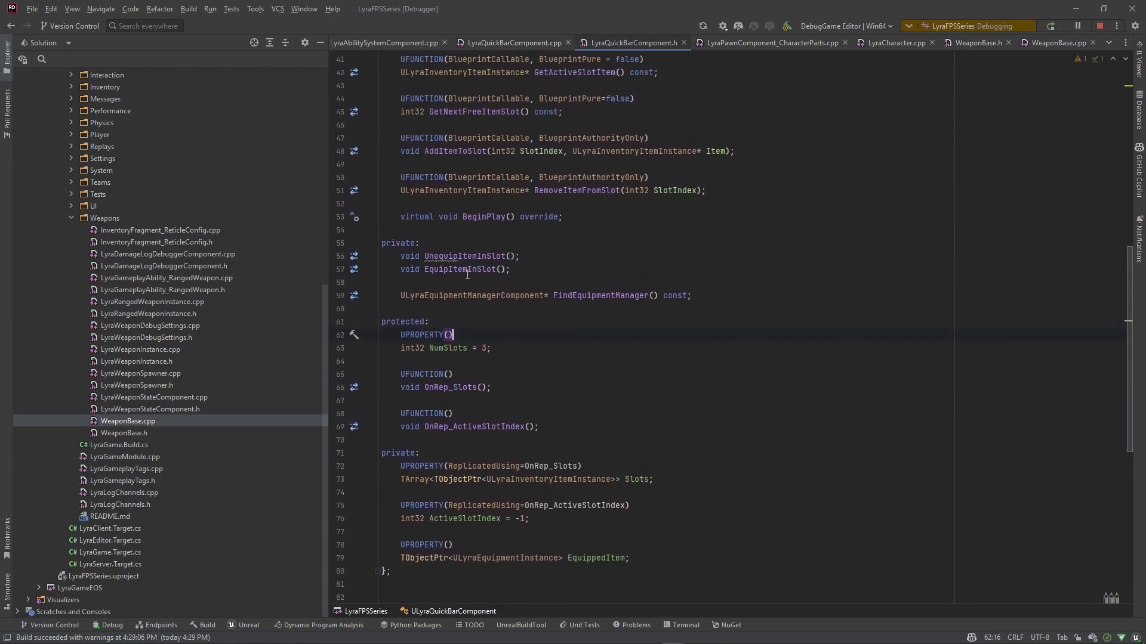
{"action": "scroll", "coordinate": [463, 289], "scroll_direction": "down", "scroll_amount": 3}
{"action": "left_click_drag", "start_coordinate": [401, 302], "coordinate": [500, 307]}
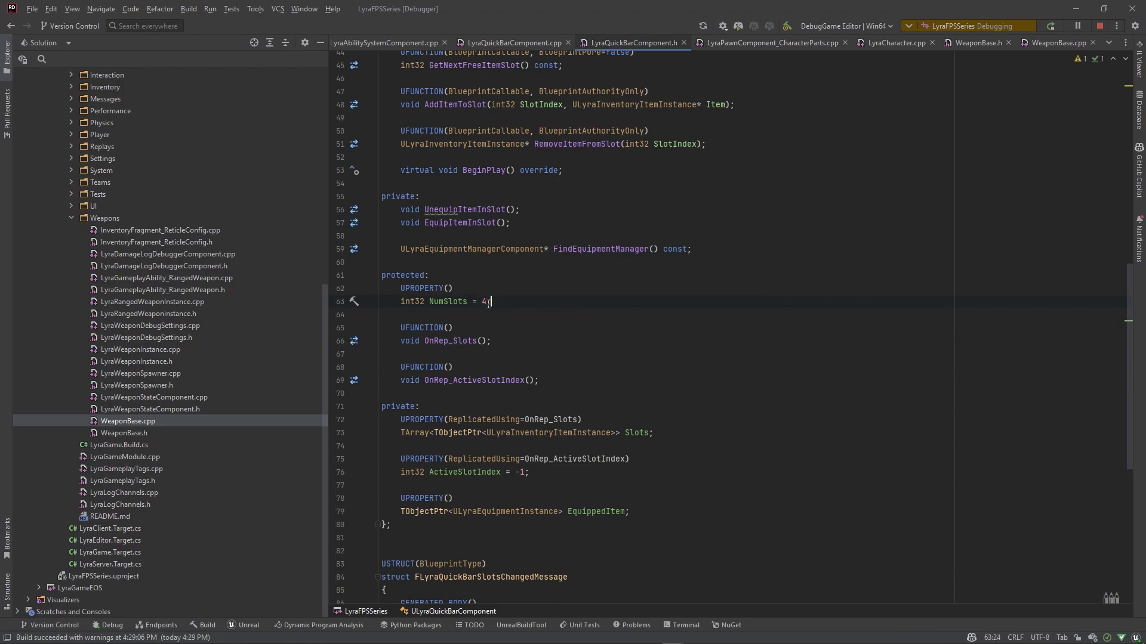
Switch back to Unreal Editor and disconnect Array Index from the Slot Index input of the original Add Item to Slot node.
{"action": "key", "text": "alt+Tab"}
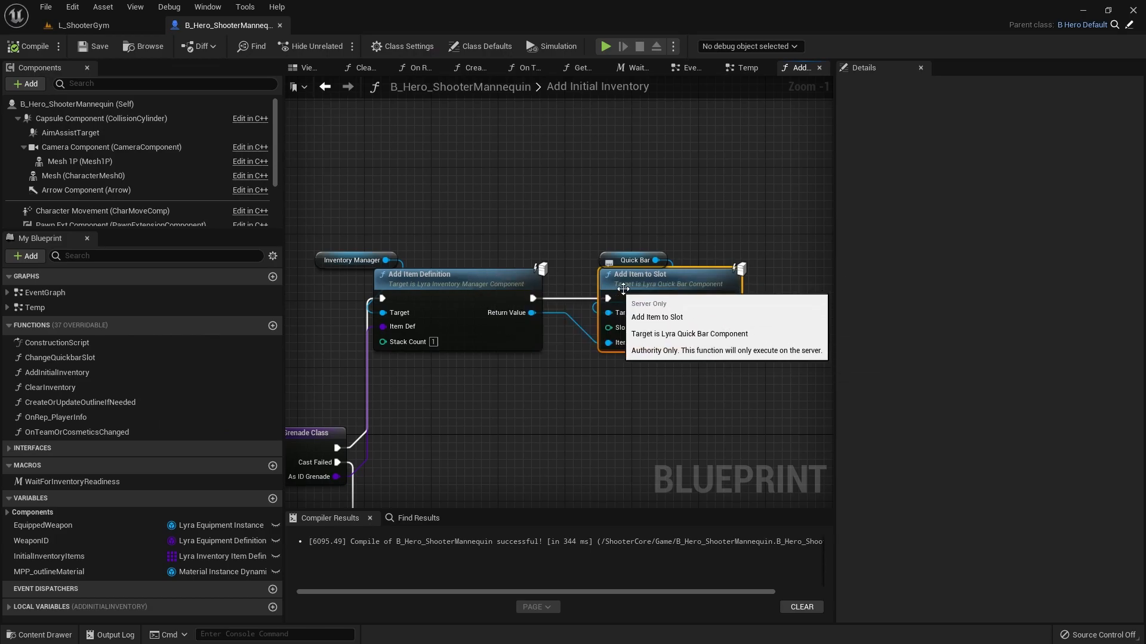
{"action": "scroll", "coordinate": [608, 302], "scroll_direction": "up", "scroll_amount": 1}
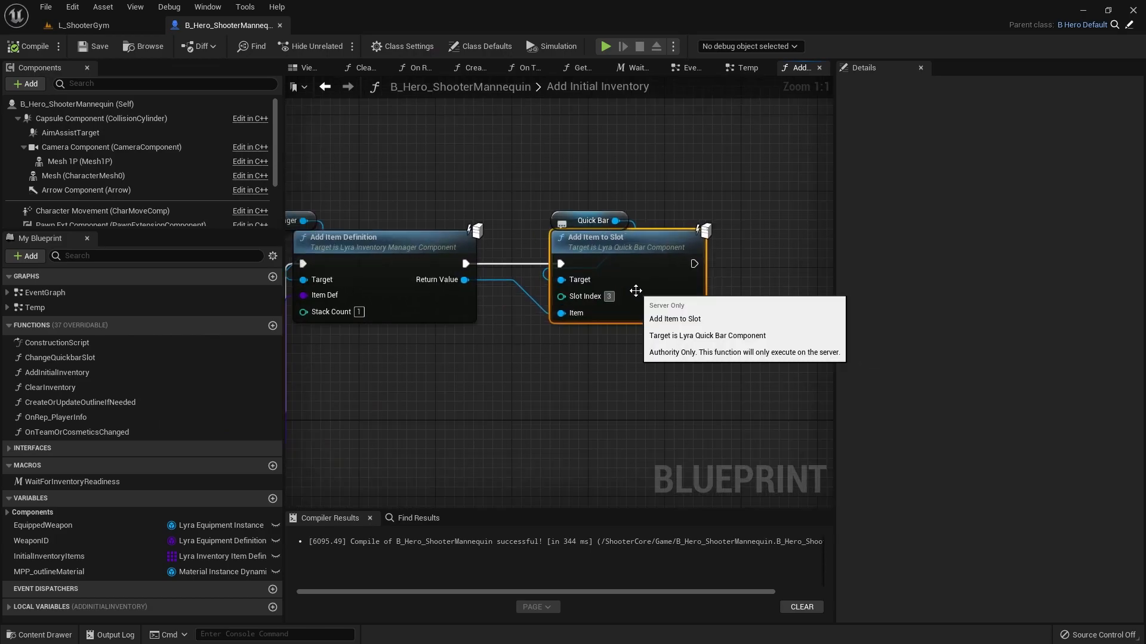
{"action": "left_click", "coordinate": [616, 368]}
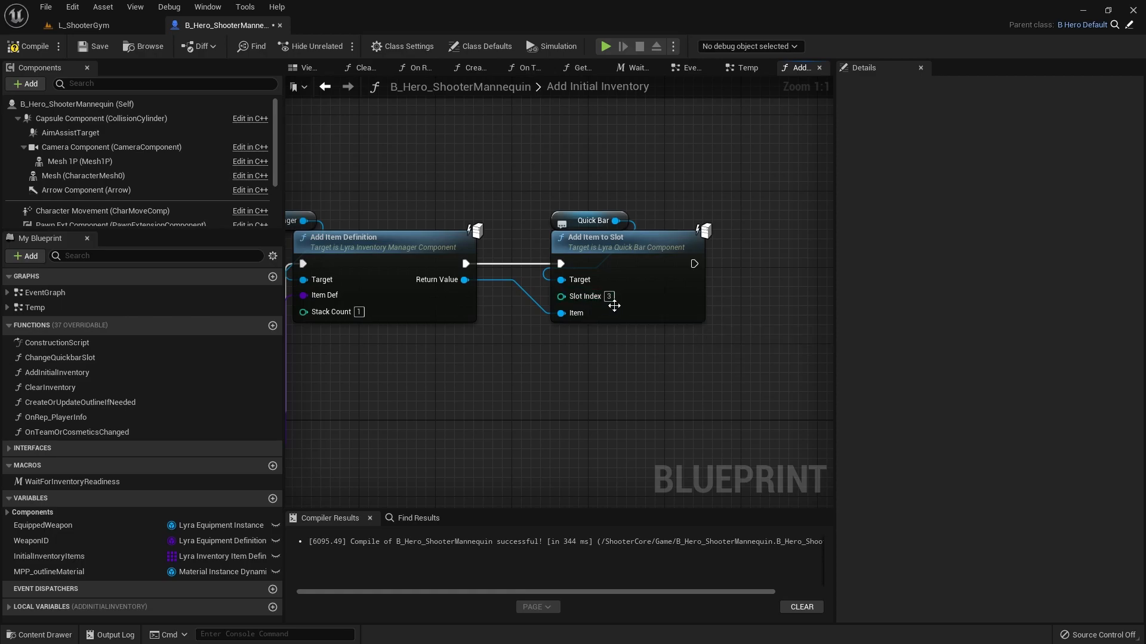
{"action": "right_click_drag", "start_coordinate": [609, 302], "coordinate": [690, 326]}
{"action": "scroll", "coordinate": [708, 278], "scroll_direction": "down", "scroll_amount": 5}
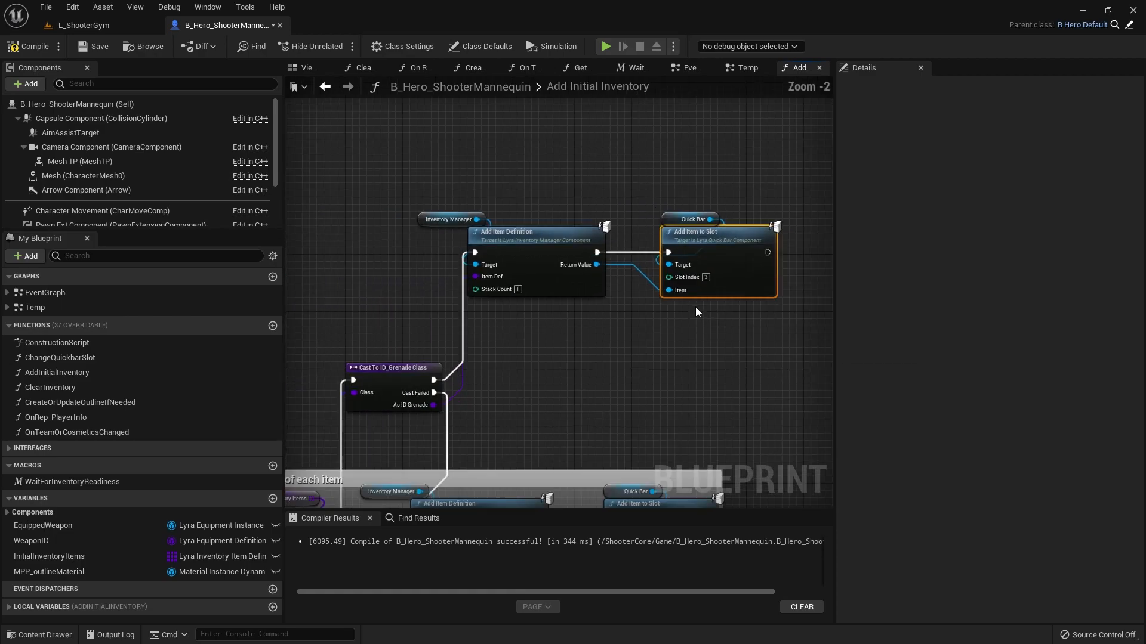
{"action": "right_click_drag", "start_coordinate": [557, 212], "coordinate": [561, 151]}
{"action": "scroll", "coordinate": [484, 227], "scroll_direction": "up", "scroll_amount": 3}
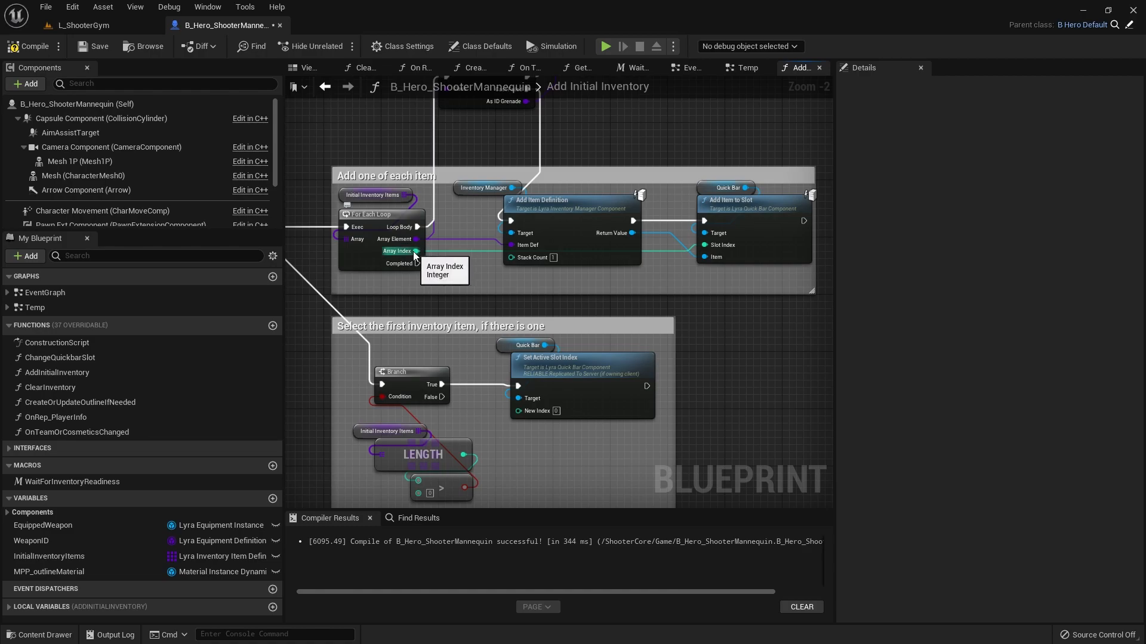
{"action": "right_click_drag", "start_coordinate": [443, 256], "coordinate": [399, 268]}
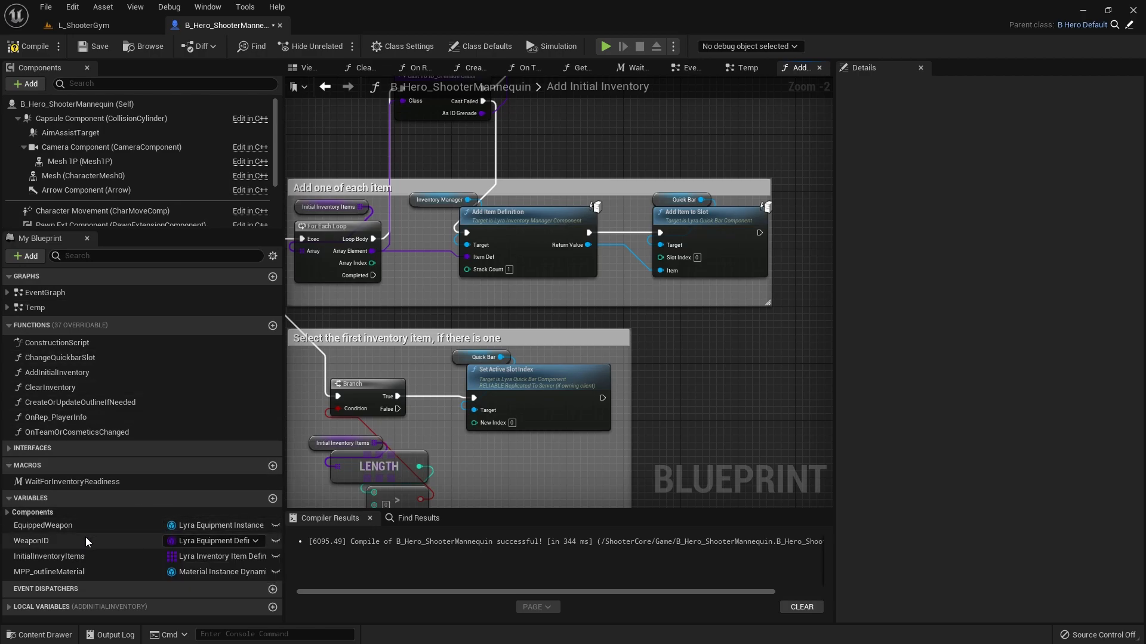
Add ID_Rifle as a second default element of the InitialInventoryItems variable and compile the blueprint.
{"action": "left_click", "coordinate": [67, 557]}
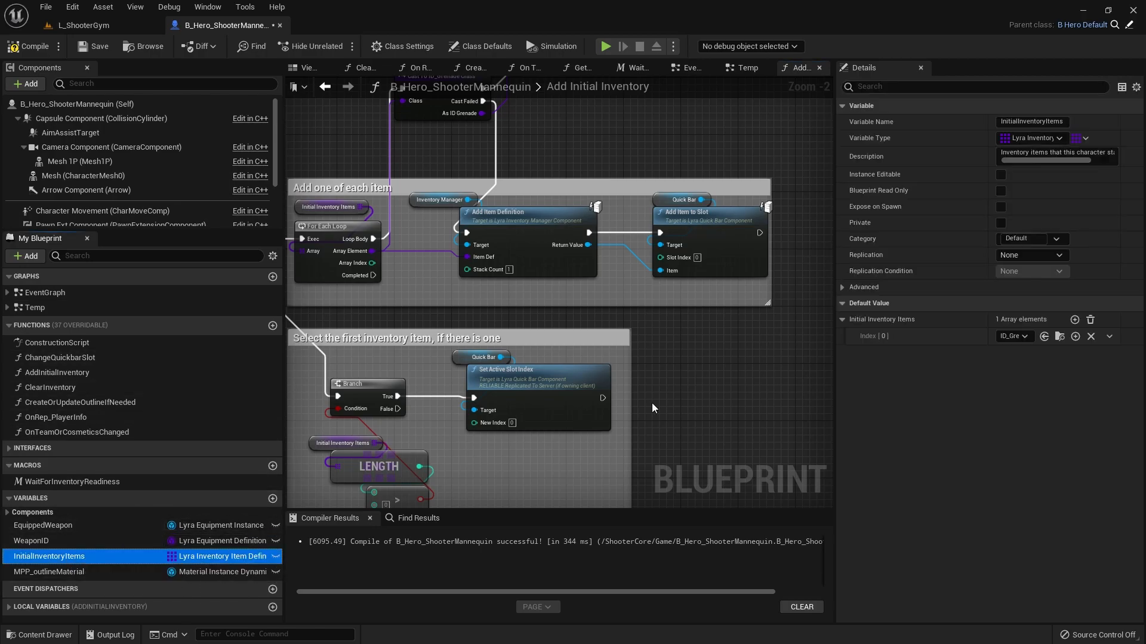
{"action": "left_click", "coordinate": [1074, 320]}
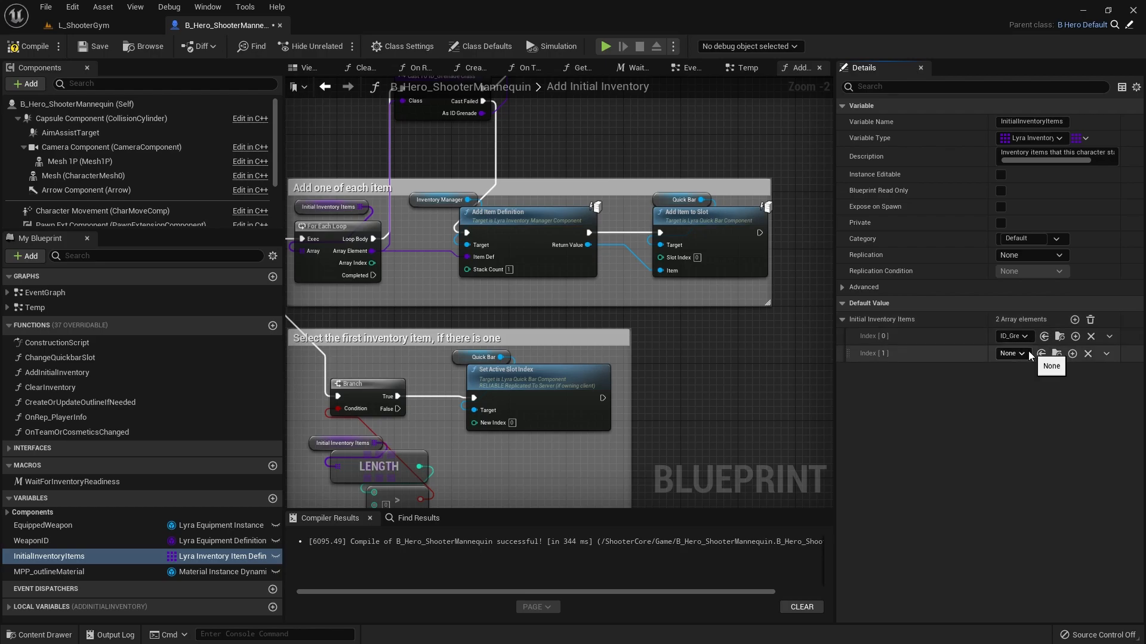
{"action": "left_click", "coordinate": [1013, 354]}
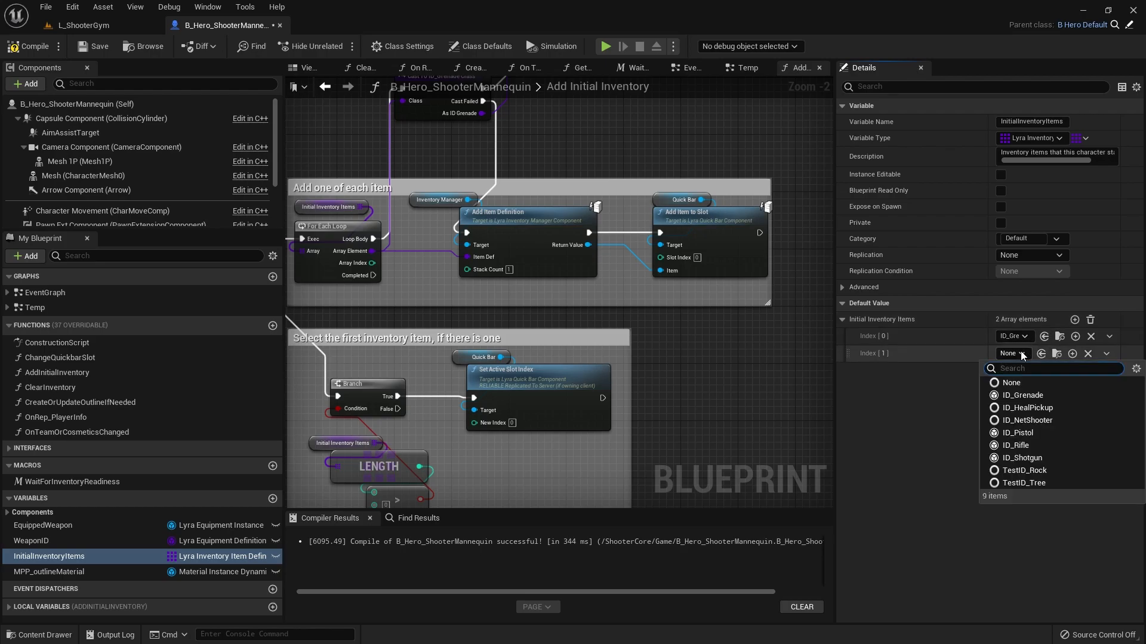
{"action": "left_click", "coordinate": [1023, 453]}
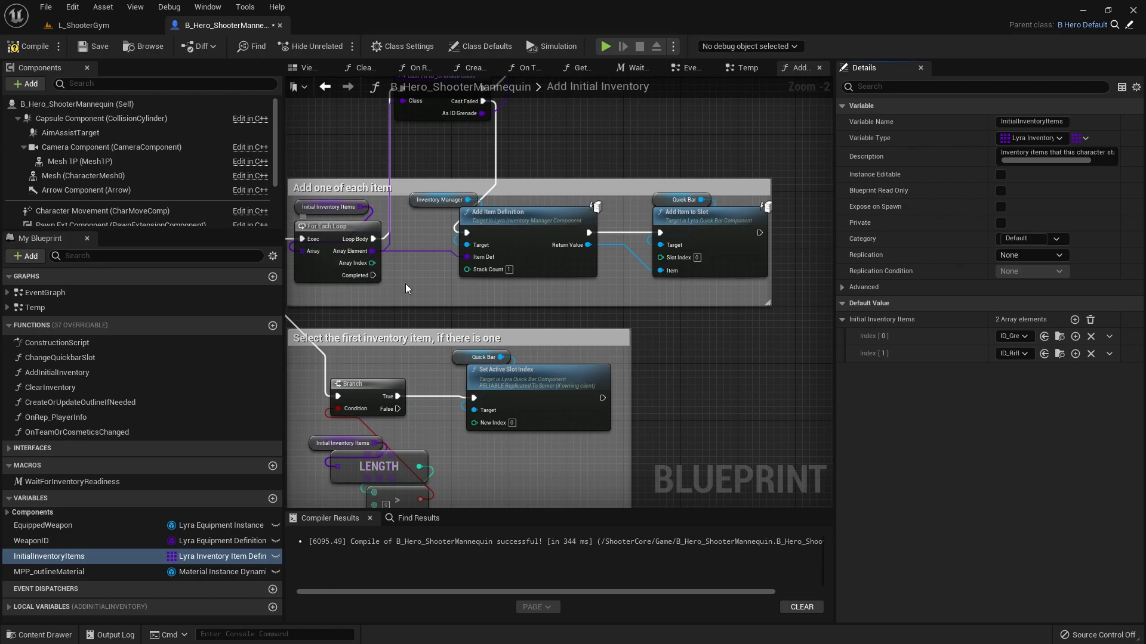
{"action": "right_click_drag", "start_coordinate": [395, 321], "coordinate": [480, 322]}
{"action": "right_click_drag", "start_coordinate": [520, 412], "coordinate": [498, 473]}
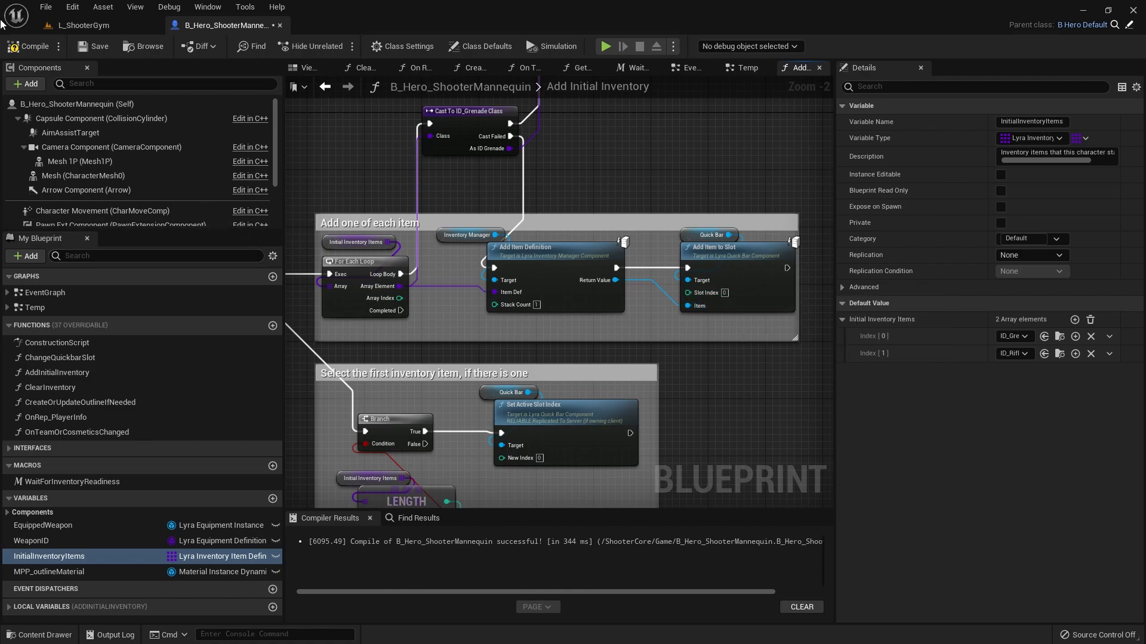
{"action": "left_click", "coordinate": [30, 46]}
{"action": "scroll", "coordinate": [358, 221], "scroll_direction": "down", "scroll_amount": 7}
{"action": "right_click_drag", "start_coordinate": [358, 221], "coordinate": [571, 340]}
{"action": "left_click_drag", "start_coordinate": [721, 307], "coordinate": [713, 313]}
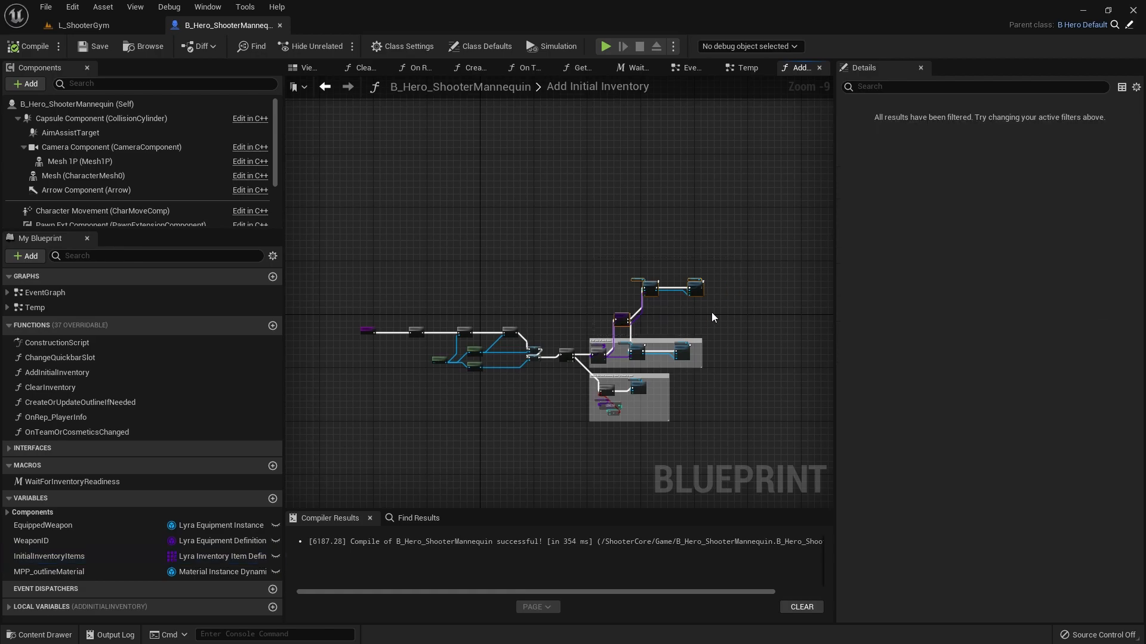
{"action": "scroll", "coordinate": [703, 307], "scroll_direction": "up", "scroll_amount": 6}
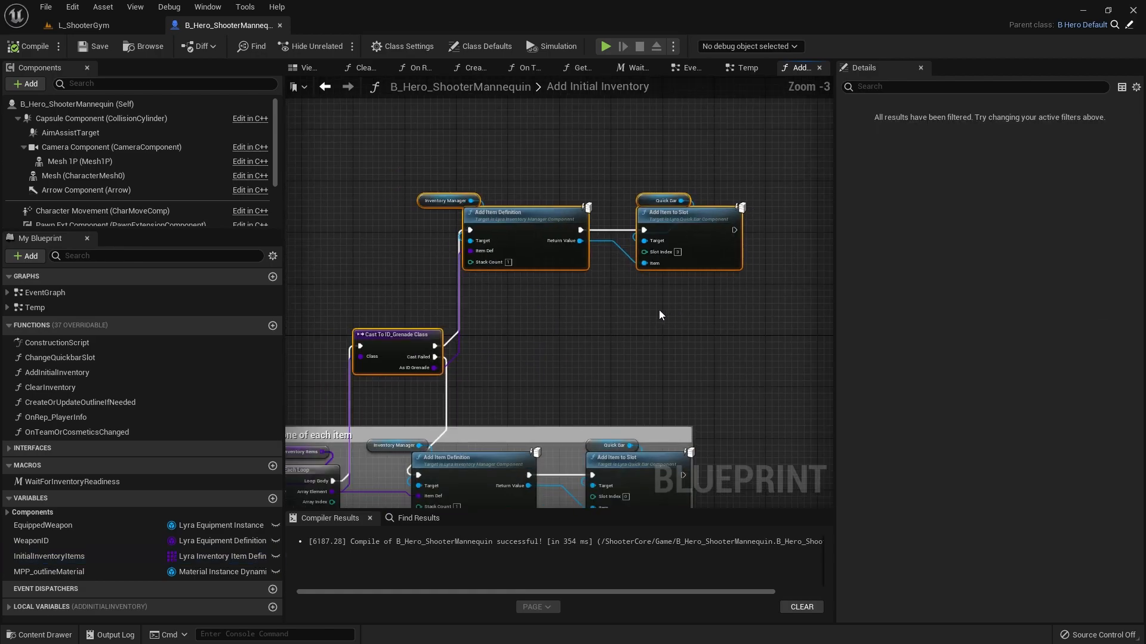
{"action": "left_click_drag", "start_coordinate": [376, 128], "coordinate": [775, 295]}
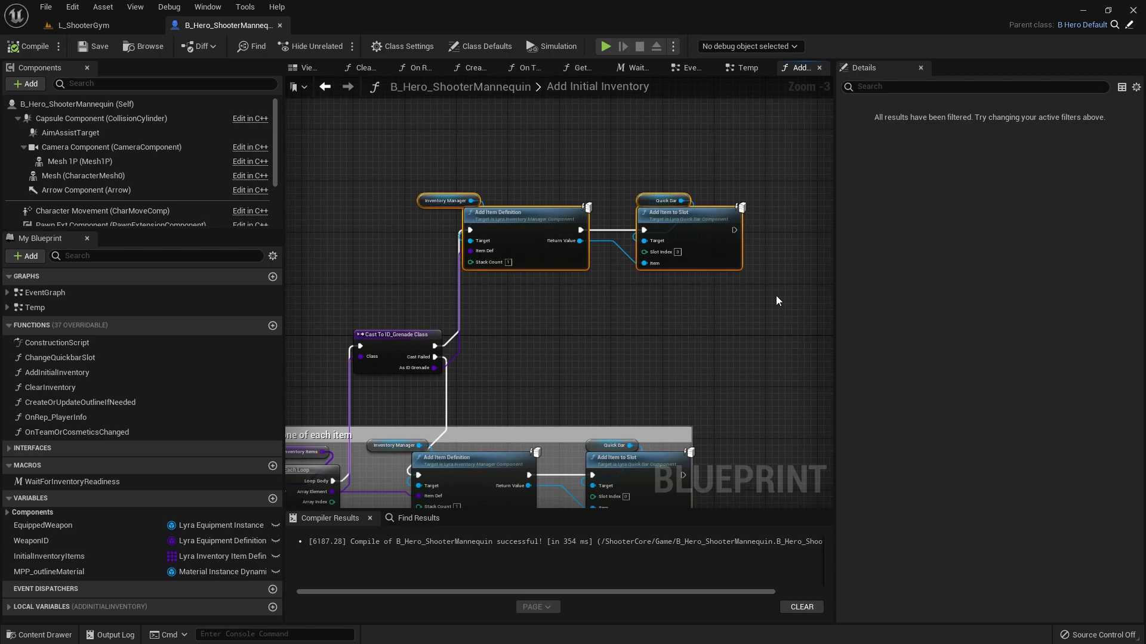
Switch to the L_ShooterGym level and collapse the ShooterCore Content and Plugins folders in Content Browser 2's folder tree.
{"action": "left_click", "coordinate": [105, 27]}
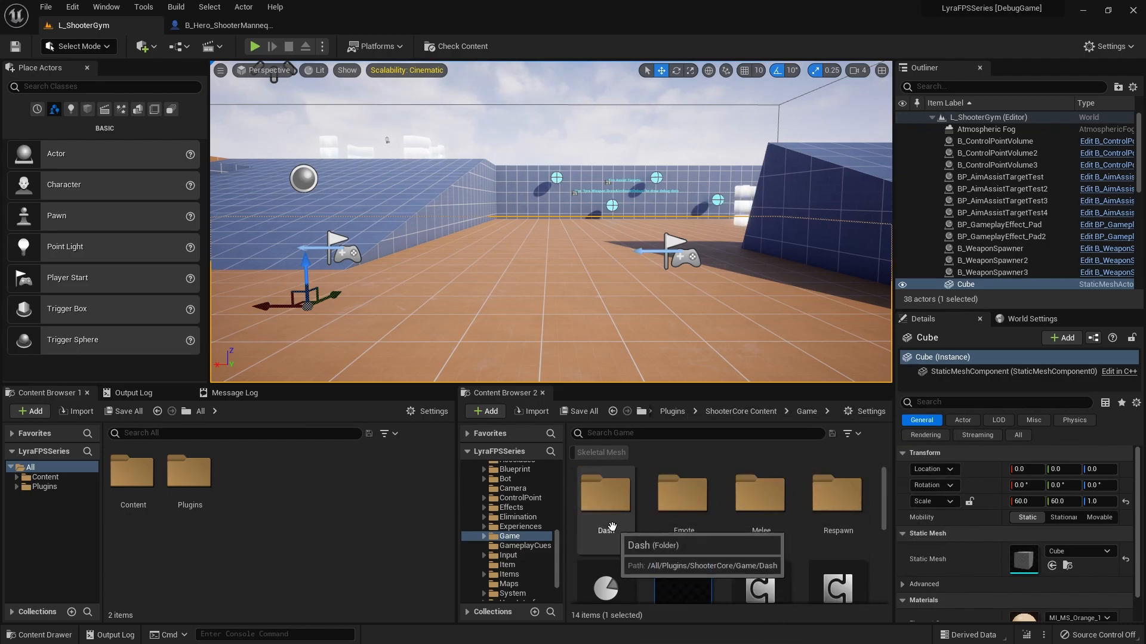
{"action": "scroll", "coordinate": [627, 513], "scroll_direction": "up", "scroll_amount": 1}
{"action": "scroll", "coordinate": [525, 525], "scroll_direction": "up", "scroll_amount": 3}
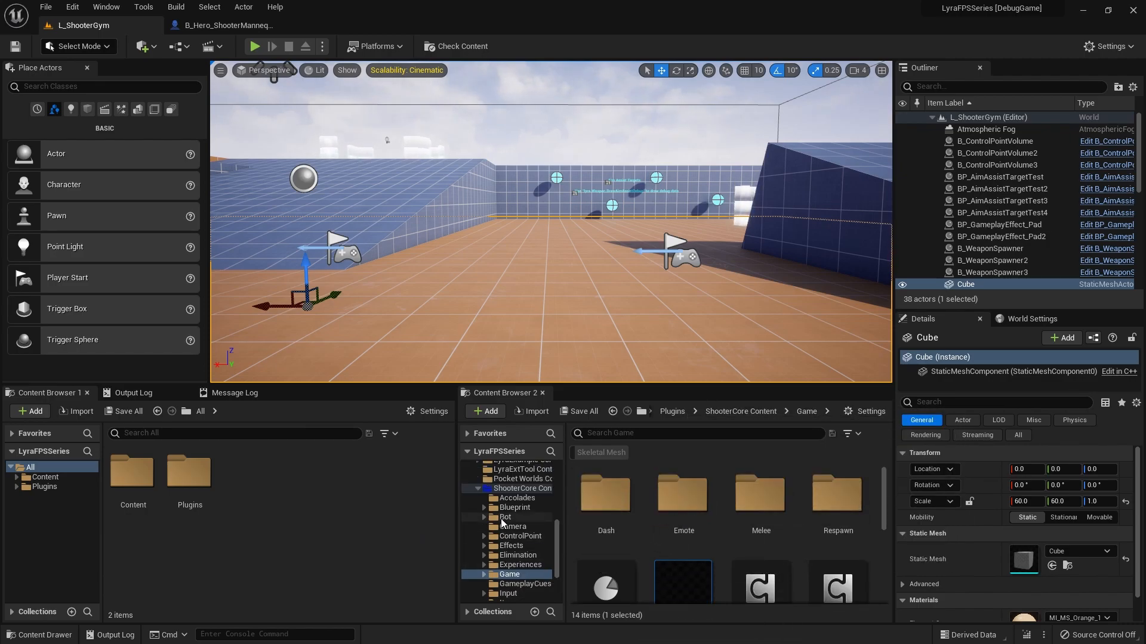
{"action": "left_click", "coordinate": [478, 508]}
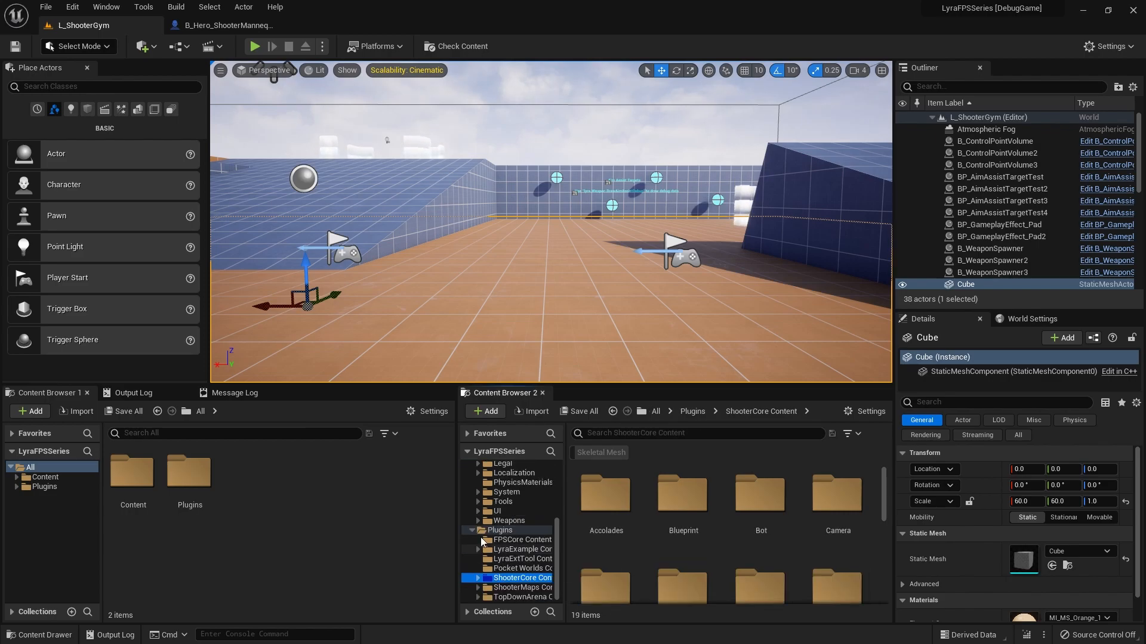
{"action": "left_click", "coordinate": [472, 533]}
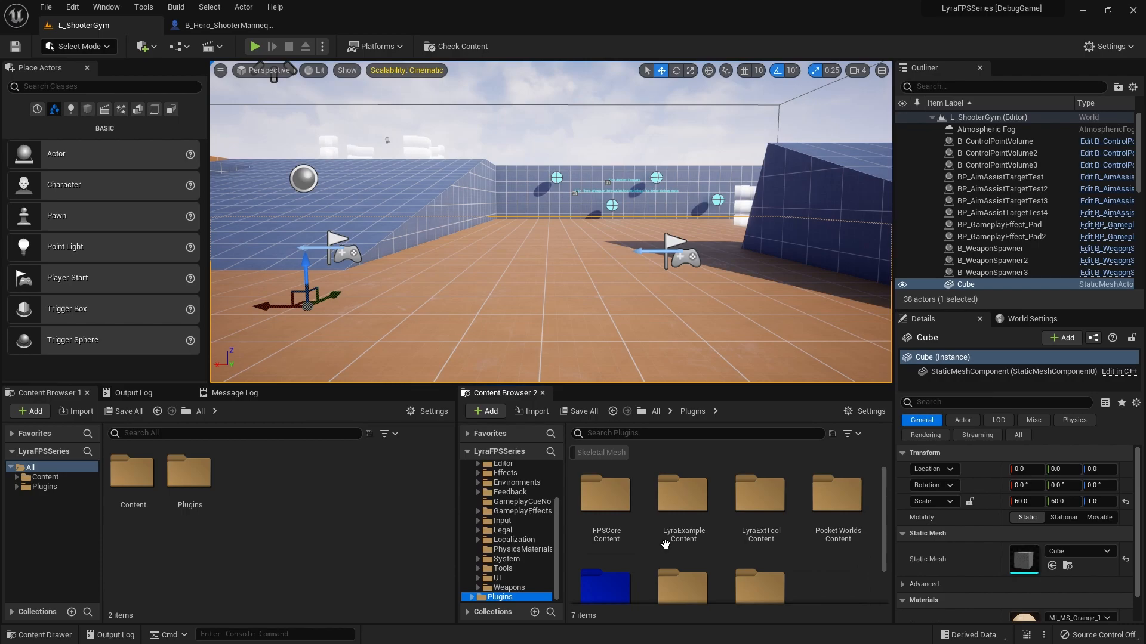
{"action": "scroll", "coordinate": [660, 545], "scroll_direction": "down", "scroll_amount": 1}
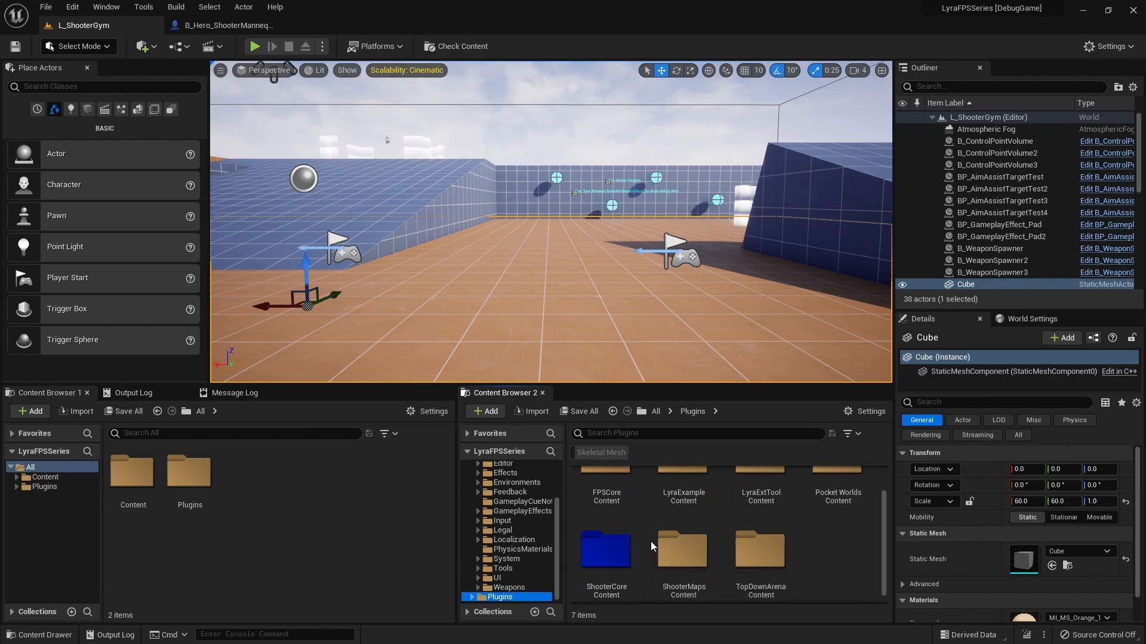
{"action": "scroll", "coordinate": [532, 535], "scroll_direction": "up", "scroll_amount": 3}
{"action": "scroll", "coordinate": [686, 537], "scroll_direction": "up", "scroll_amount": 1}
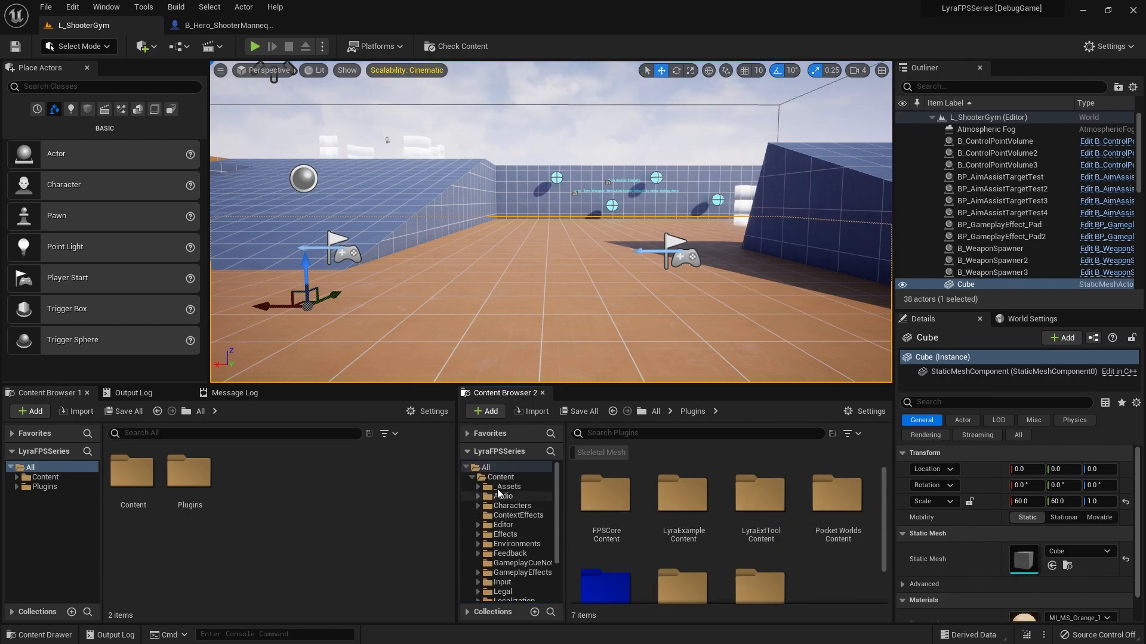
Browse to the Input/Actions folder inside the ShooterCore plugin content.
{"action": "left_click", "coordinate": [486, 467]}
{"action": "double_click", "coordinate": [662, 495]}
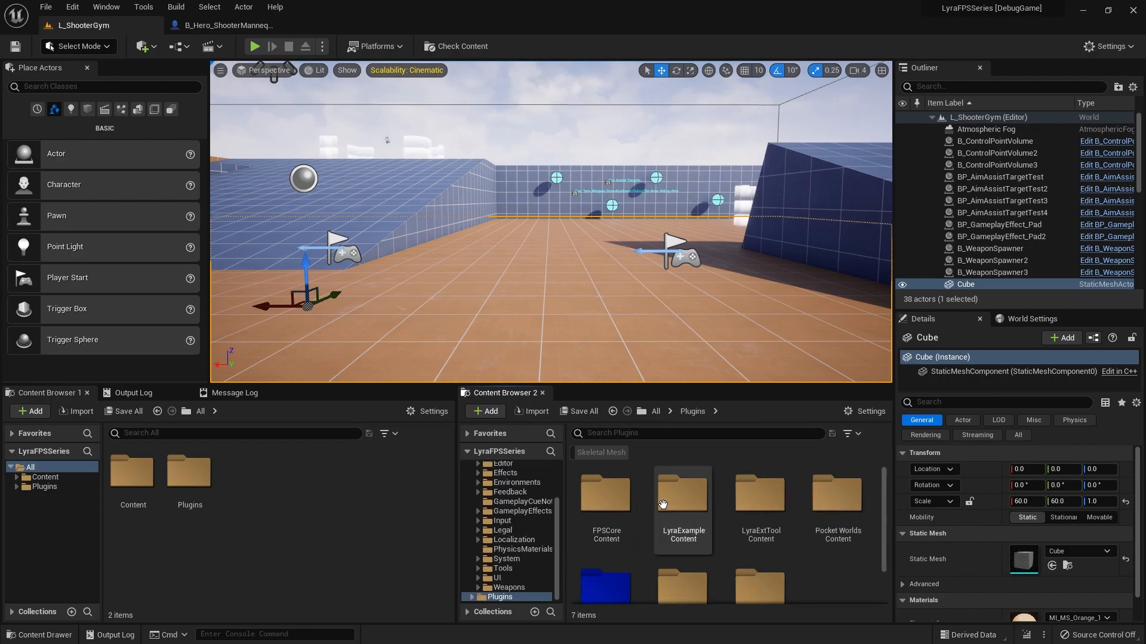
{"action": "scroll", "coordinate": [612, 539], "scroll_direction": "down", "scroll_amount": 1}
{"action": "double_click", "coordinate": [612, 539]}
{"action": "scroll", "coordinate": [613, 539], "scroll_direction": "down", "scroll_amount": 2}
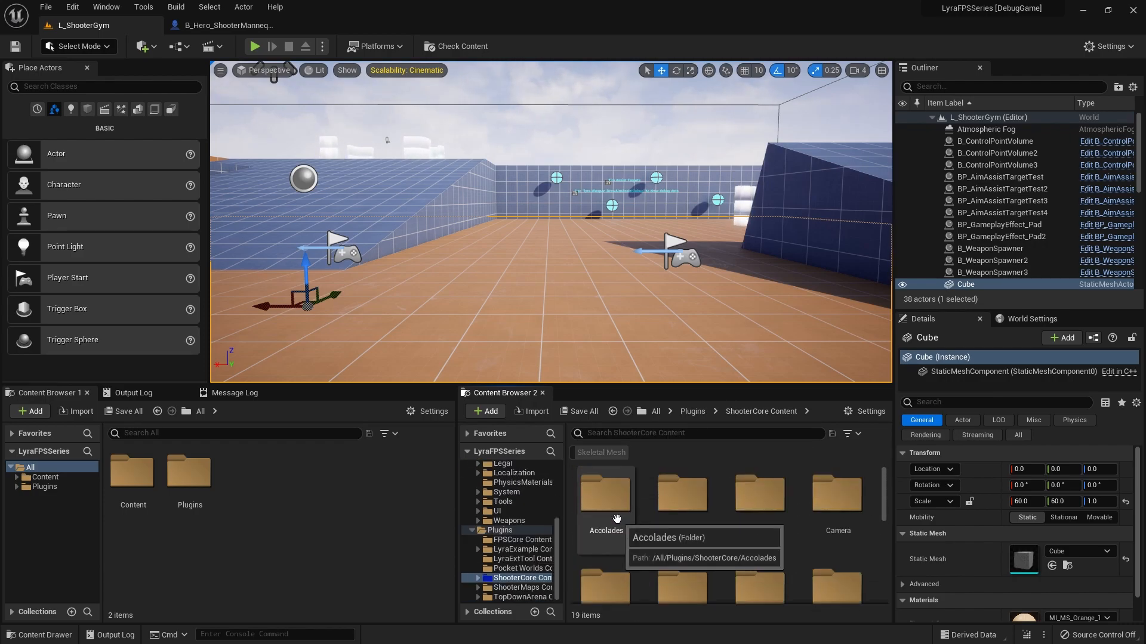
{"action": "scroll", "coordinate": [770, 537], "scroll_direction": "down", "scroll_amount": 3}
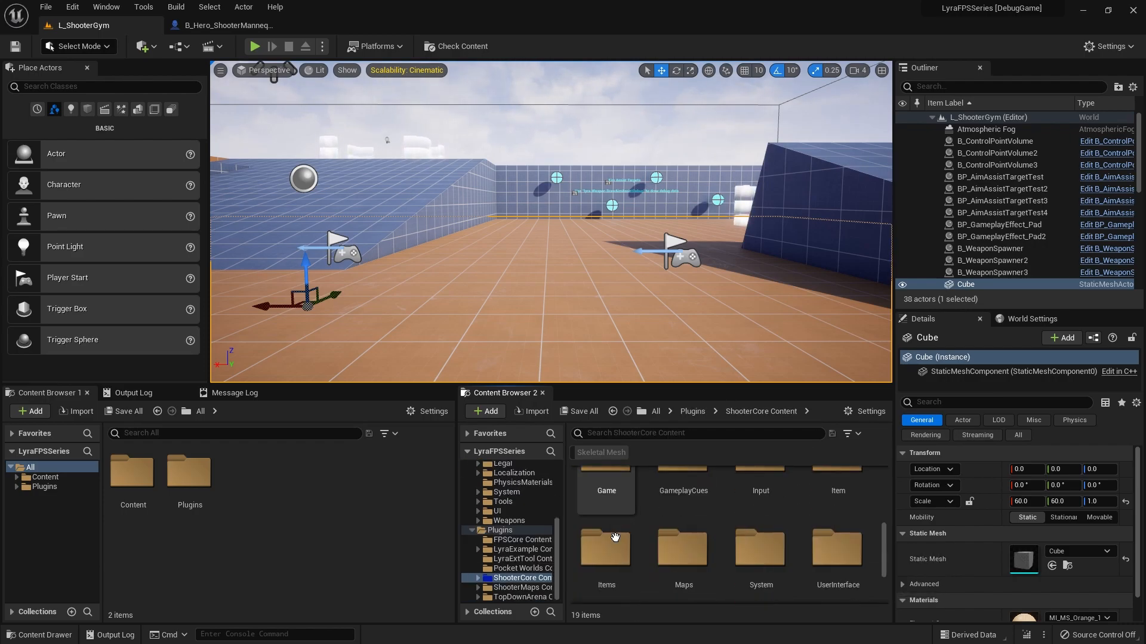
{"action": "double_click", "coordinate": [746, 491]}
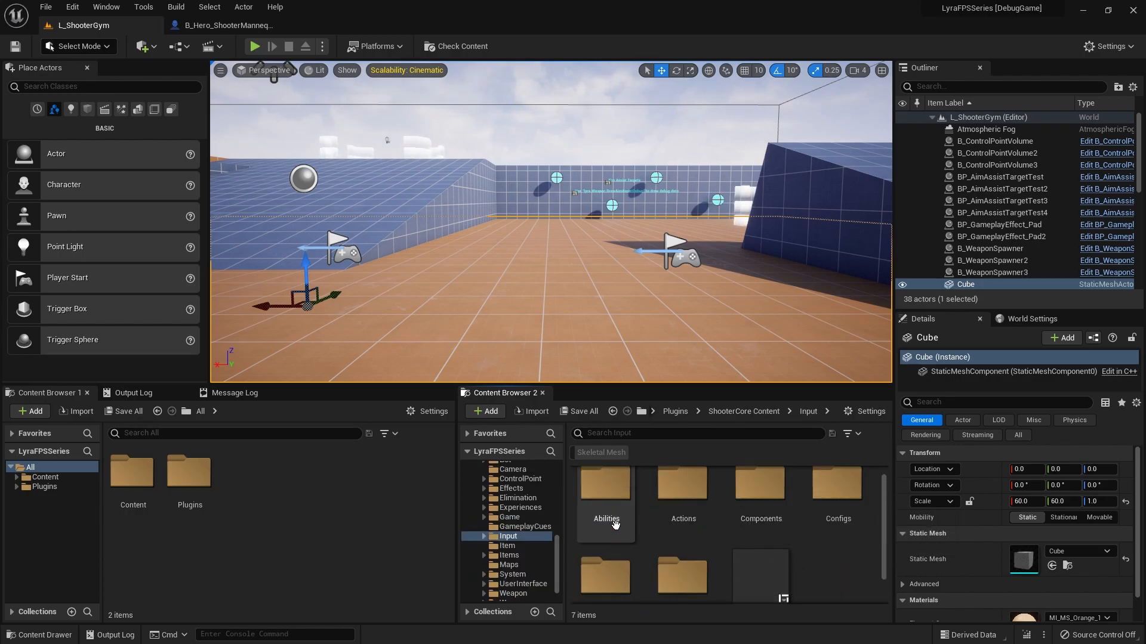
{"action": "double_click", "coordinate": [671, 513]}
{"action": "scroll", "coordinate": [749, 523], "scroll_direction": "down", "scroll_amount": 1}
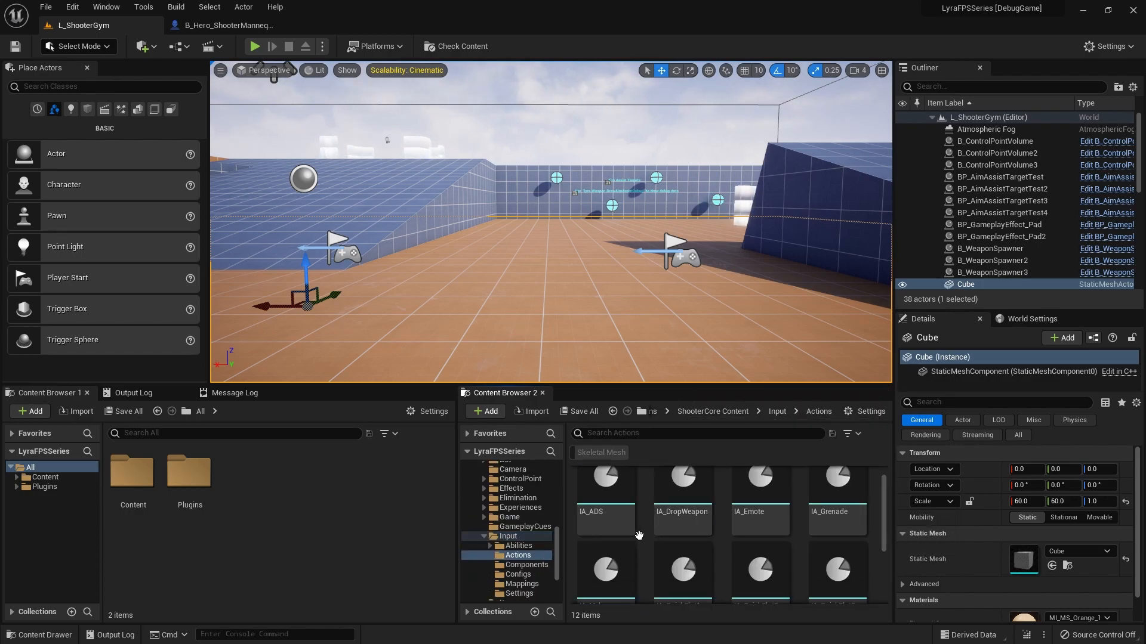
{"action": "scroll", "coordinate": [749, 524], "scroll_direction": "up", "scroll_amount": 1}
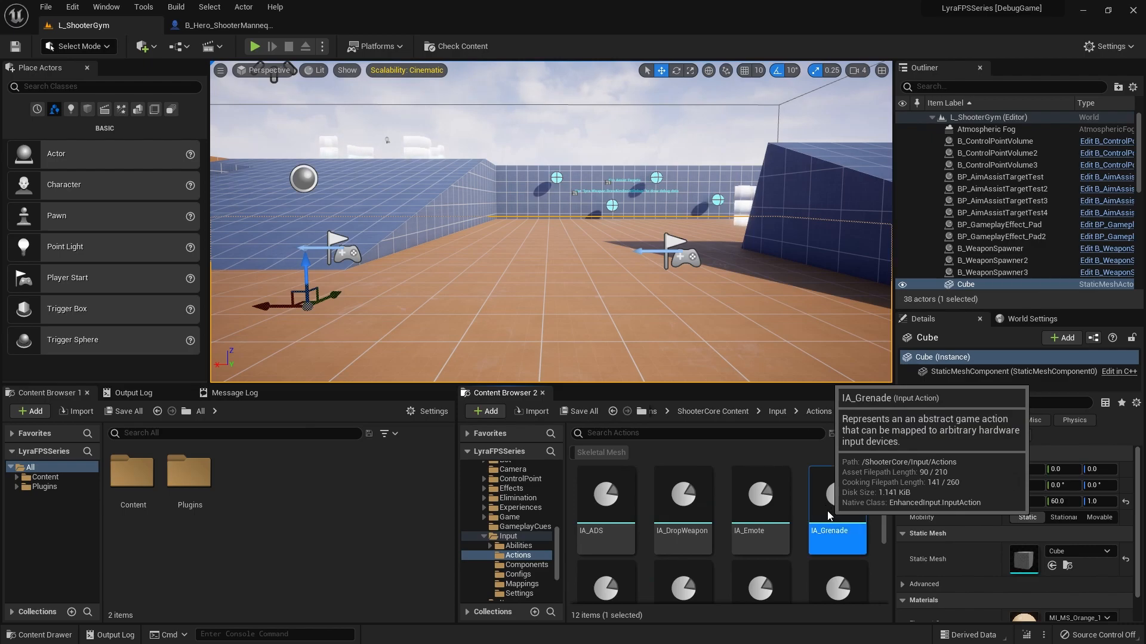
Show the references of the IA_Grenade input action and open the IMC_ShooterGame_KBM mapping context that uses it.
{"action": "right_click", "coordinate": [830, 521]}
{"action": "left_click", "coordinate": [886, 436]}
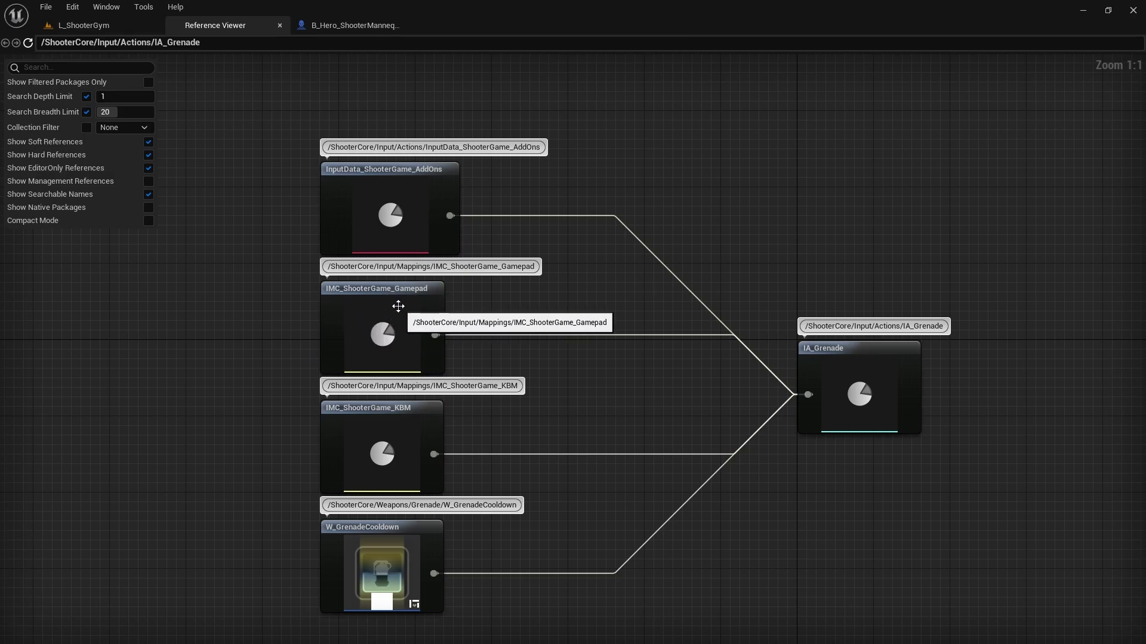
{"action": "double_click", "coordinate": [363, 450]}
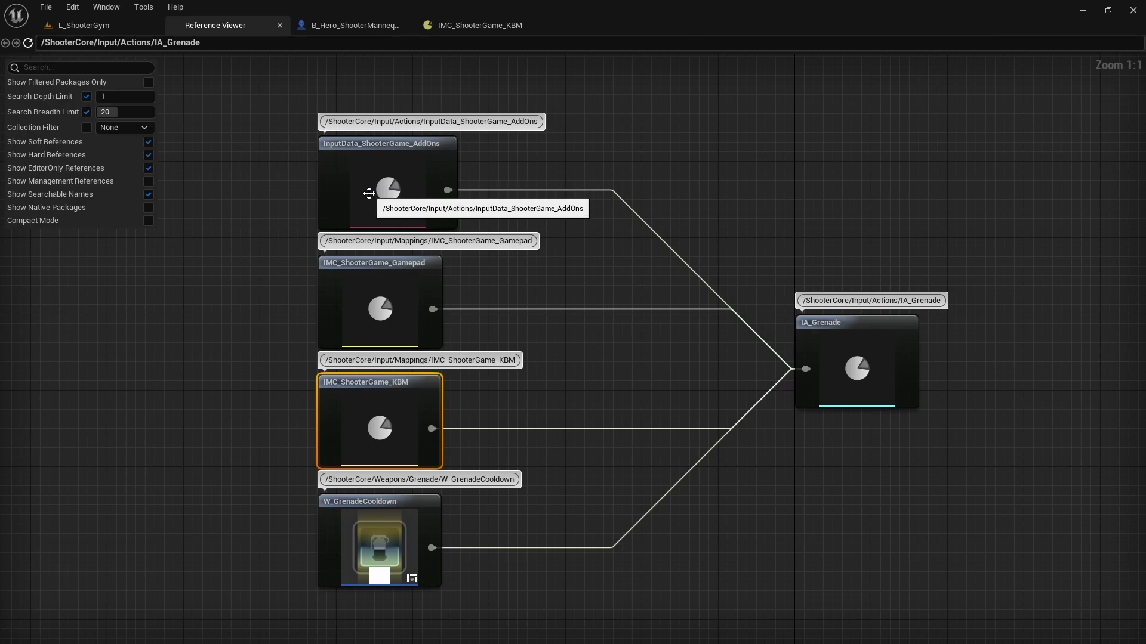
Open InputData_ShooterGame_AddOns and expand its IA_Grenade entry under Ability Input Actions to examine the assigned input tag.
{"action": "left_click", "coordinate": [406, 179]}
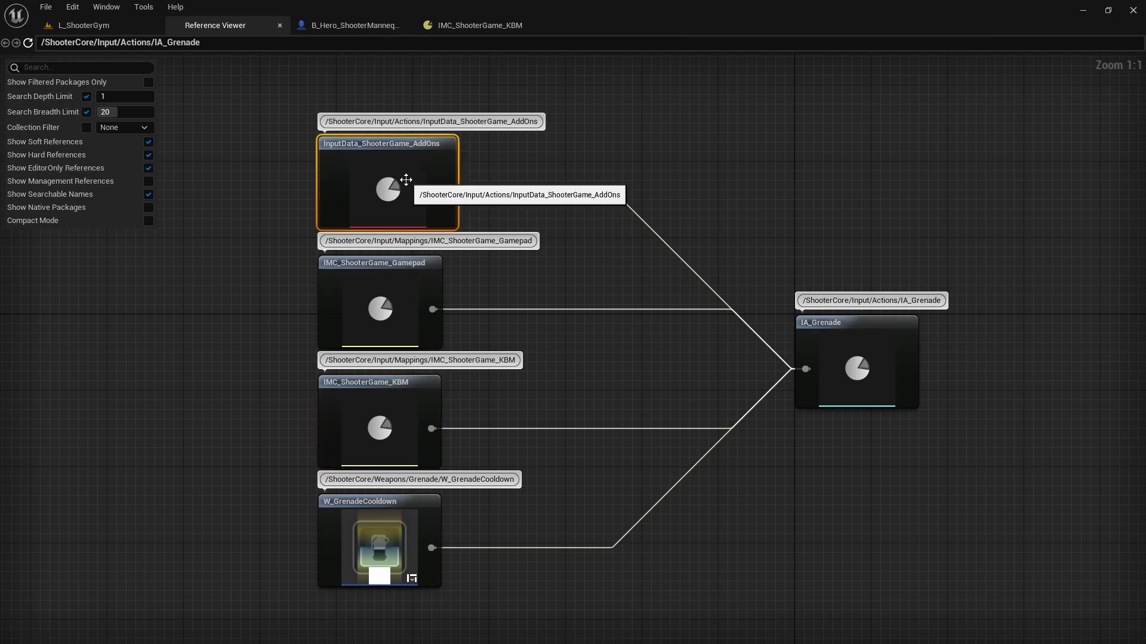
{"action": "right_click", "coordinate": [406, 179]}
{"action": "left_click", "coordinate": [459, 217]}
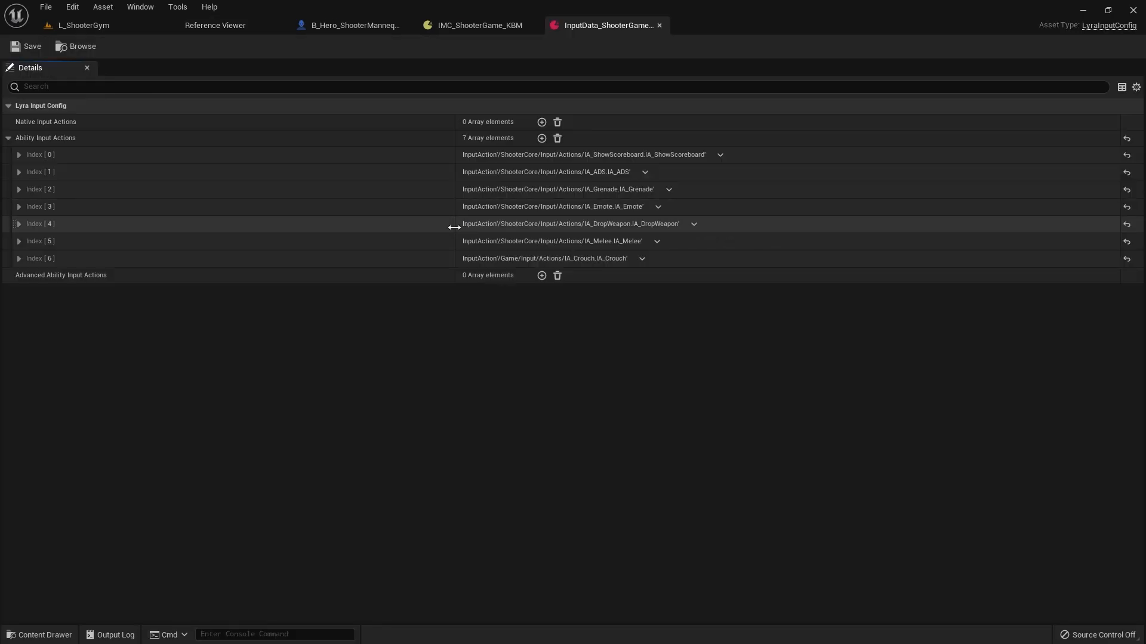
{"action": "left_click", "coordinate": [20, 189]}
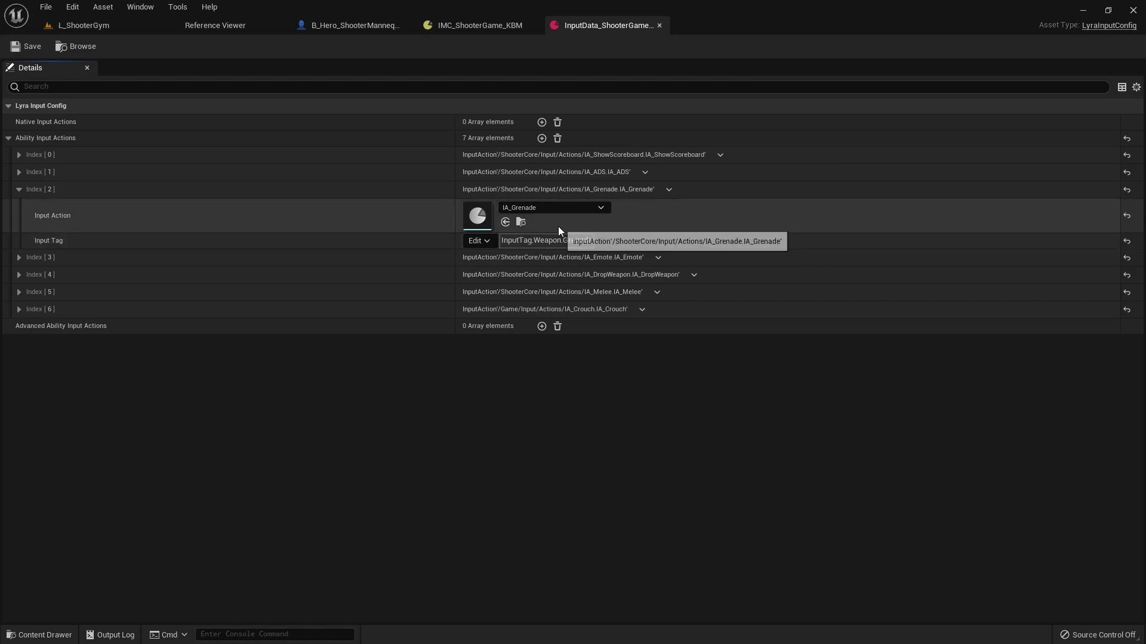
Delete the IA_Grenade entry from Ability Input Actions in InputData_ShooterGame_AddOns.
{"action": "left_click", "coordinate": [668, 191]}
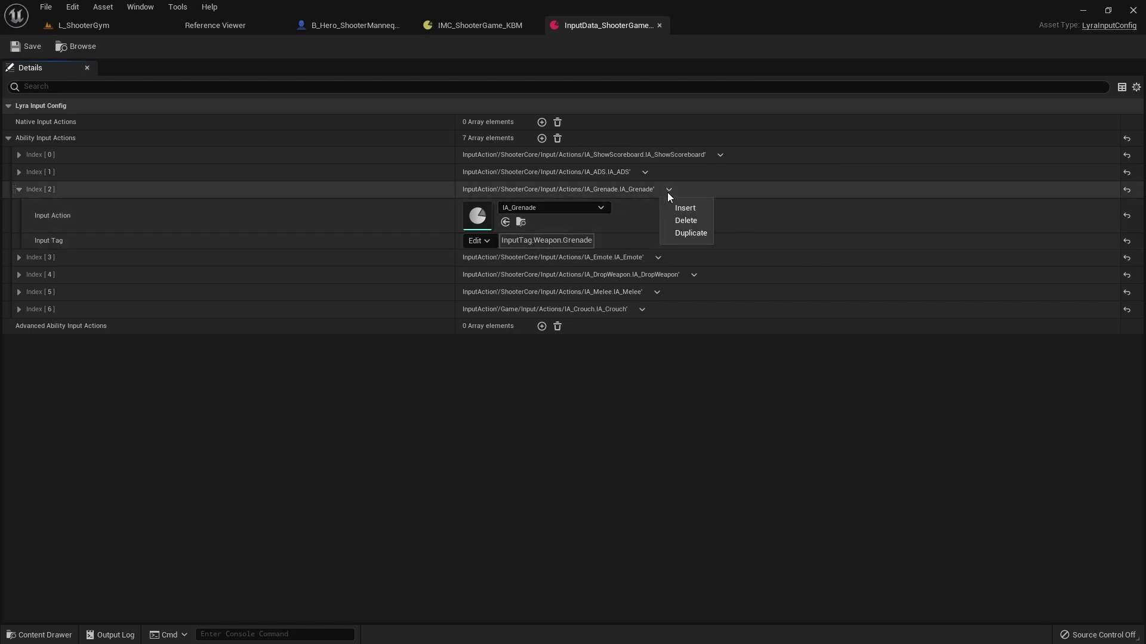
{"action": "left_click", "coordinate": [686, 220]}
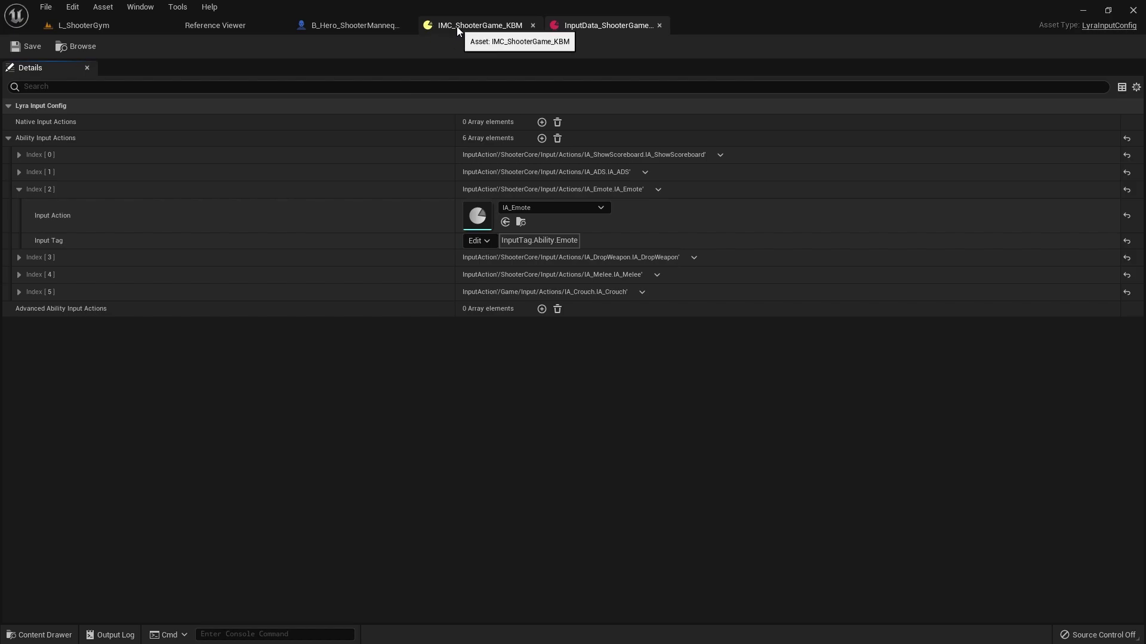
Open the EventGraph of B_Hero_ShooterMannequin and examine the Change Quickbar Slot calls in the quick slot input routing.
{"action": "left_click", "coordinate": [339, 27]}
{"action": "scroll", "coordinate": [395, 252], "scroll_direction": "down", "scroll_amount": 3}
{"action": "right_click_drag", "start_coordinate": [539, 178], "coordinate": [591, 173]}
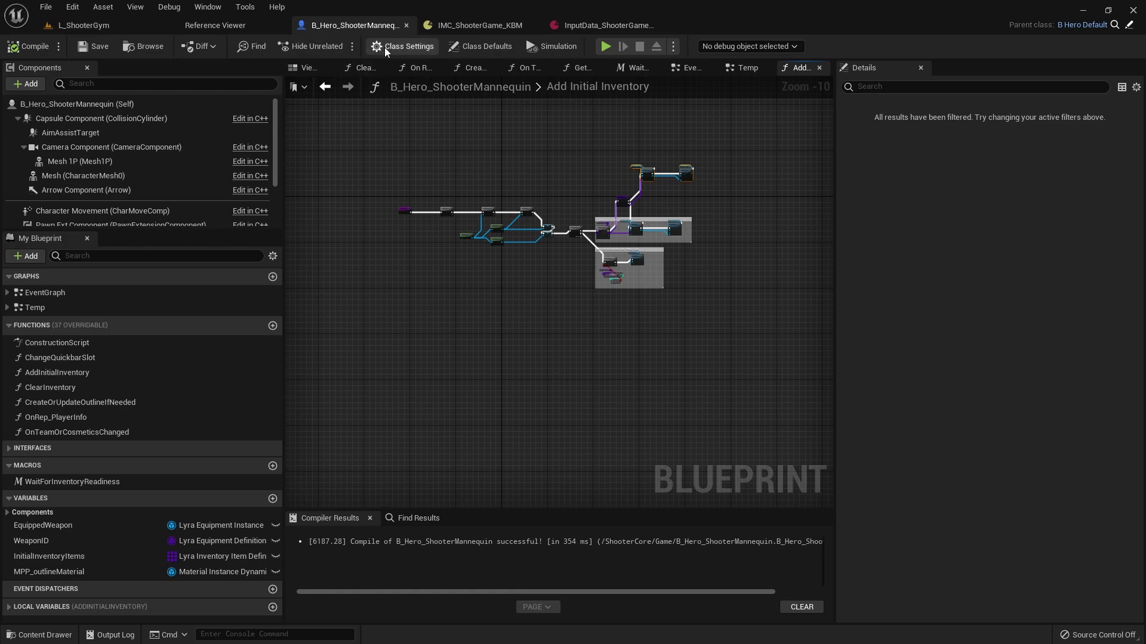
{"action": "left_click", "coordinate": [42, 293]}
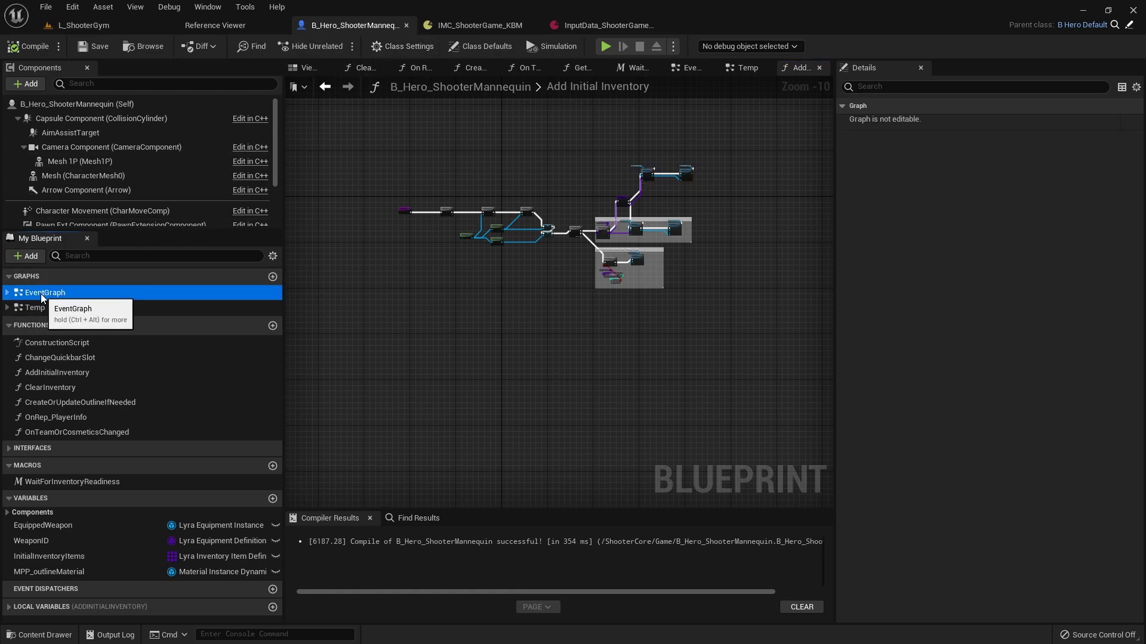
{"action": "double_click", "coordinate": [42, 293]}
{"action": "scroll", "coordinate": [425, 270], "scroll_direction": "up", "scroll_amount": 2}
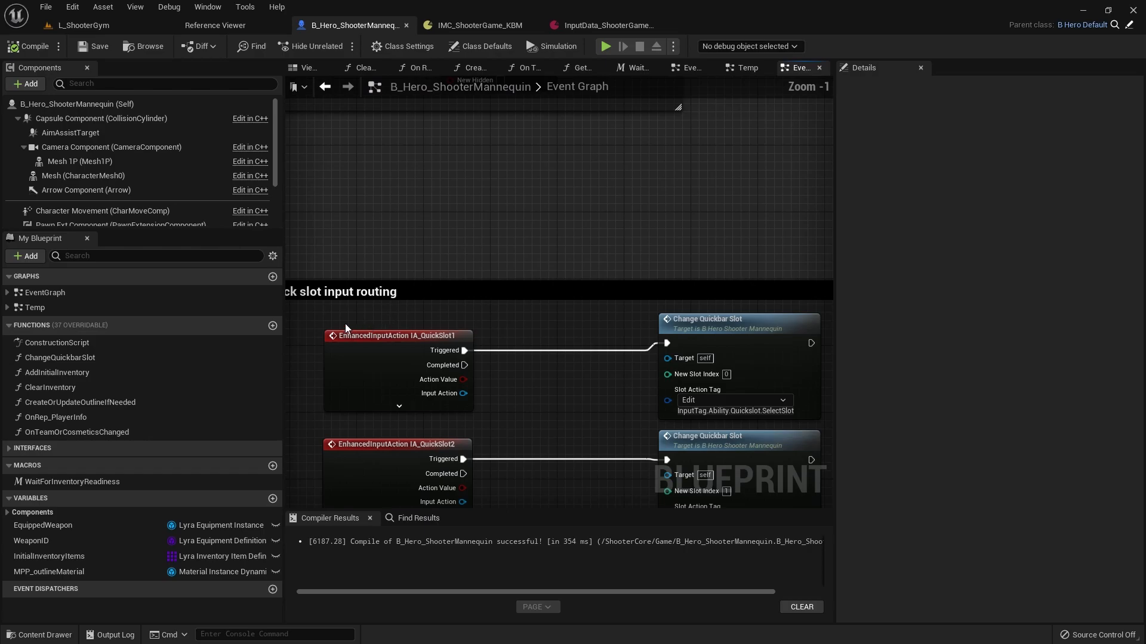
{"action": "left_click_drag", "start_coordinate": [369, 267], "coordinate": [767, 344]}
{"action": "left_click", "coordinate": [590, 348]}
{"action": "right_click_drag", "start_coordinate": [591, 348], "coordinate": [414, 292]}
{"action": "scroll", "coordinate": [397, 281], "scroll_direction": "up", "scroll_amount": 2}
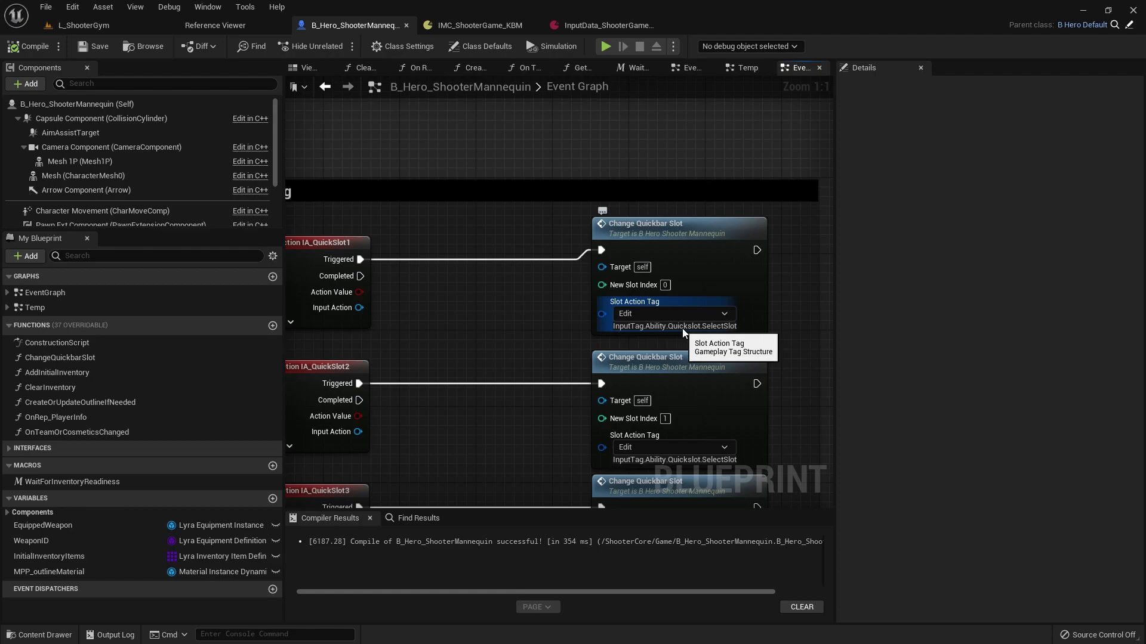
{"action": "scroll", "coordinate": [582, 324], "scroll_direction": "down", "scroll_amount": 2}
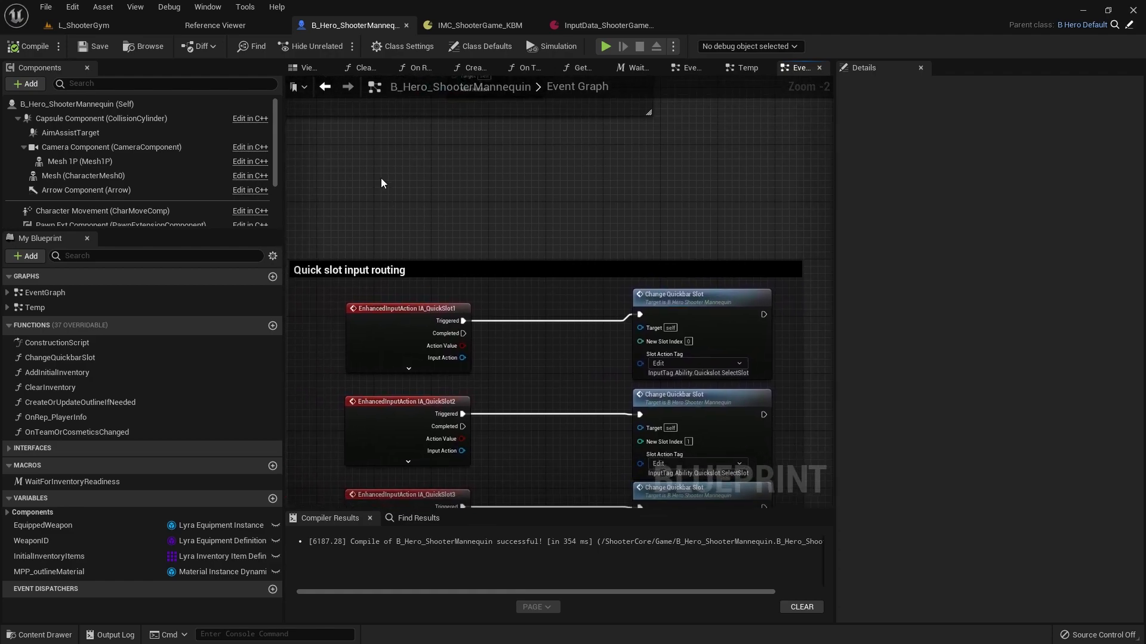
Add an IA_Grenade enhanced input action event above the Quick slot input routing comment.
{"action": "right_click", "coordinate": [382, 183]}
{"action": "type", "text": "grenade"}
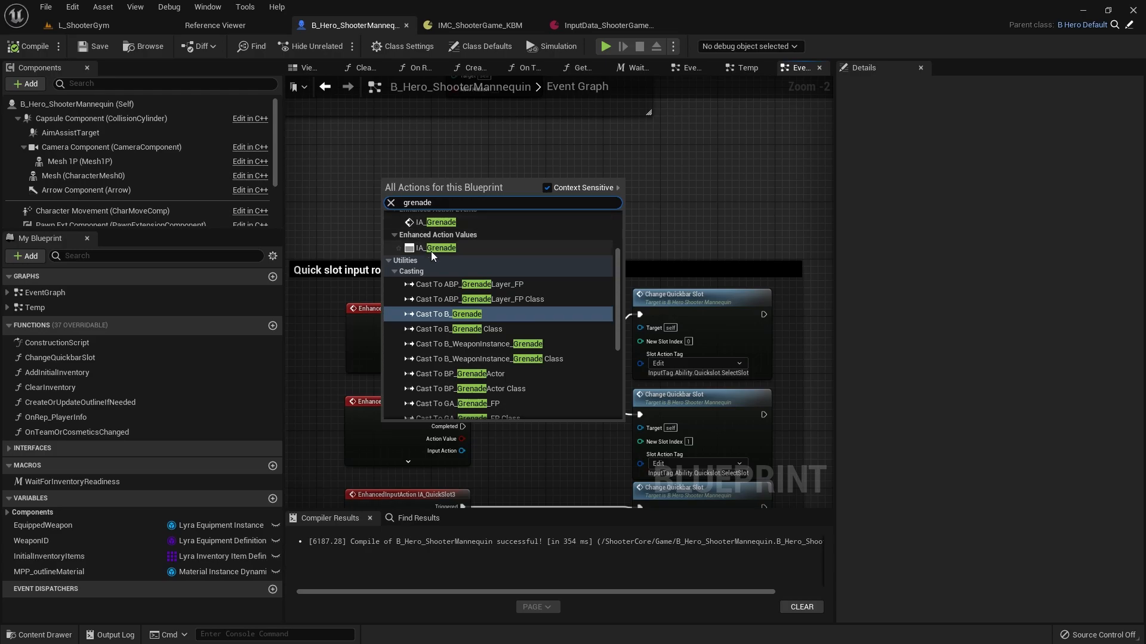
{"action": "scroll", "coordinate": [434, 280], "scroll_direction": "up", "scroll_amount": 2}
{"action": "left_click", "coordinate": [435, 280]}
{"action": "left_click_drag", "start_coordinate": [439, 202], "coordinate": [396, 167]}
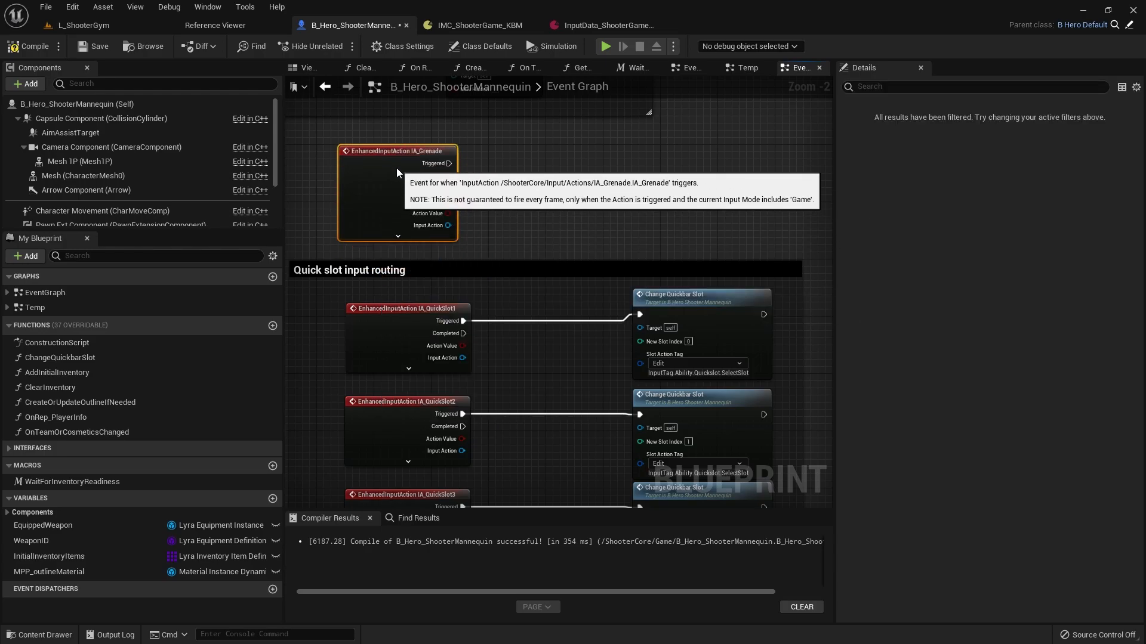
{"action": "right_click_drag", "start_coordinate": [483, 275], "coordinate": [442, 268]}
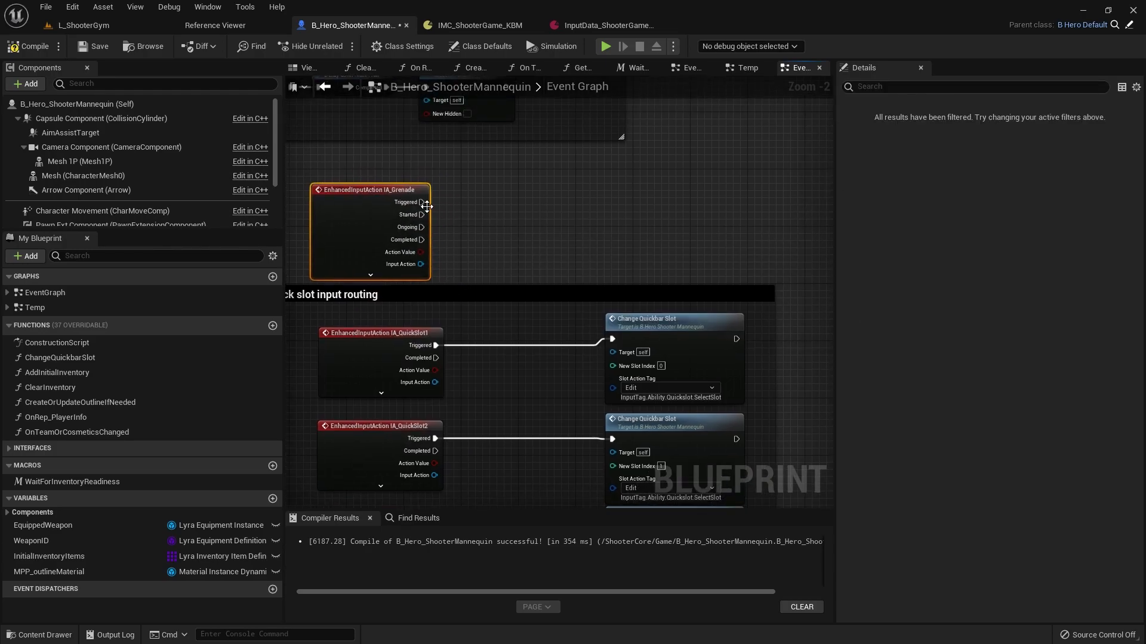
Connect the IA_Grenade Triggered output to a copy of Change Quickbar Slot with New Slot Index 3, and compile the blueprint.
{"action": "left_click", "coordinate": [647, 322]}
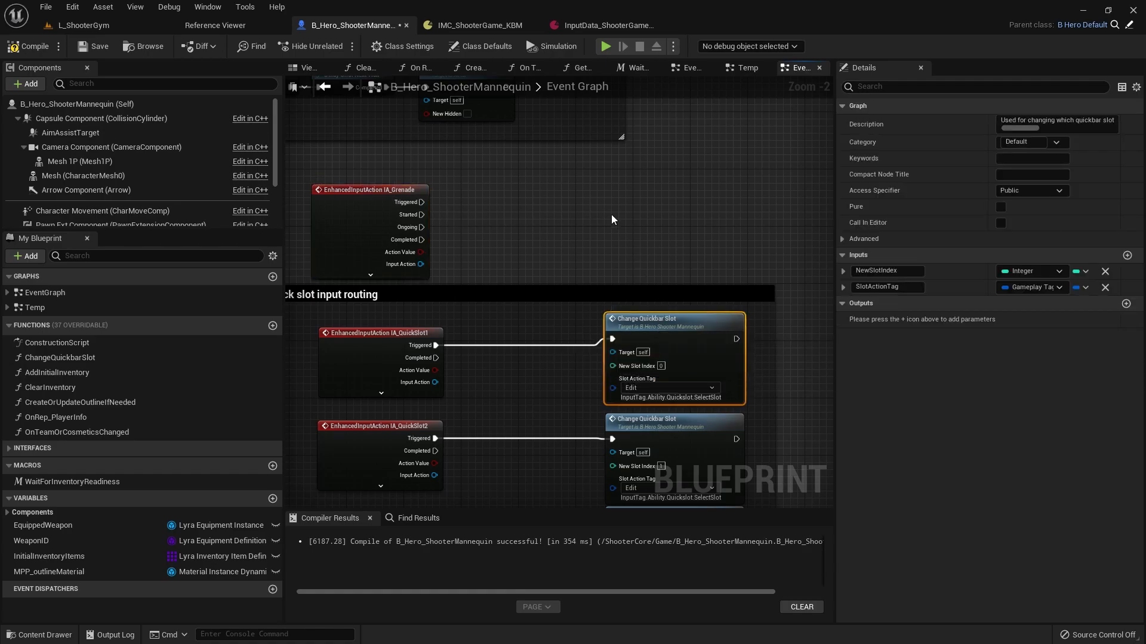
{"action": "key", "text": "ctrl+c"}
{"action": "key", "text": "ctrl+v"}
{"action": "left_click_drag", "start_coordinate": [416, 204], "coordinate": [577, 196]}
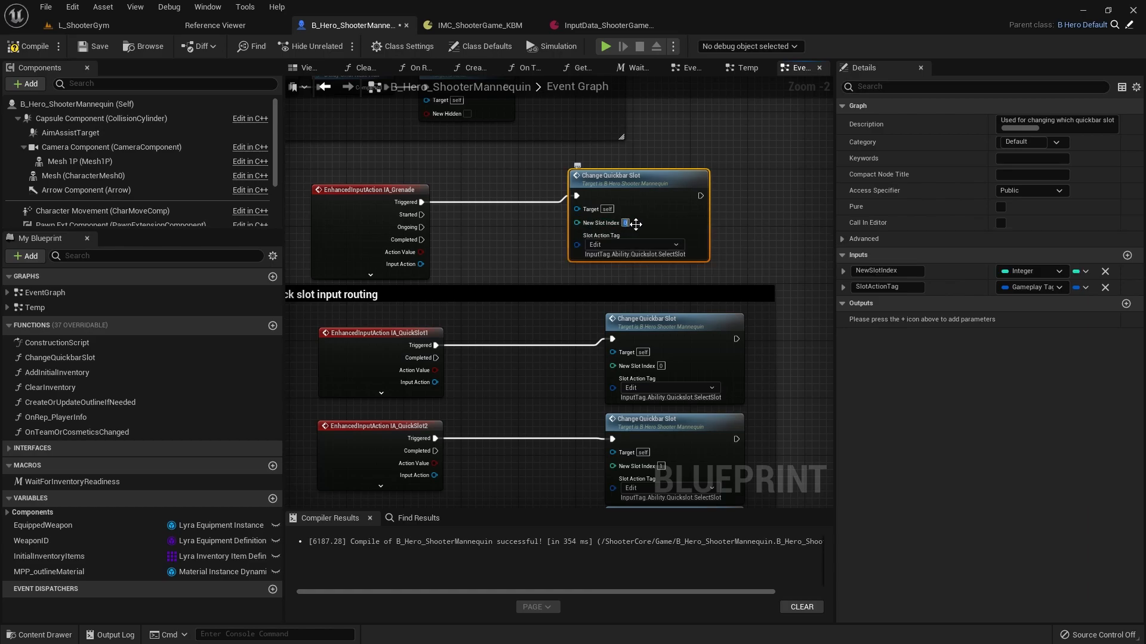
{"action": "left_click", "coordinate": [643, 278]}
{"action": "left_click_drag", "start_coordinate": [695, 261], "coordinate": [654, 245]}
{"action": "left_click_drag", "start_coordinate": [363, 199], "coordinate": [364, 184]}
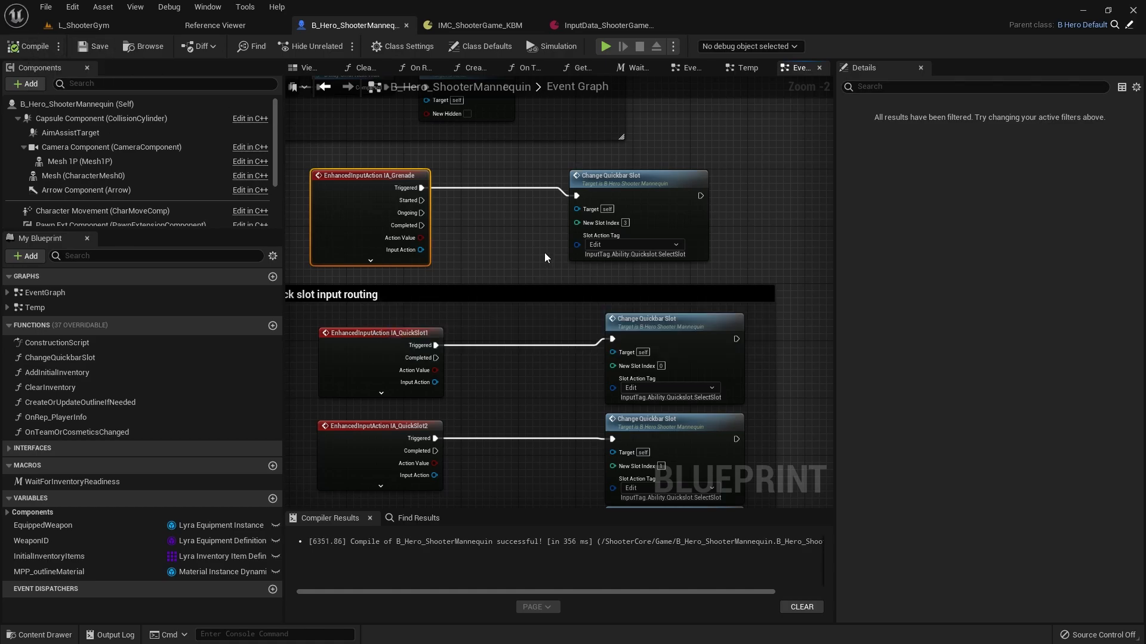
Switch to the LyraFPSeries project in Rider and stop its running debug session.
{"action": "left_click", "coordinate": [83, 25]}
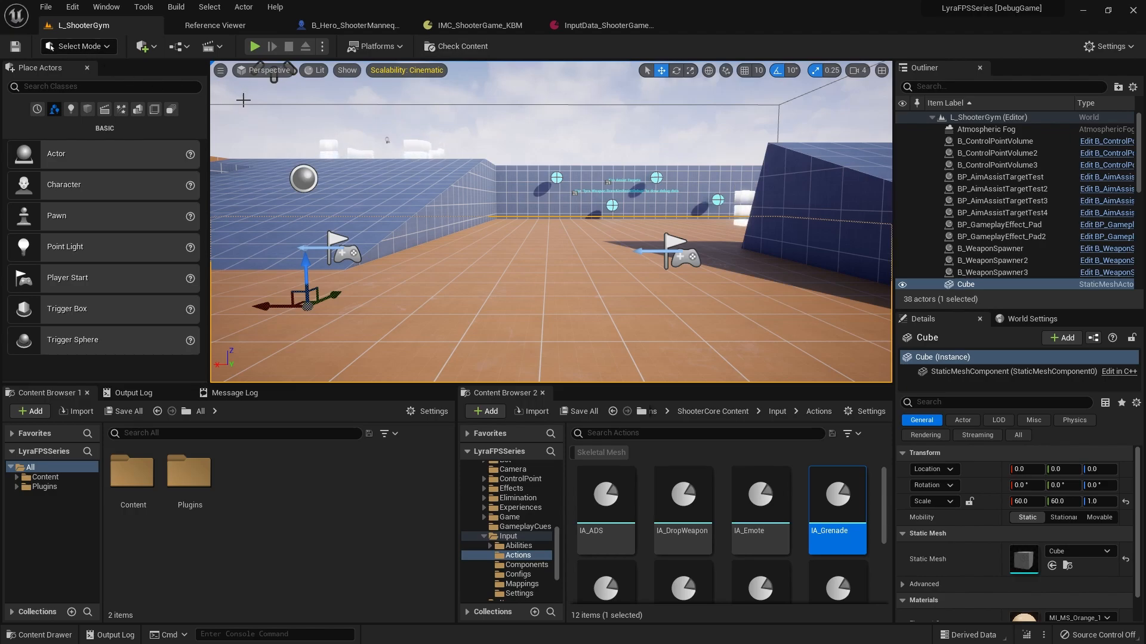
{"action": "key", "text": "alt+Tab"}
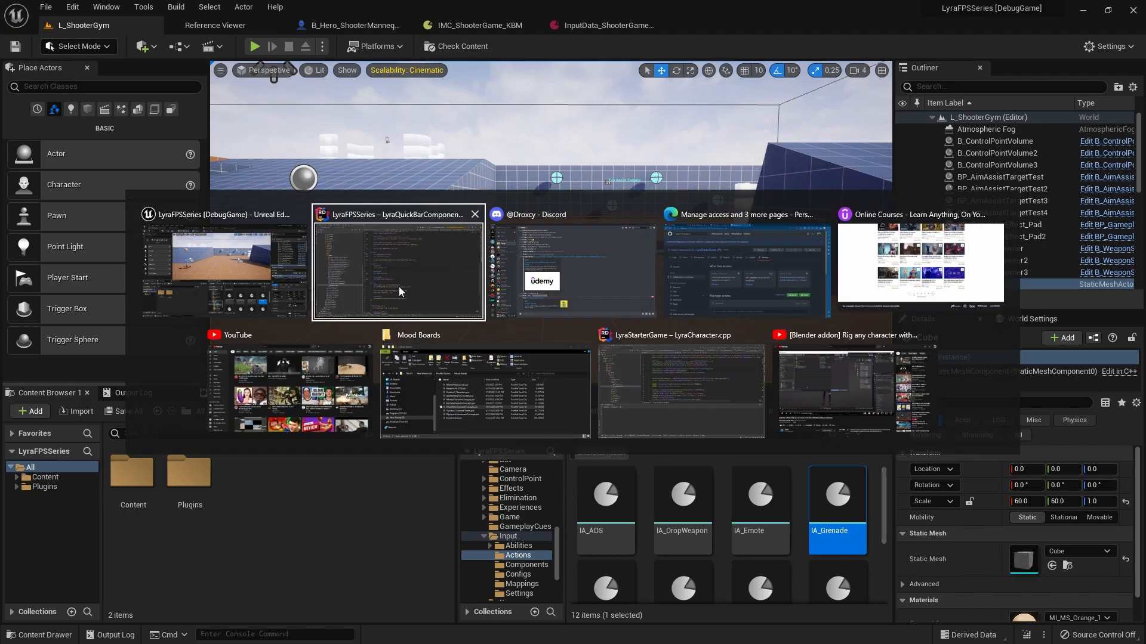
{"action": "left_click", "coordinate": [404, 267]}
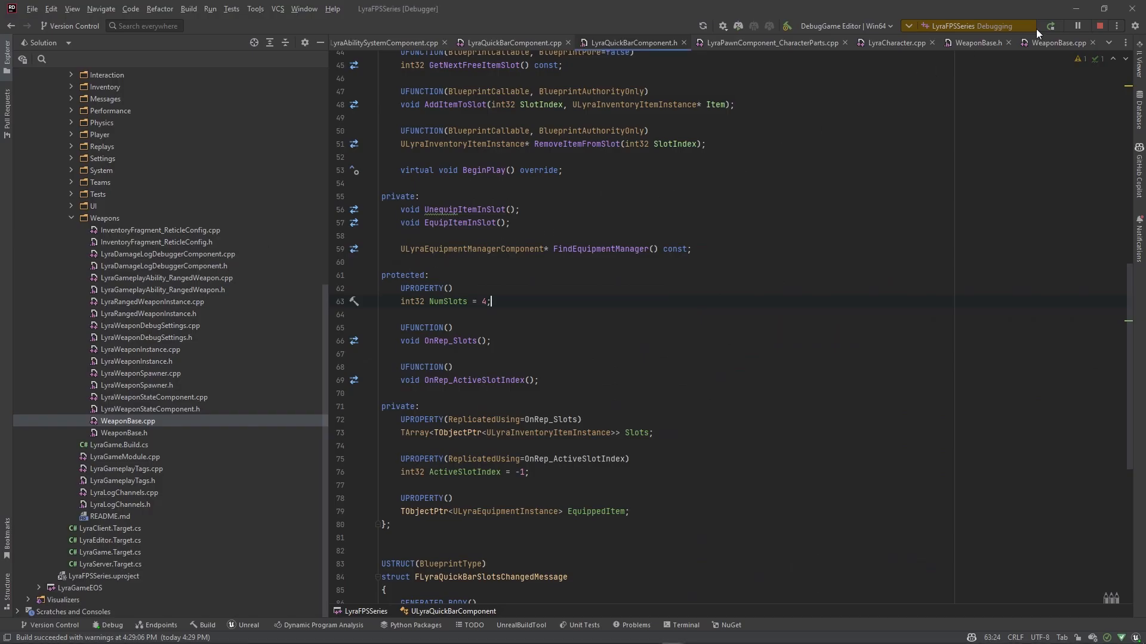
{"action": "left_click", "coordinate": [1099, 26]}
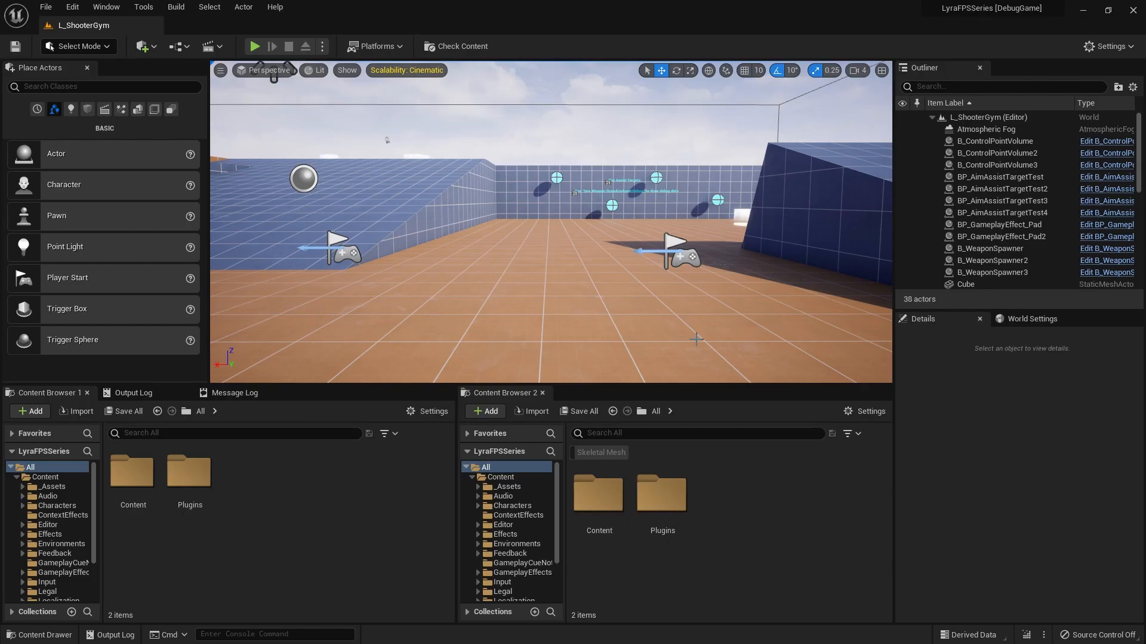
Play L_ShooterGym in the editor to test firing the rifle and switching to the grenade, and end the play session.
{"action": "key", "text": "ctrl+s"}
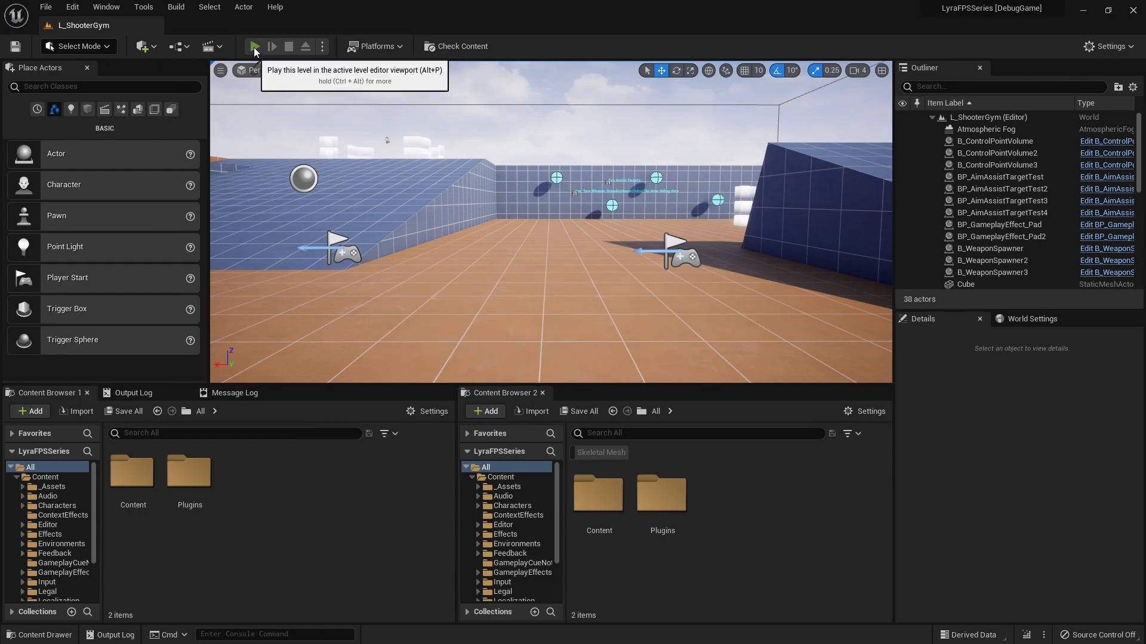
{"action": "left_click", "coordinate": [255, 46]}
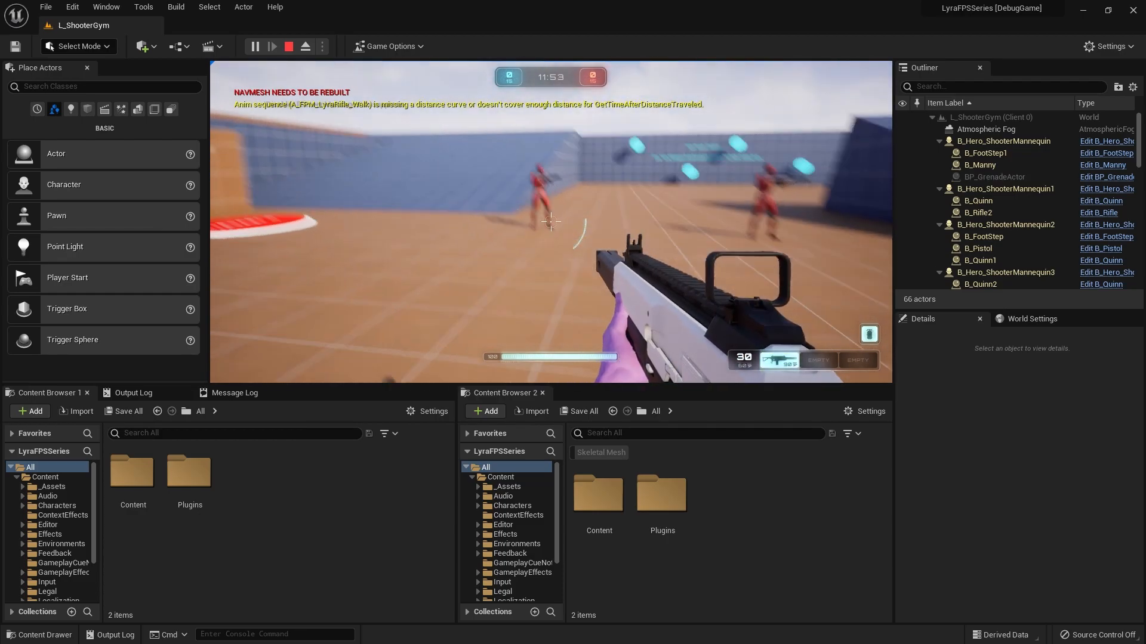
{"action": "left_click", "coordinate": [550, 222]}
{"action": "left_click", "coordinate": [550, 221]}
{"action": "left_click", "coordinate": [550, 221]}
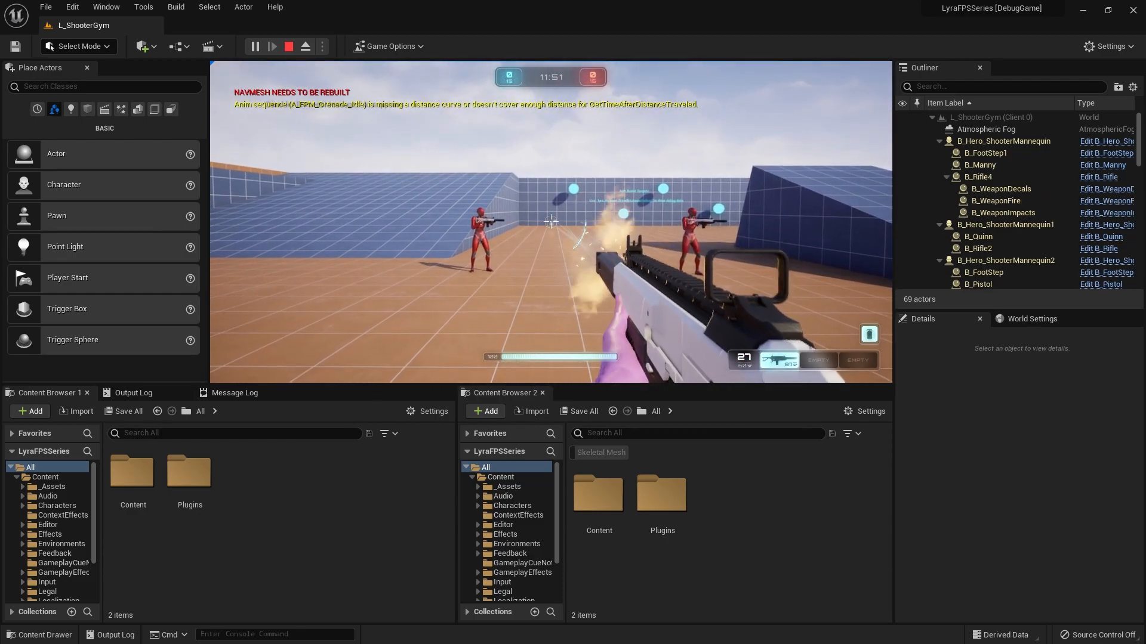
{"action": "left_click", "coordinate": [551, 221]}
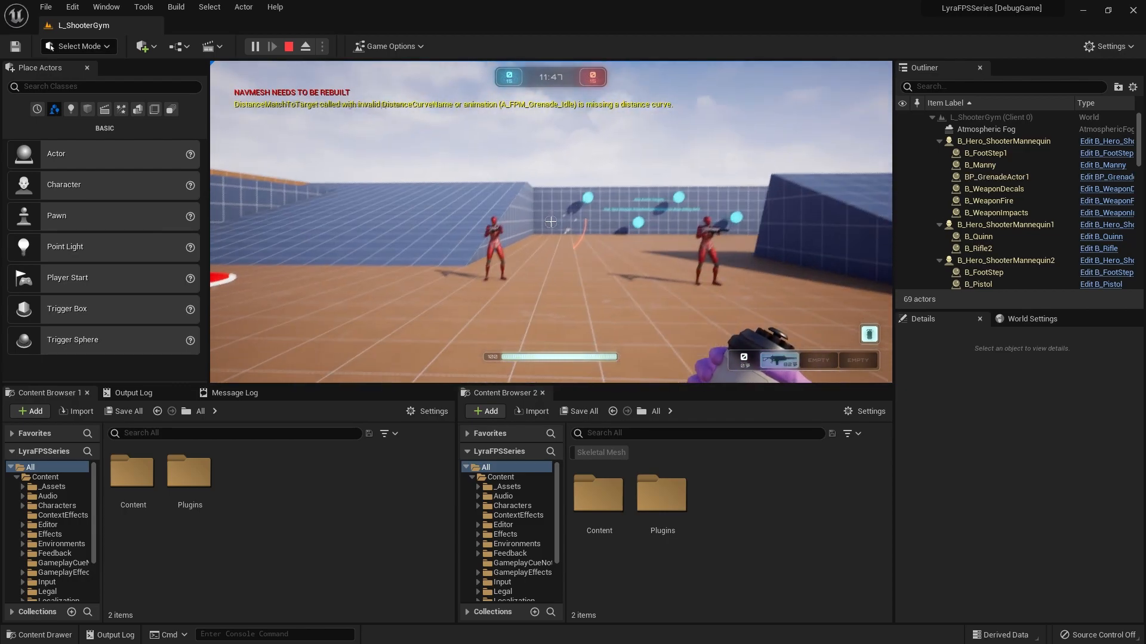
{"action": "key", "text": "w"}
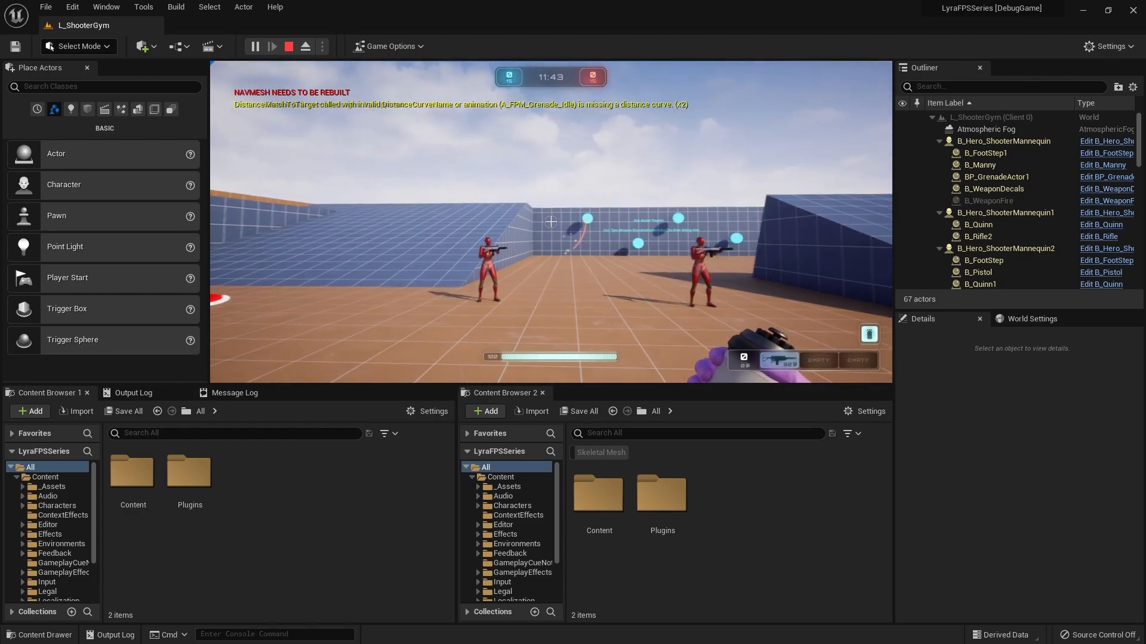
{"action": "key", "text": "Escape"}
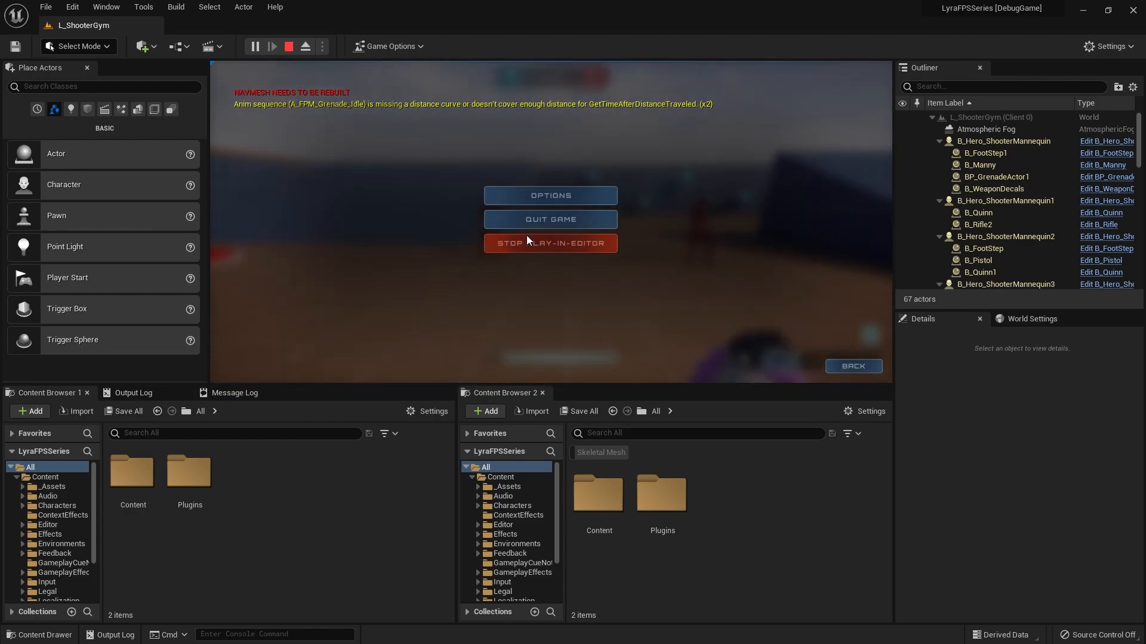
{"action": "left_click", "coordinate": [529, 243]}
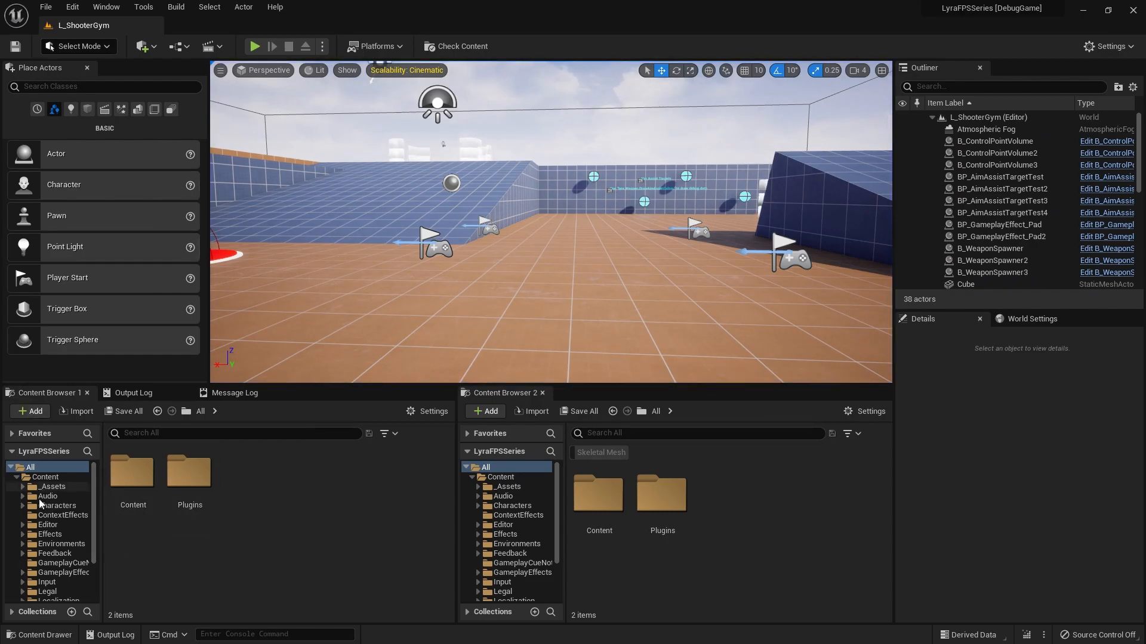
Browse to the Weapons/Rifle folder of the ShooterCore plugin content in Content Browser 2.
{"action": "scroll", "coordinate": [40, 537], "scroll_direction": "down", "scroll_amount": 3}
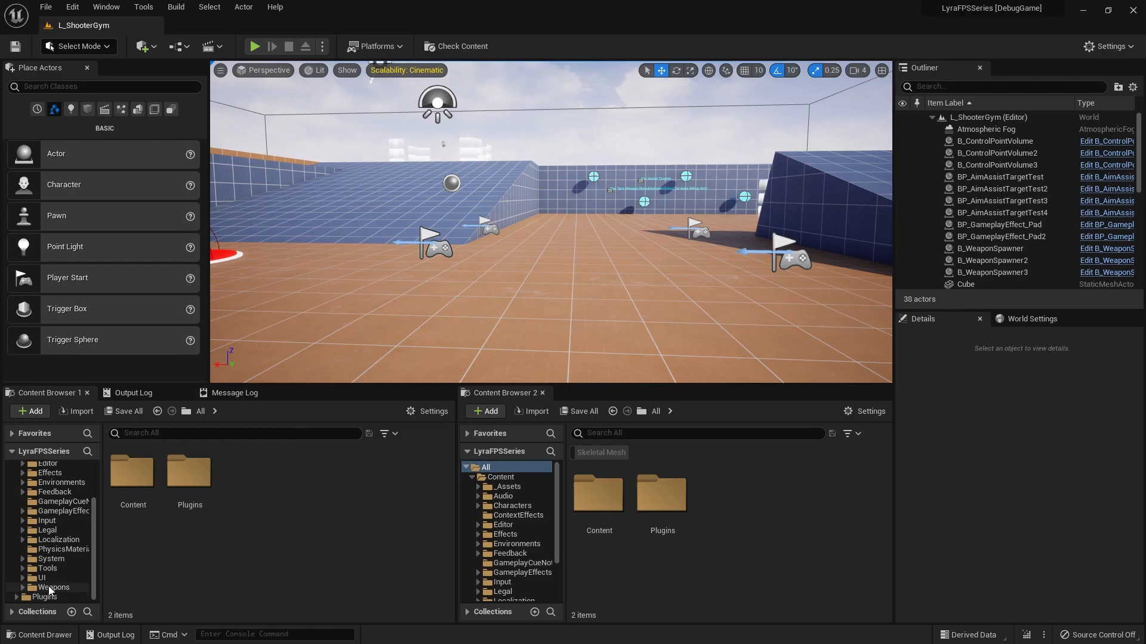
{"action": "left_click", "coordinate": [661, 495]}
{"action": "double_click", "coordinate": [661, 495]}
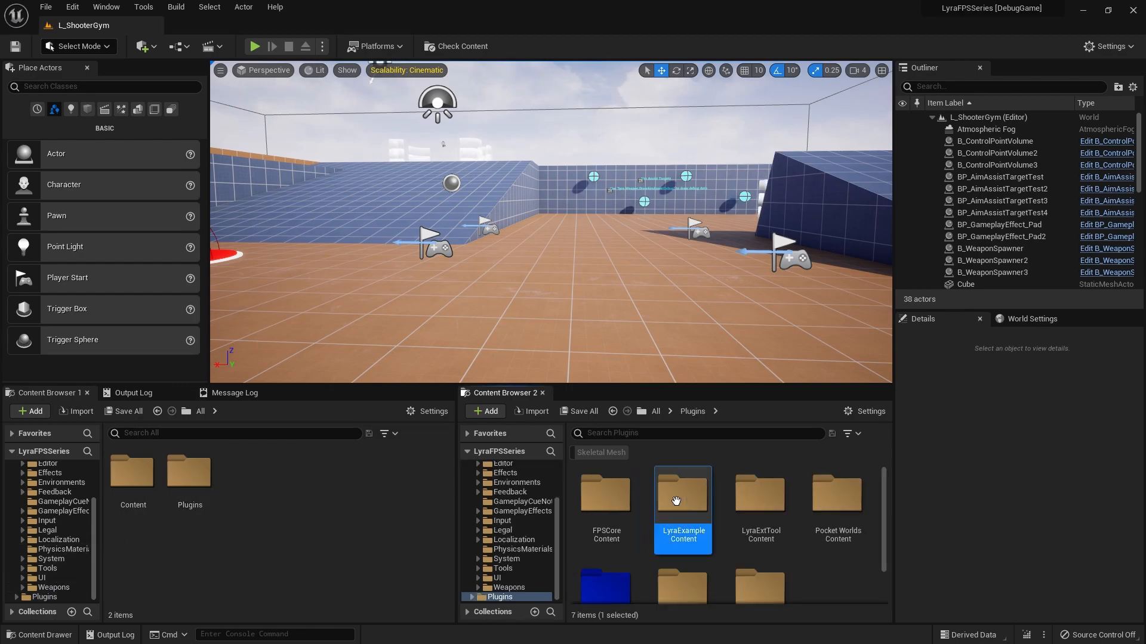
{"action": "scroll", "coordinate": [617, 559], "scroll_direction": "down", "scroll_amount": 1}
{"action": "double_click", "coordinate": [618, 560]}
{"action": "scroll", "coordinate": [706, 549], "scroll_direction": "down", "scroll_amount": 2}
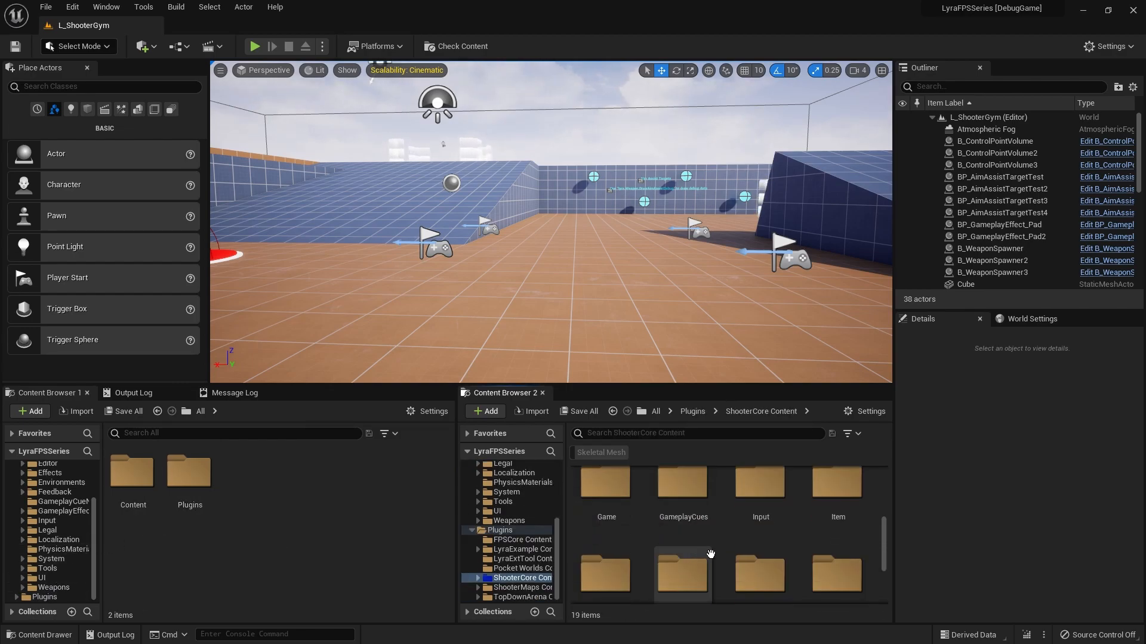
{"action": "scroll", "coordinate": [769, 550], "scroll_direction": "down", "scroll_amount": 1}
{"action": "double_click", "coordinate": [680, 534]}
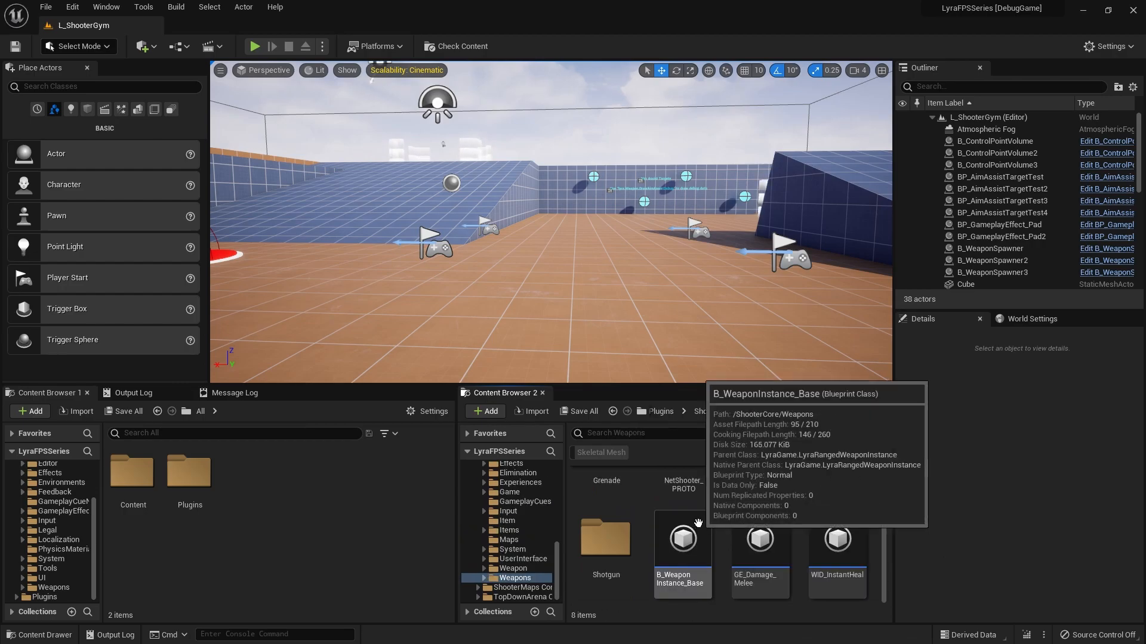
{"action": "scroll", "coordinate": [751, 524], "scroll_direction": "up", "scroll_amount": 1}
{"action": "double_click", "coordinate": [836, 525]}
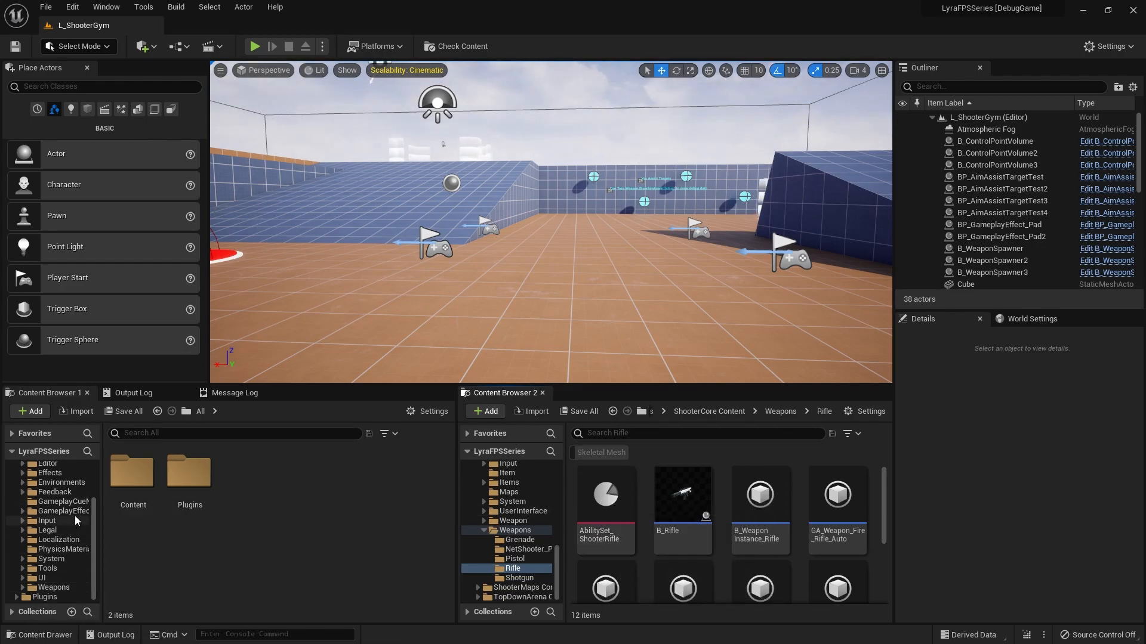
Show the Weapons/Grenade folder in Content Browser 2 and look through its assets down to WID_Grenade.
{"action": "scroll", "coordinate": [76, 521], "scroll_direction": "up", "scroll_amount": 1}
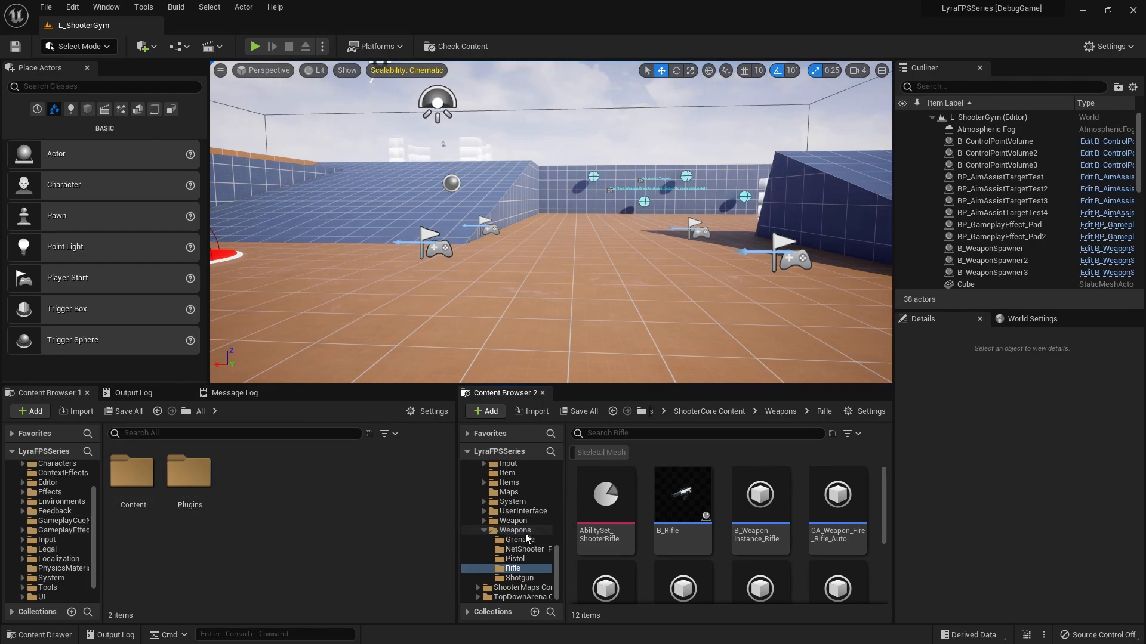
{"action": "left_click", "coordinate": [526, 533]}
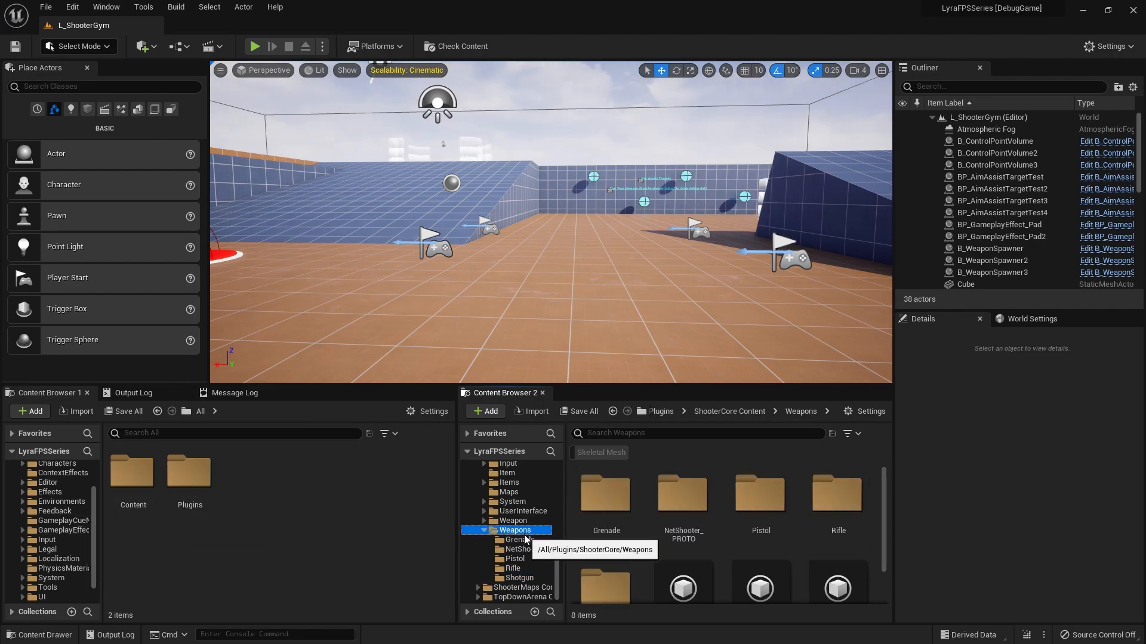
{"action": "left_click", "coordinate": [525, 540]}
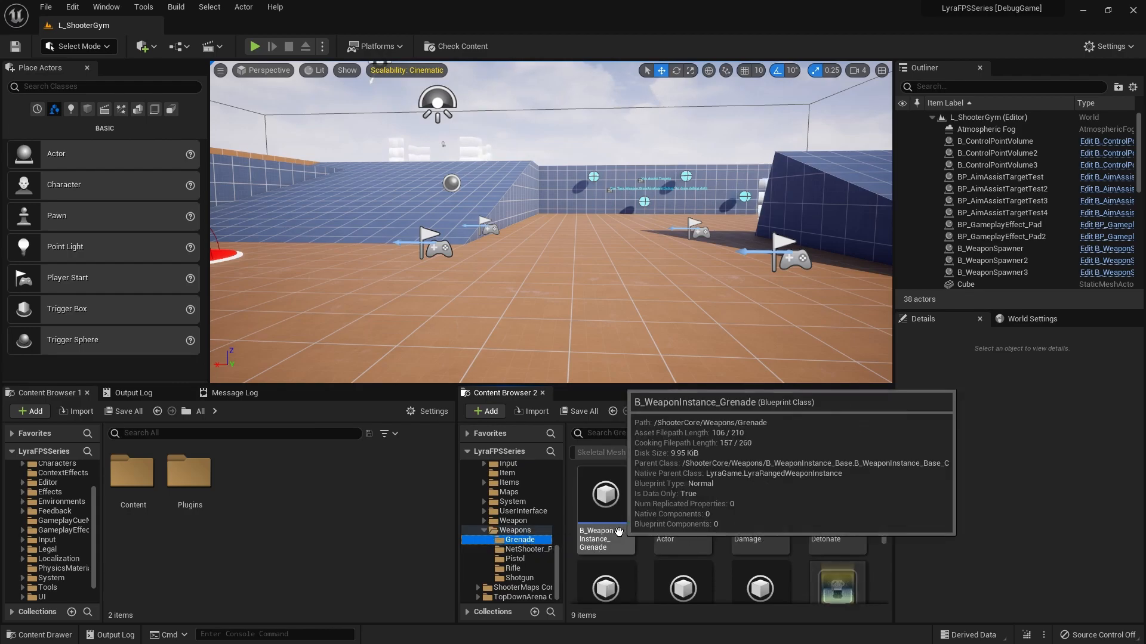
{"action": "scroll", "coordinate": [683, 547], "scroll_direction": "down", "scroll_amount": 2}
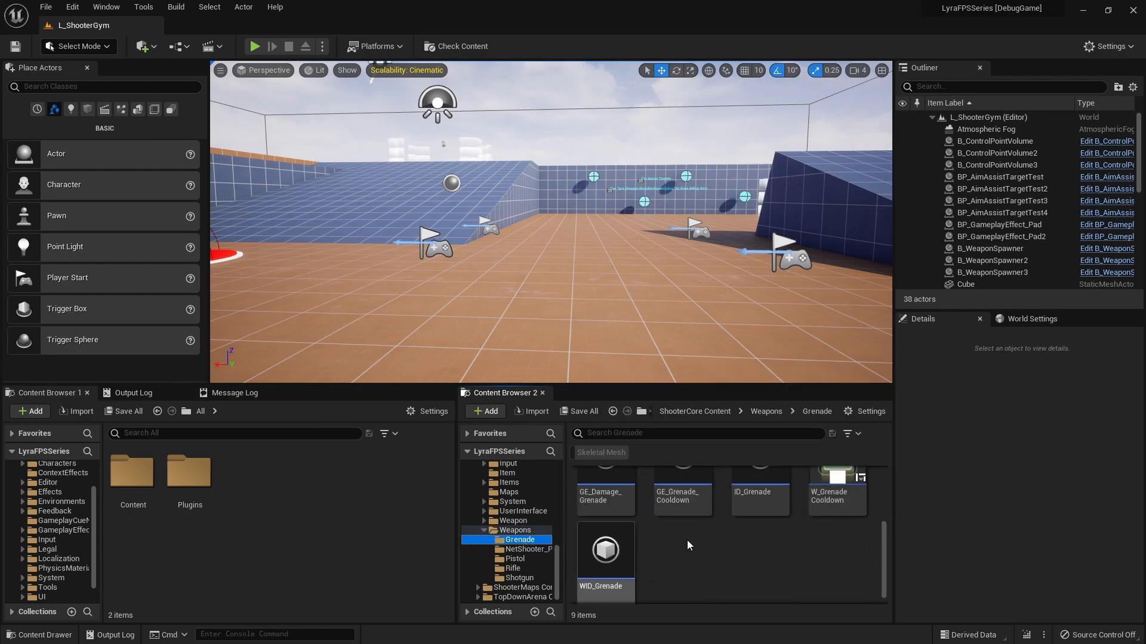
Copy AbilitySet_ShooterRifle from the ShooterCore Weapons/Rifle folder into the Weapons/Grenade folder.
{"action": "double_click", "coordinate": [182, 483]}
{"action": "double_click", "coordinate": [388, 499]}
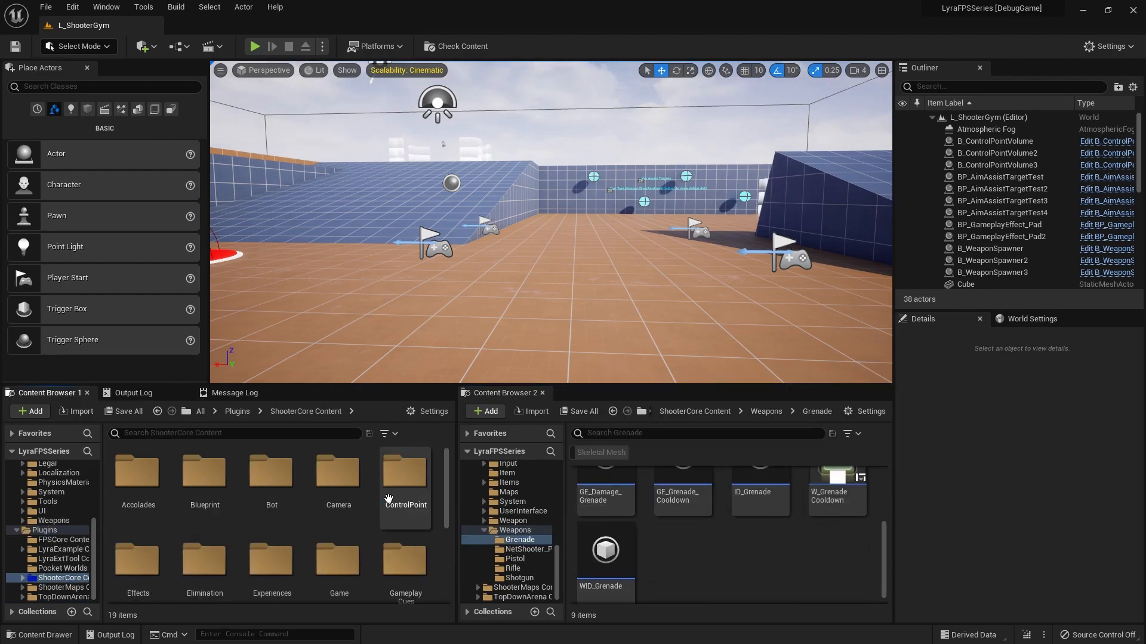
{"action": "scroll", "coordinate": [388, 499], "scroll_direction": "down", "scroll_amount": 5}
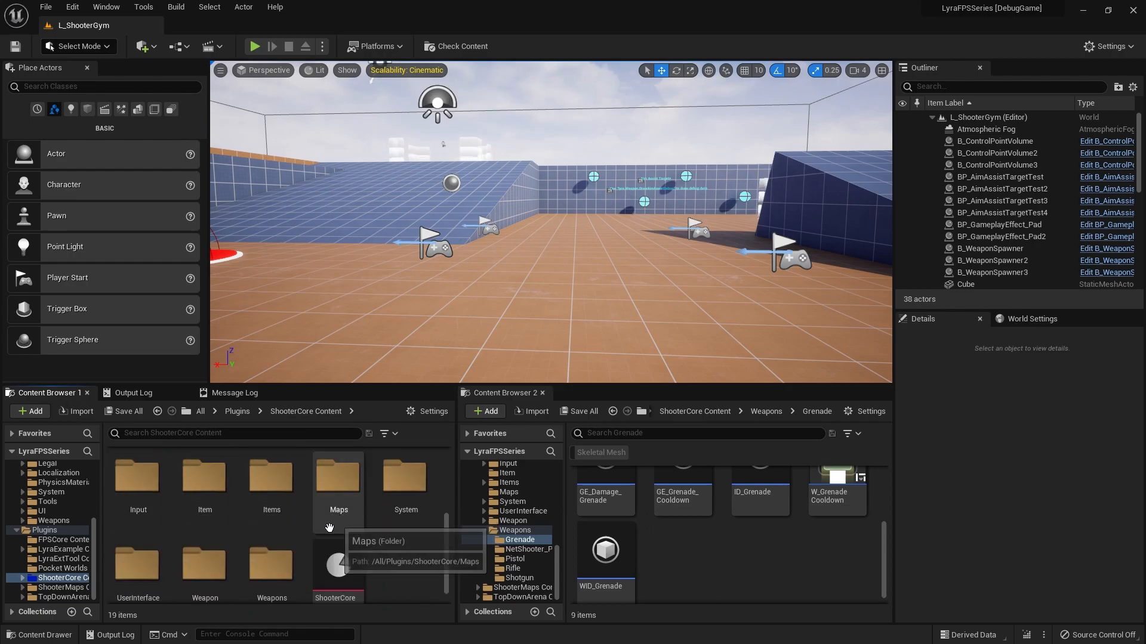
{"action": "double_click", "coordinate": [271, 567]}
{"action": "double_click", "coordinate": [333, 501]}
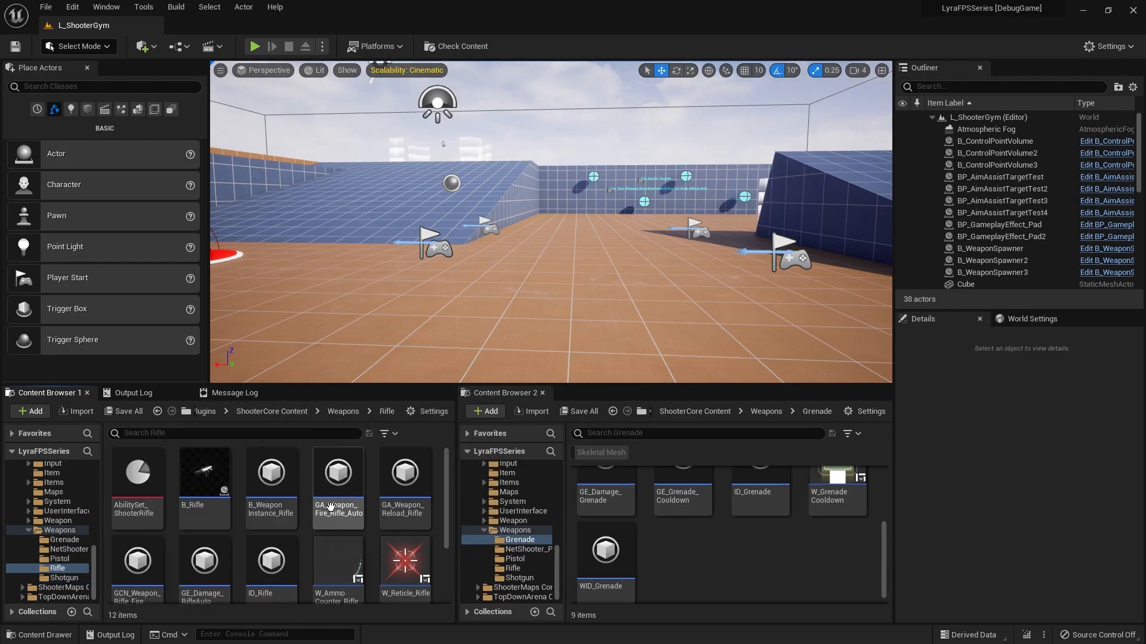
{"action": "left_click_drag", "start_coordinate": [137, 477], "coordinate": [656, 548]}
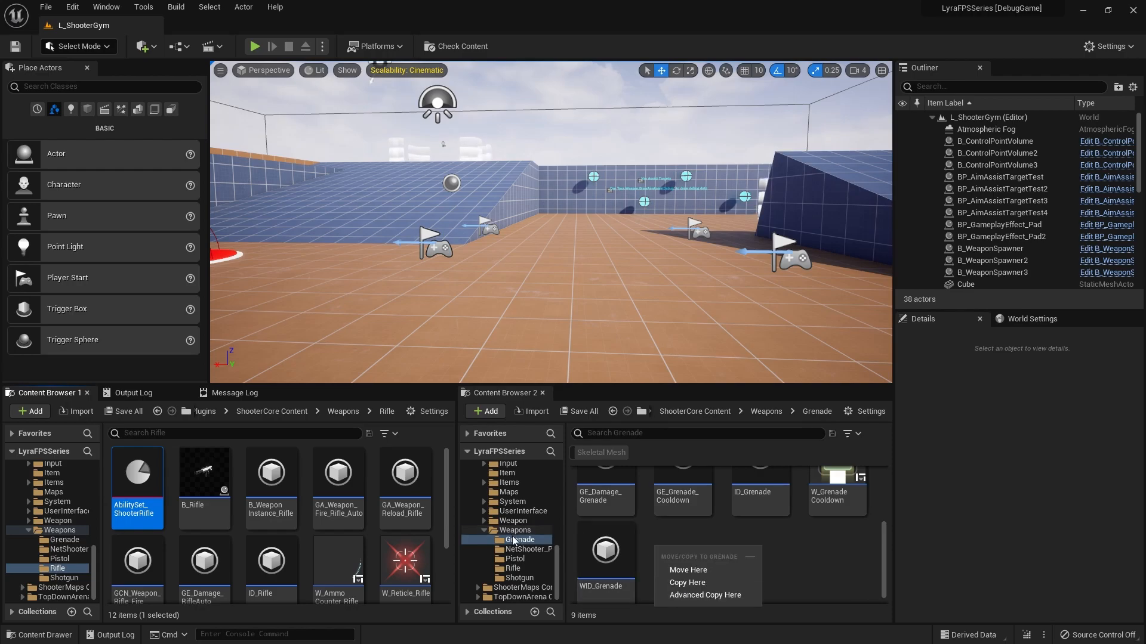
{"action": "left_click", "coordinate": [687, 583]}
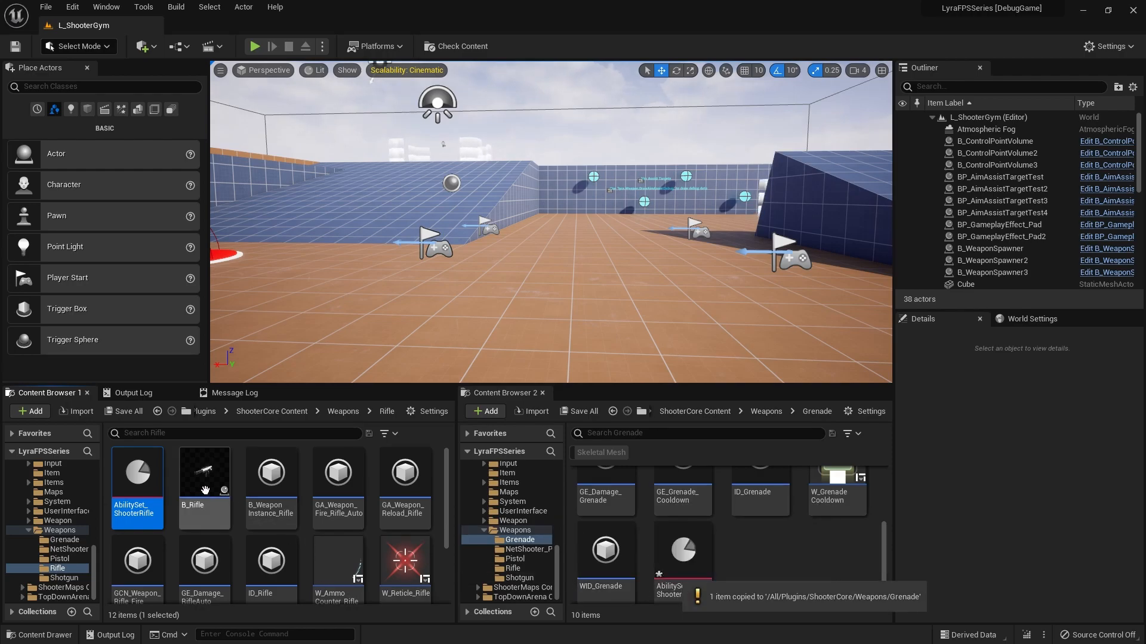
Check the copied ability set in the Grenade folder and rename it AbilitySet_Grenade.
{"action": "left_click", "coordinate": [683, 552]}
{"action": "double_click", "coordinate": [684, 552]}
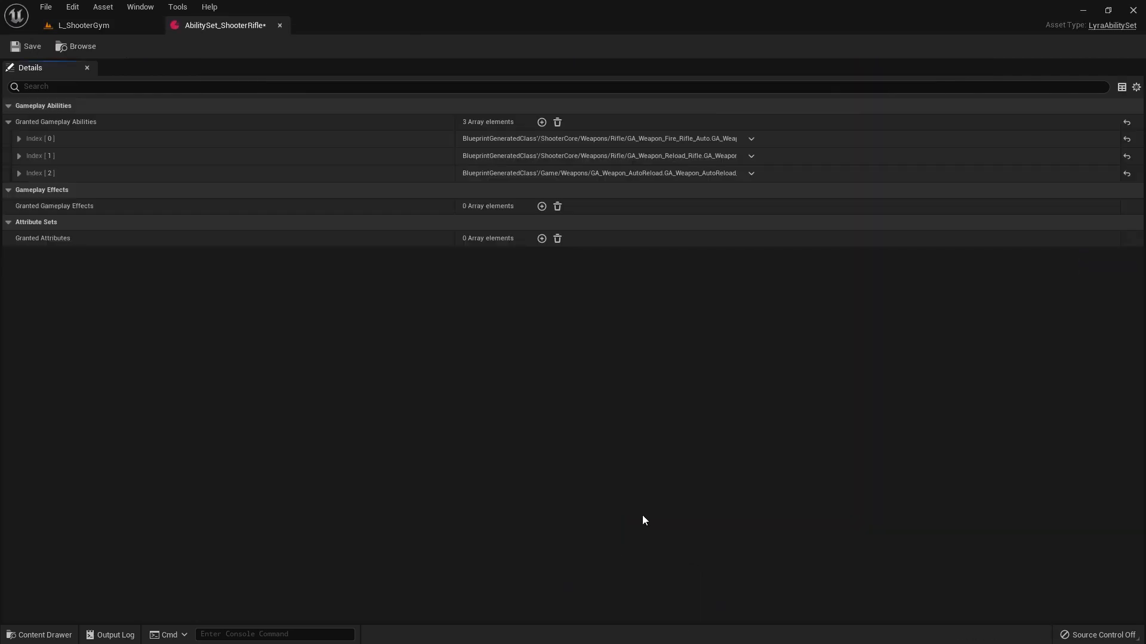
{"action": "left_click", "coordinate": [84, 25]}
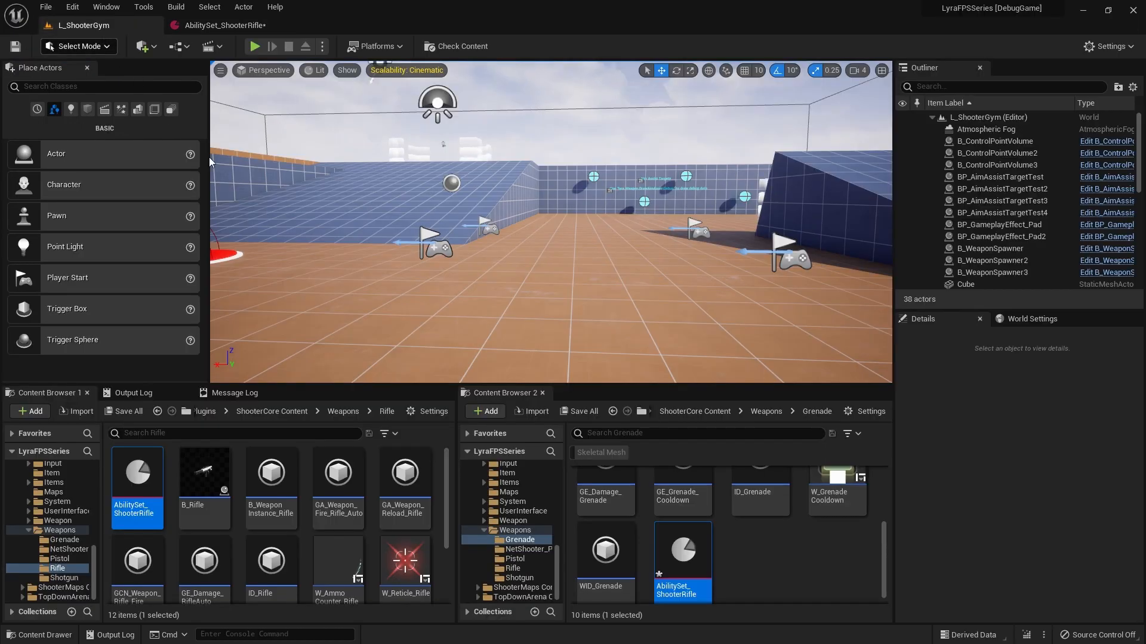
{"action": "left_click", "coordinate": [685, 557]}
{"action": "key", "text": "F2"}
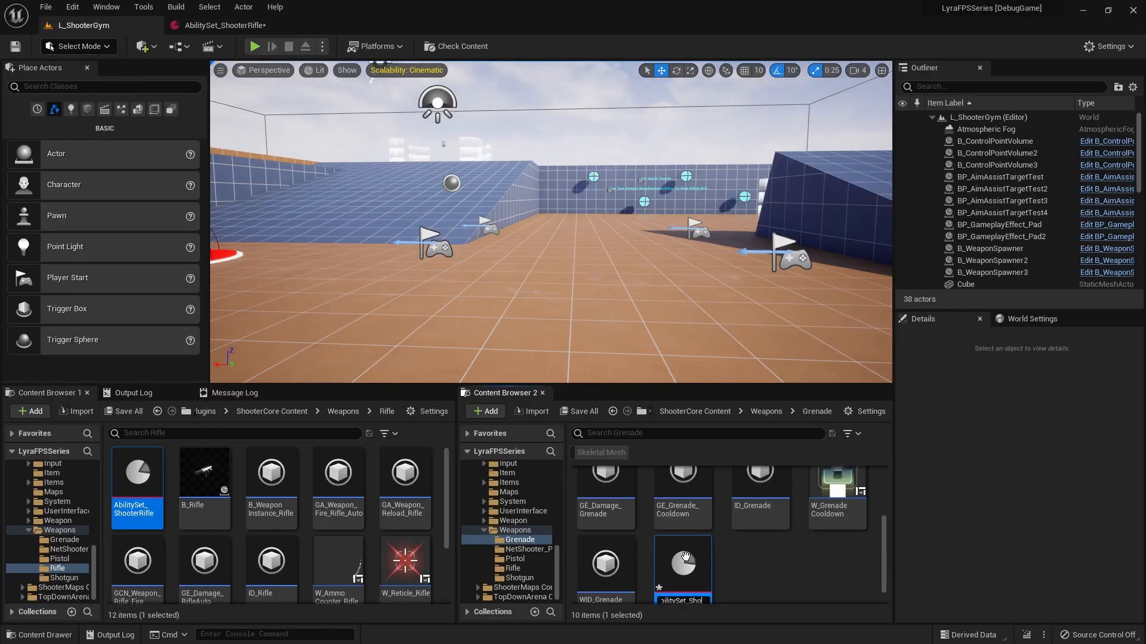
{"action": "key", "text": "Return"}
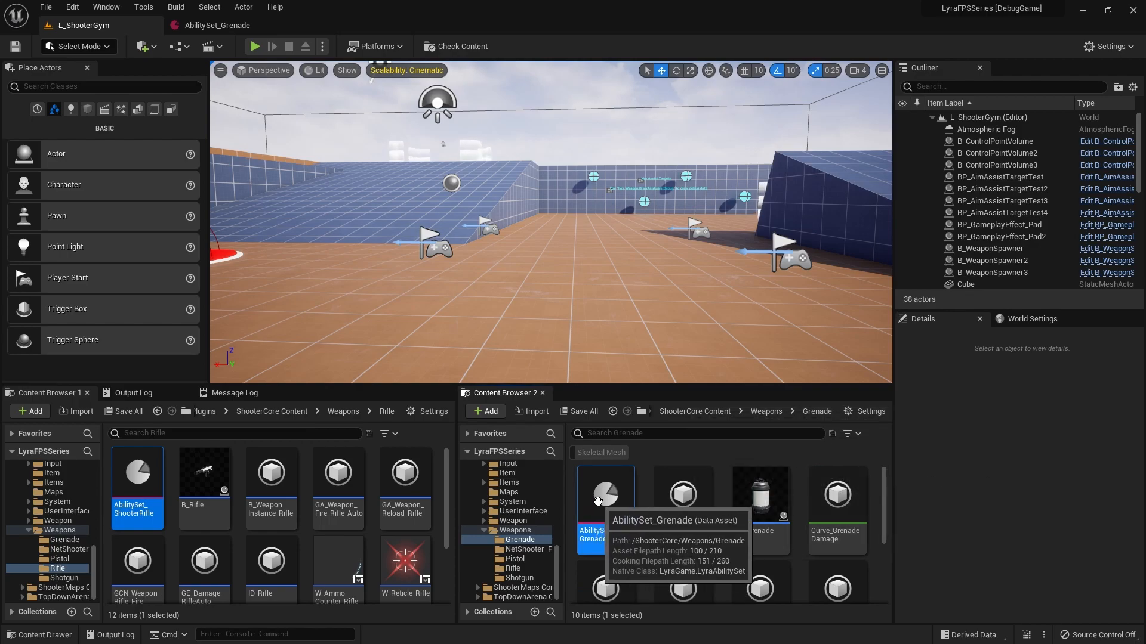
Empty the granted gameplay abilities of AbilitySet_Grenade and add a single entry with the ability GA_Grenade_FP.
{"action": "double_click", "coordinate": [611, 499]}
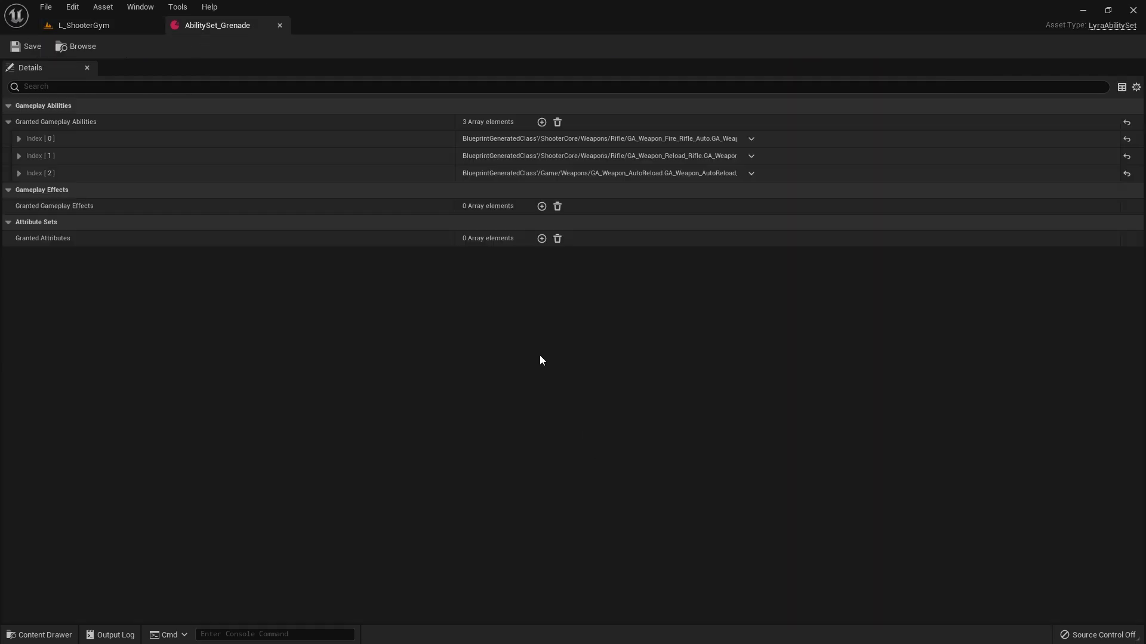
{"action": "left_click", "coordinate": [557, 123]}
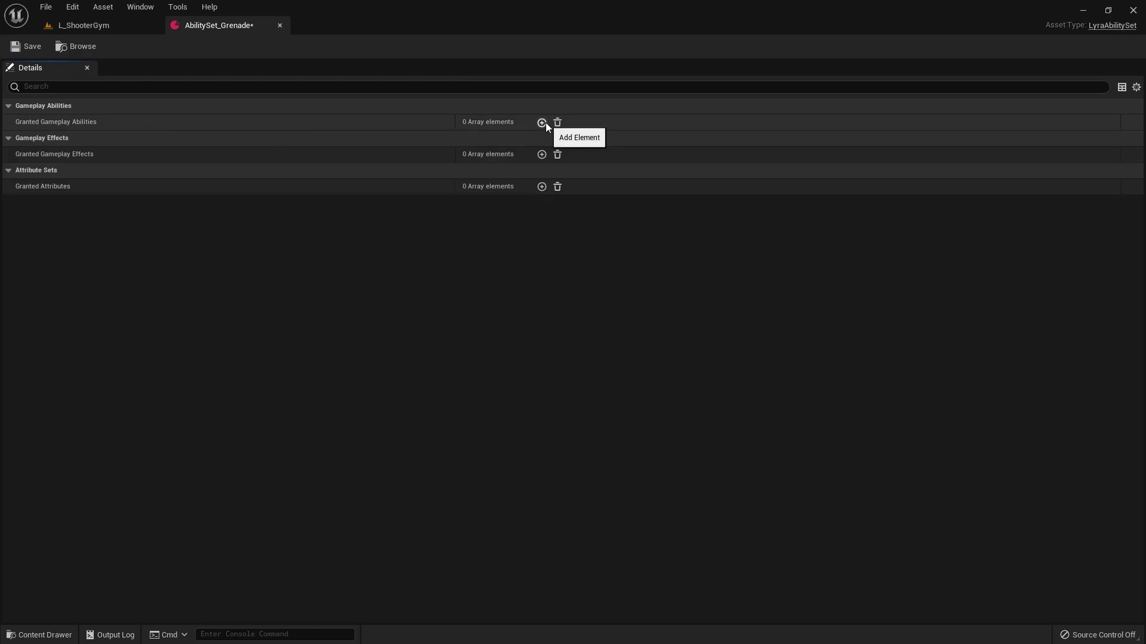
{"action": "left_click", "coordinate": [541, 123]}
{"action": "left_click", "coordinate": [27, 138]}
{"action": "left_click", "coordinate": [538, 155]}
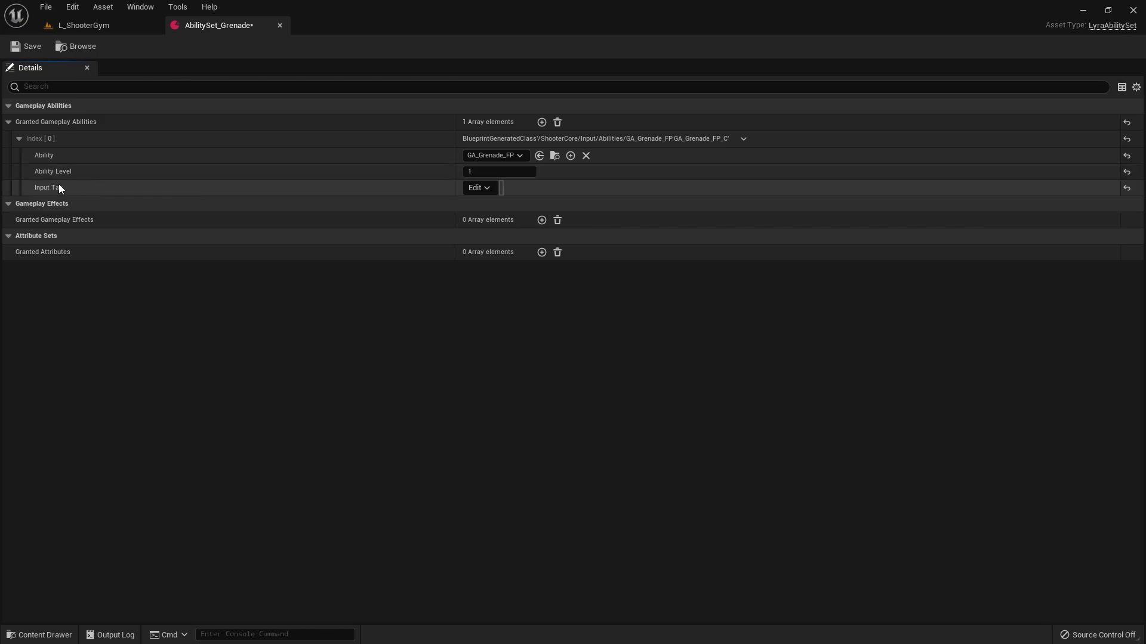
Set the GA_Grenade_FP entry's input tag to InputTag.Weapon.Grenade and save the ability set.
{"action": "left_click", "coordinate": [487, 188]}
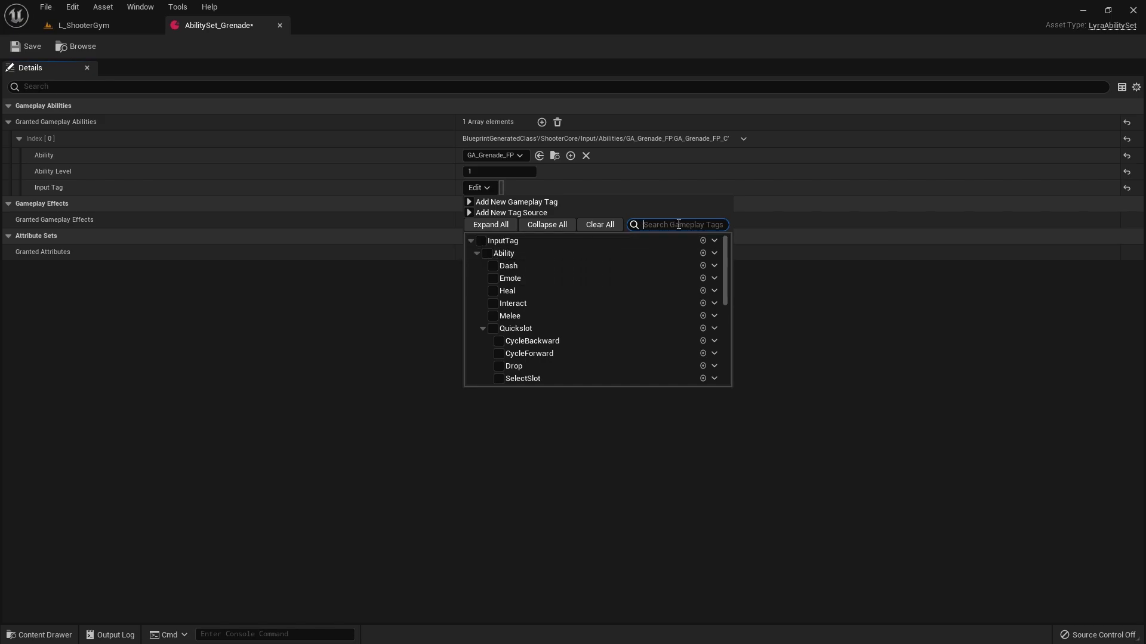
{"action": "type", "text": "grenade"}
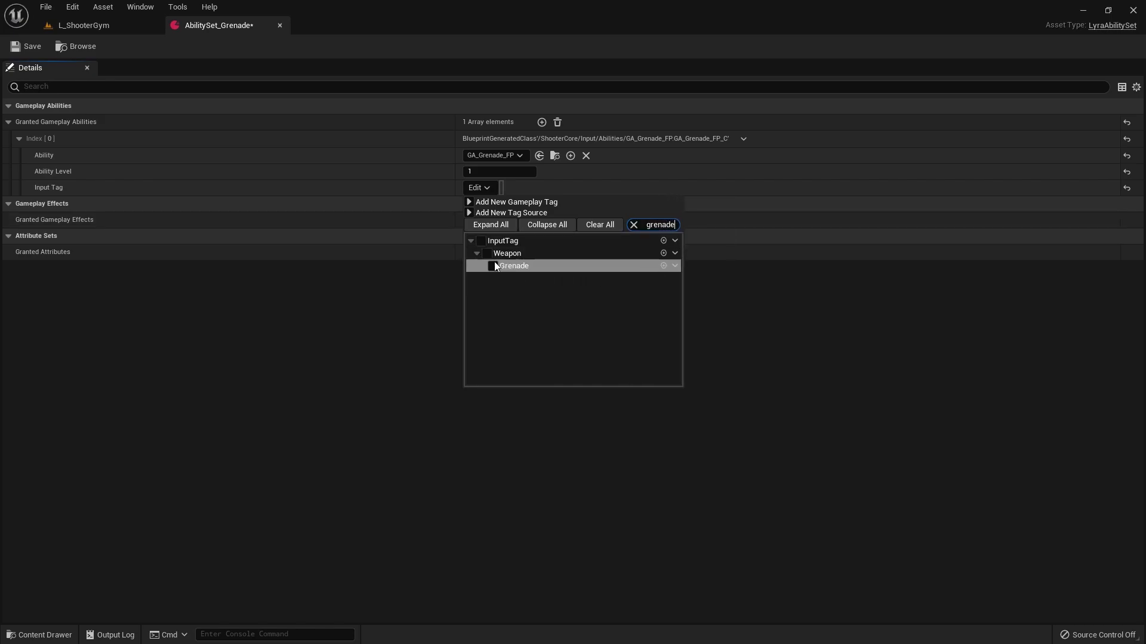
{"action": "left_click", "coordinate": [492, 266]}
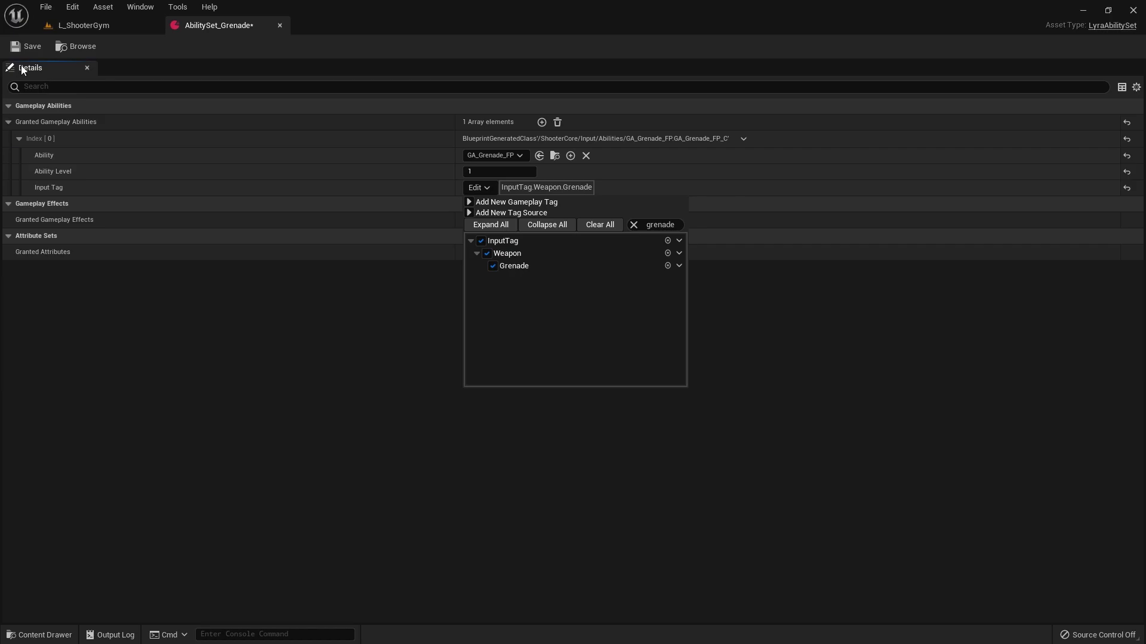
{"action": "left_click", "coordinate": [77, 28]}
Open the Reference Viewer for GA_Grenade_FP in ShooterCore's Input/Abilities folder and examine which ability sets use it.
{"action": "left_click", "coordinate": [77, 29]}
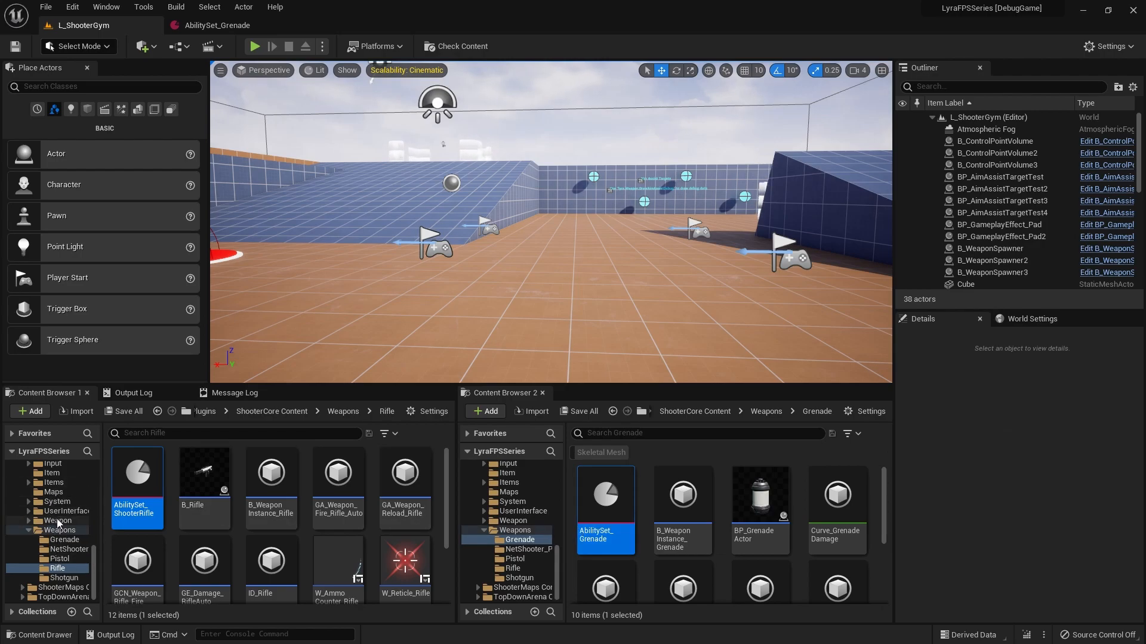
{"action": "scroll", "coordinate": [58, 524], "scroll_direction": "up", "scroll_amount": 1}
{"action": "left_click", "coordinate": [83, 485]}
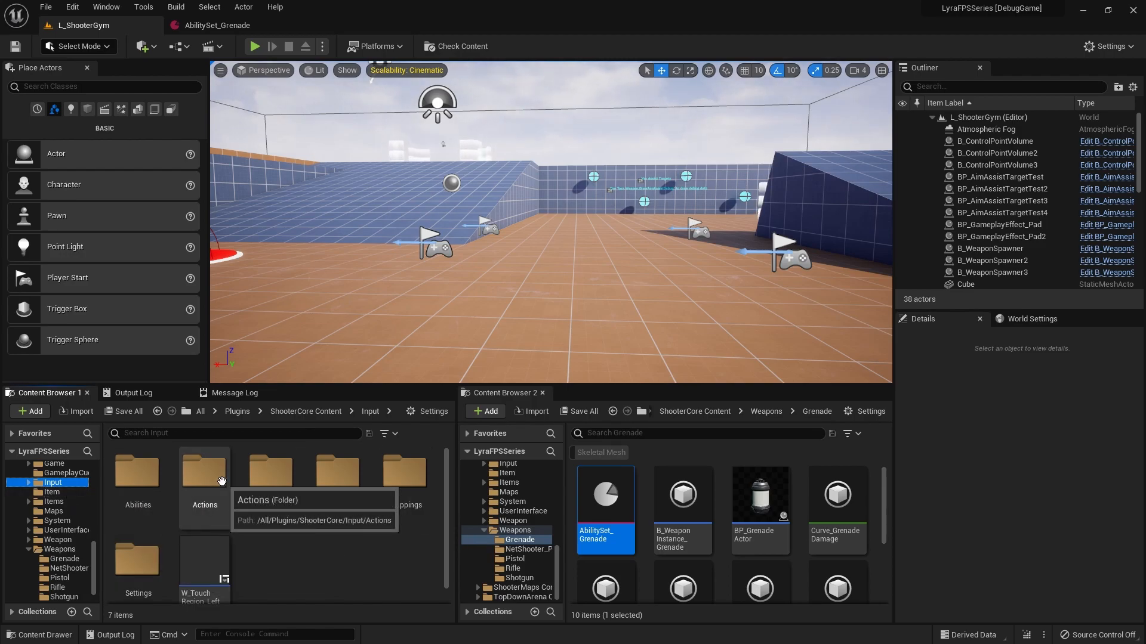
{"action": "double_click", "coordinate": [146, 479]}
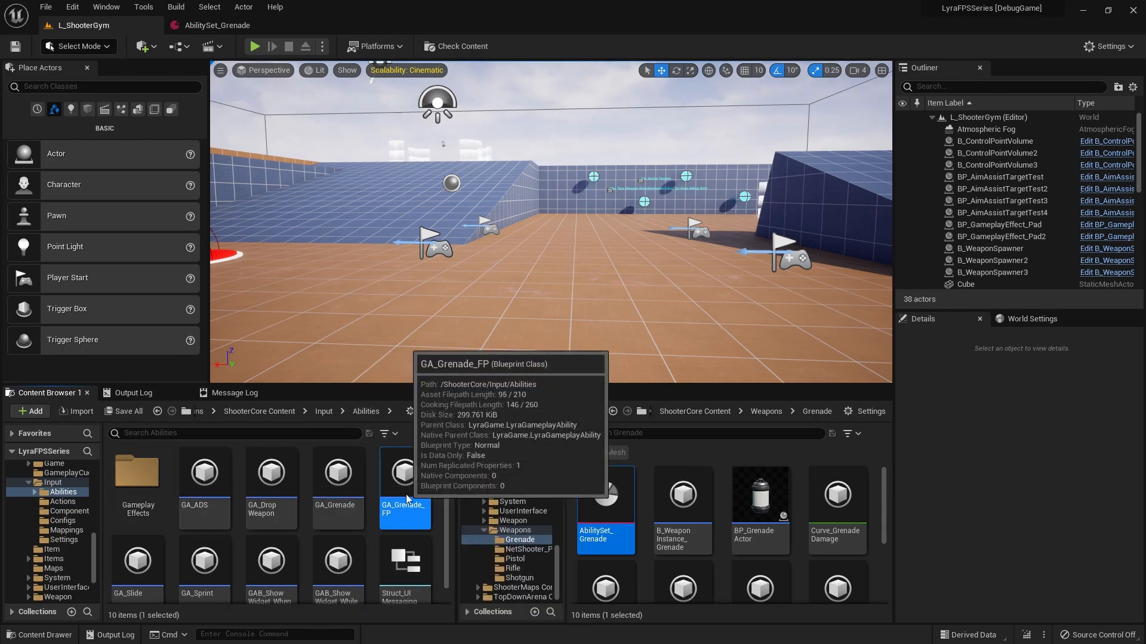
{"action": "right_click", "coordinate": [405, 492]}
{"action": "left_click", "coordinate": [458, 417]}
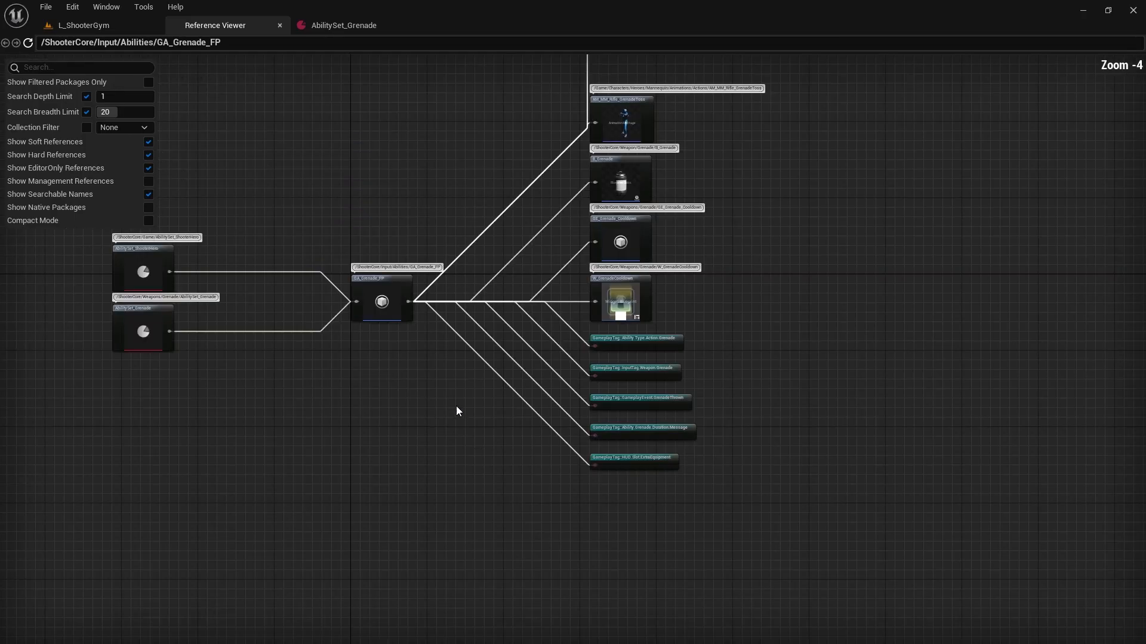
{"action": "scroll", "coordinate": [324, 315], "scroll_direction": "up", "scroll_amount": 4}
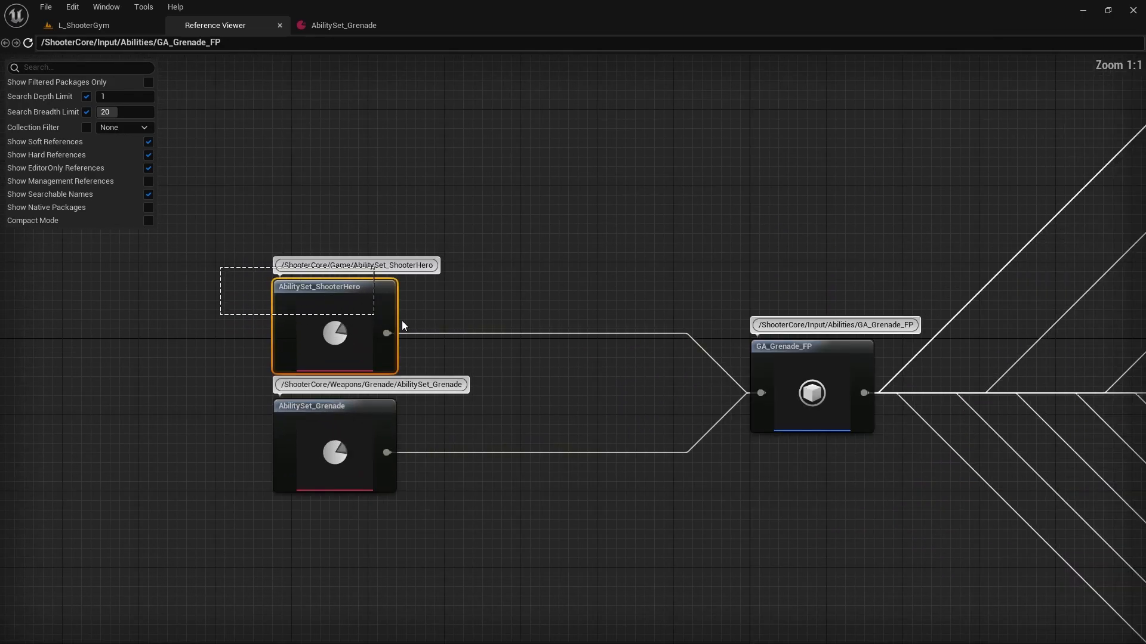
{"action": "left_click_drag", "start_coordinate": [446, 364], "coordinate": [446, 364]}
{"action": "left_click_drag", "start_coordinate": [192, 393], "coordinate": [458, 486]}
Open AbilitySet_ShooterHero from the reference graph and delete the GA_Grenade_FP entry from its granted gameplay abilities.
{"action": "left_click", "coordinate": [314, 328]}
{"action": "right_click", "coordinate": [331, 342]}
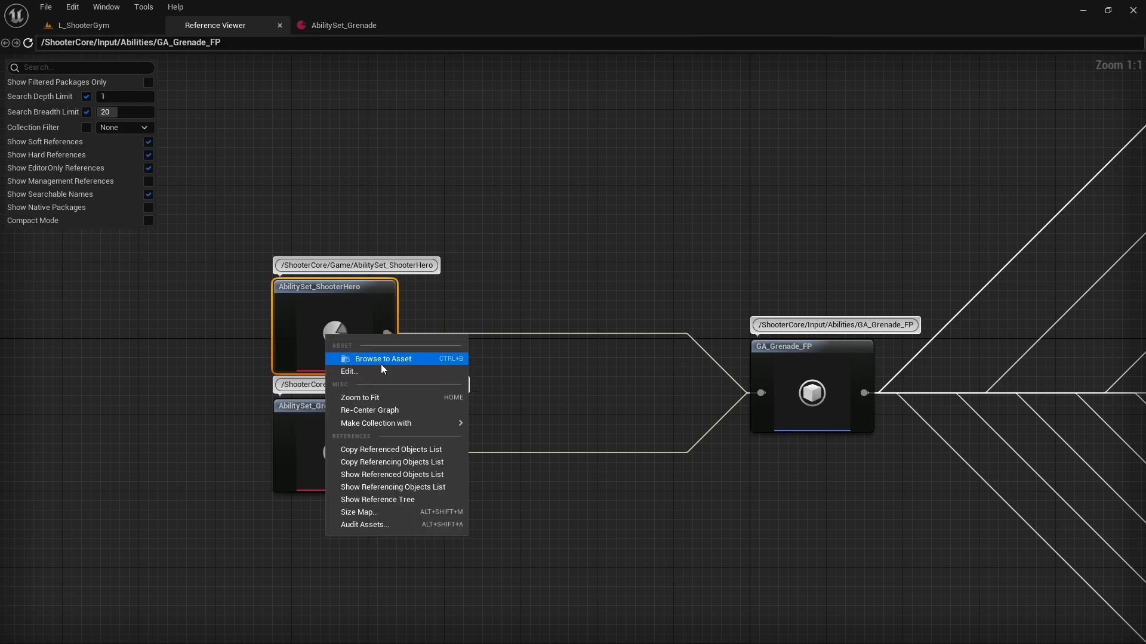
{"action": "left_click", "coordinate": [345, 370]}
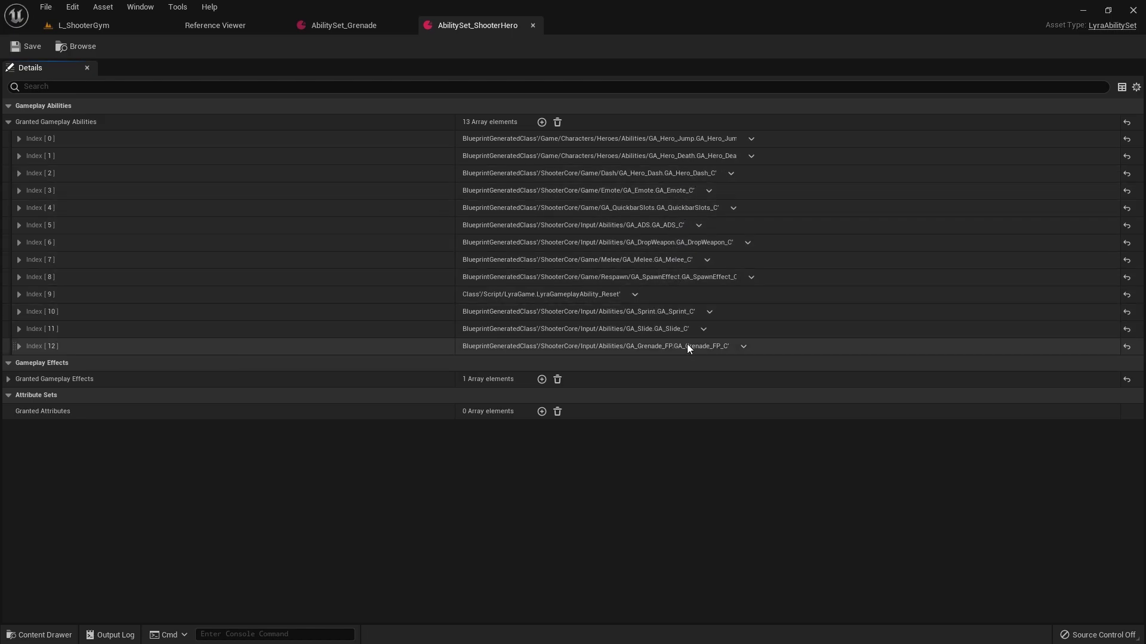
{"action": "left_click", "coordinate": [743, 346]}
{"action": "left_click", "coordinate": [761, 378]}
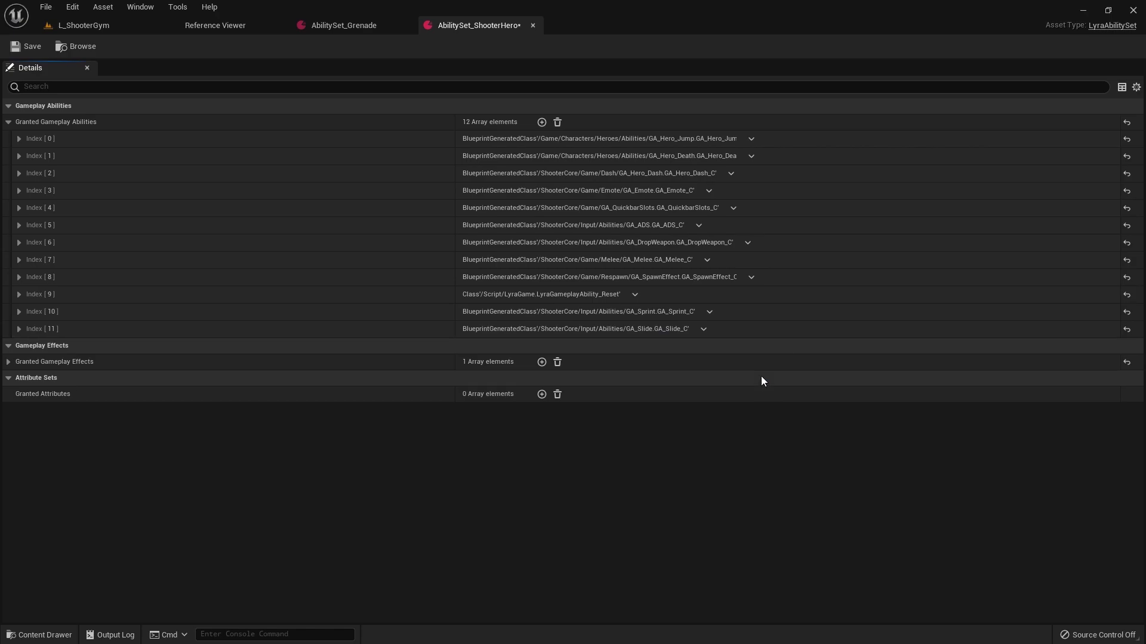
Play L_ShooterGym in the editor to test the grenade with the changed ability sets, and end the play session.
{"action": "left_click", "coordinate": [98, 25]}
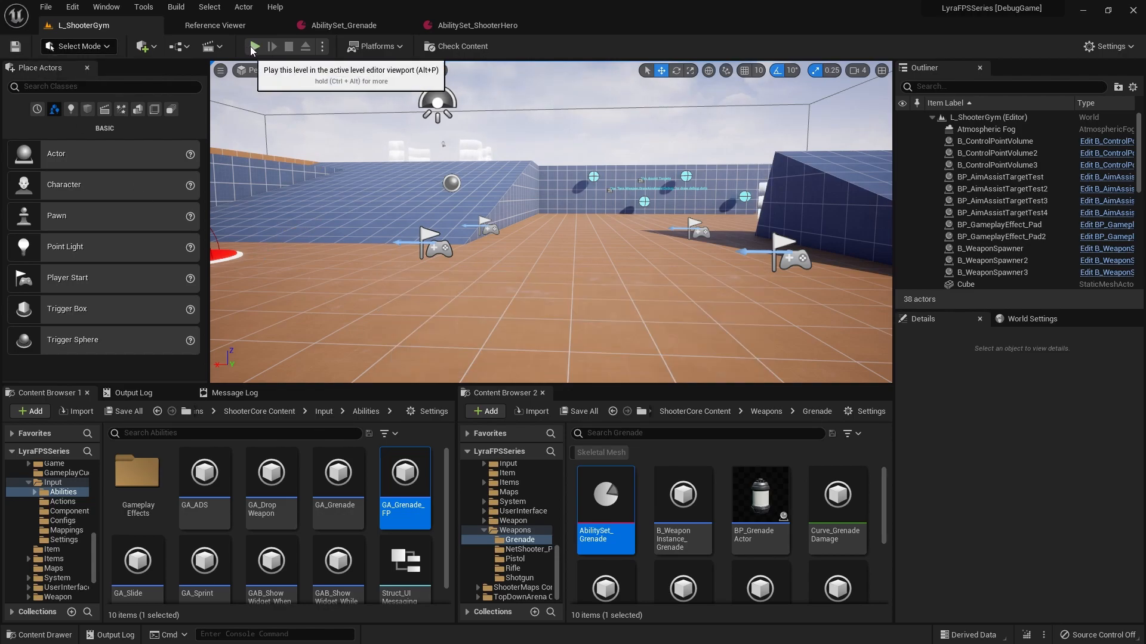
{"action": "left_click", "coordinate": [253, 46]}
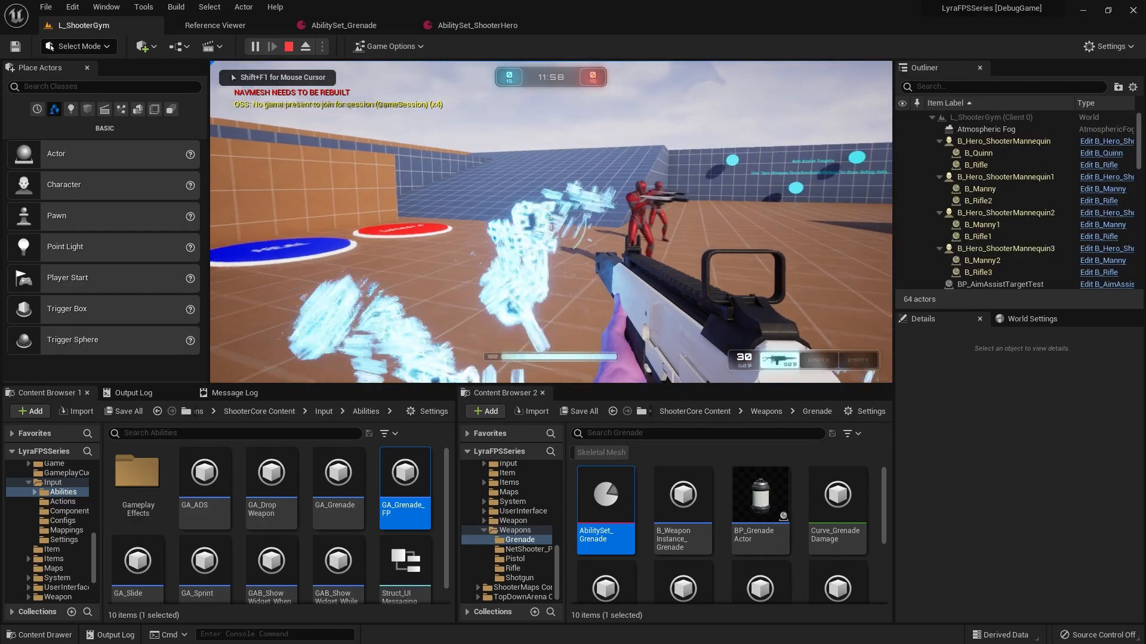
{"action": "key", "text": "q"}
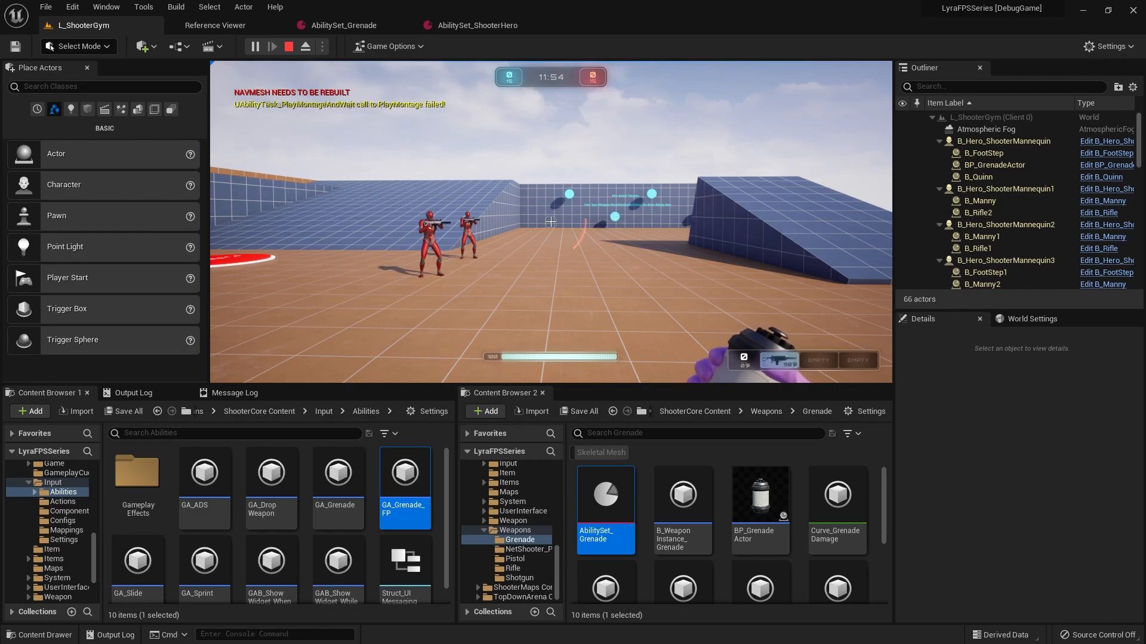
{"action": "key", "text": "Escape"}
{"action": "left_click", "coordinate": [532, 242]}
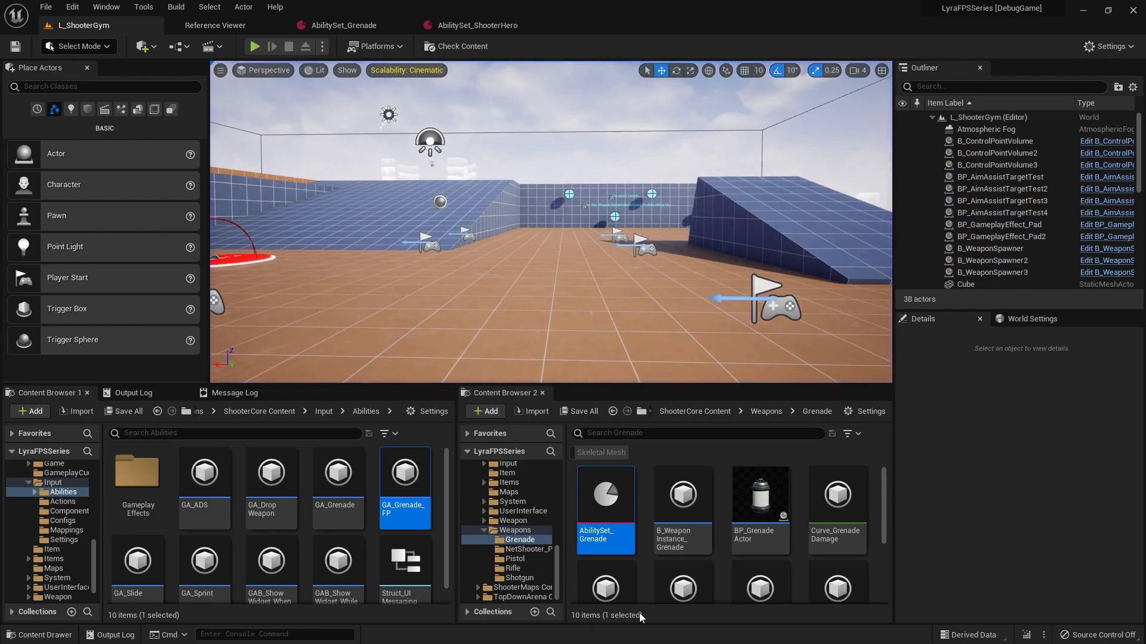
Open WID_Grenade, set its granted ability set to AbilitySet_Grenade, and compile and save the blueprint.
{"action": "scroll", "coordinate": [657, 519], "scroll_direction": "down", "scroll_amount": 1}
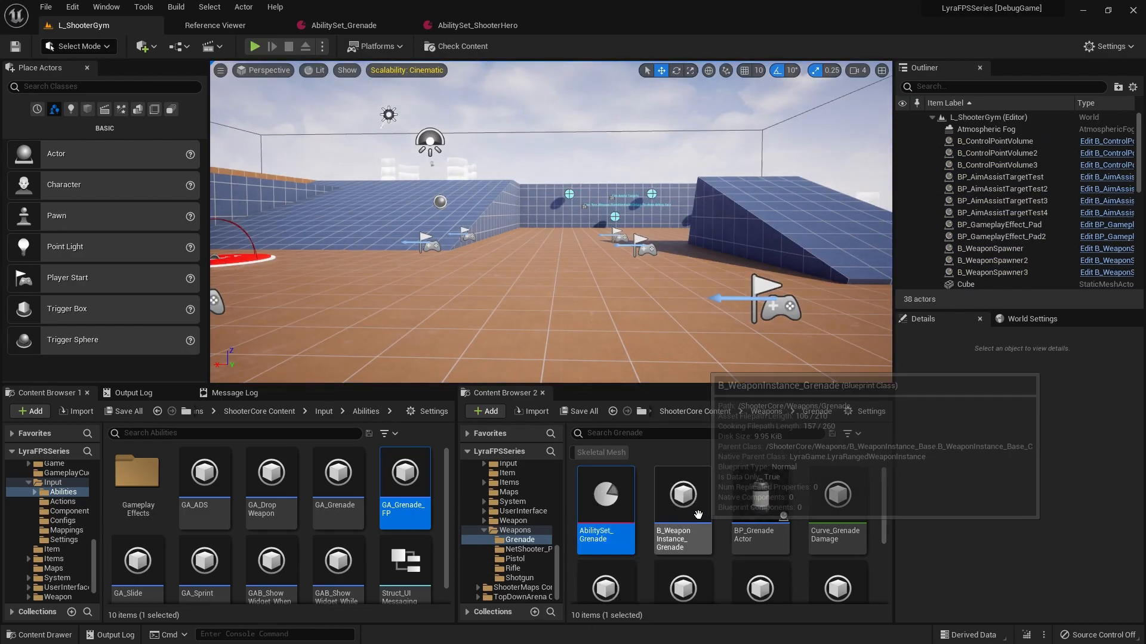
{"action": "scroll", "coordinate": [693, 531], "scroll_direction": "down", "scroll_amount": 1}
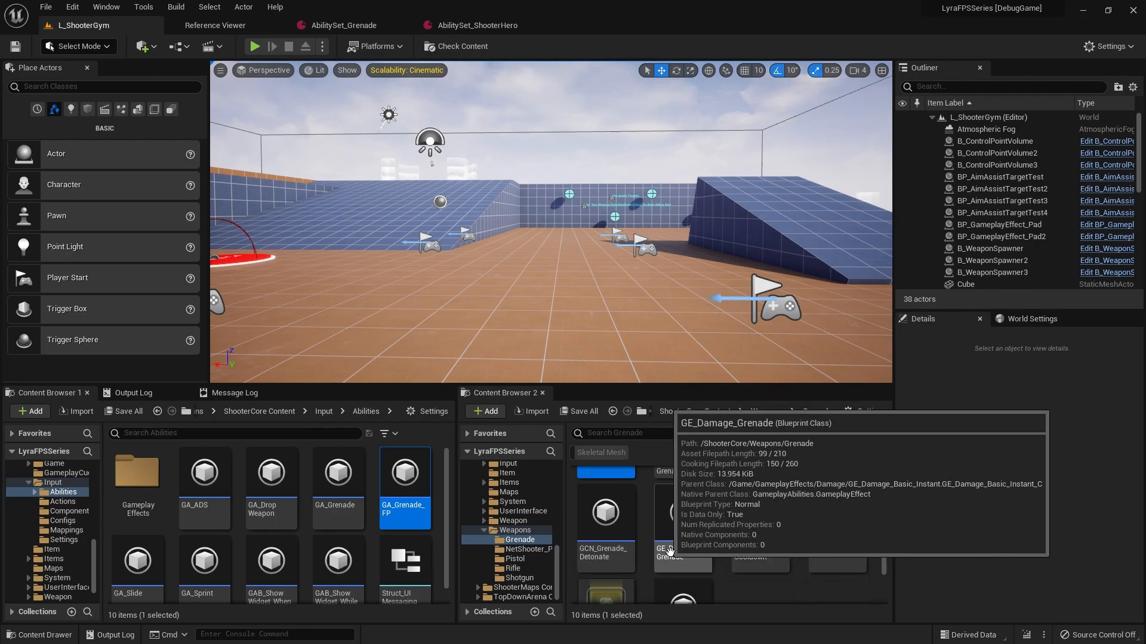
{"action": "scroll", "coordinate": [825, 594], "scroll_direction": "down", "scroll_amount": 1}
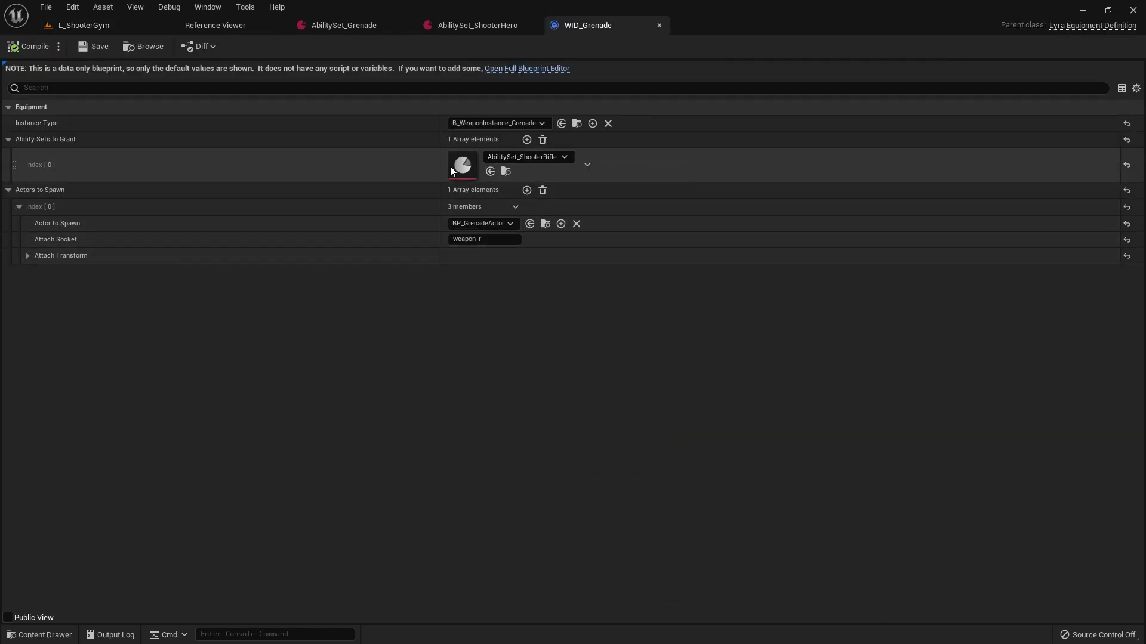
{"action": "left_click", "coordinate": [547, 159]}
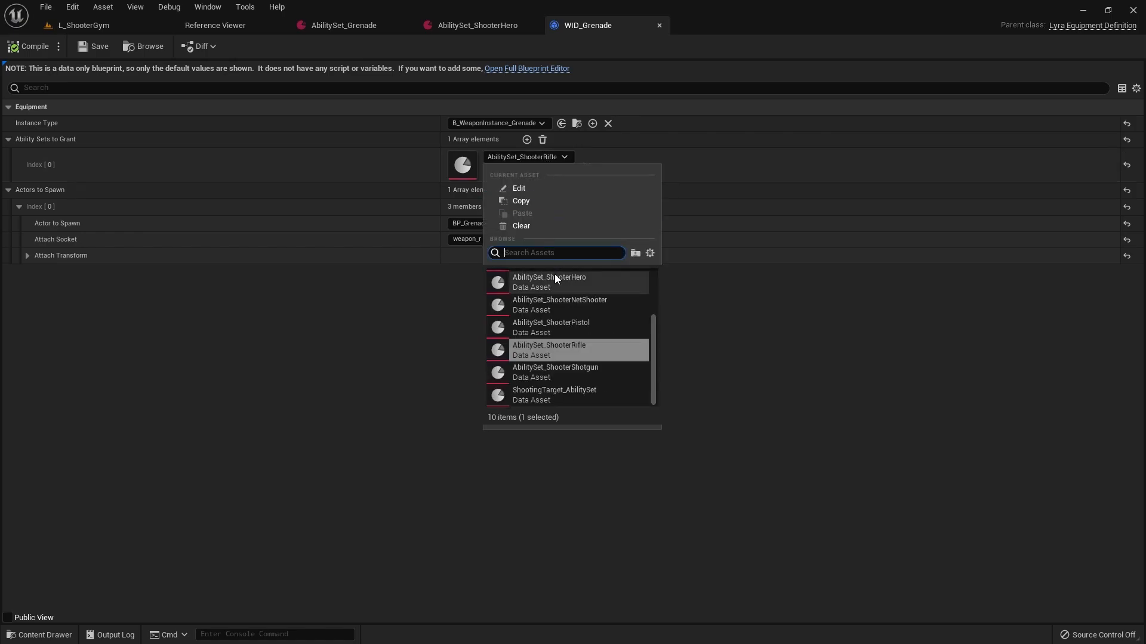
{"action": "type", "text": "grena"}
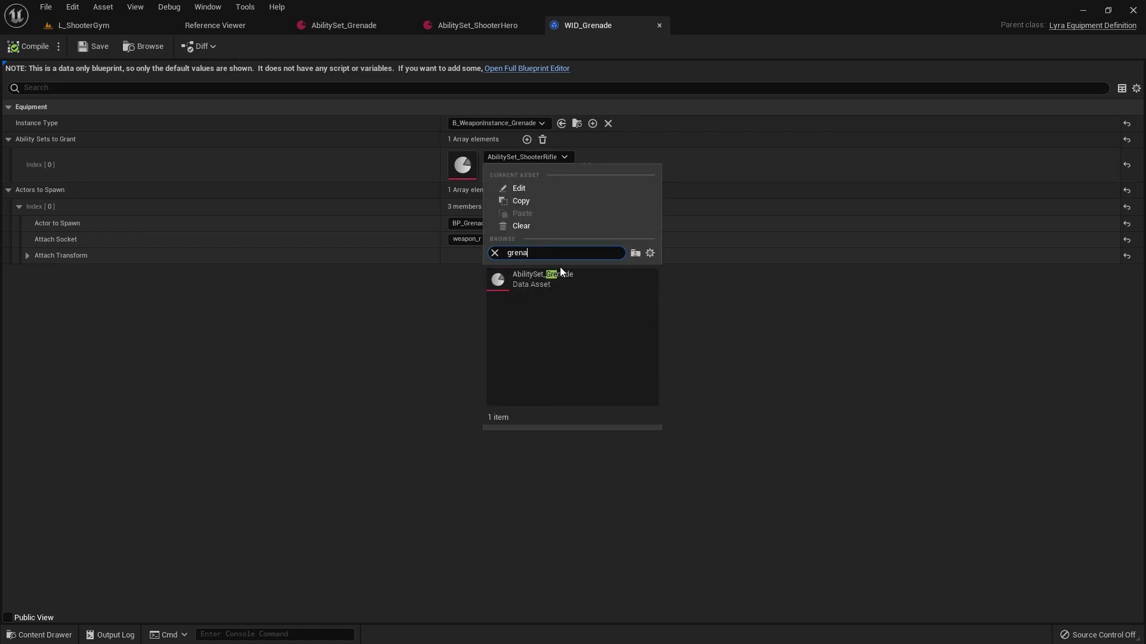
{"action": "left_click", "coordinate": [559, 280]}
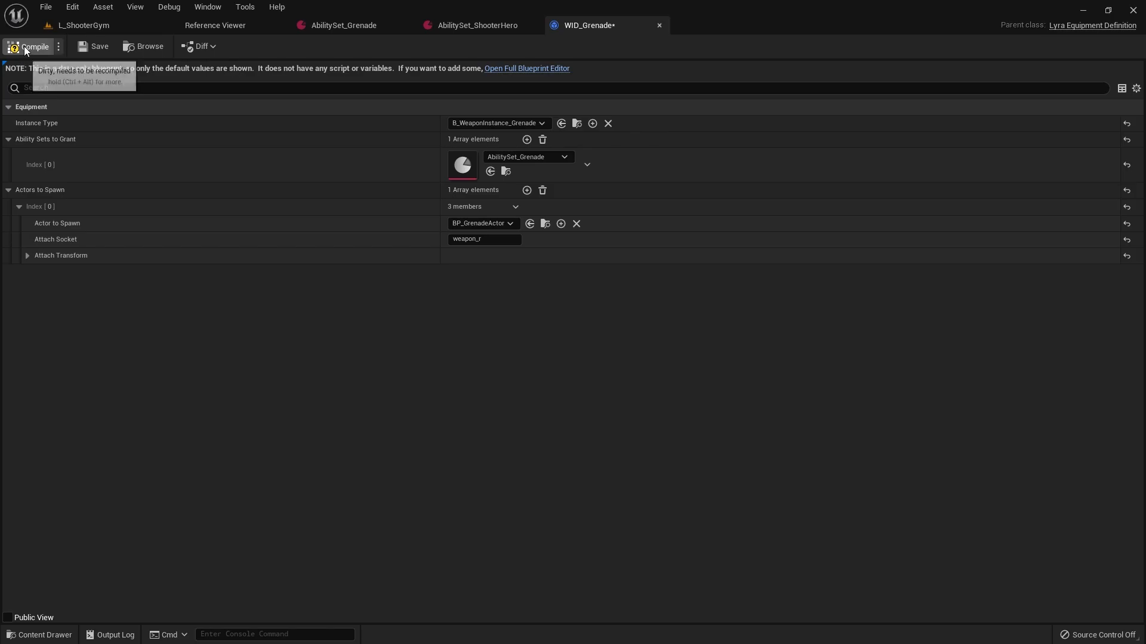
Play L_ShooterGym in the editor to test the grenade with the ability set granted by WID_Grenade, and end the play session.
{"action": "left_click", "coordinate": [80, 26]}
{"action": "left_click", "coordinate": [255, 47]}
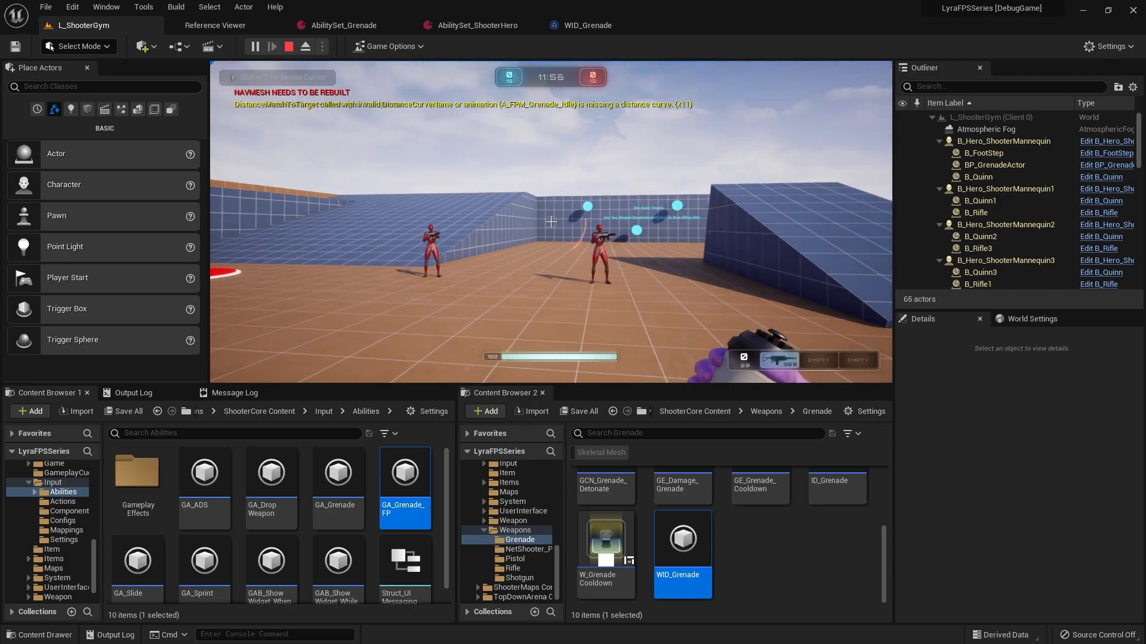
{"action": "key", "text": "Escape"}
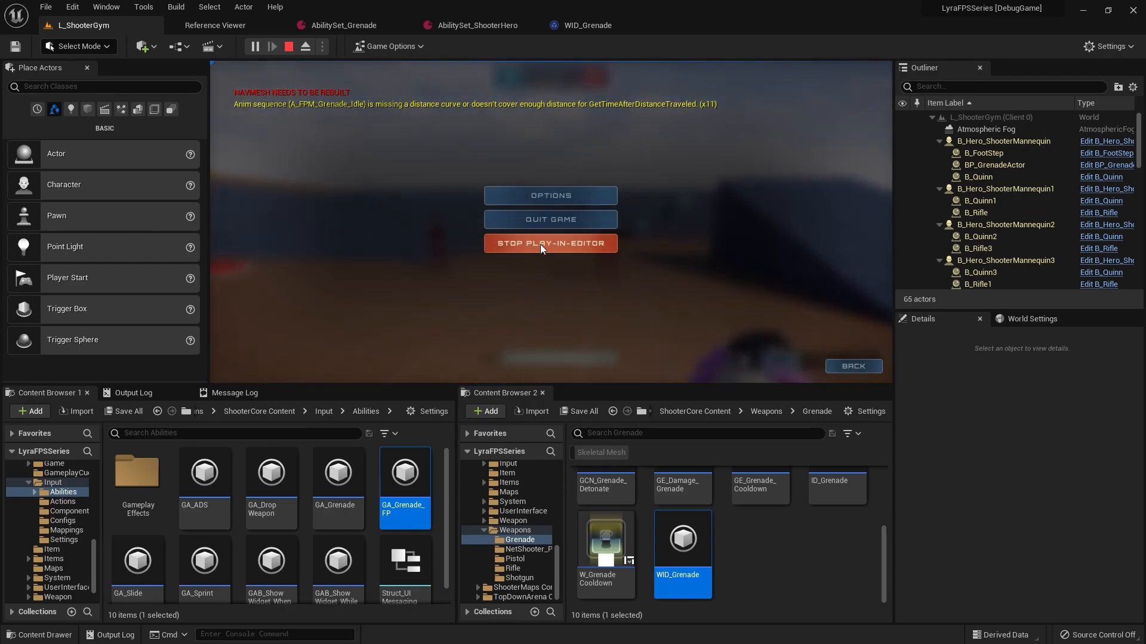
{"action": "left_click", "coordinate": [540, 245]}
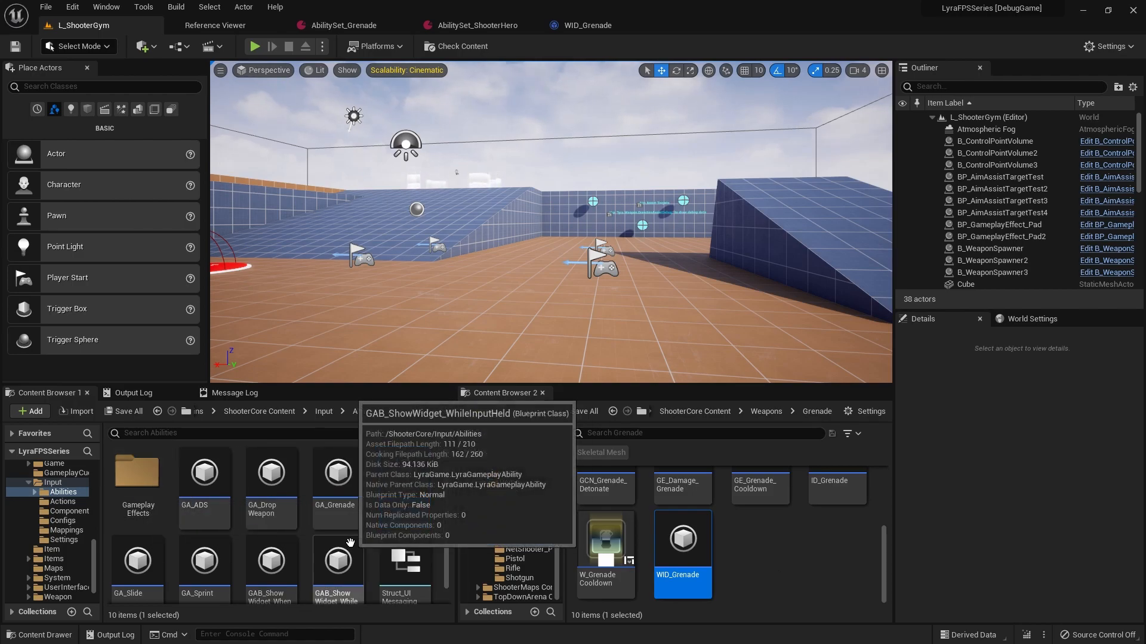
Close the AbilitySet_ShooterHero editor and check the ability and input tag in AbilitySet_Grenade.
{"action": "scroll", "coordinate": [776, 585], "scroll_direction": "up", "scroll_amount": 2}
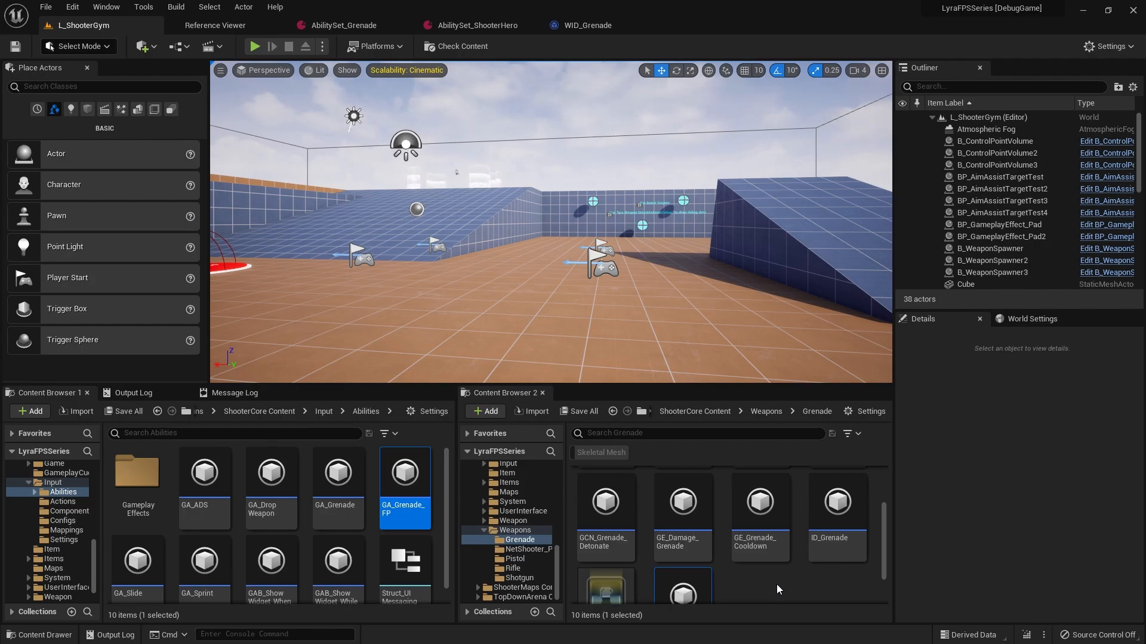
{"action": "mouse_move", "coordinate": [406, 485]}
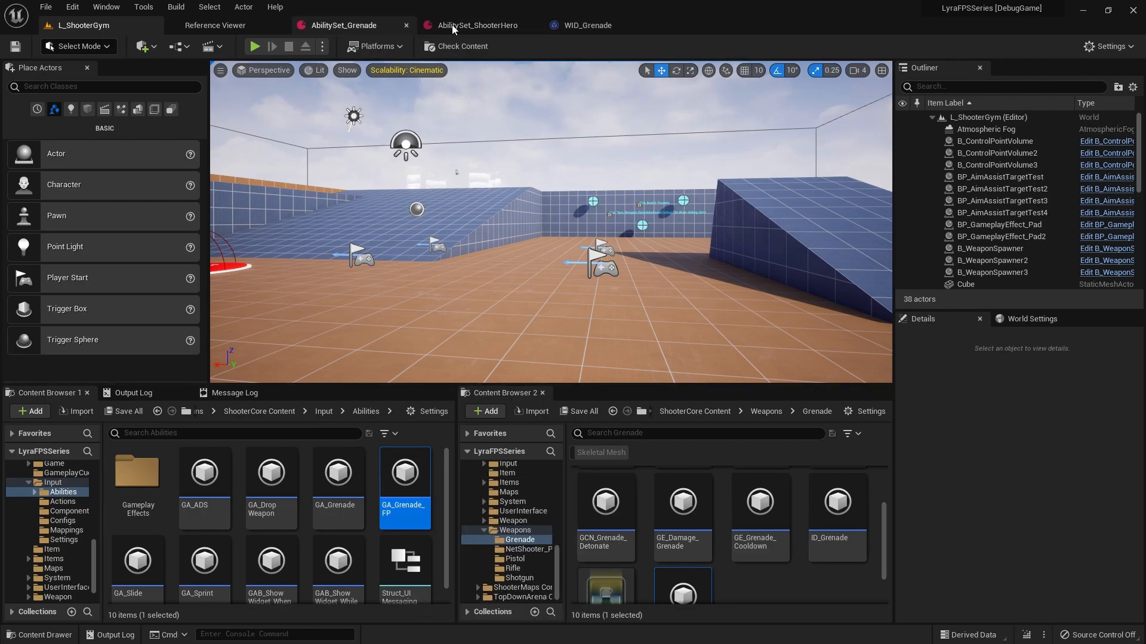
{"action": "left_click", "coordinate": [534, 25]}
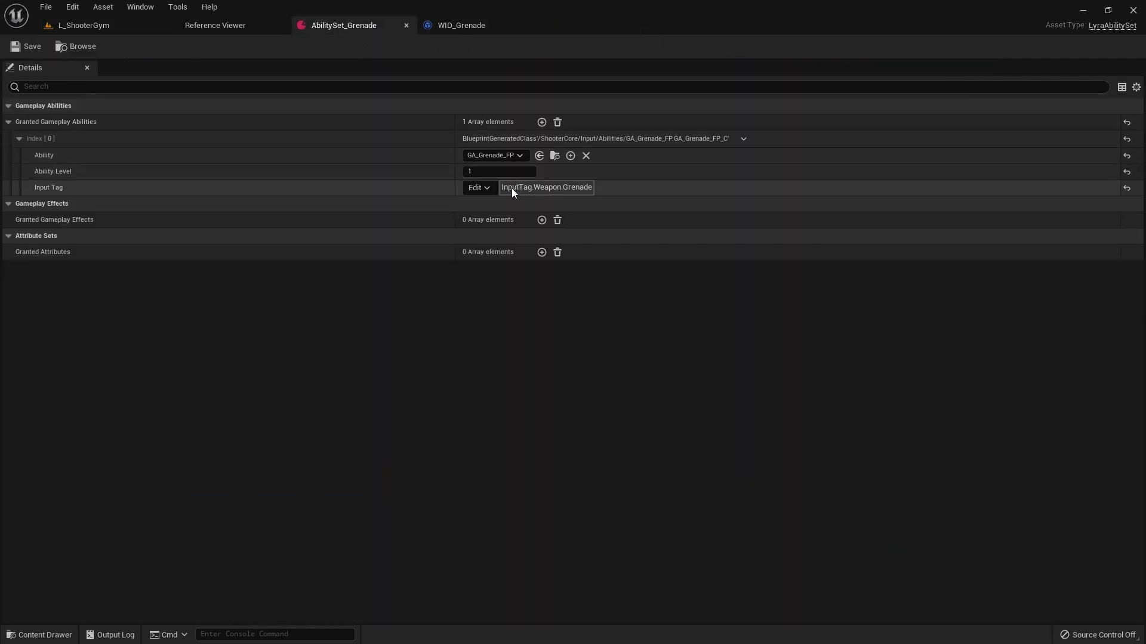
{"action": "left_click", "coordinate": [75, 46]}
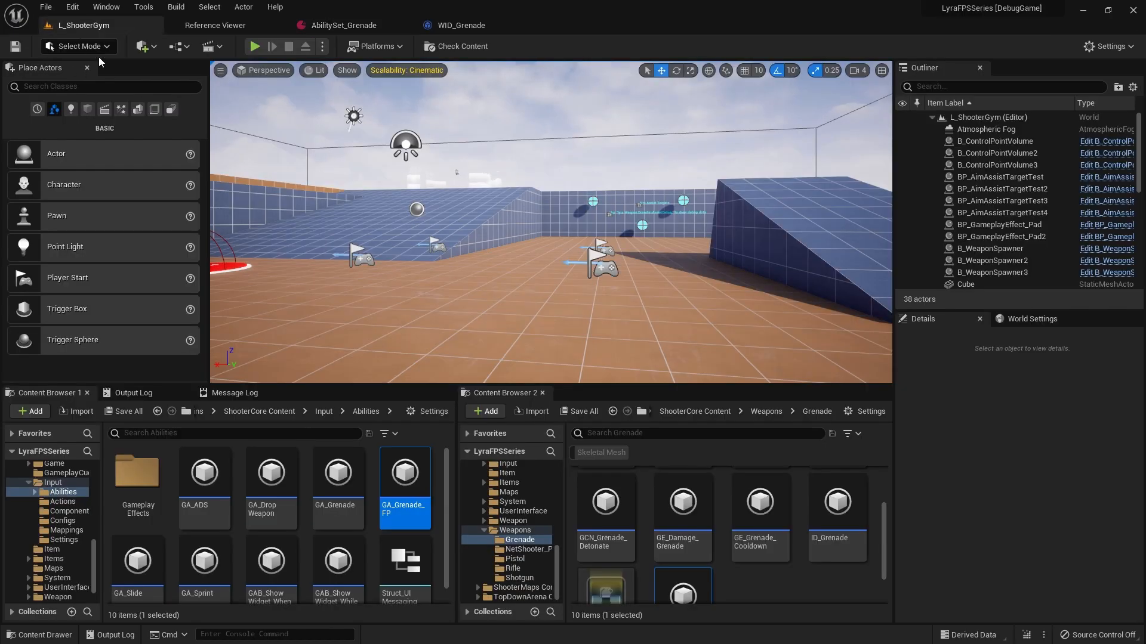
{"action": "scroll", "coordinate": [758, 519], "scroll_direction": "up", "scroll_amount": 2}
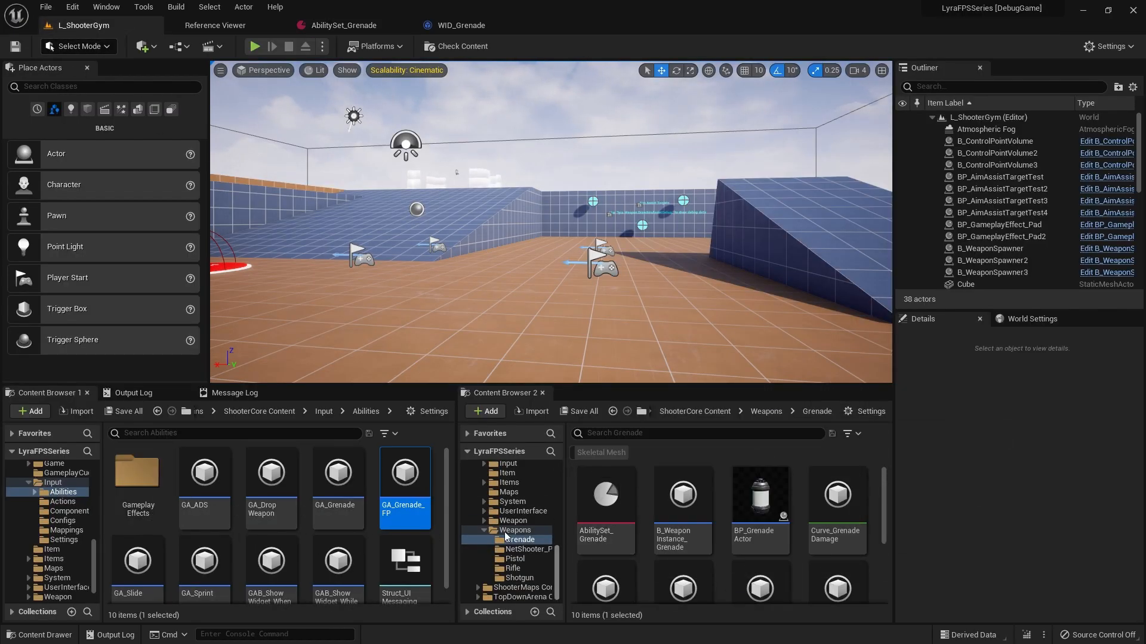
Open InputData_ShooterGame_AddOns from ShooterCore's Input/Actions folder and add an advanced ability input action using IA_Weapon_Fire.
{"action": "left_click", "coordinate": [62, 501]}
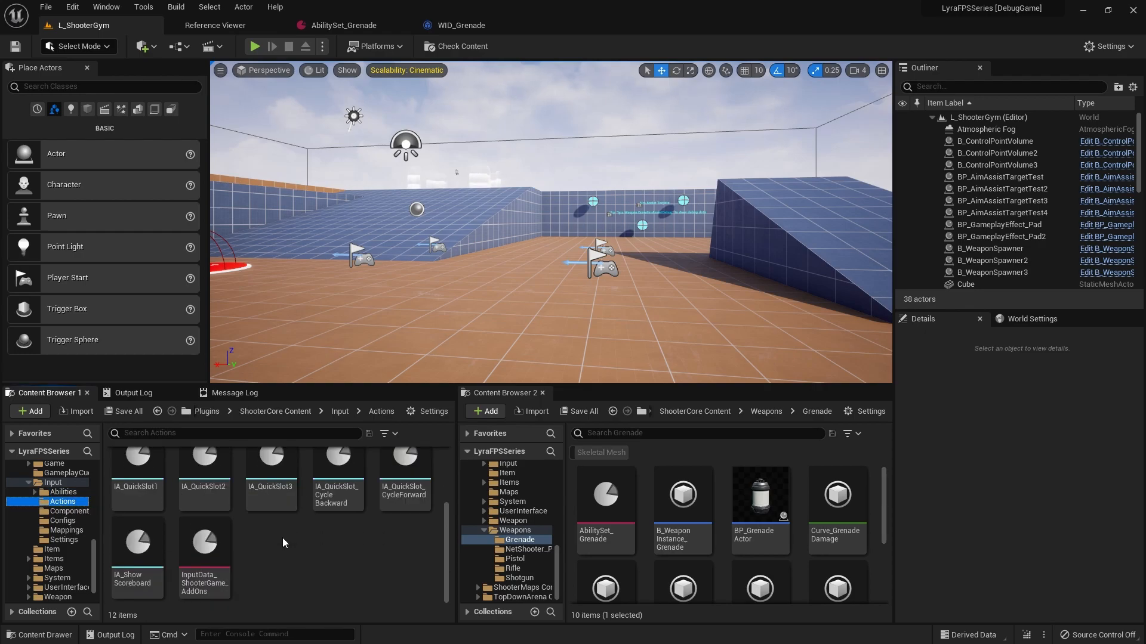
{"action": "double_click", "coordinate": [222, 560]}
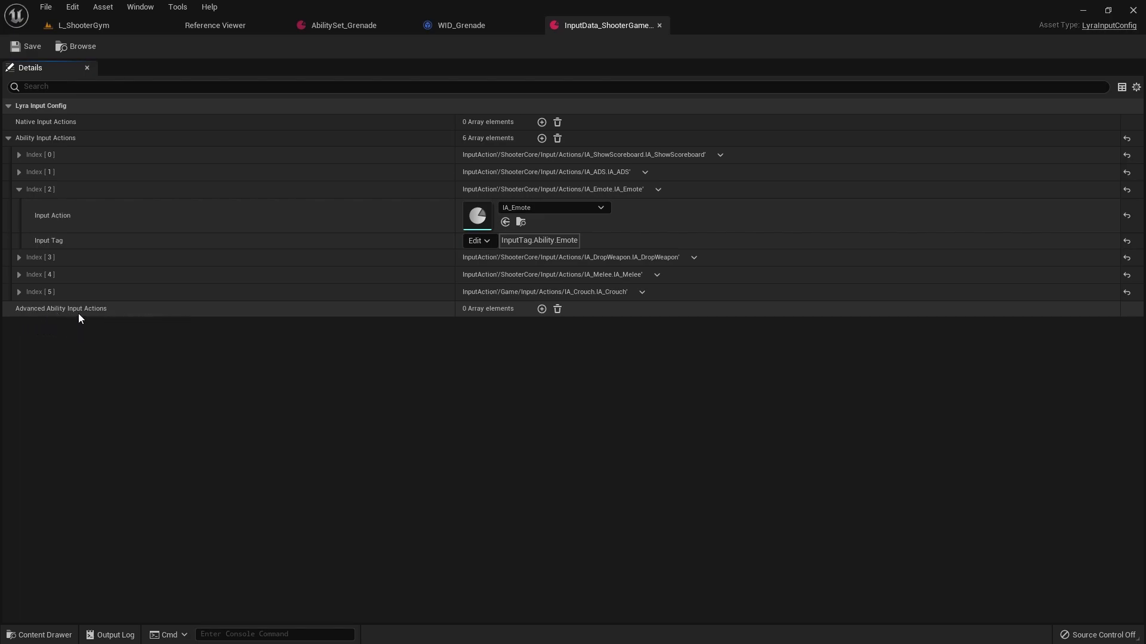
{"action": "left_click", "coordinate": [542, 309]}
{"action": "left_click", "coordinate": [19, 325]}
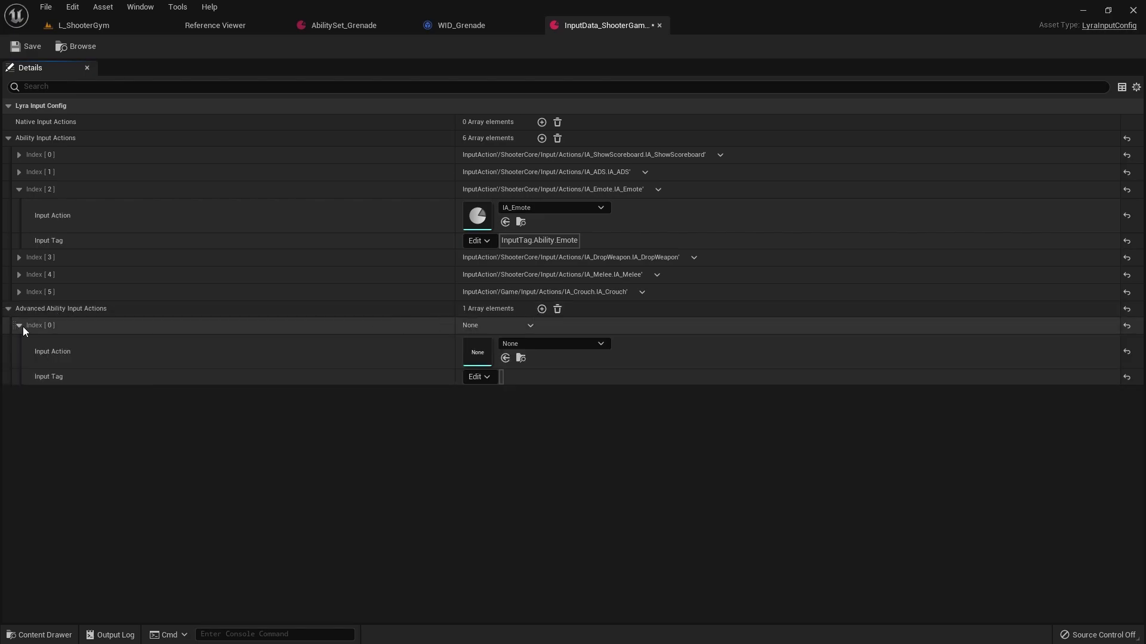
{"action": "left_click", "coordinate": [544, 346]}
{"action": "type", "text": "wea"}
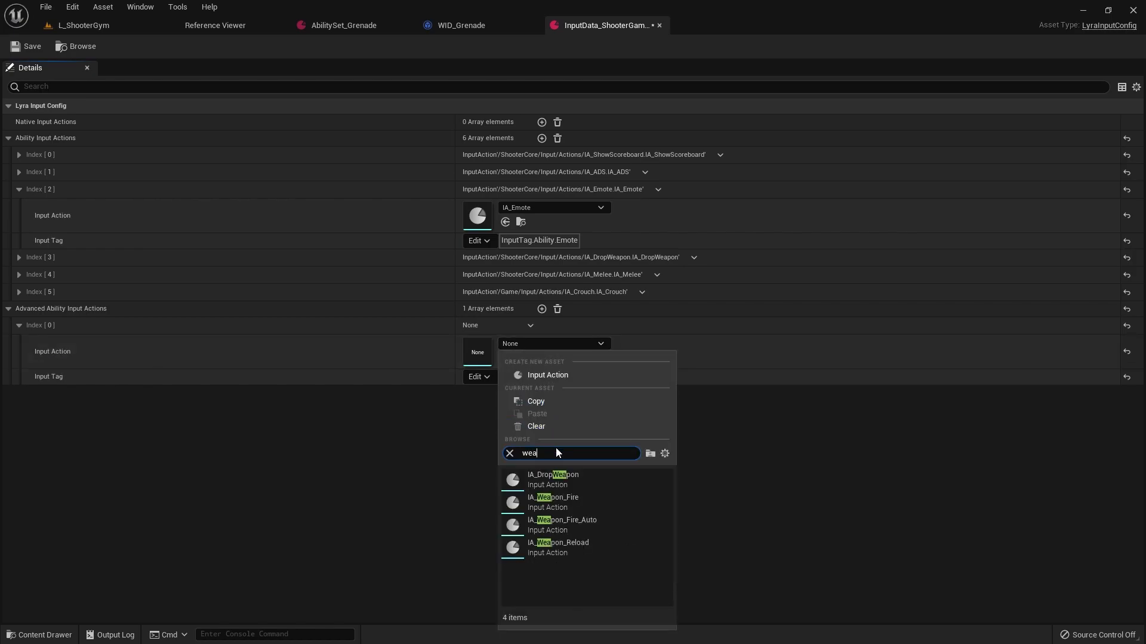
{"action": "left_click", "coordinate": [552, 503]}
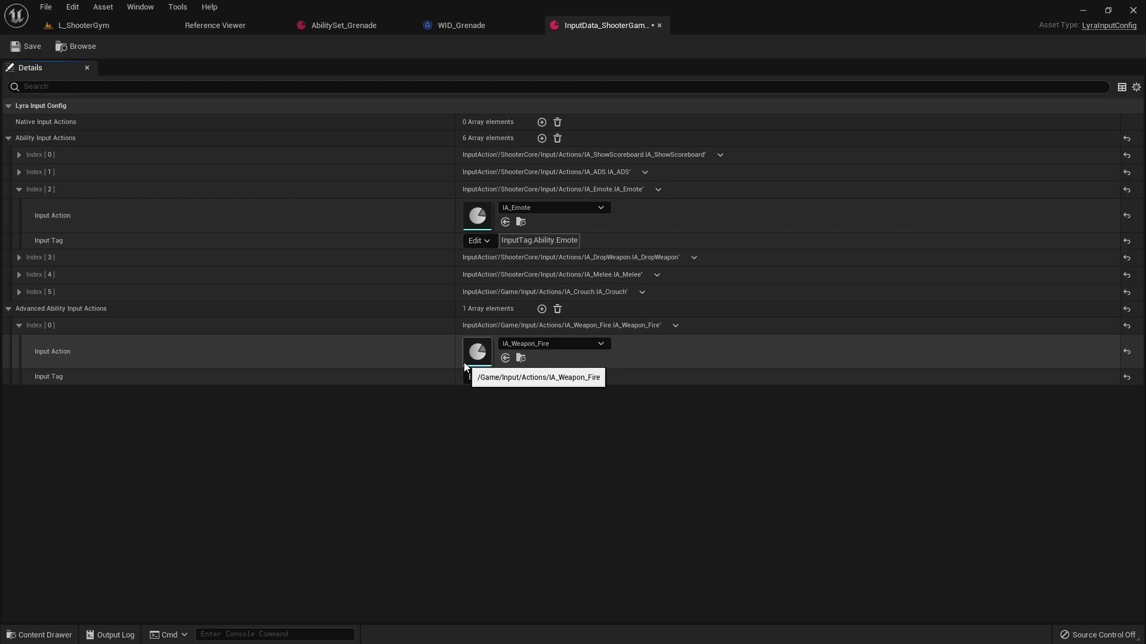
Set the new advanced entry's input tag to InputTag.Weapon.Grenade and save the input config.
{"action": "left_click", "coordinate": [488, 380]}
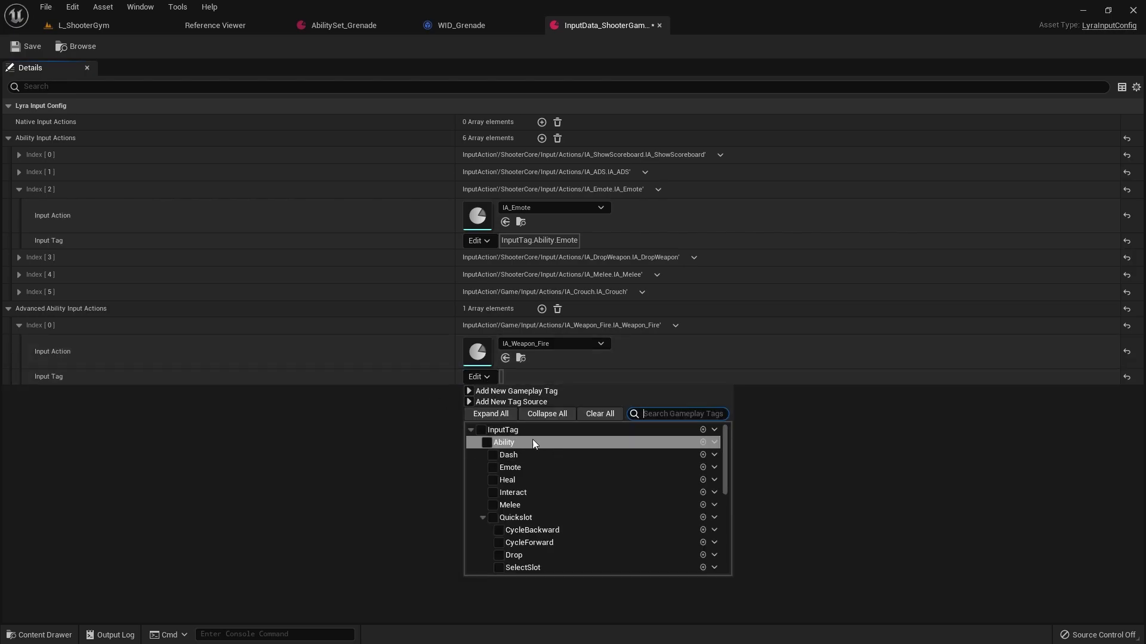
{"action": "type", "text": "grenade"}
{"action": "left_click", "coordinate": [492, 455]}
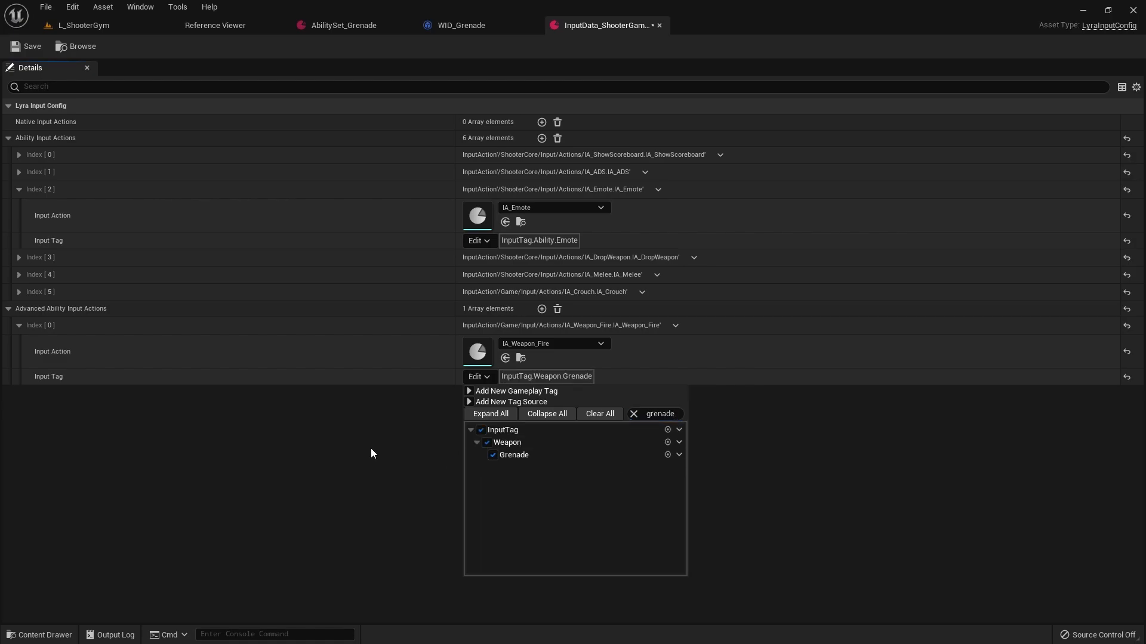
{"action": "left_click", "coordinate": [423, 457]}
Play L_ShooterGym to test throwing the equipped grenade with the weapon fire input, and end the play session.
{"action": "left_click", "coordinate": [71, 25]}
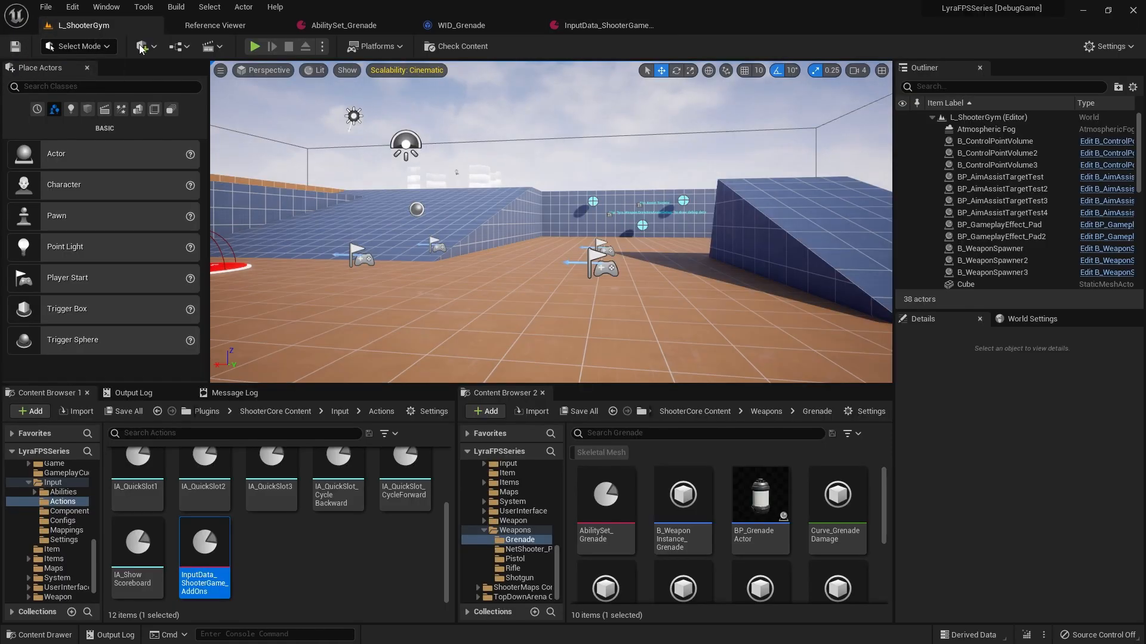
{"action": "left_click", "coordinate": [254, 47]}
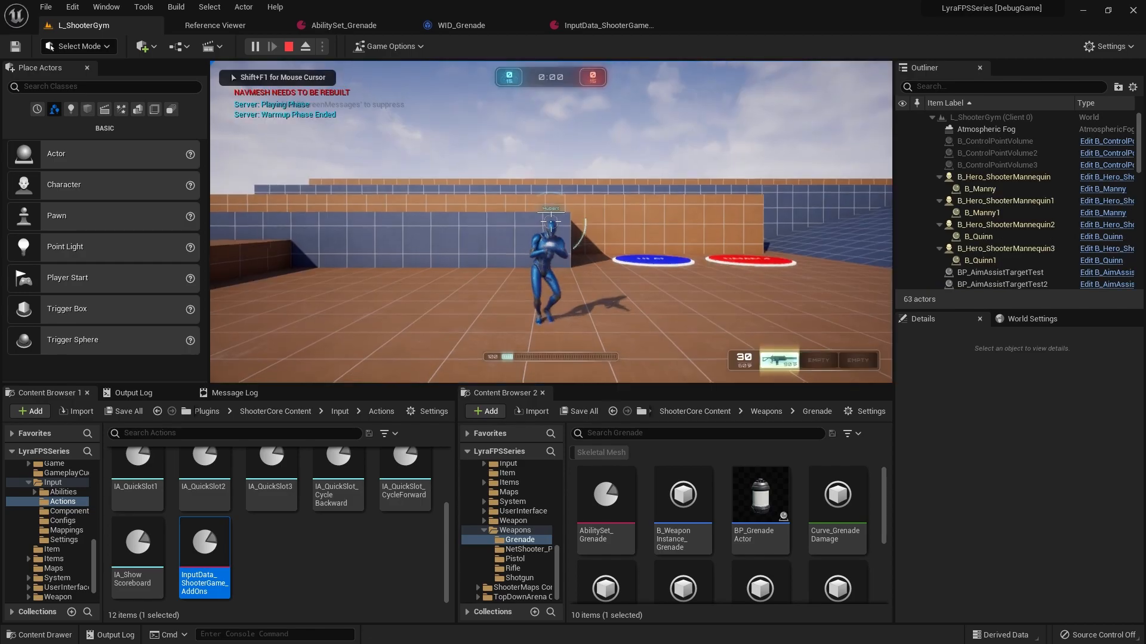
{"action": "key", "text": "q"}
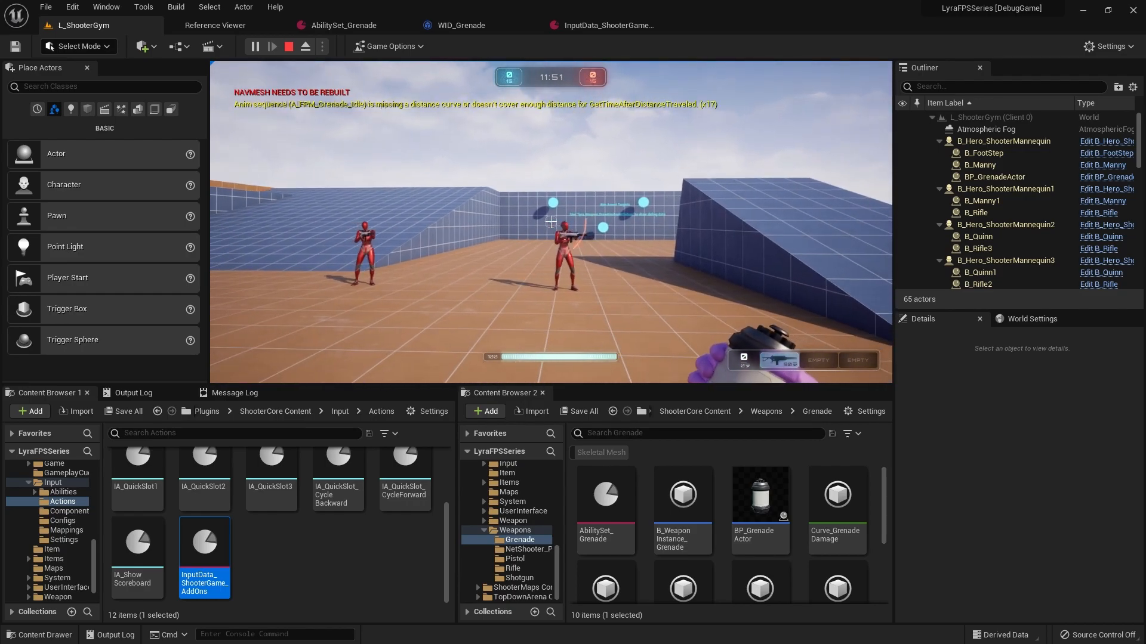
{"action": "key", "text": "Escape"}
{"action": "left_click", "coordinate": [534, 244]}
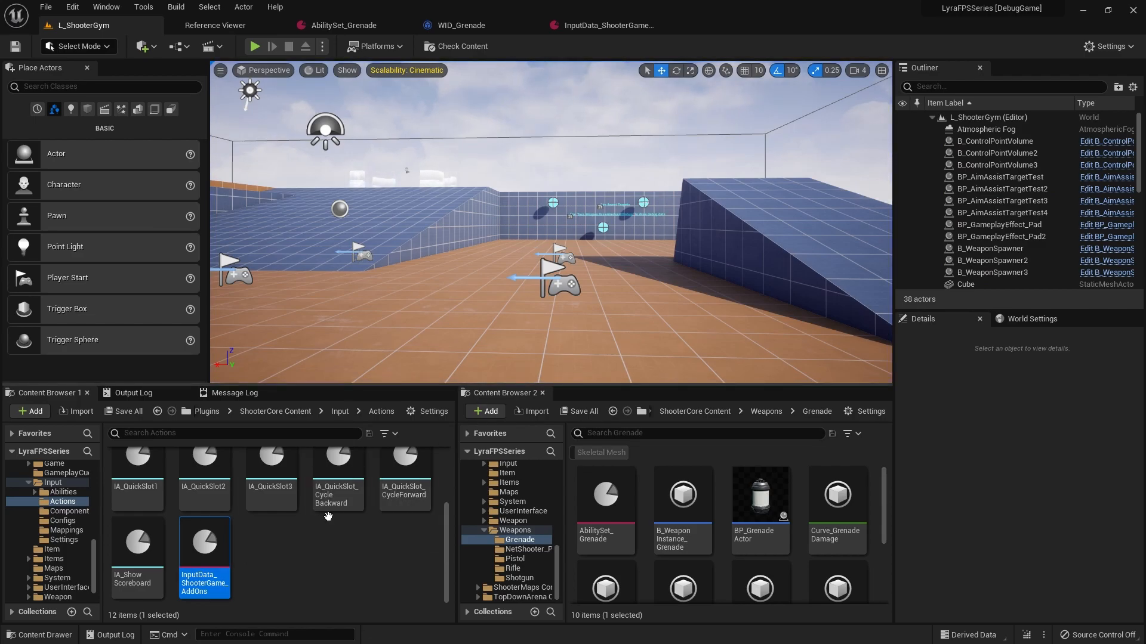
Open the A_FPM_GrenadeAbility montage from the _Assets/Animations/Abilities/Grenade folder.
{"action": "scroll", "coordinate": [334, 489], "scroll_direction": "up", "scroll_amount": 3}
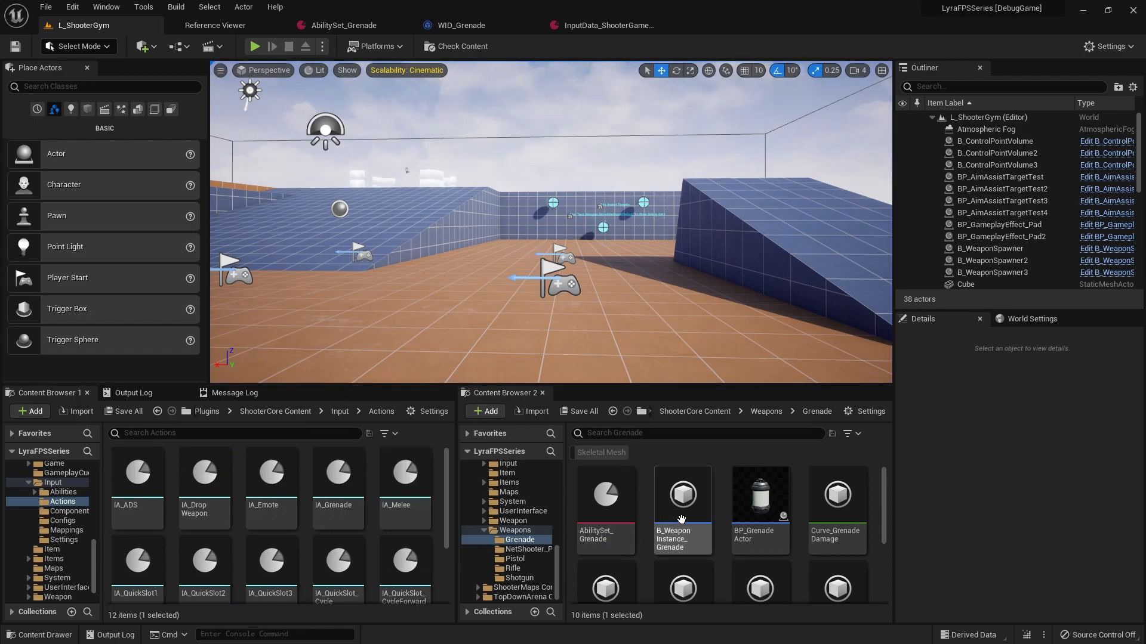
{"action": "scroll", "coordinate": [677, 519], "scroll_direction": "down", "scroll_amount": 2}
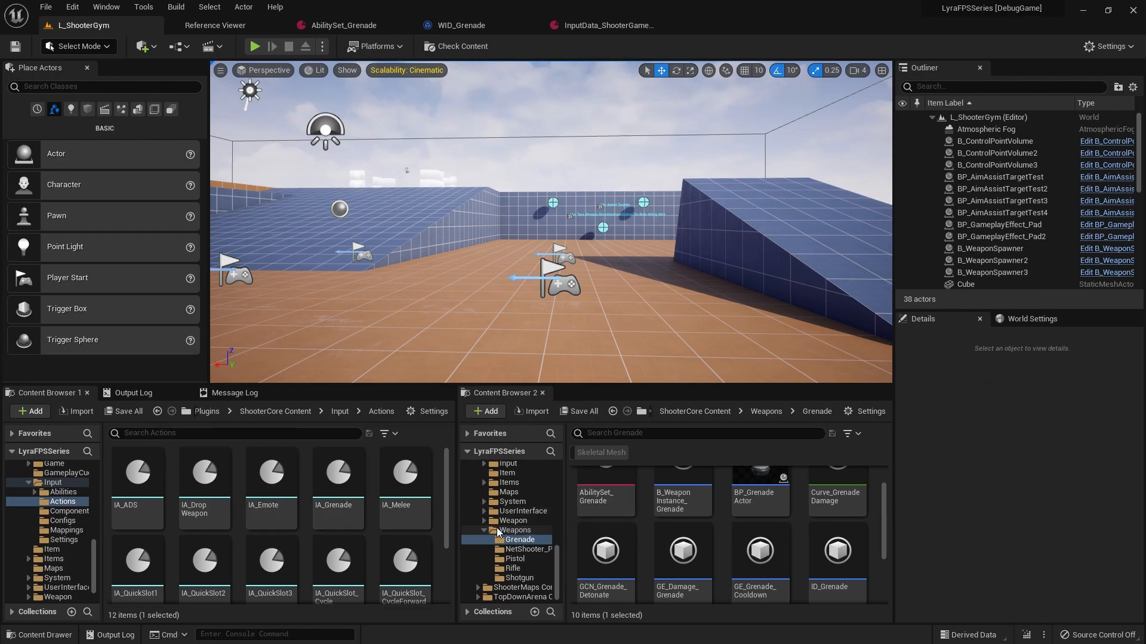
{"action": "scroll", "coordinate": [496, 528], "scroll_direction": "up", "scroll_amount": 3}
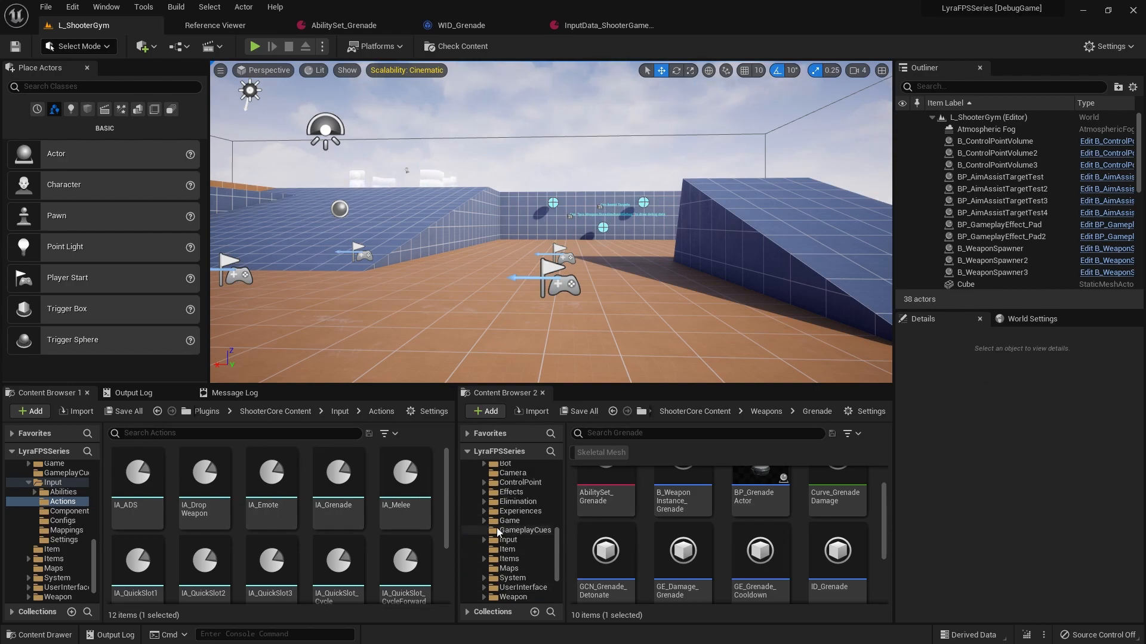
{"action": "scroll", "coordinate": [57, 486], "scroll_direction": "up", "scroll_amount": 10}
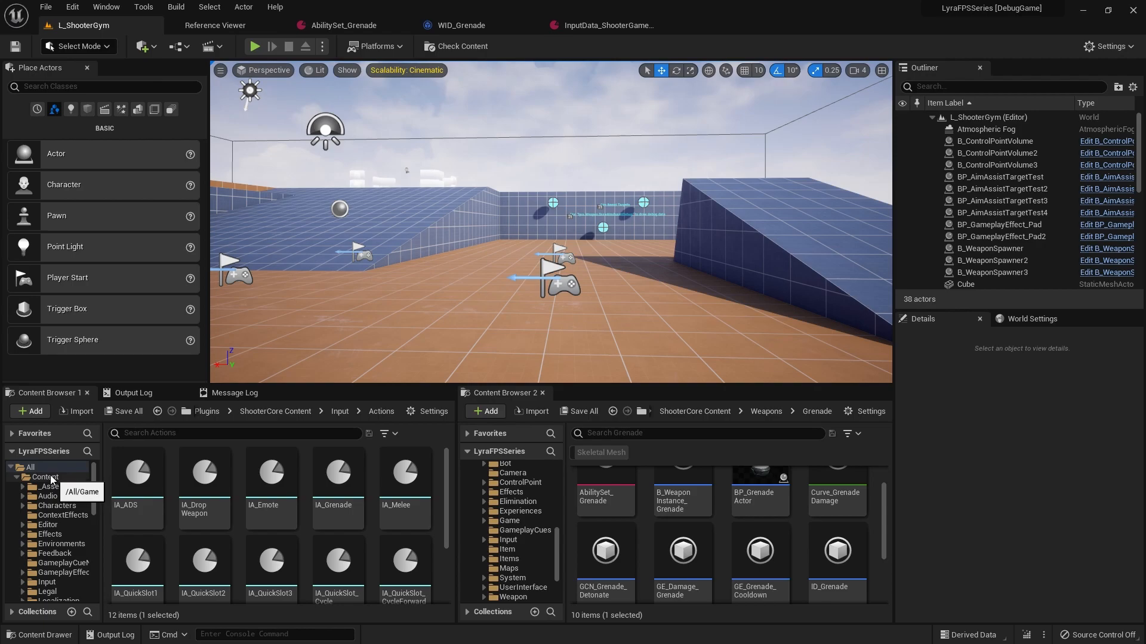
{"action": "left_click", "coordinate": [52, 487]}
{"action": "double_click", "coordinate": [151, 477]}
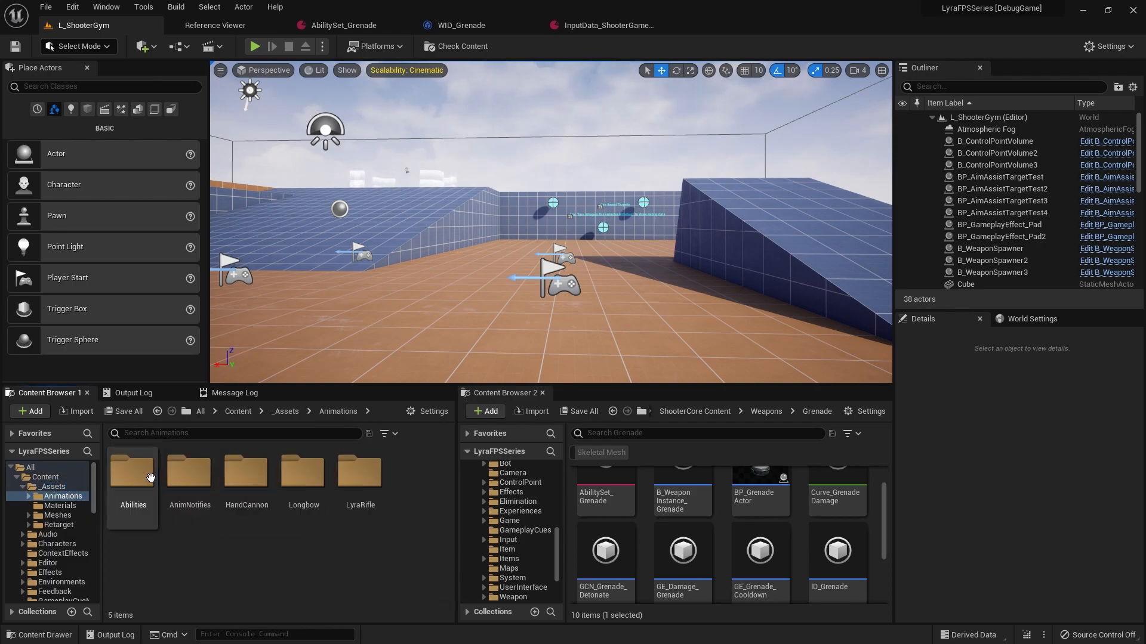
{"action": "double_click", "coordinate": [150, 477]}
{"action": "double_click", "coordinate": [149, 478]}
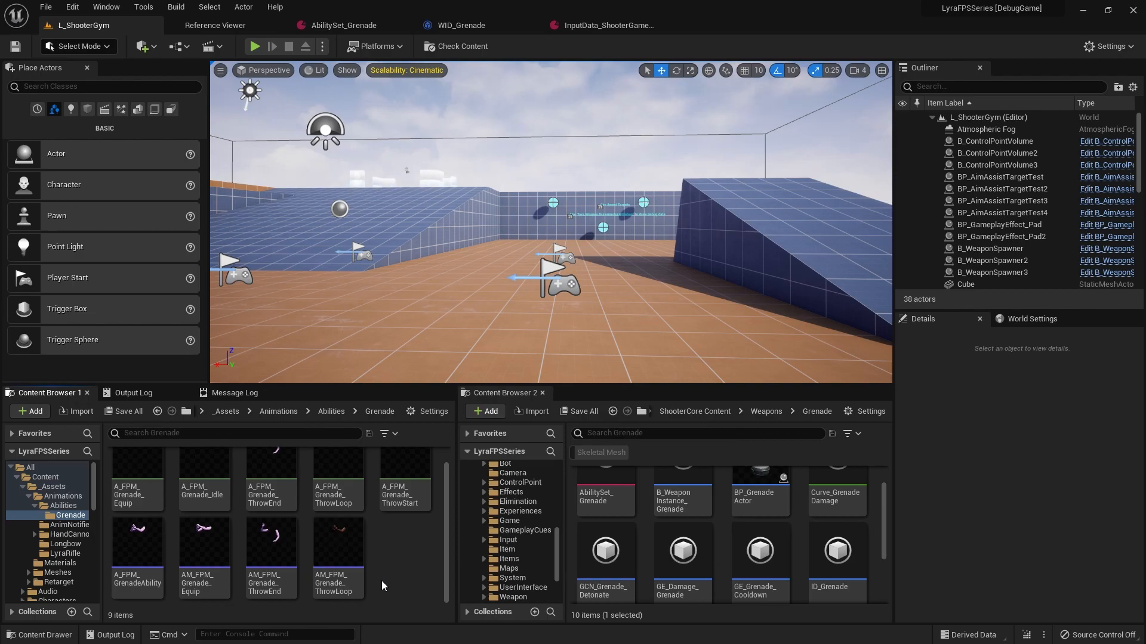
{"action": "left_click", "coordinate": [132, 543]}
{"action": "double_click", "coordinate": [132, 543]}
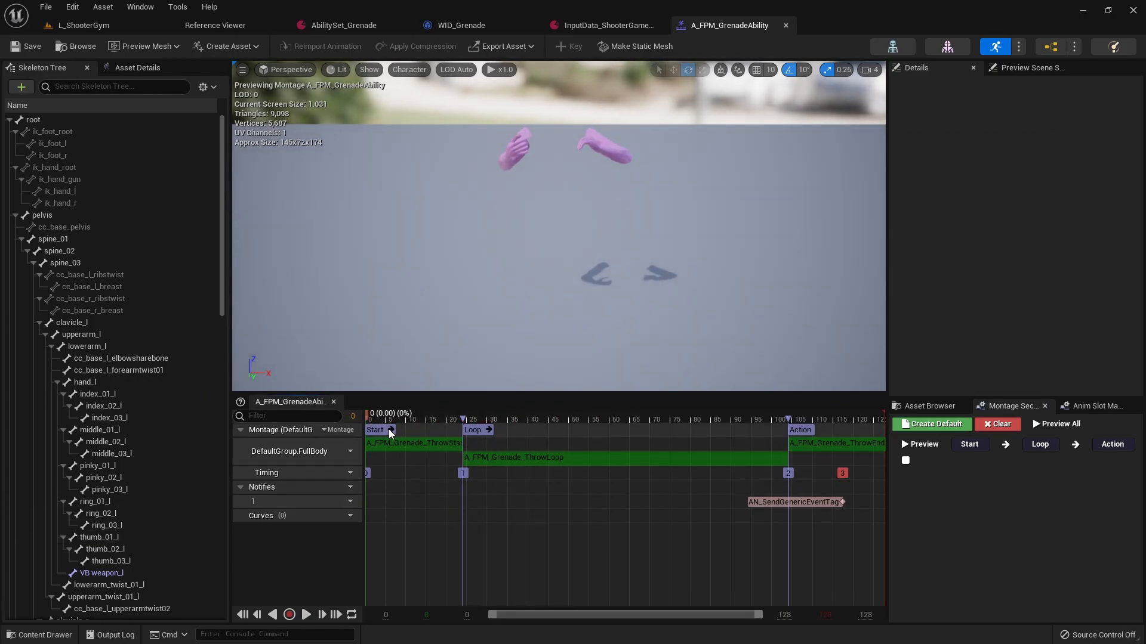
Link the montage's Loop section back to itself instead of to Action, and save the montage.
{"action": "left_click", "coordinate": [484, 430]}
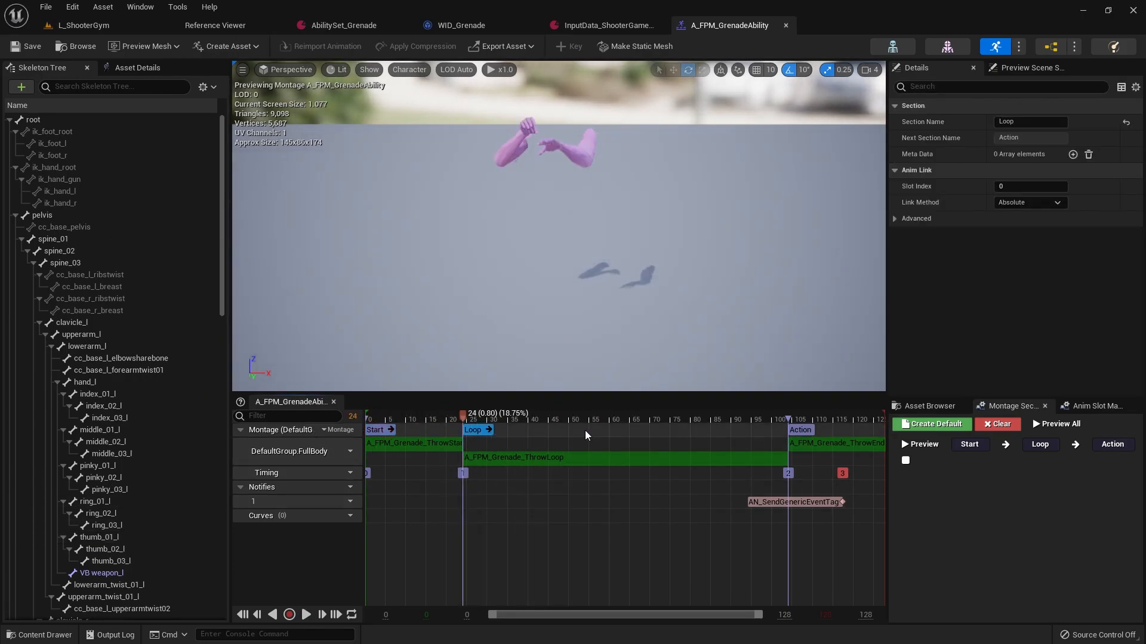
{"action": "left_click", "coordinate": [823, 431]}
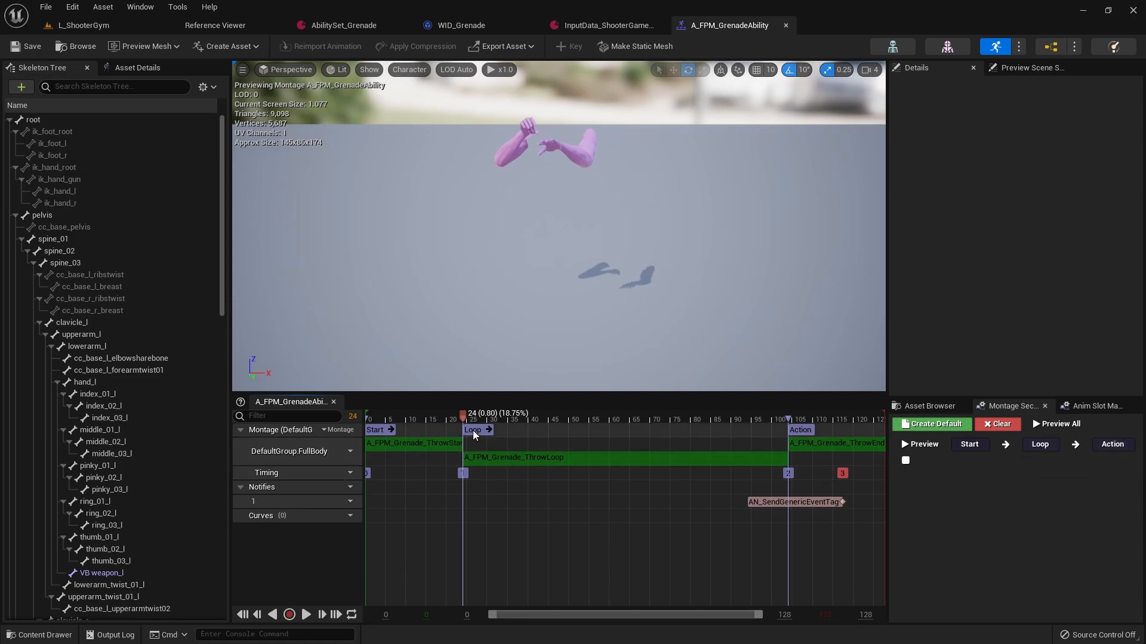
{"action": "left_click", "coordinate": [1074, 447]}
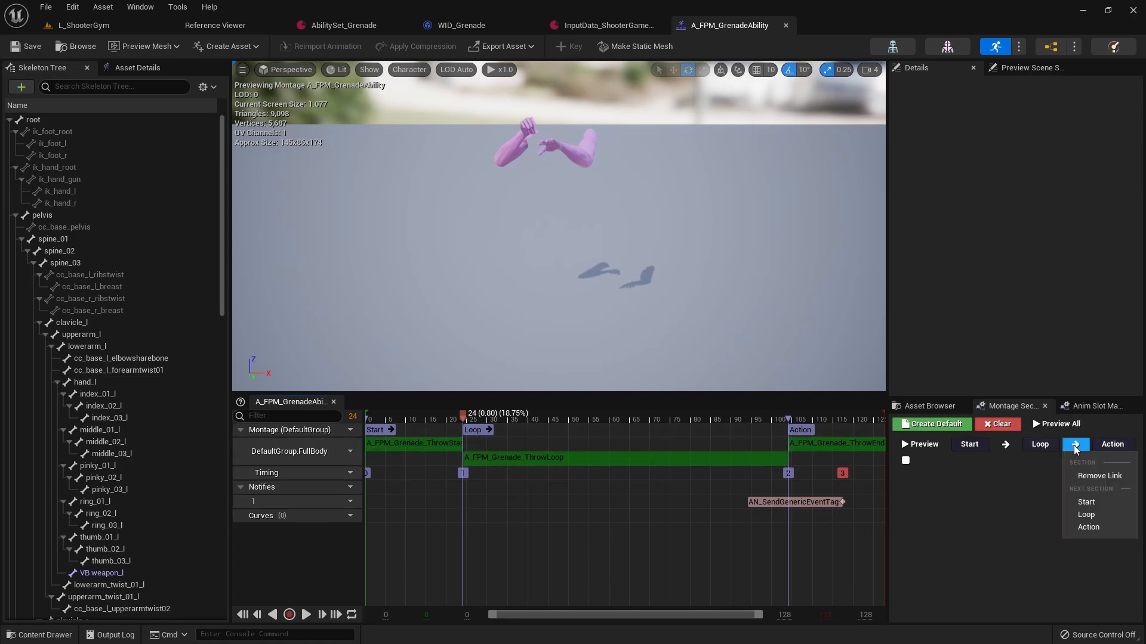
{"action": "left_click", "coordinate": [1092, 516]}
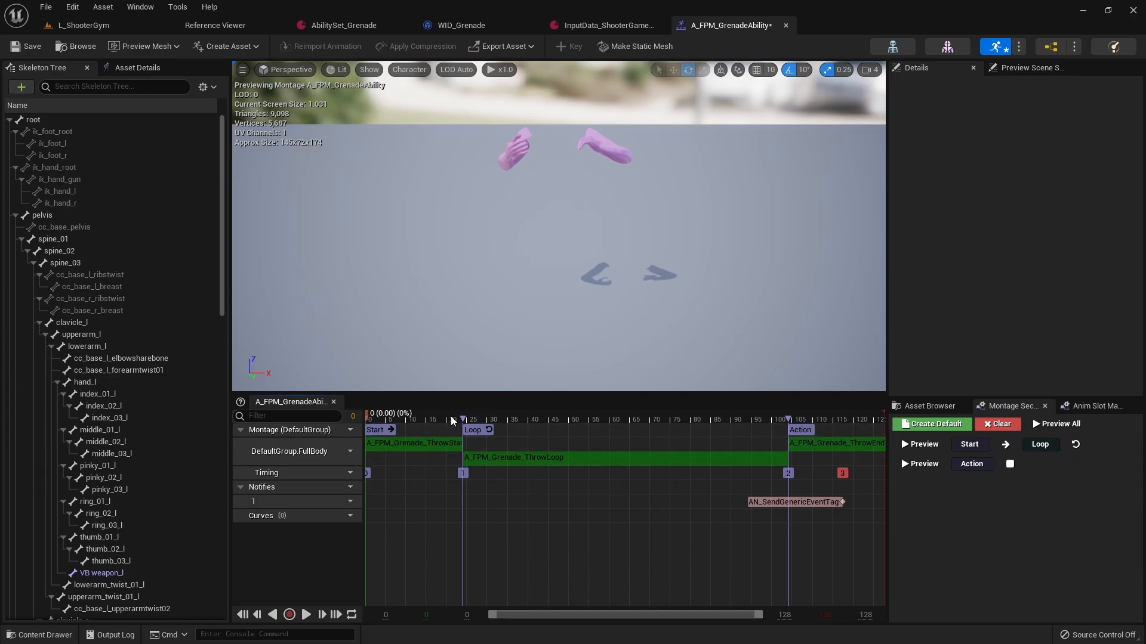
Play L_ShooterGym to test equipping and throwing the grenade with the looping montage section, and end the play session.
{"action": "left_click", "coordinate": [83, 26]}
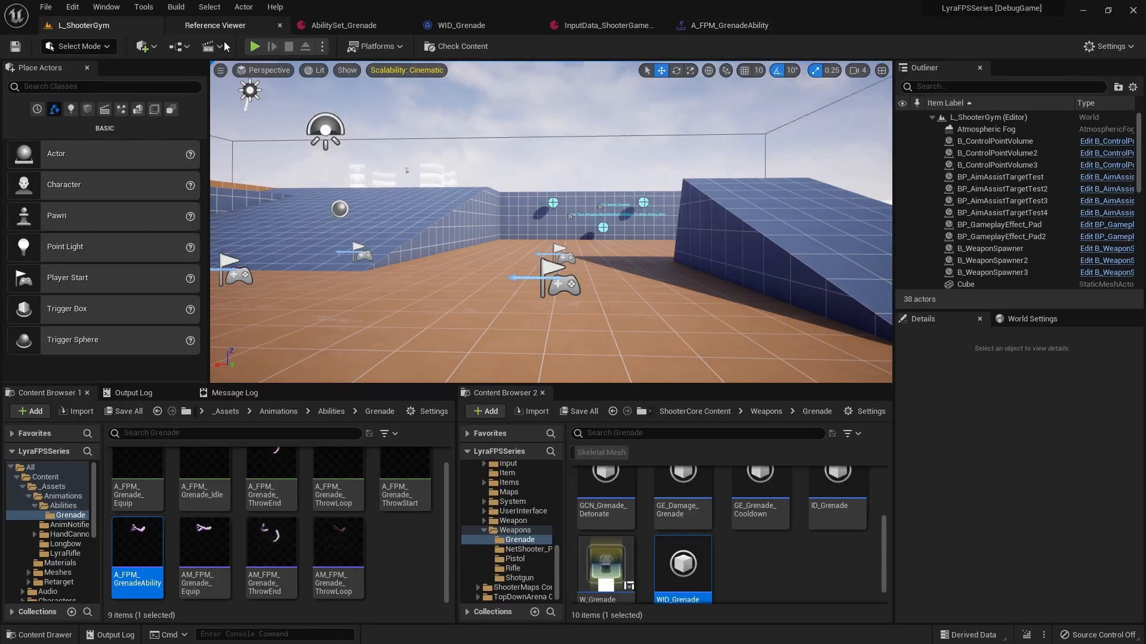
{"action": "left_click", "coordinate": [255, 47]}
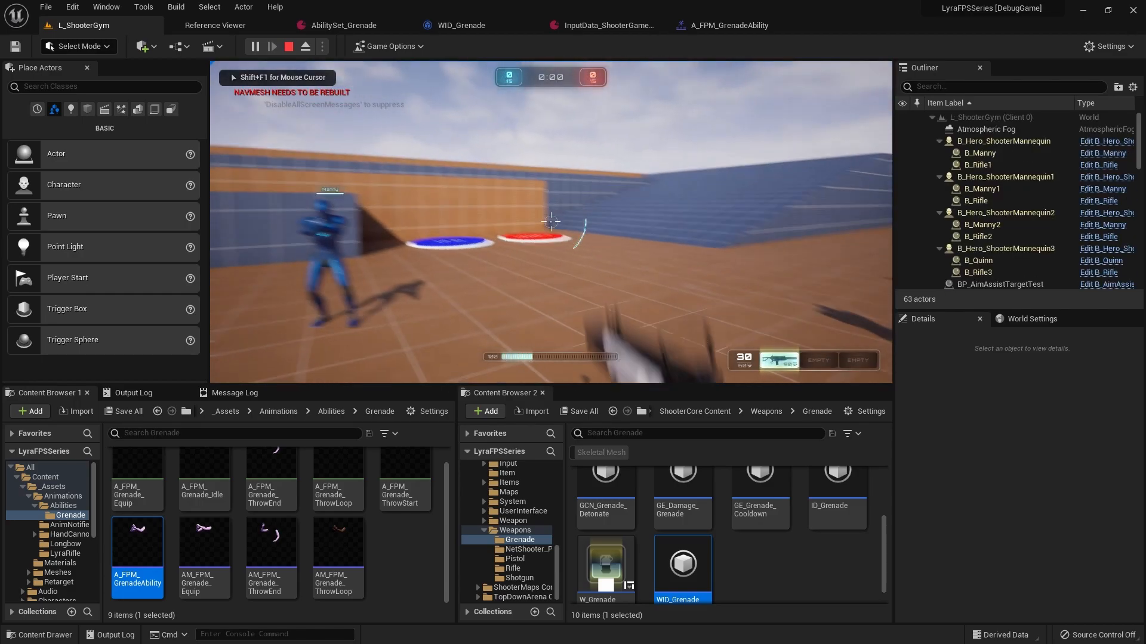
{"action": "key", "text": "q"}
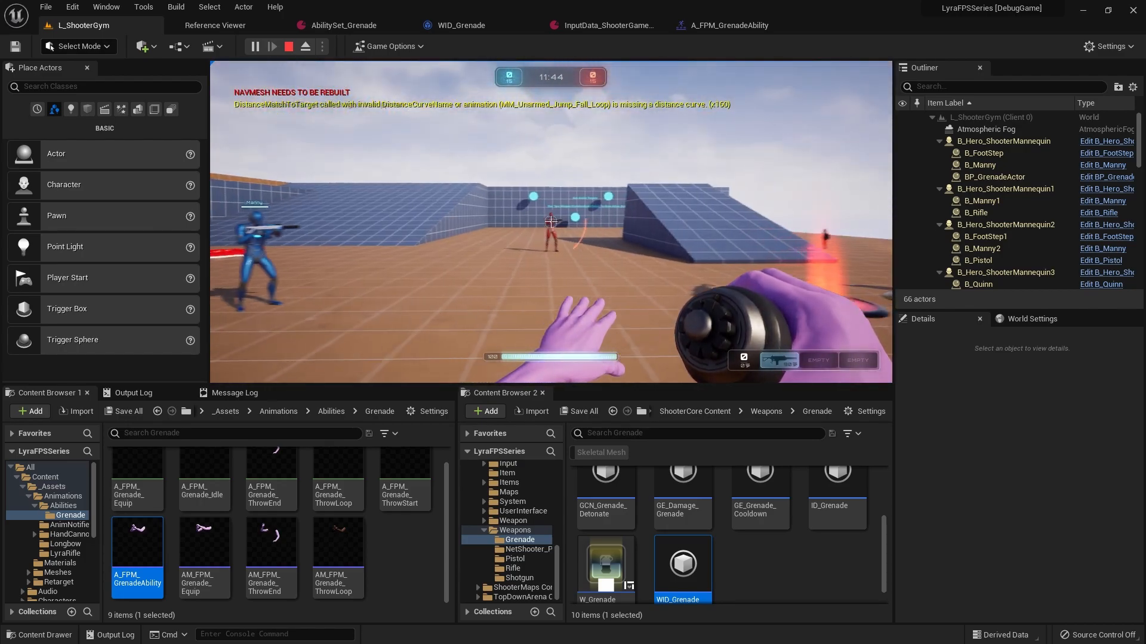
{"action": "key", "text": "Escape"}
{"action": "left_click", "coordinate": [537, 245]}
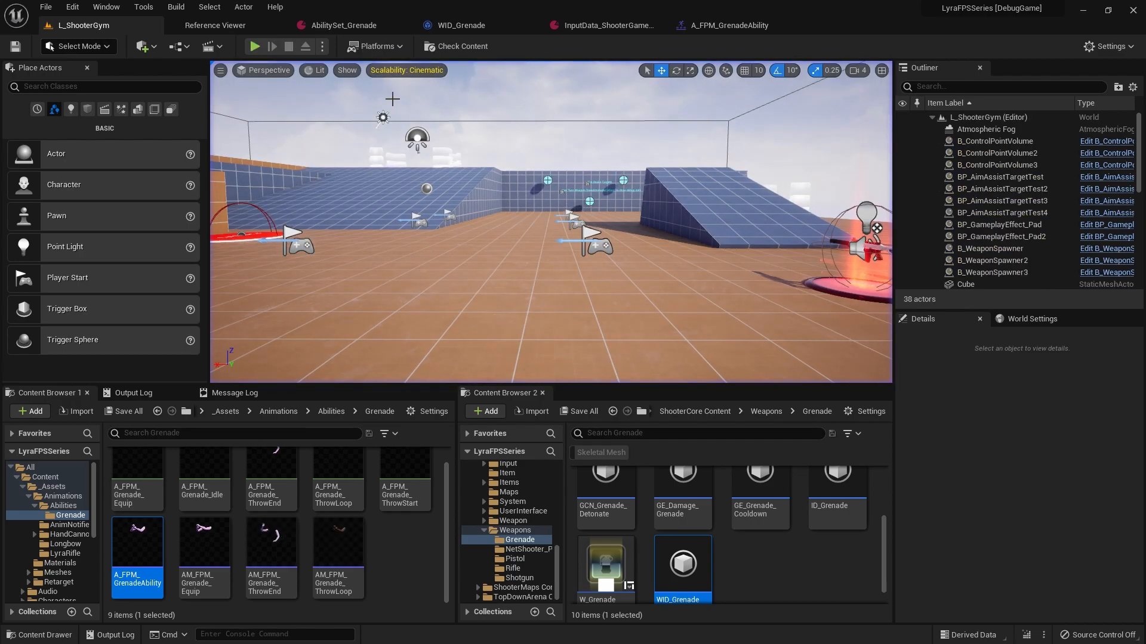
{"action": "scroll", "coordinate": [676, 598], "scroll_direction": "up", "scroll_amount": 3}
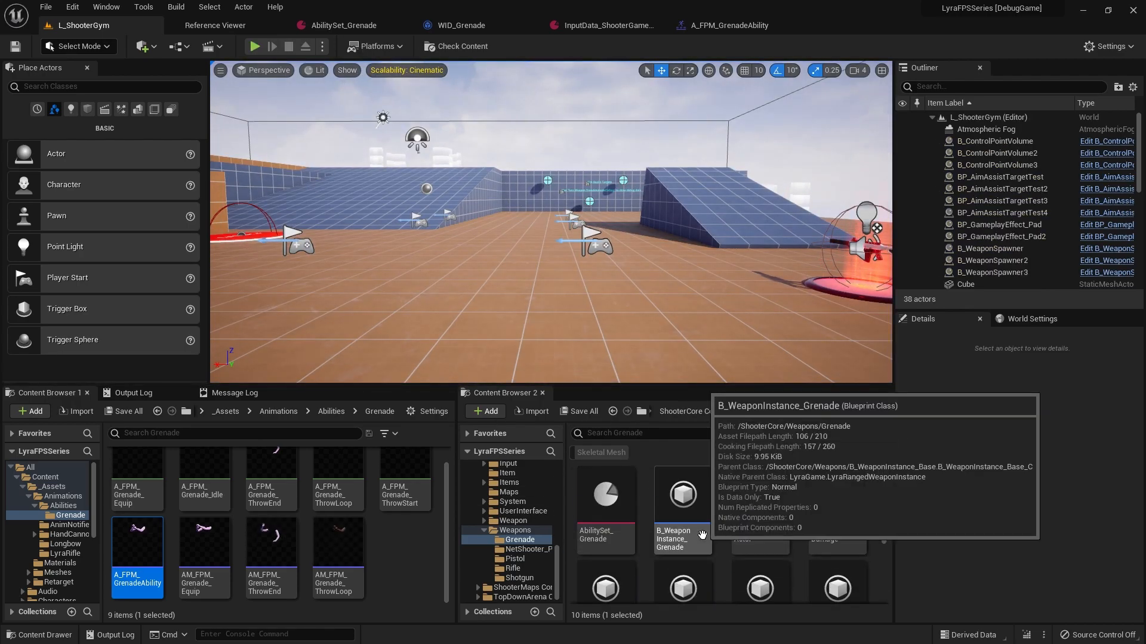
Open the GA_Grenade_FP ability blueprint from the ShooterCore Input/Abilities folder.
{"action": "scroll", "coordinate": [227, 519], "scroll_direction": "up", "scroll_amount": 1}
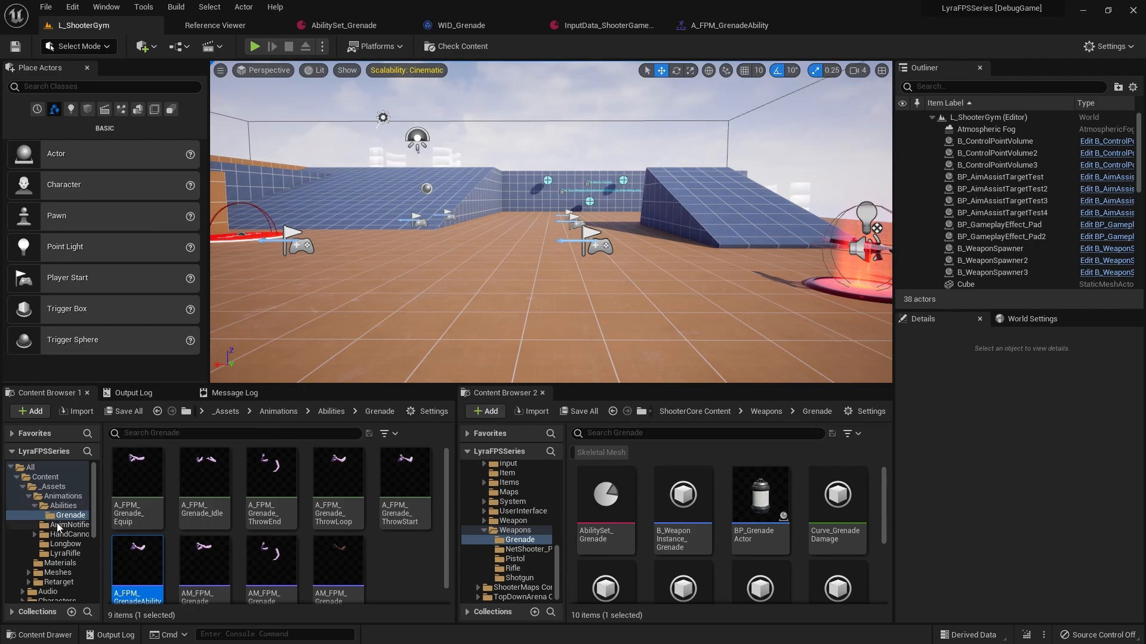
{"action": "scroll", "coordinate": [57, 525], "scroll_direction": "down", "scroll_amount": 3}
{"action": "scroll", "coordinate": [519, 537], "scroll_direction": "up", "scroll_amount": 4}
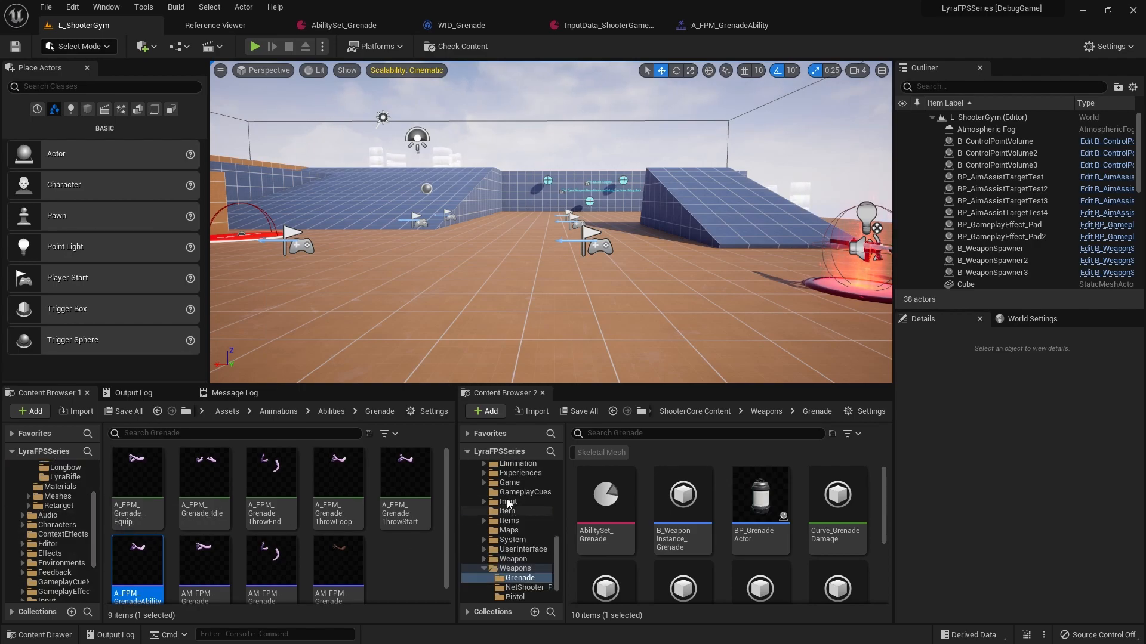
{"action": "left_click", "coordinate": [508, 540]}
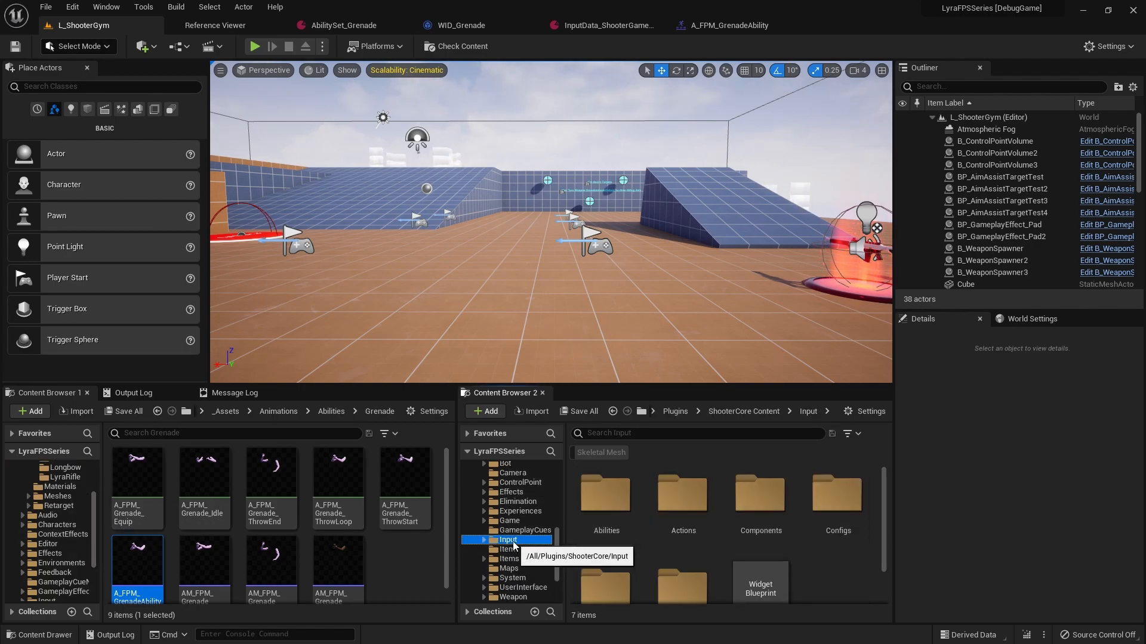
{"action": "double_click", "coordinate": [606, 507]}
{"action": "key", "text": "alt+Left"}
{"action": "double_click", "coordinate": [611, 498]}
{"action": "right_click_drag", "start_coordinate": [733, 582], "coordinate": [704, 525]}
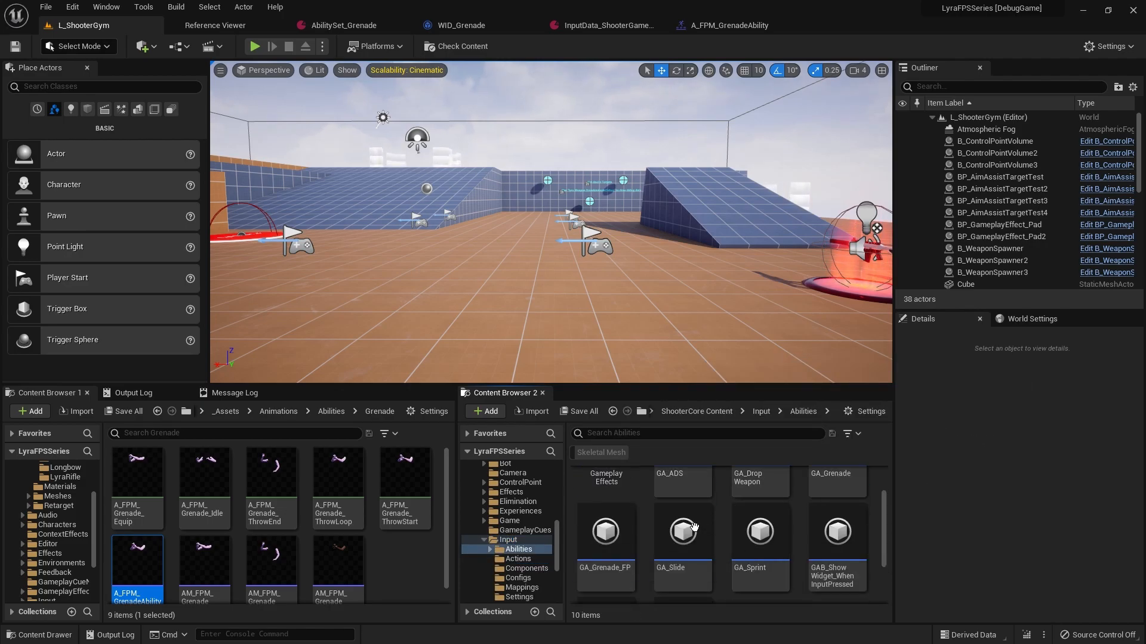
{"action": "double_click", "coordinate": [610, 531]}
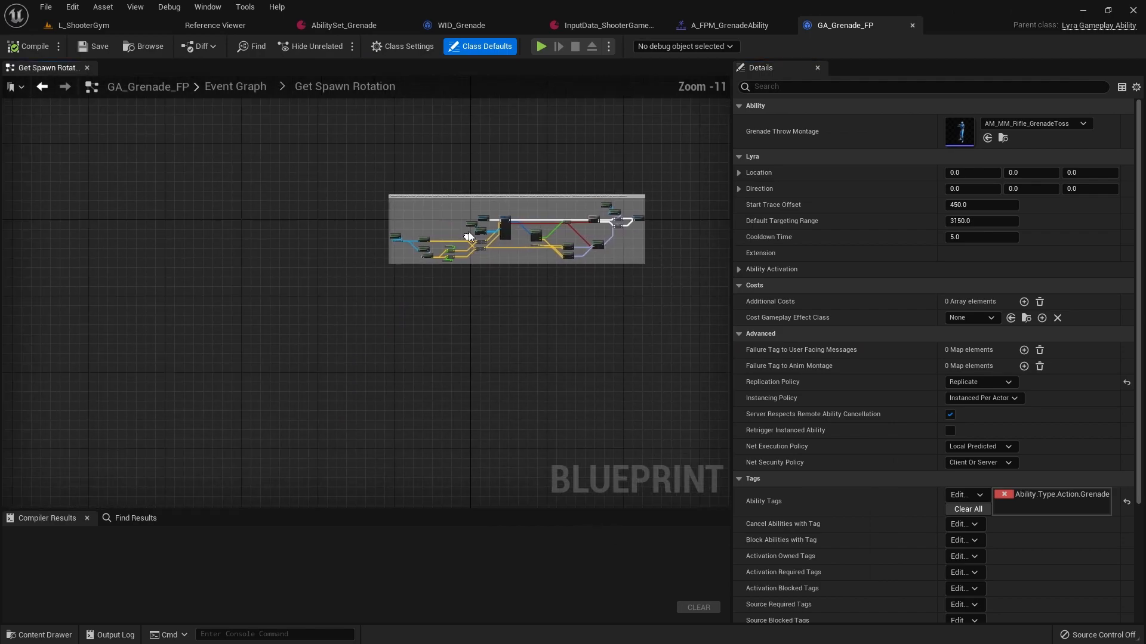
Show the My Blueprint panel for GA_Grenade_FP and open its EventGraph.
{"action": "scroll", "coordinate": [415, 246], "scroll_direction": "down", "scroll_amount": 1}
{"action": "right_click_drag", "start_coordinate": [293, 307], "coordinate": [203, 367]}
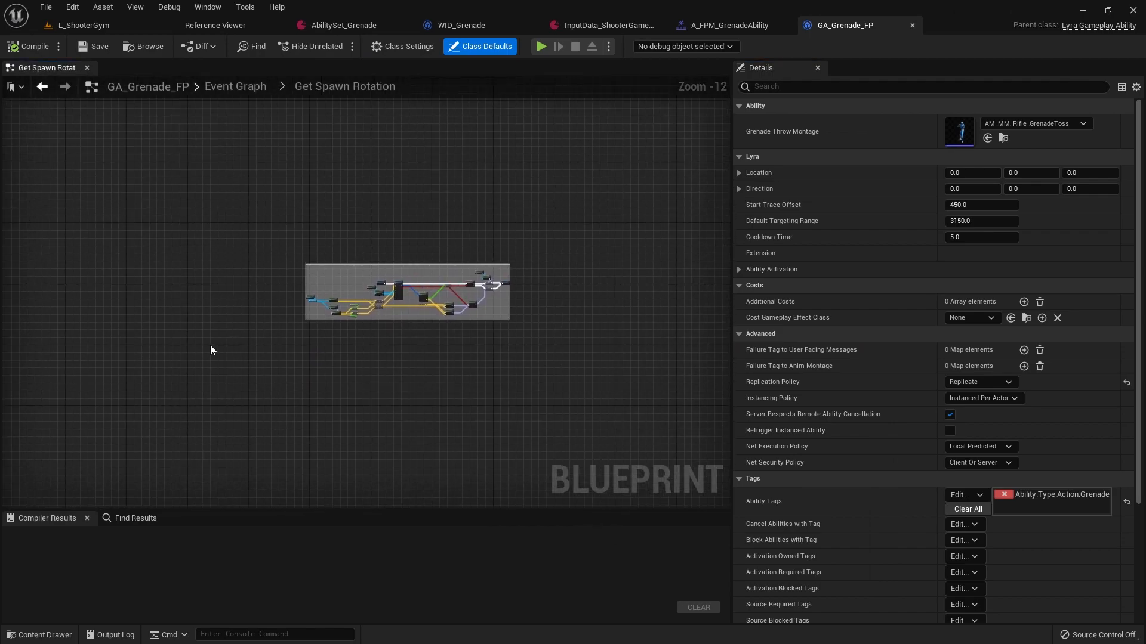
{"action": "left_click", "coordinate": [198, 9]}
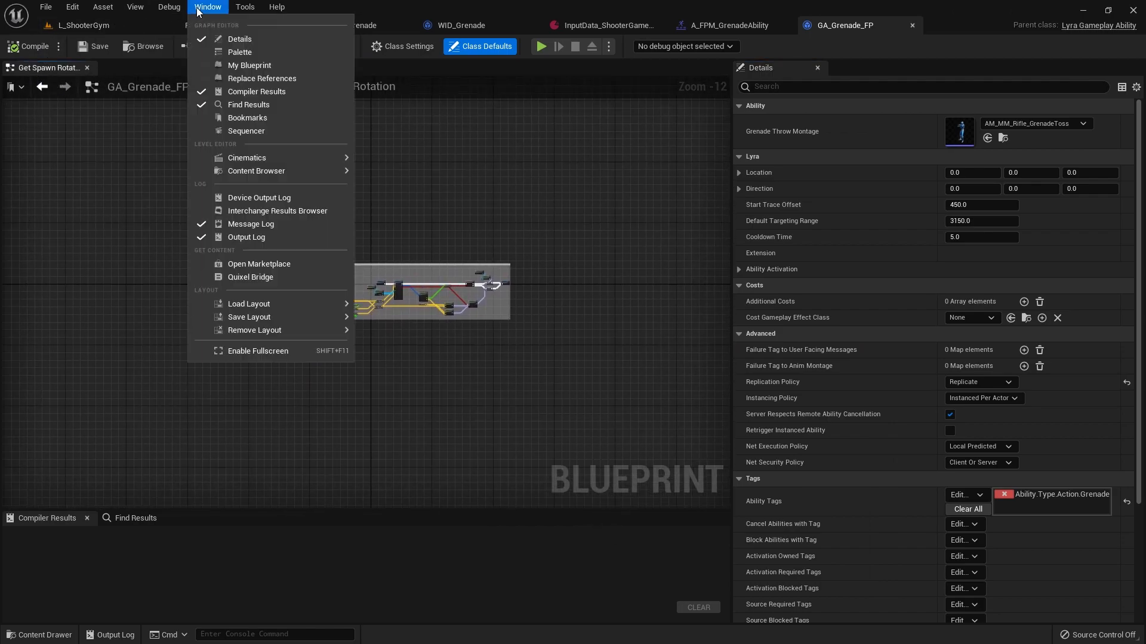
{"action": "left_click", "coordinate": [248, 64]}
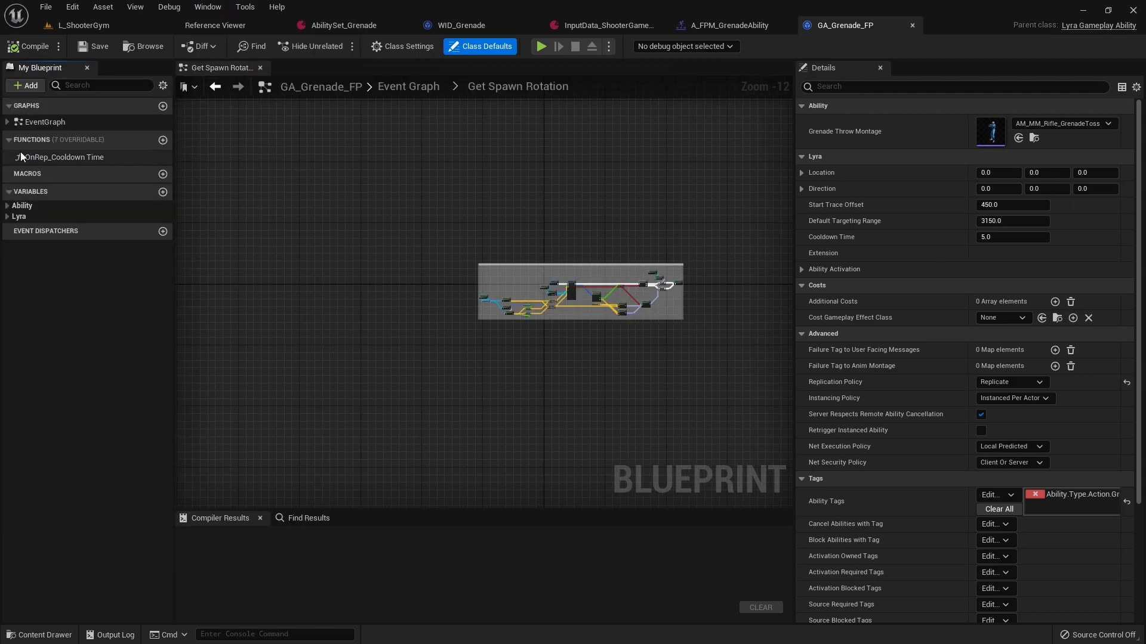
{"action": "double_click", "coordinate": [45, 122]}
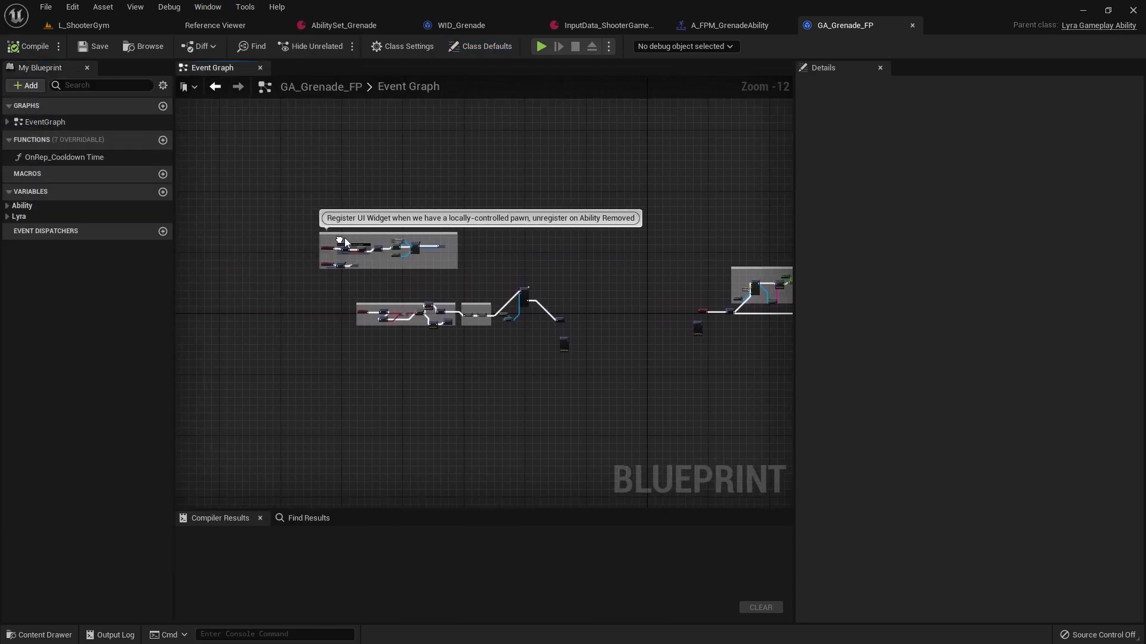
Move the Event ActivateAbility node out of the "Determine if Ability can be activated" comment box to make room after it.
{"action": "scroll", "coordinate": [368, 335], "scroll_direction": "up", "scroll_amount": 5}
{"action": "scroll", "coordinate": [522, 284], "scroll_direction": "down", "scroll_amount": 3}
{"action": "right_click_drag", "start_coordinate": [479, 378], "coordinate": [338, 310]}
{"action": "scroll", "coordinate": [343, 305], "scroll_direction": "up", "scroll_amount": 3}
{"action": "right_click_drag", "start_coordinate": [540, 317], "coordinate": [527, 339]}
{"action": "scroll", "coordinate": [304, 334], "scroll_direction": "down", "scroll_amount": 1}
{"action": "scroll", "coordinate": [476, 341], "scroll_direction": "down", "scroll_amount": 1}
{"action": "right_click_drag", "start_coordinate": [653, 353], "coordinate": [749, 370]}
{"action": "right_click_drag", "start_coordinate": [429, 364], "coordinate": [574, 361]}
{"action": "left_click_drag", "start_coordinate": [520, 328], "coordinate": [372, 329]}
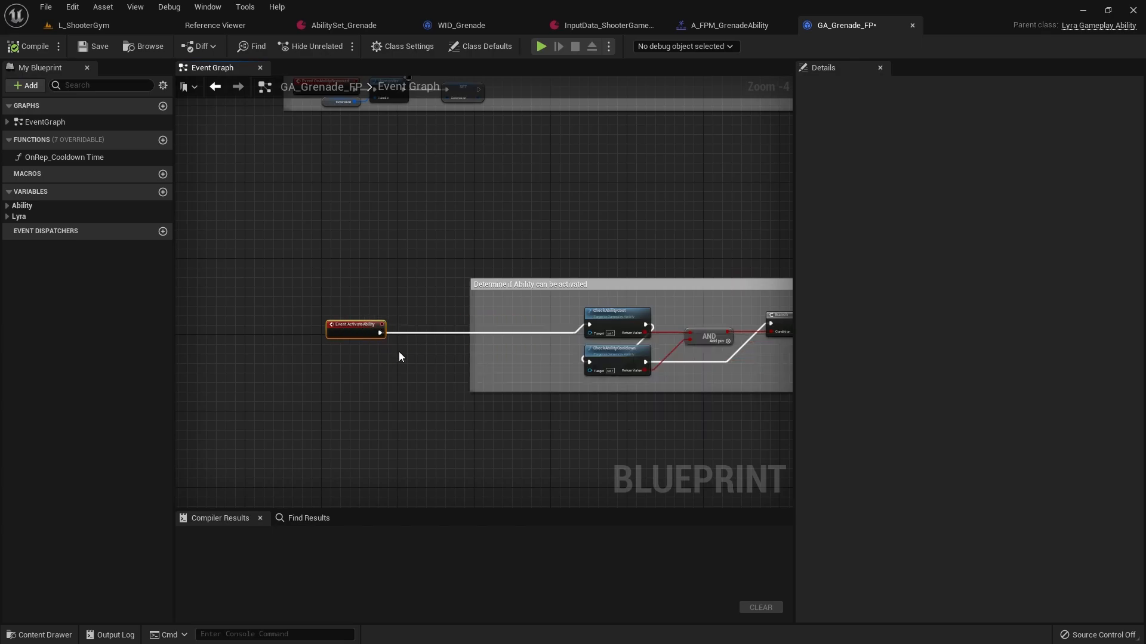
Insert a Wait Input Release node between Event ActivateAbility and the CheckAbilityCost node.
{"action": "right_click", "coordinate": [389, 357]}
{"action": "type", "text": "w"}
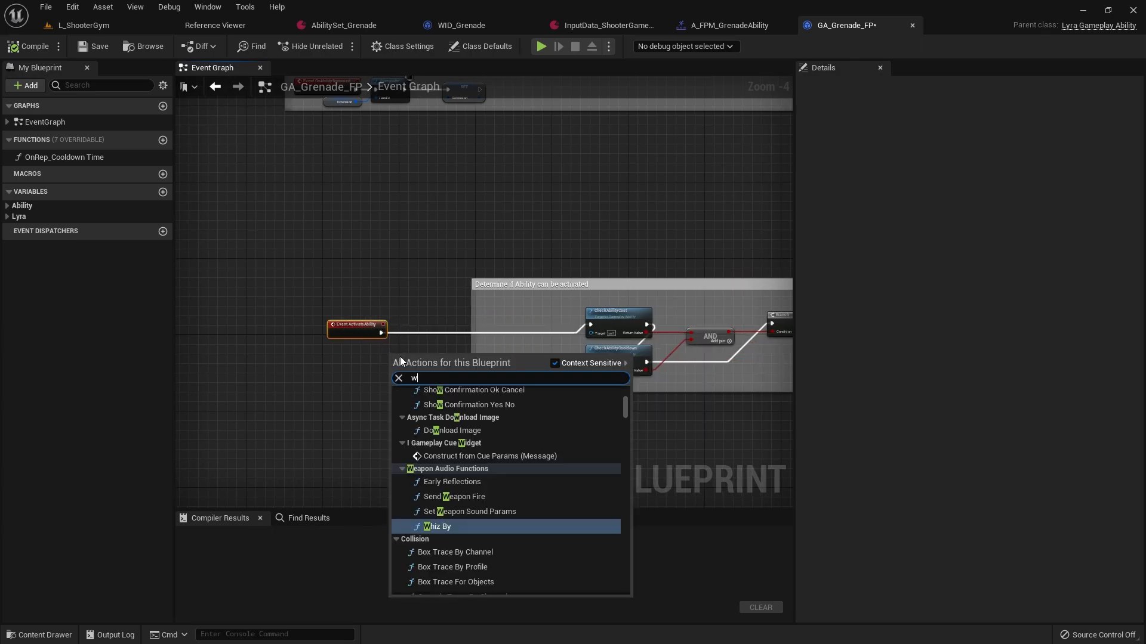
{"action": "type", "text": "aitinp"}
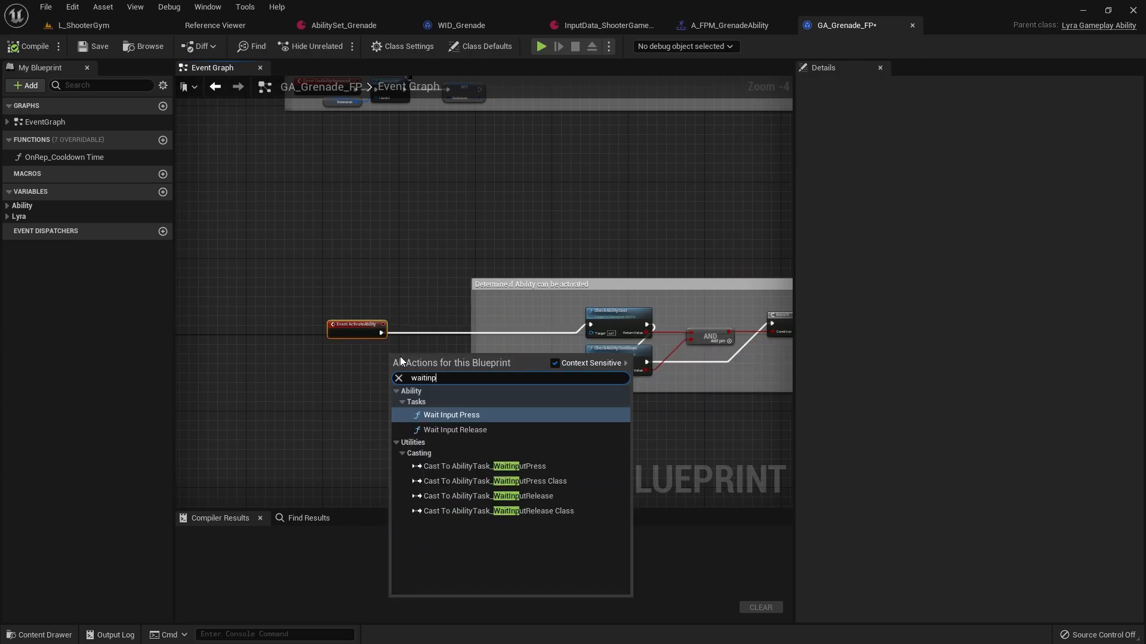
{"action": "key", "text": "Down"}
{"action": "key", "text": "Return"}
{"action": "left_click_drag", "start_coordinate": [415, 360], "coordinate": [497, 347]}
{"action": "left_click_drag", "start_coordinate": [381, 333], "coordinate": [479, 352]}
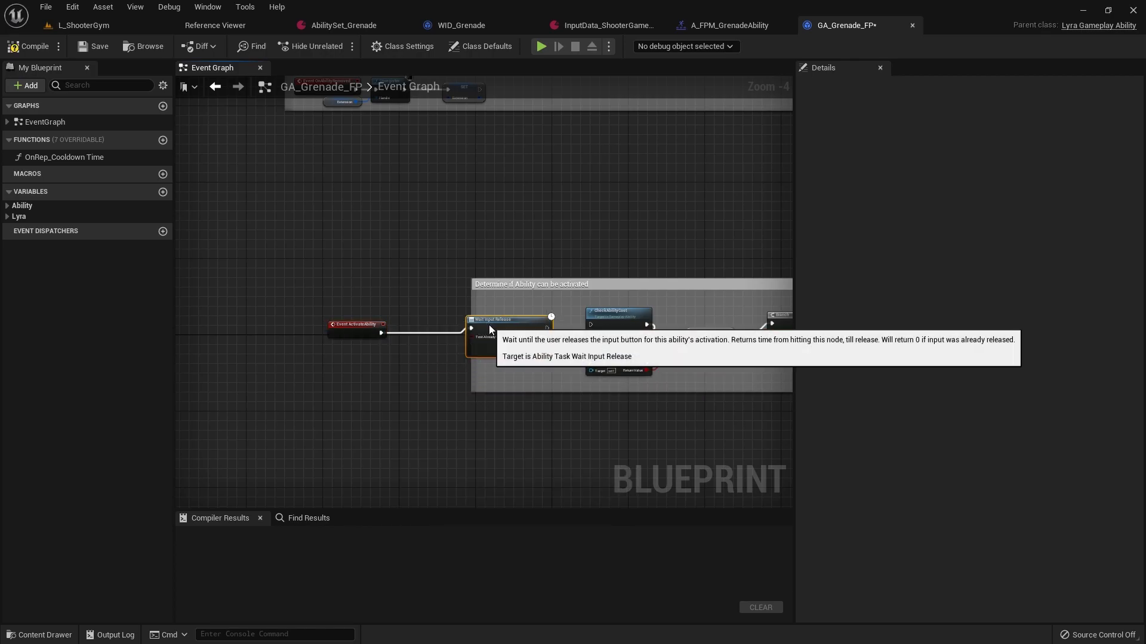
Add a Montage Jump to Section for Mesh node wired from the On Release output of Wait Input Release.
{"action": "right_click_drag", "start_coordinate": [549, 334], "coordinate": [395, 284]}
{"action": "left_click_drag", "start_coordinate": [392, 266], "coordinate": [417, 376]}
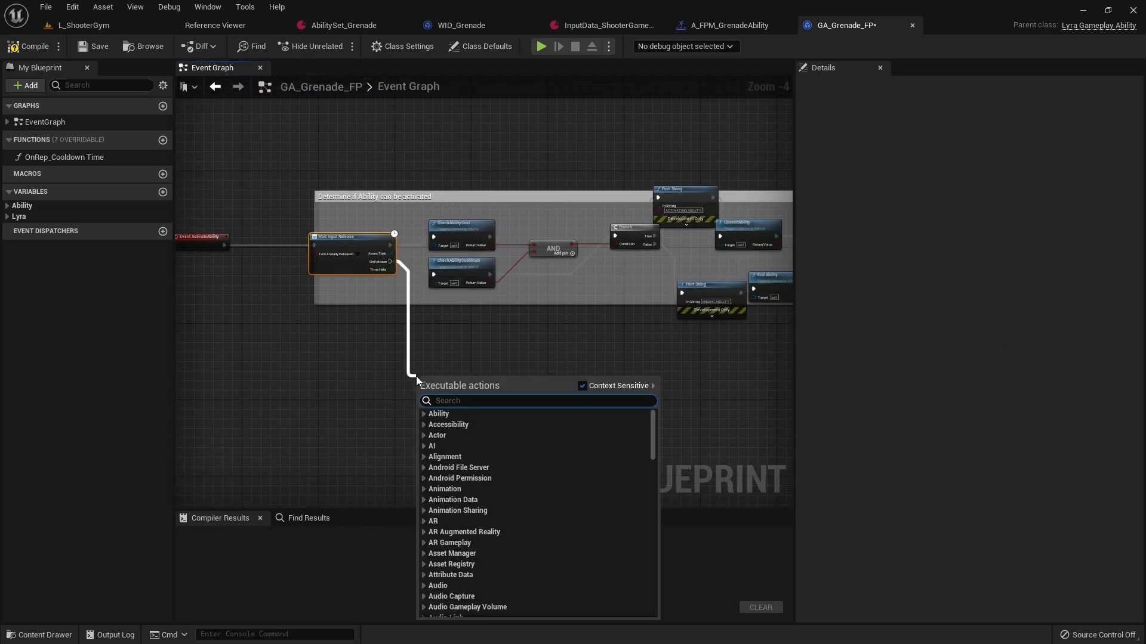
{"action": "type", "text": "c"}
{"action": "key", "text": "BackSpace"}
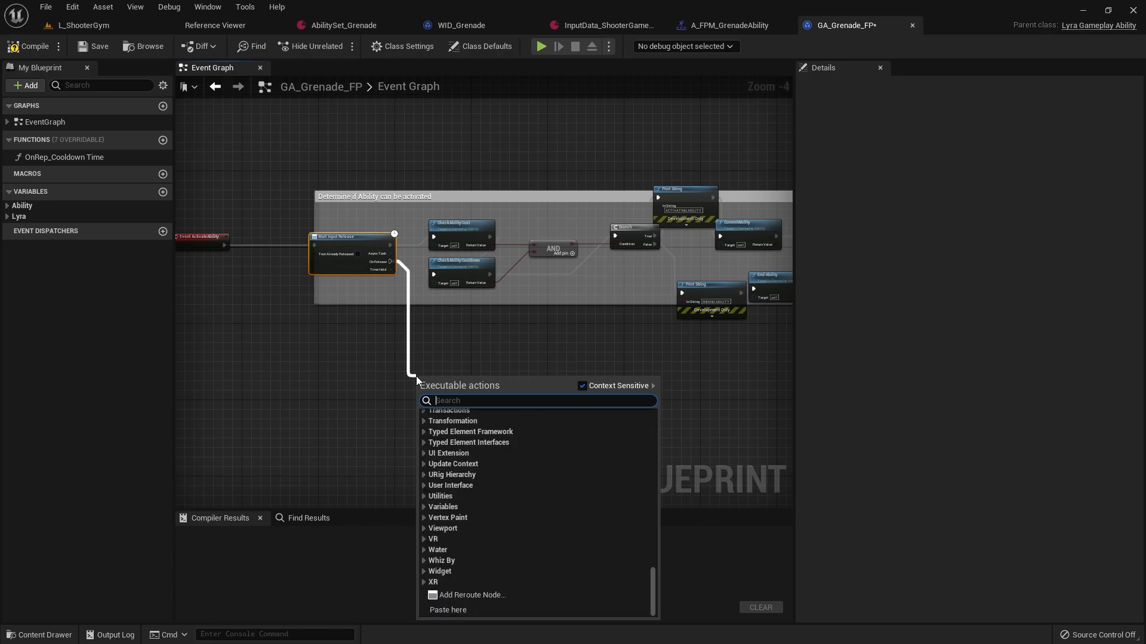
{"action": "type", "text": "jump"}
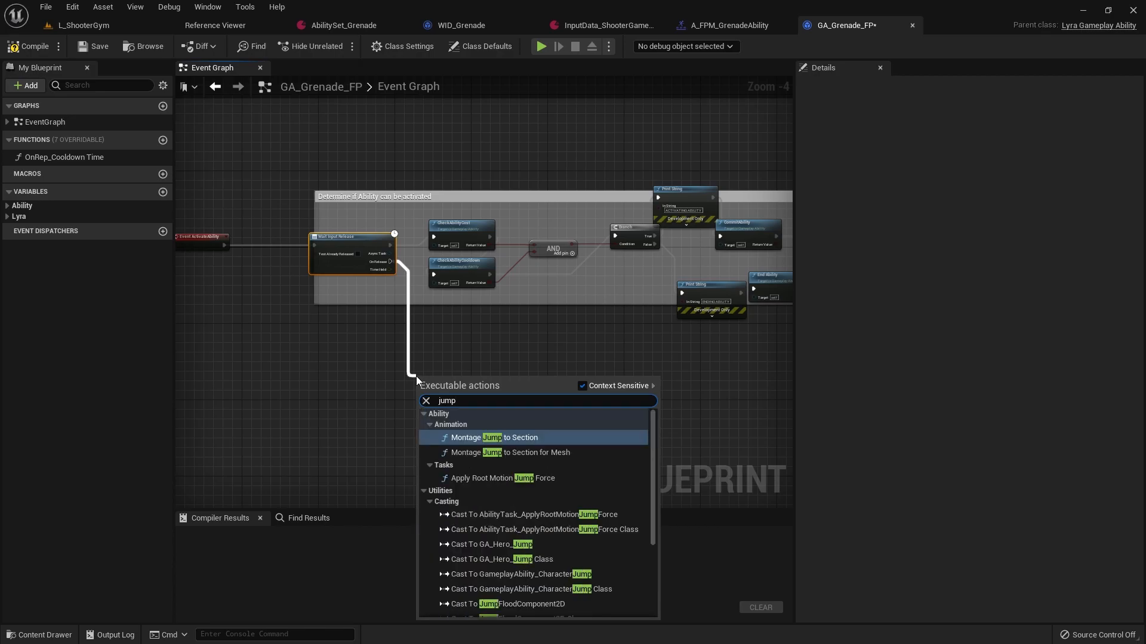
{"action": "key", "text": "Down"}
{"action": "key", "text": "Return"}
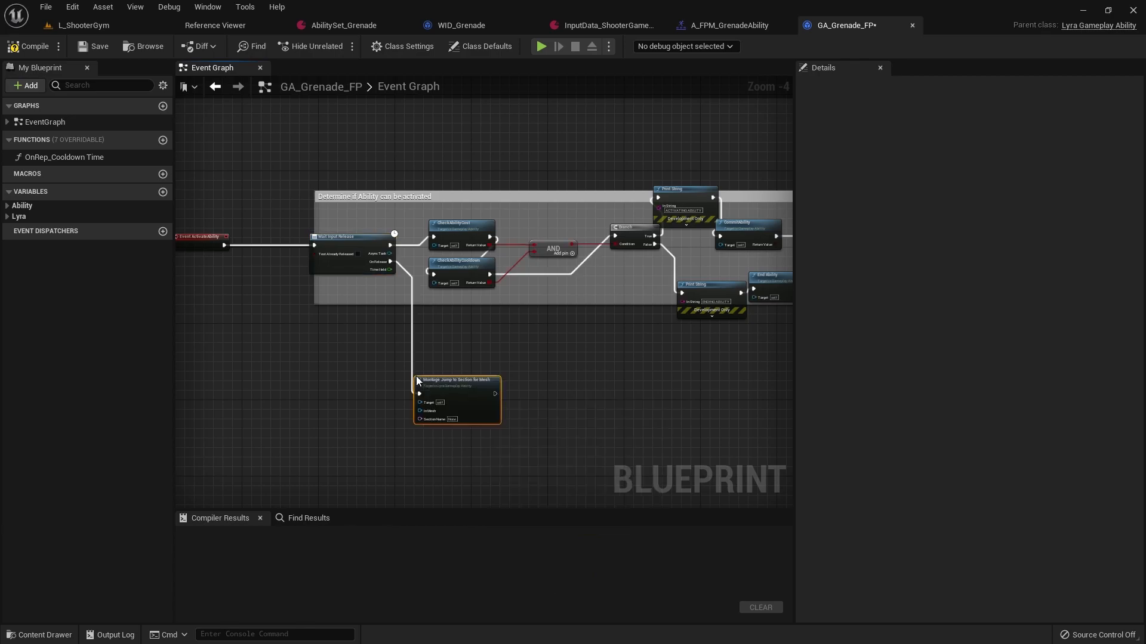
Add a Get Lyra Character from Actor Info node beside the Montage Jump to Section for Mesh node.
{"action": "right_click_drag", "start_coordinate": [298, 373], "coordinate": [306, 346]}
{"action": "right_click", "coordinate": [345, 316]}
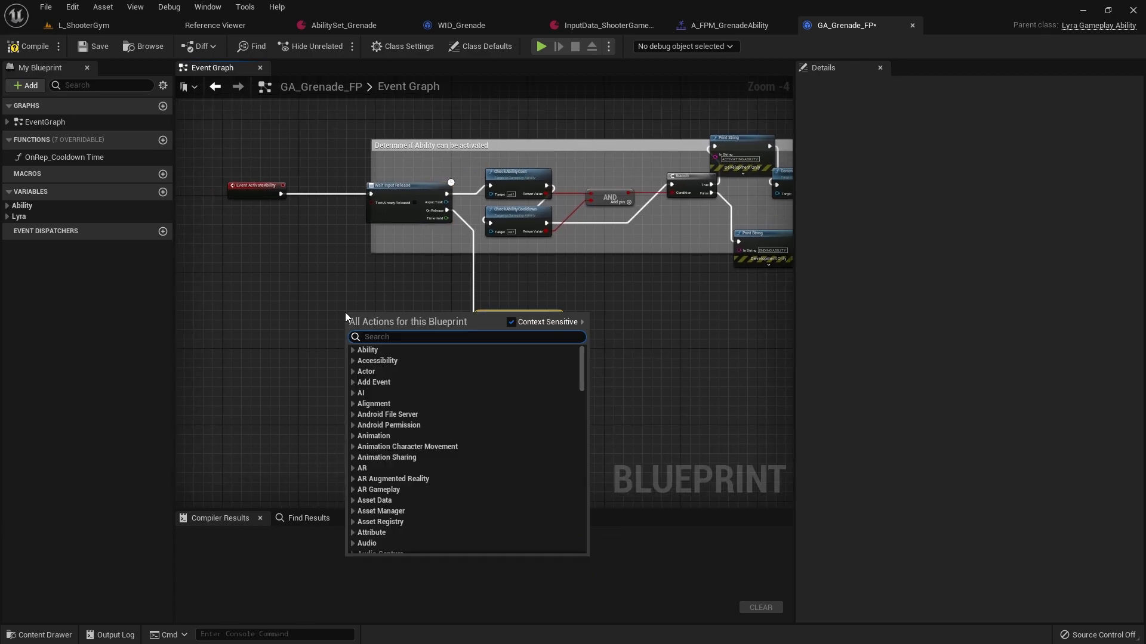
{"action": "type", "text": "get lyra char"}
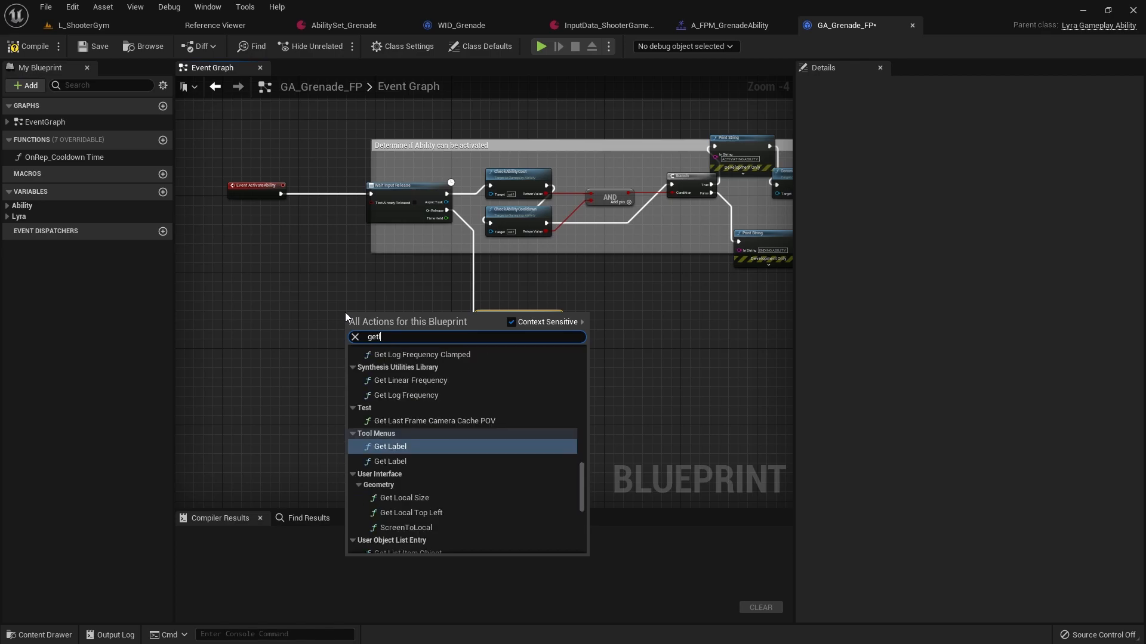
{"action": "key", "text": "Return"}
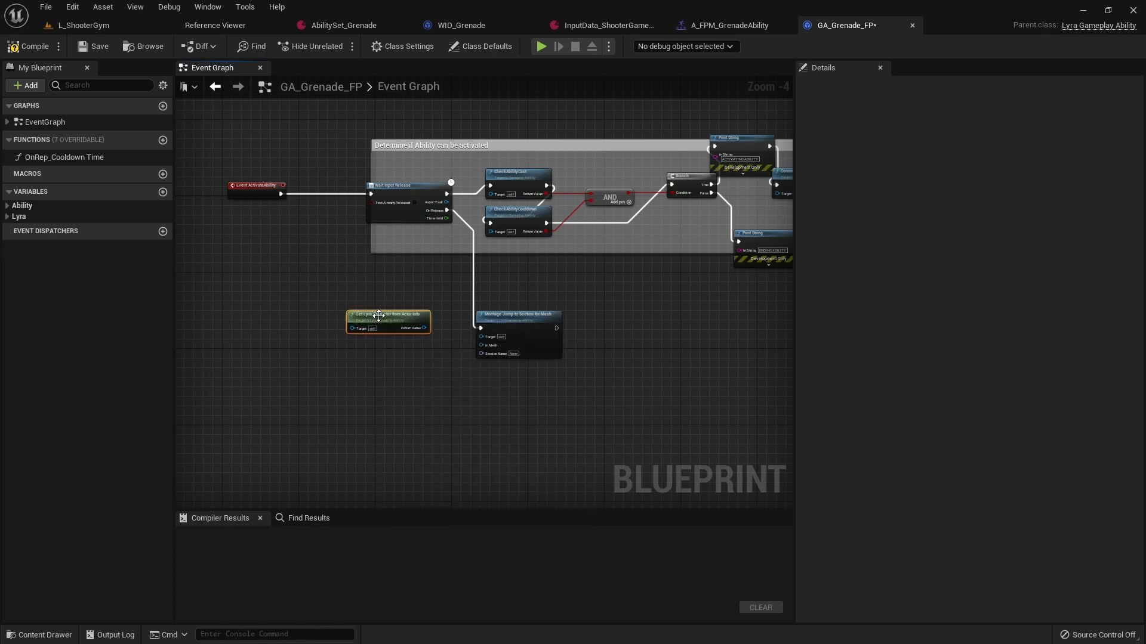
{"action": "left_click_drag", "start_coordinate": [345, 313], "coordinate": [307, 323]}
Add Get First Person Mesh from the Lyra character reference and connect it to the montage jump node's In Mesh input.
{"action": "left_click_drag", "start_coordinate": [386, 338], "coordinate": [340, 389]}
{"action": "type", "text": "get"}
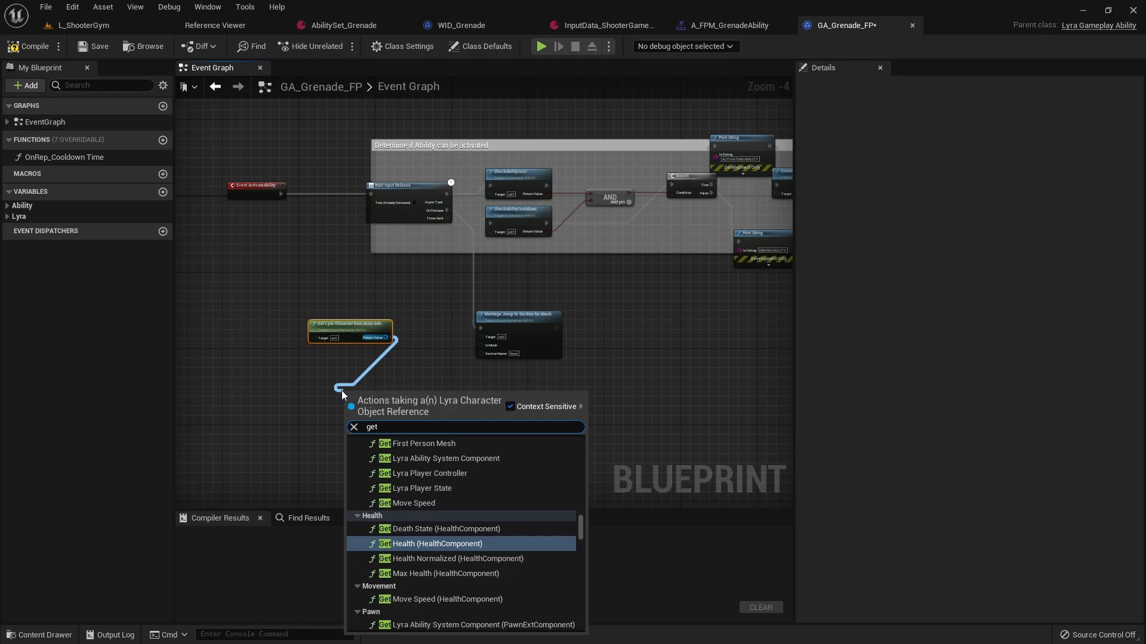
{"action": "type", "text": "mes"}
{"action": "key", "text": "BackSpace"}
{"action": "key", "text": "BackSpace"}
{"action": "key", "text": "BackSpace"}
{"action": "type", "text": "firstp"}
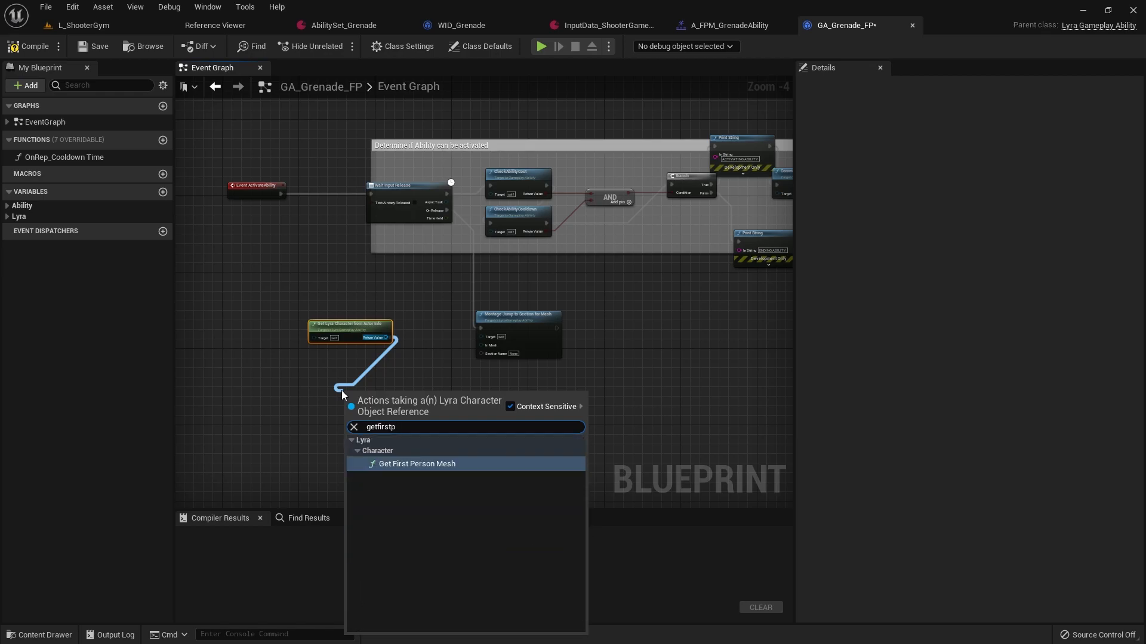
{"action": "key", "text": "Return"}
{"action": "left_click_drag", "start_coordinate": [389, 361], "coordinate": [483, 346]}
Check the section name in the A_FPM_GrenadeAbility montage, set the jump node's Section Name to Action, and compile and save the blueprint.
{"action": "scroll", "coordinate": [495, 354], "scroll_direction": "up", "scroll_amount": 4}
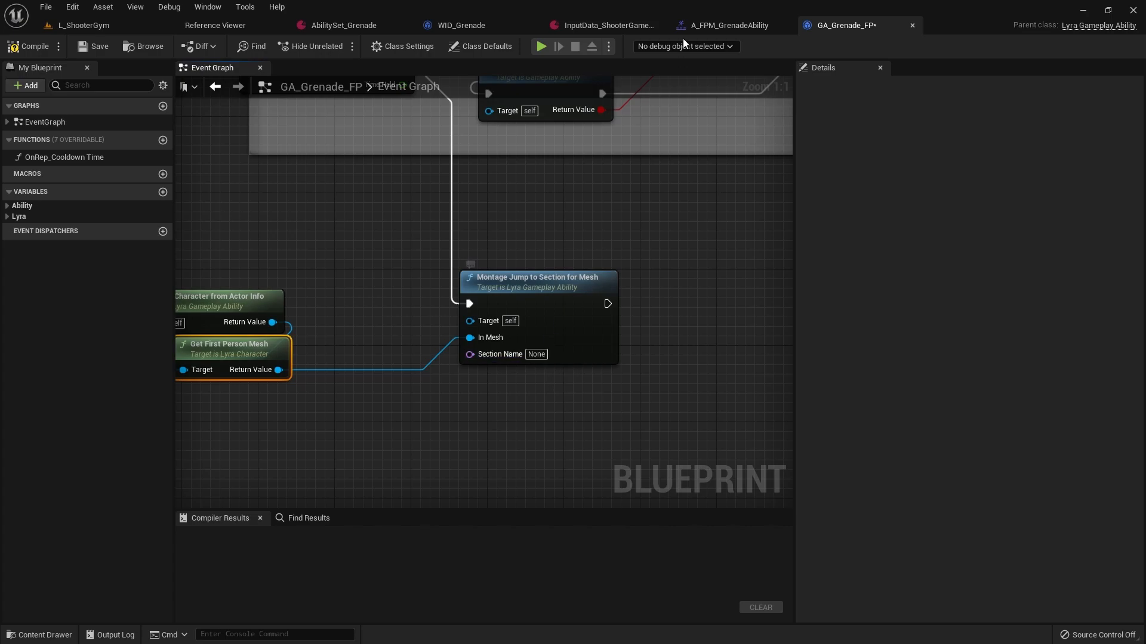
{"action": "left_click", "coordinate": [729, 25]}
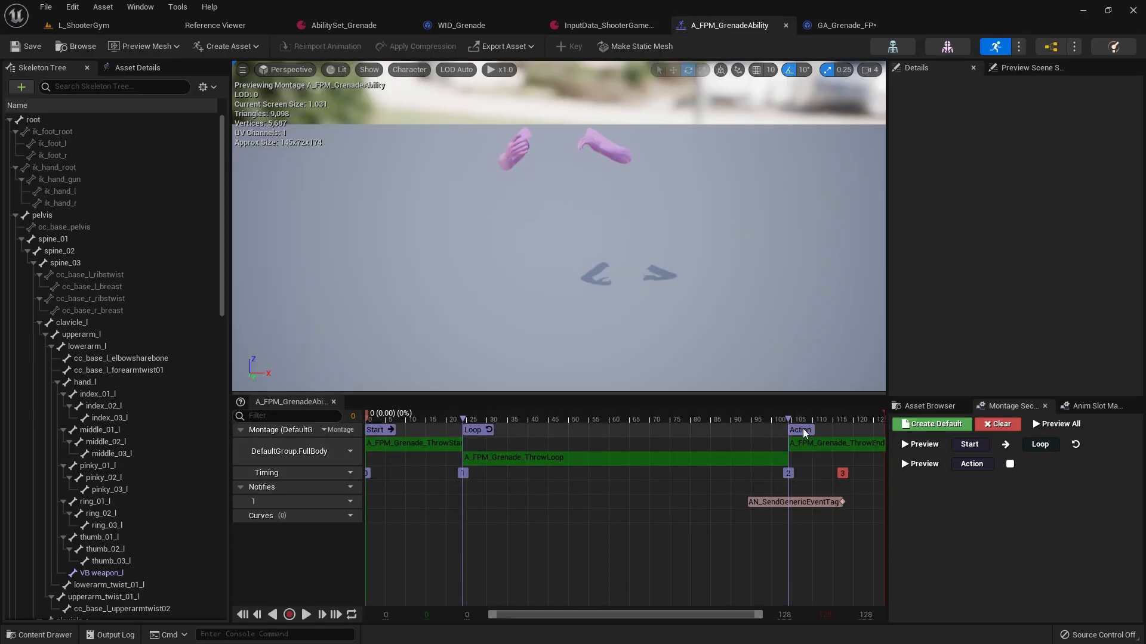
{"action": "left_click", "coordinate": [838, 23]}
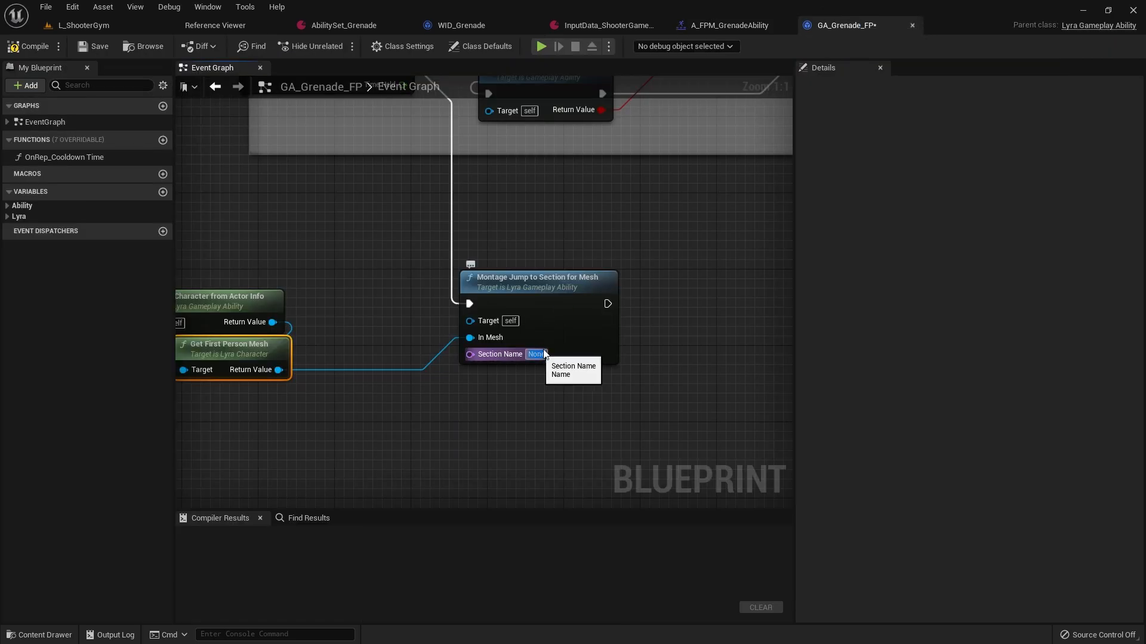
{"action": "type", "text": "Acti"}
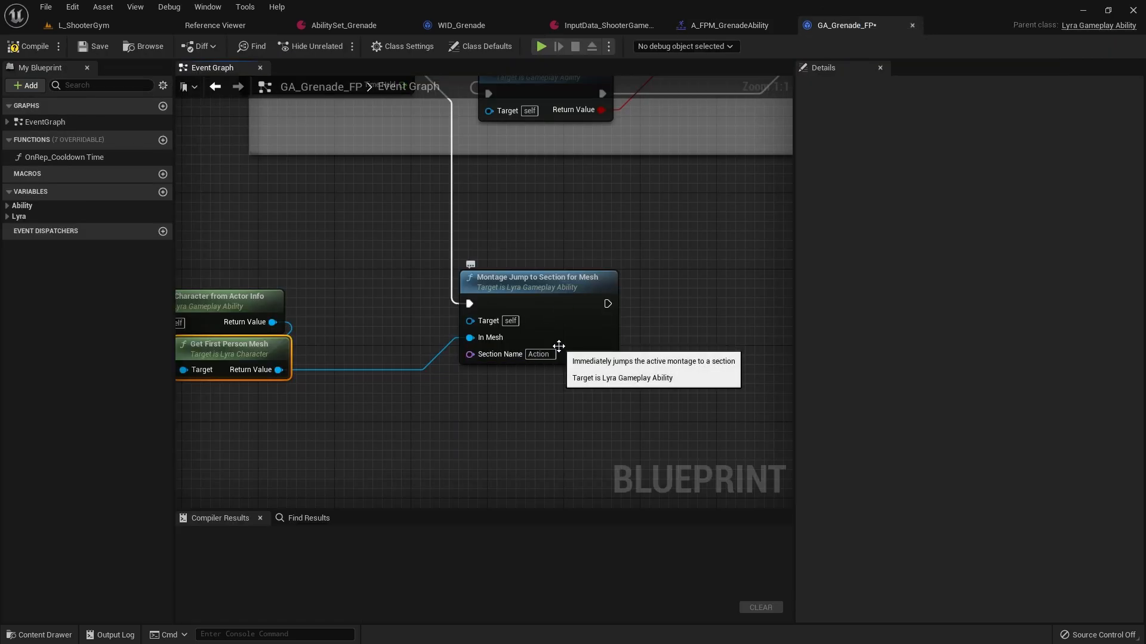
Play L_ShooterGym to test holding and releasing the grenade throw, end the play session, and return to the GA_Grenade_FP graph.
{"action": "left_click", "coordinate": [84, 25]}
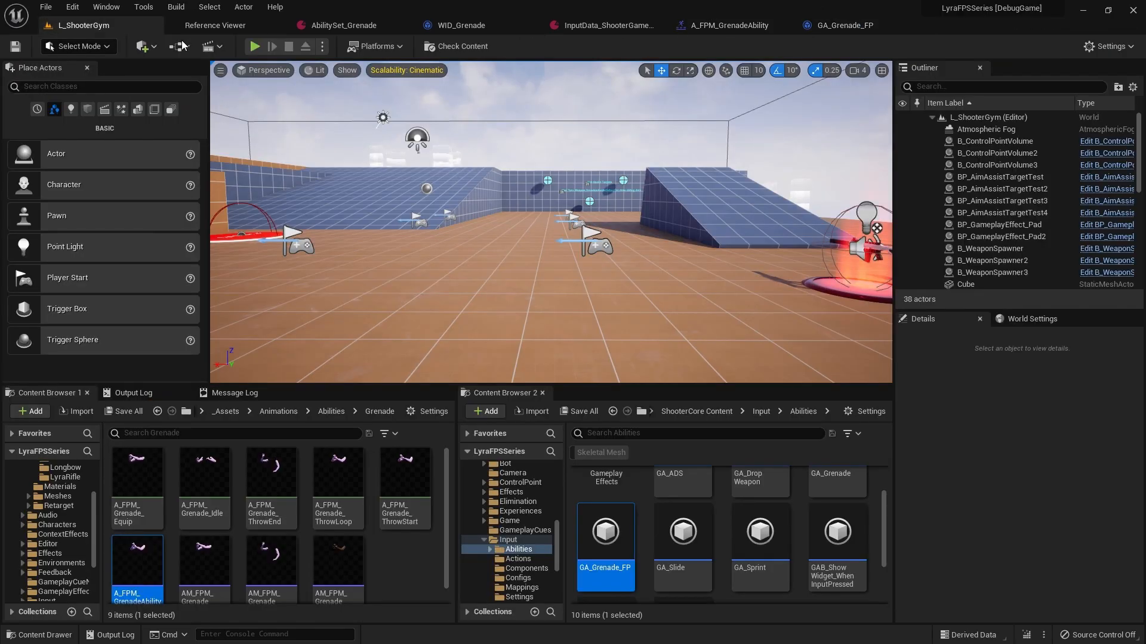
{"action": "left_click", "coordinate": [253, 51]}
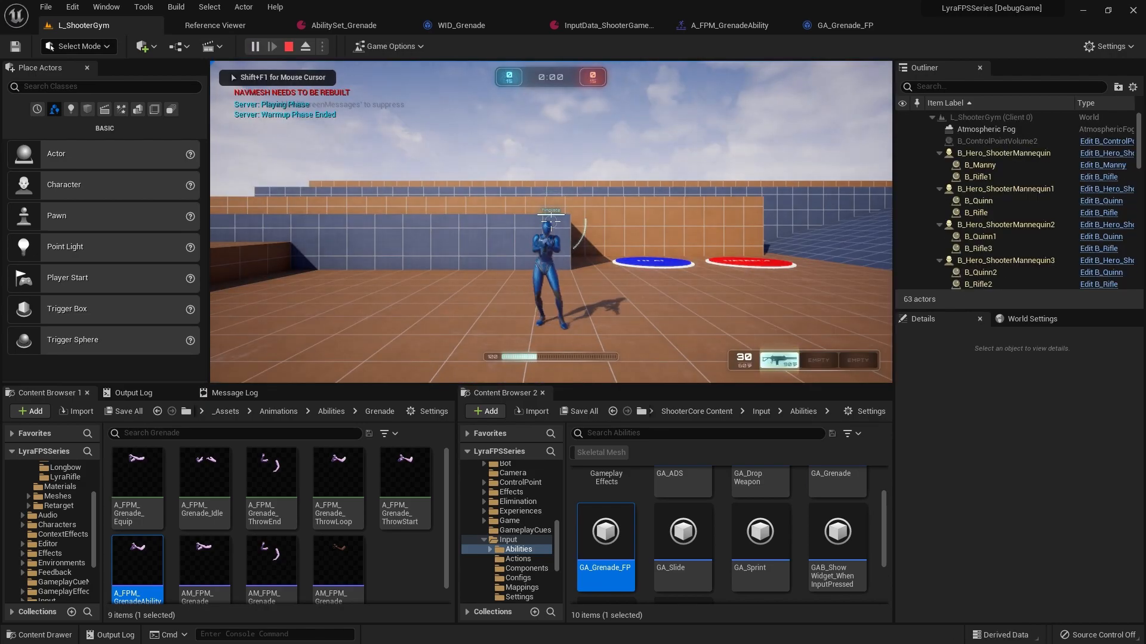
{"action": "key", "text": "q"}
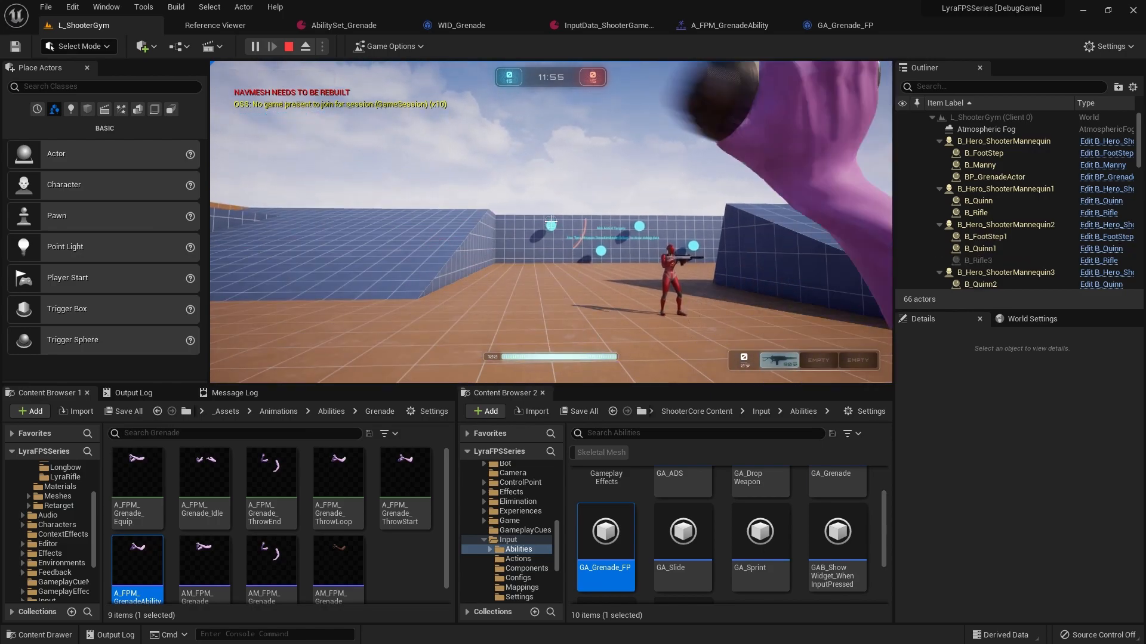
{"action": "key", "text": "d"}
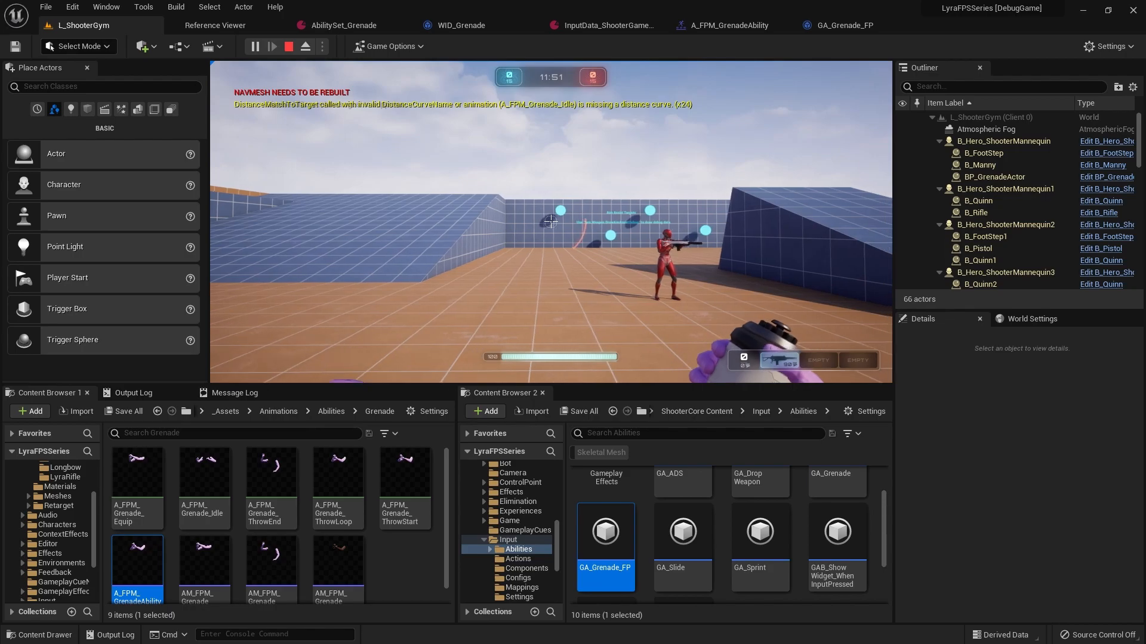
{"action": "key", "text": "a"}
{"action": "key", "text": "d"}
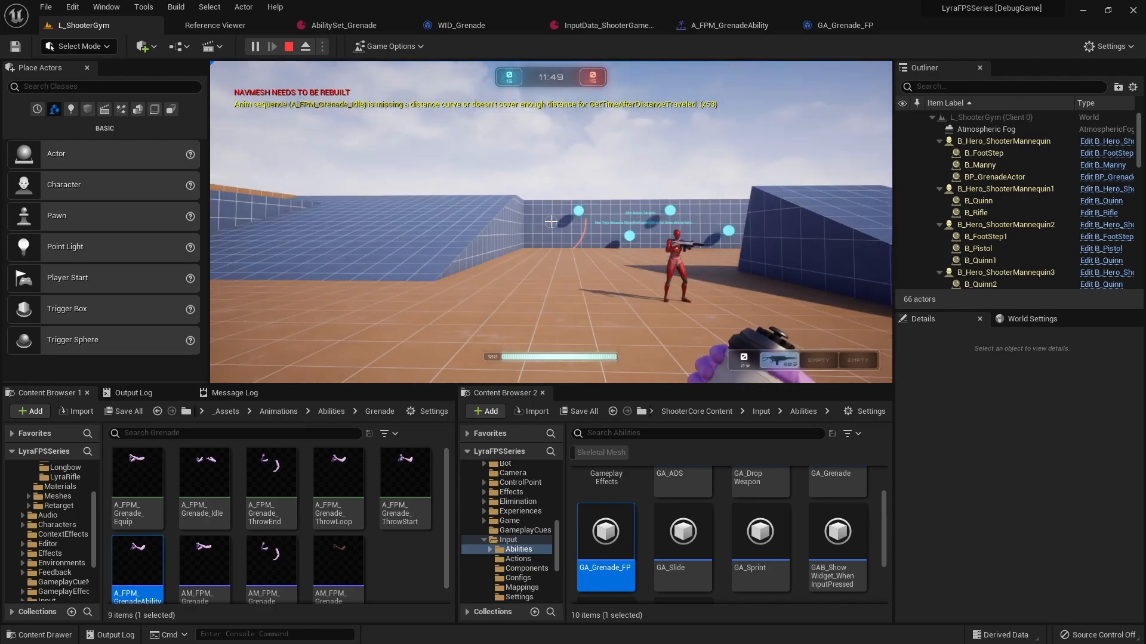
{"action": "left_click", "coordinate": [551, 221]}
{"action": "key", "text": "w"}
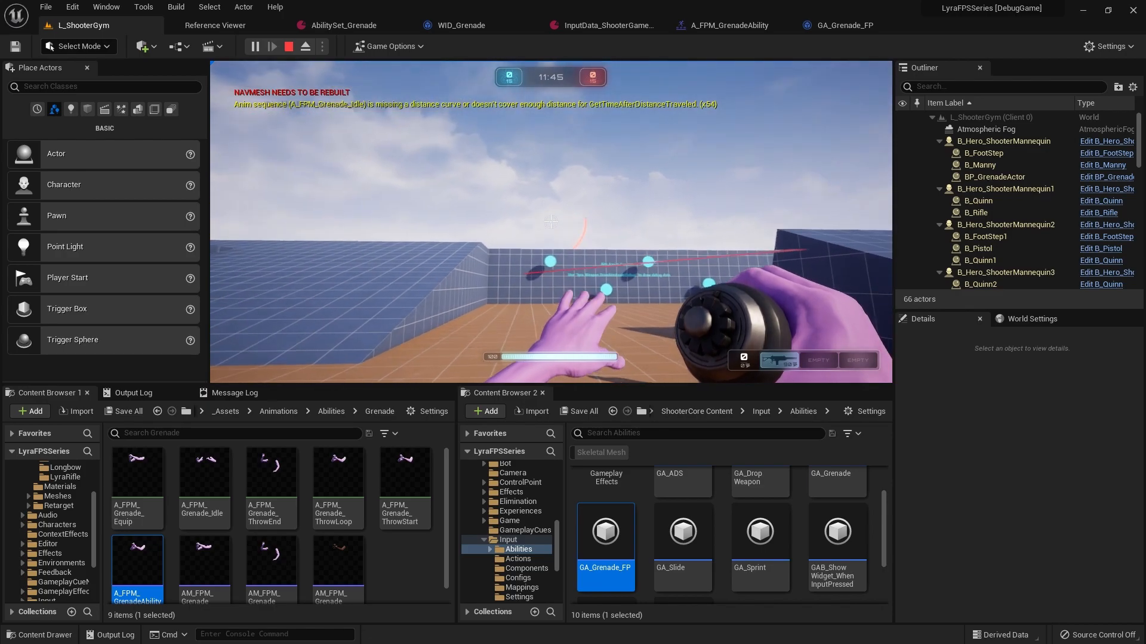
{"action": "left_click", "coordinate": [551, 221]}
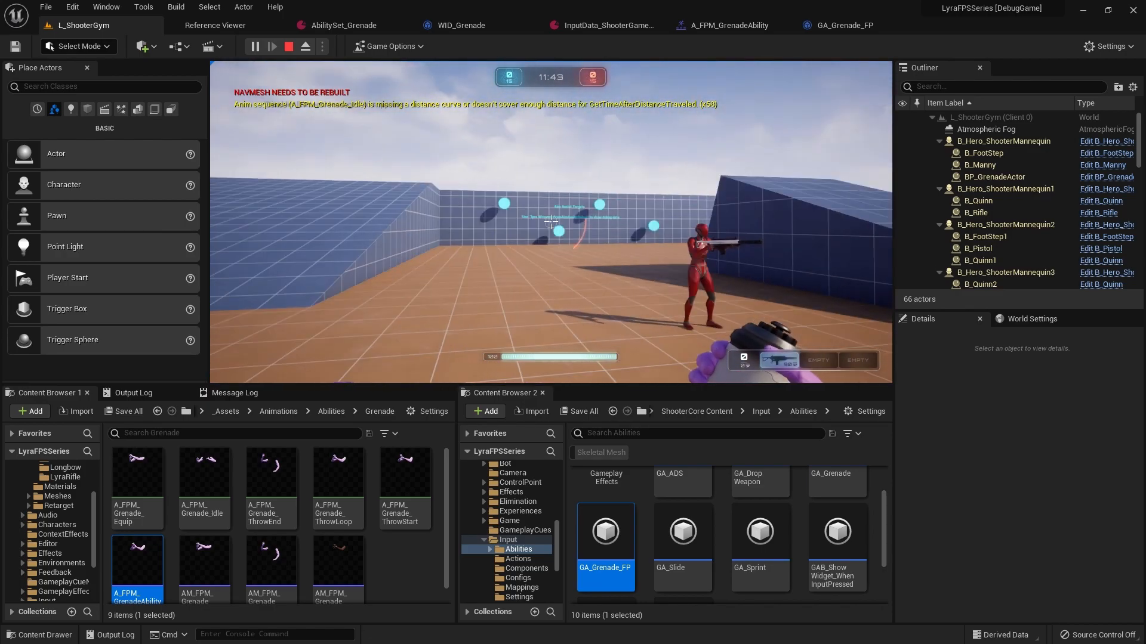
{"action": "key", "text": "Escape"}
{"action": "left_click", "coordinate": [558, 245]}
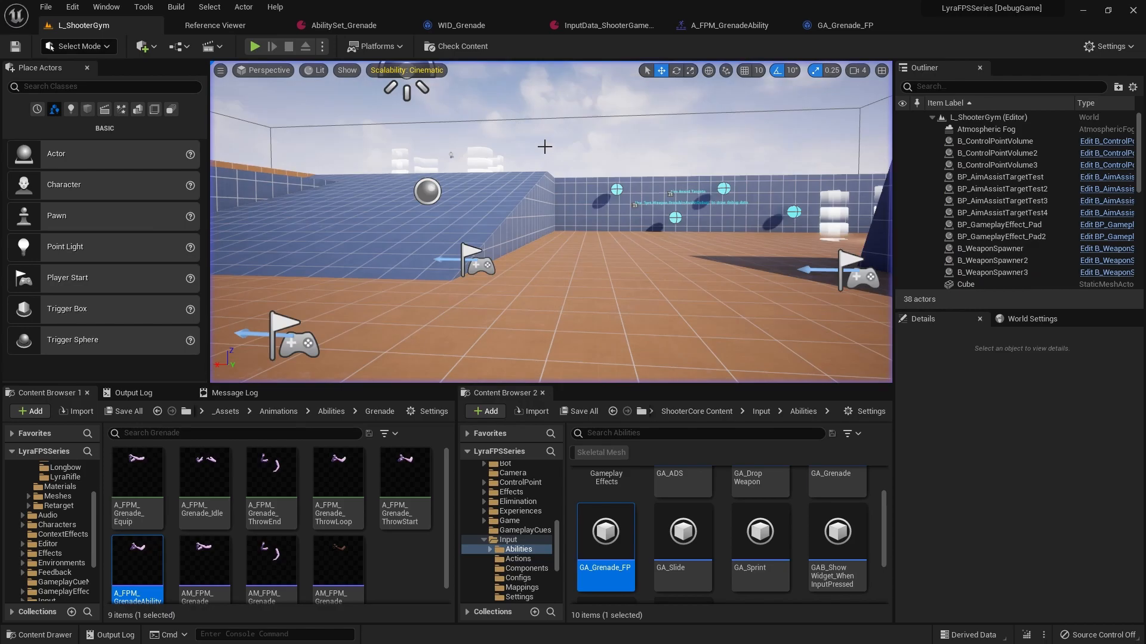
{"action": "left_click", "coordinate": [847, 26]}
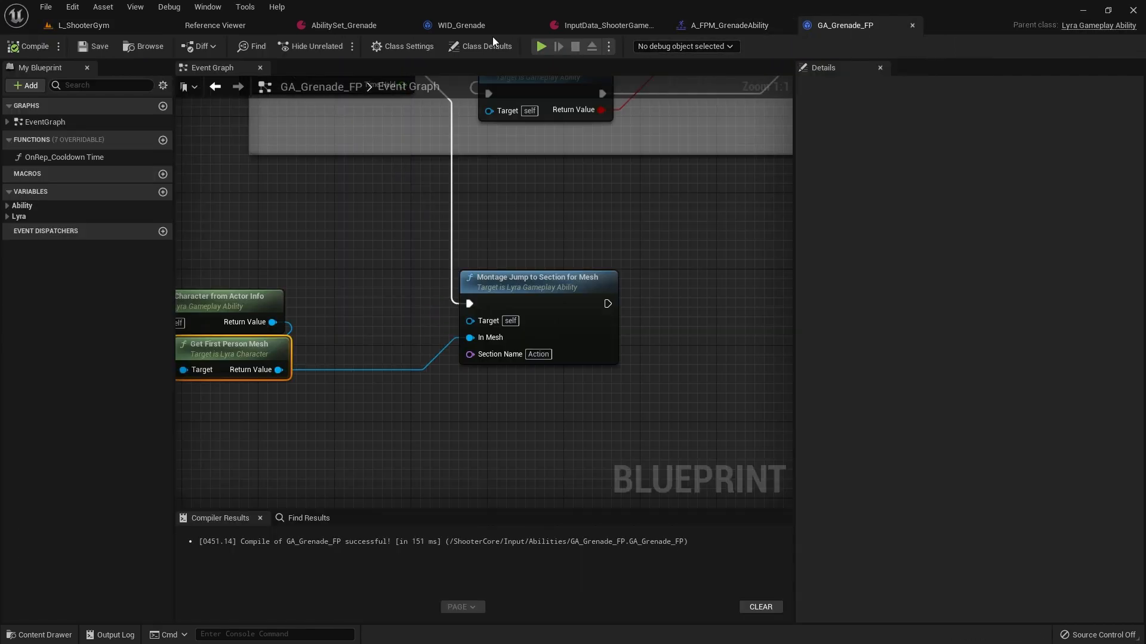
Check the sections and notify in the A_FPM_GrenadeAbility montage and return to the GA_Grenade_FP graph.
{"action": "left_click", "coordinate": [736, 31]}
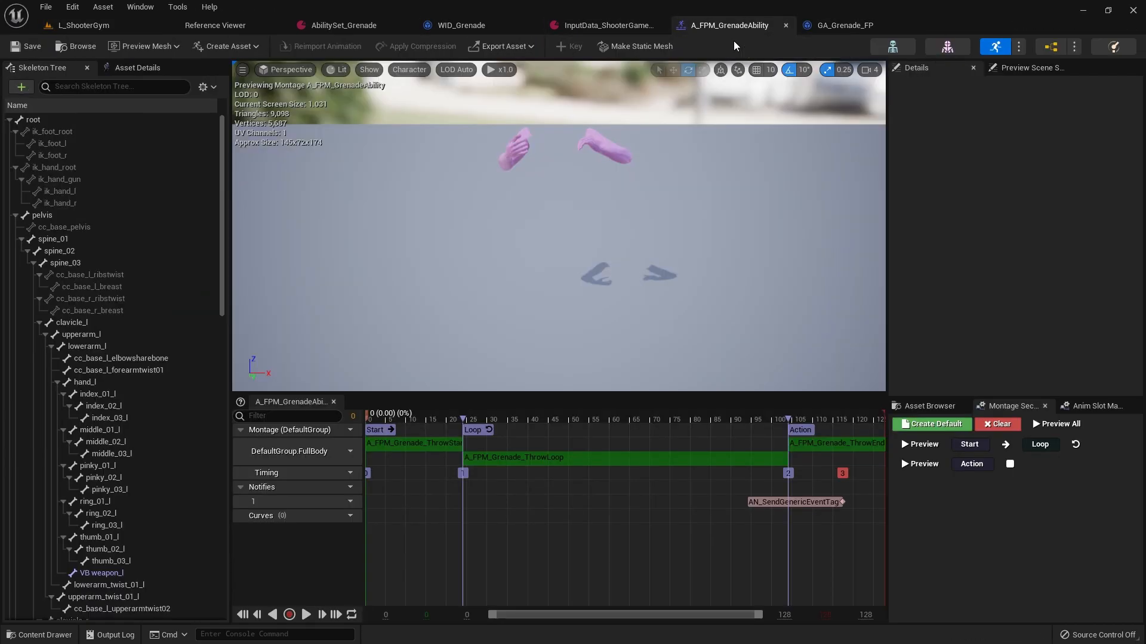
{"action": "left_click", "coordinate": [475, 27]}
{"action": "left_click", "coordinate": [864, 27]}
Replace the Throw Grenade call on the montage node's Event Received output with a Print String reading "Throwing Grenade", and compile the blueprint.
{"action": "scroll", "coordinate": [651, 251], "scroll_direction": "down", "scroll_amount": 6}
{"action": "right_click_drag", "start_coordinate": [401, 247], "coordinate": [378, 356]}
{"action": "scroll", "coordinate": [418, 284], "scroll_direction": "up", "scroll_amount": 7}
{"action": "scroll", "coordinate": [417, 284], "scroll_direction": "down", "scroll_amount": 5}
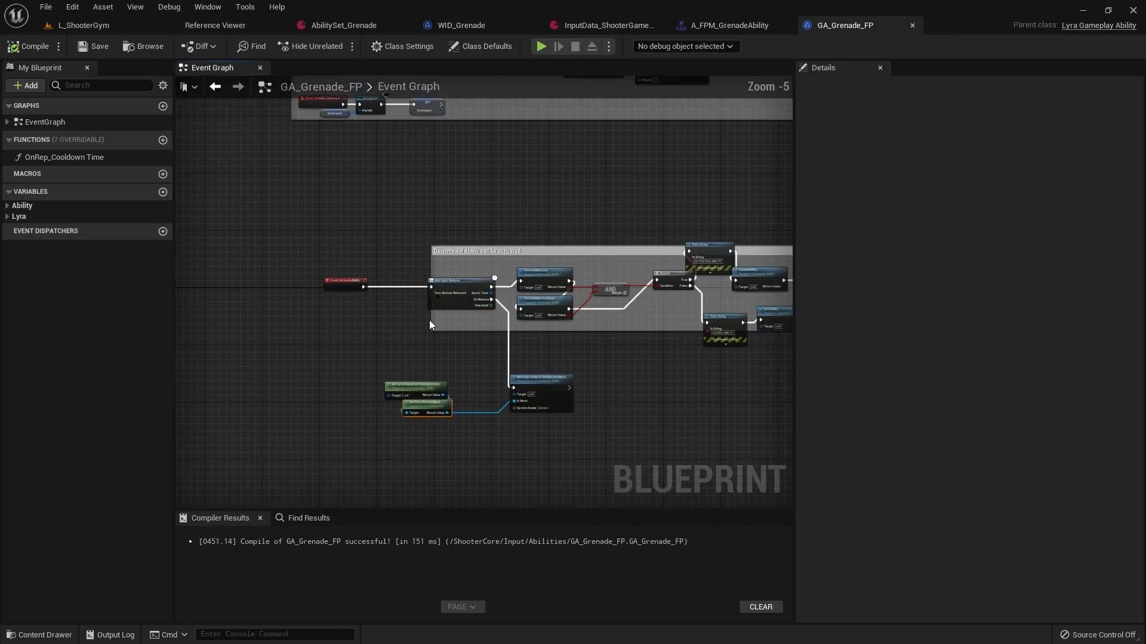
{"action": "scroll", "coordinate": [659, 352], "scroll_direction": "down", "scroll_amount": 2}
{"action": "right_click_drag", "start_coordinate": [659, 352], "coordinate": [423, 370]}
{"action": "scroll", "coordinate": [430, 332], "scroll_direction": "up", "scroll_amount": 6}
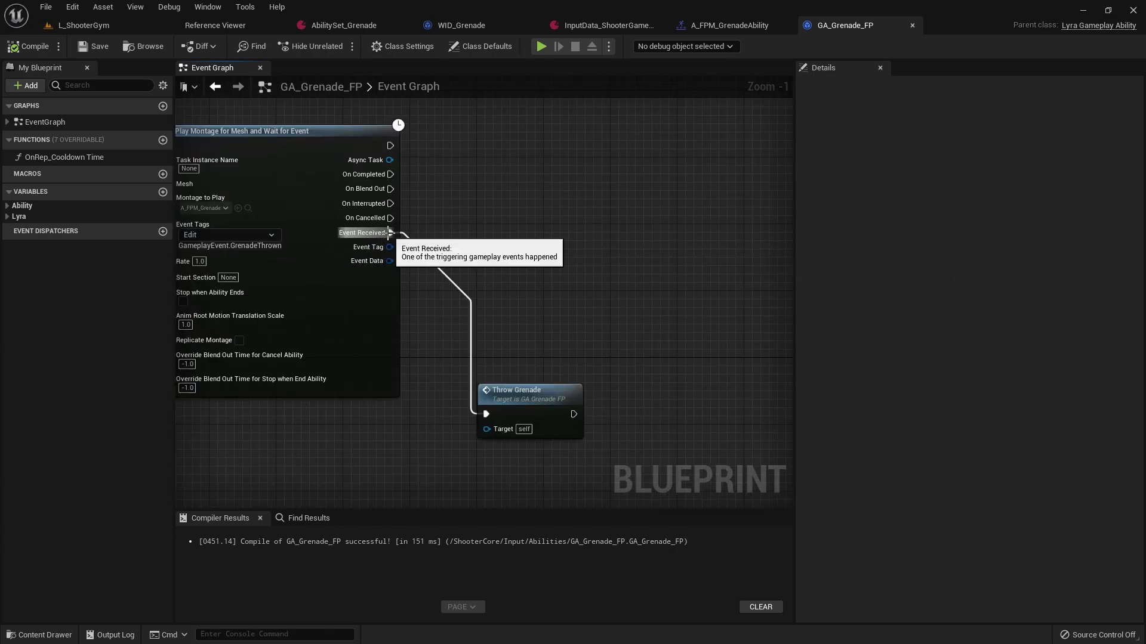
{"action": "left_click_drag", "start_coordinate": [499, 418], "coordinate": [674, 401]}
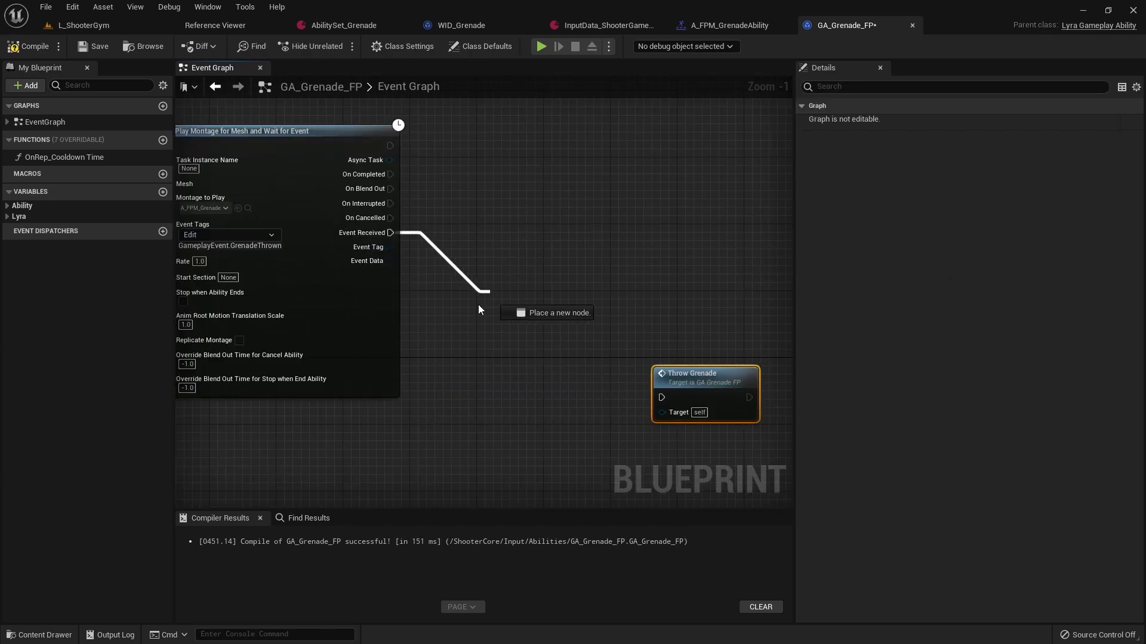
{"action": "left_click_drag", "start_coordinate": [478, 304], "coordinate": [478, 304]}
{"action": "type", "text": "printst"}
{"action": "key", "text": "Return"}
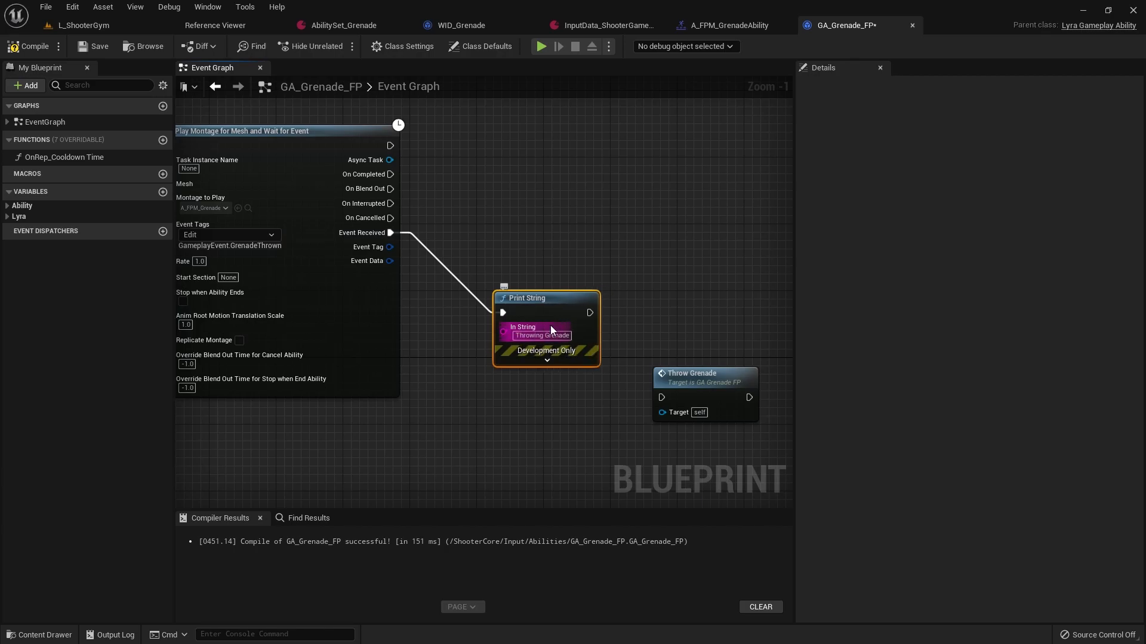
{"action": "left_click", "coordinate": [27, 46]}
Play L_ShooterGym to test the throw with the new Print String, end the play session, and return to the GA_Grenade_FP graph.
{"action": "left_click", "coordinate": [83, 25]}
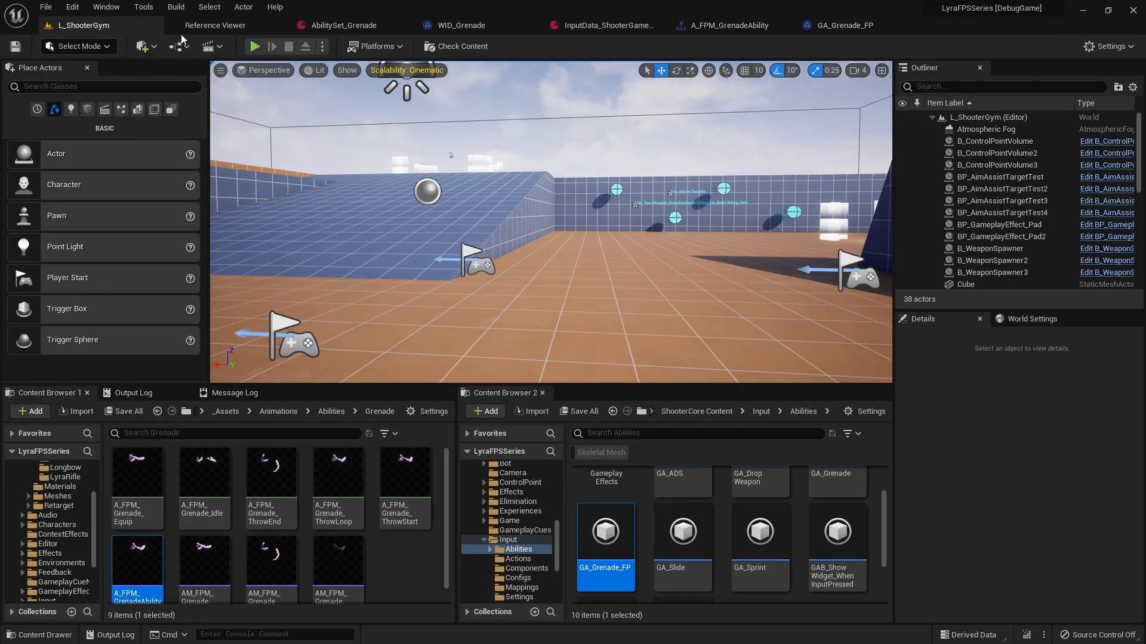
{"action": "left_click", "coordinate": [255, 46]}
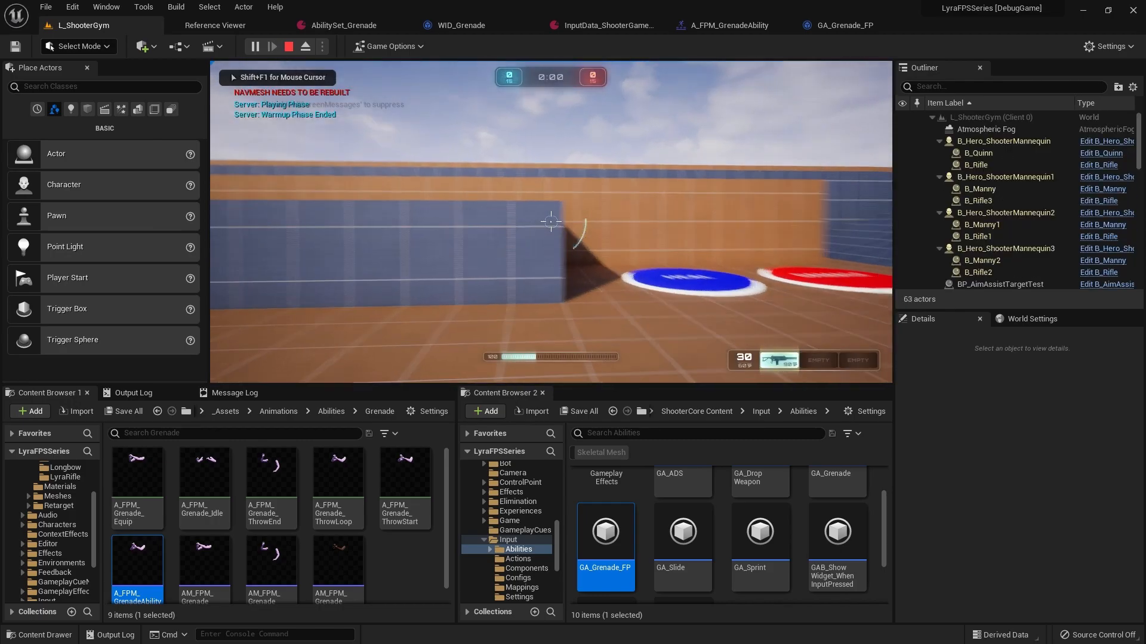
{"action": "key", "text": "q"}
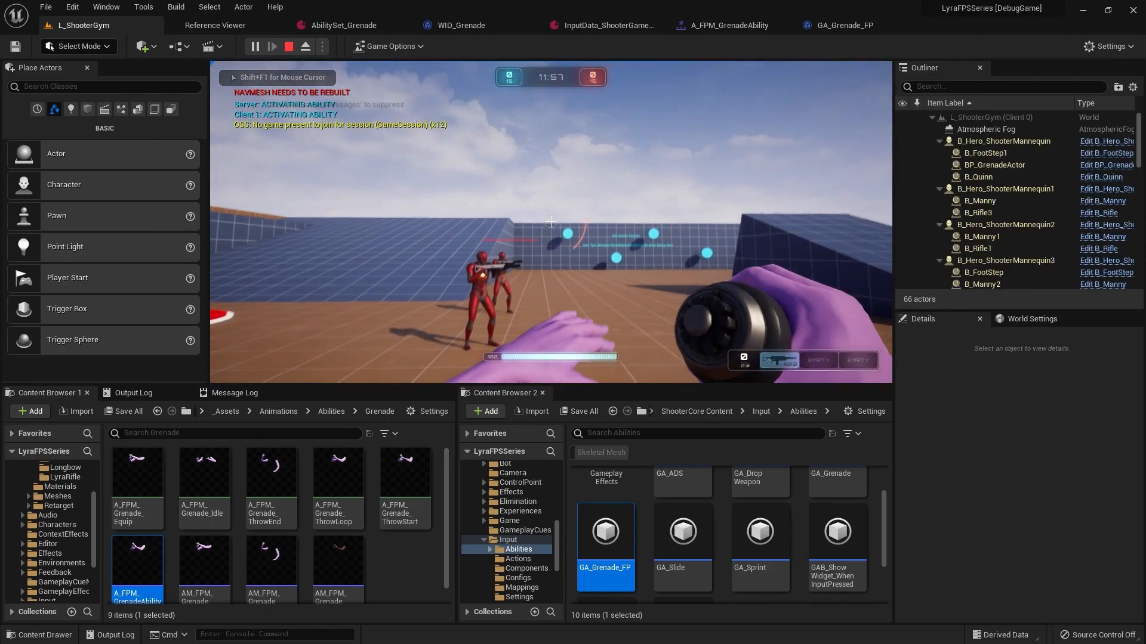
{"action": "key", "text": "w"}
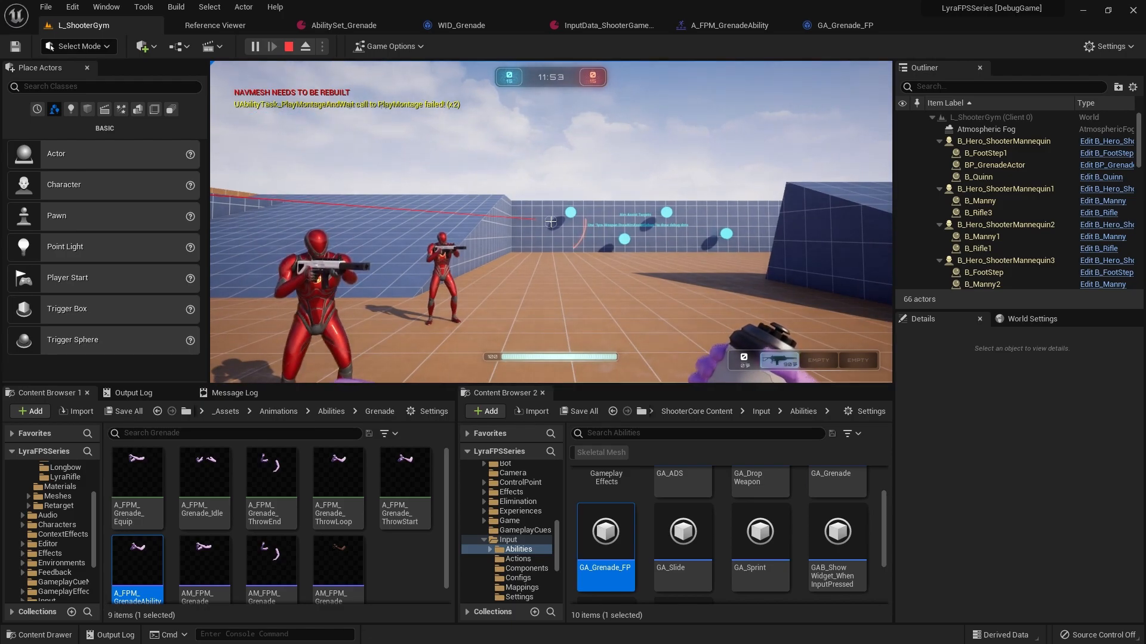
{"action": "key", "text": "Escape"}
{"action": "left_click", "coordinate": [550, 247]}
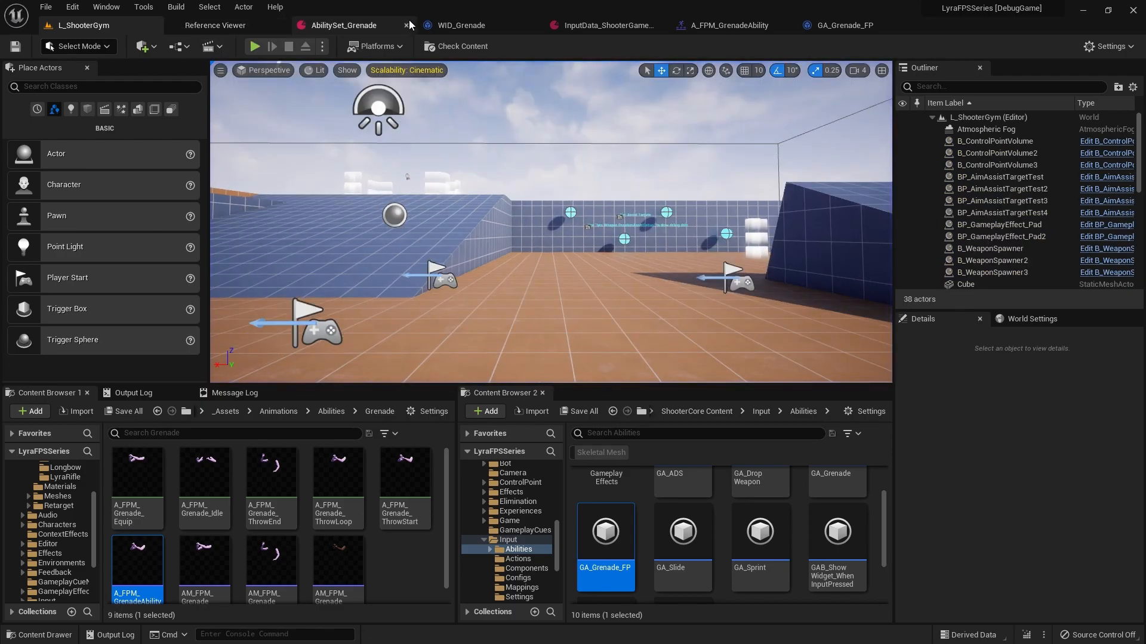
{"action": "left_click", "coordinate": [878, 29]}
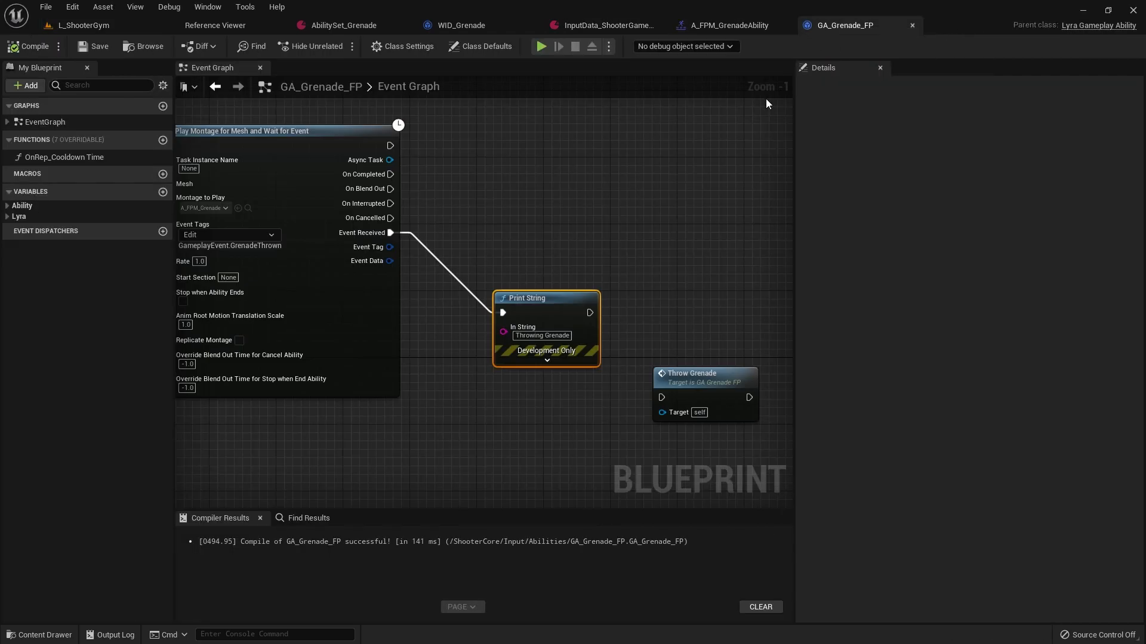
Show the advanced options of the "Throwing Grenade" Print String node and set its Text Color to red.
{"action": "left_click", "coordinate": [547, 360]}
{"action": "right_click_drag", "start_coordinate": [549, 382], "coordinate": [514, 310]}
{"action": "left_click", "coordinate": [514, 311]}
{"action": "left_click", "coordinate": [573, 348]}
{"action": "left_click", "coordinate": [689, 614]}
{"action": "left_click", "coordinate": [510, 327]}
{"action": "left_click", "coordinate": [374, 384]}
Trace the GA_Grenade_FP graph from the activation checks through the spawn and targeting logic to the montage's Event Received output.
{"action": "scroll", "coordinate": [374, 383], "scroll_direction": "down", "scroll_amount": 6}
{"action": "right_click_drag", "start_coordinate": [230, 392], "coordinate": [656, 354]}
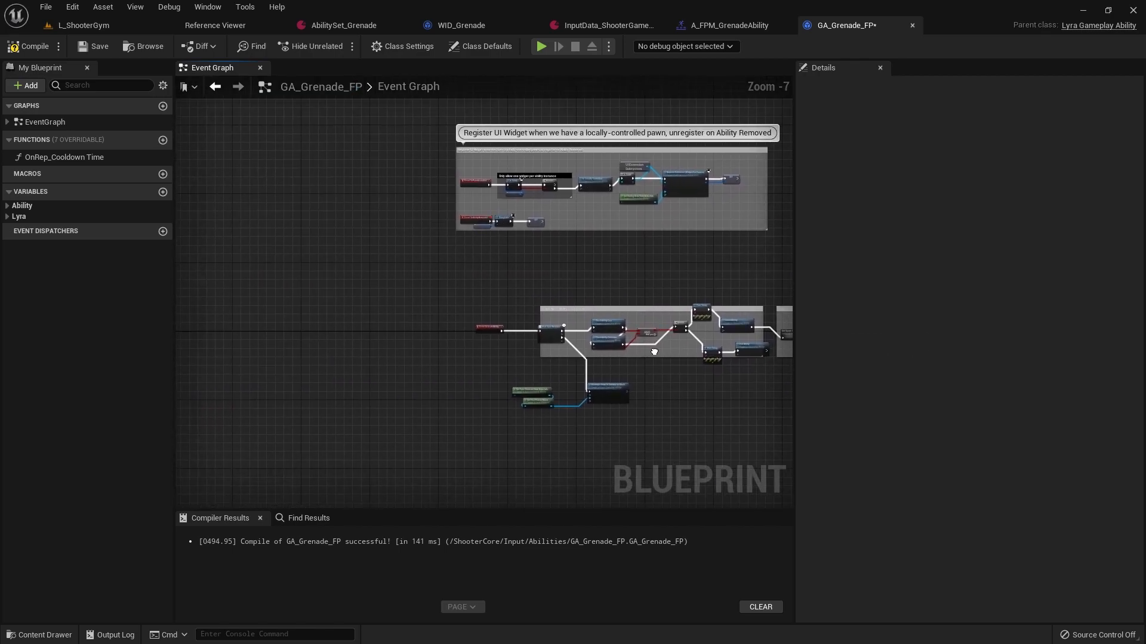
{"action": "scroll", "coordinate": [639, 353], "scroll_direction": "up", "scroll_amount": 5}
{"action": "right_click_drag", "start_coordinate": [758, 389], "coordinate": [225, 364]}
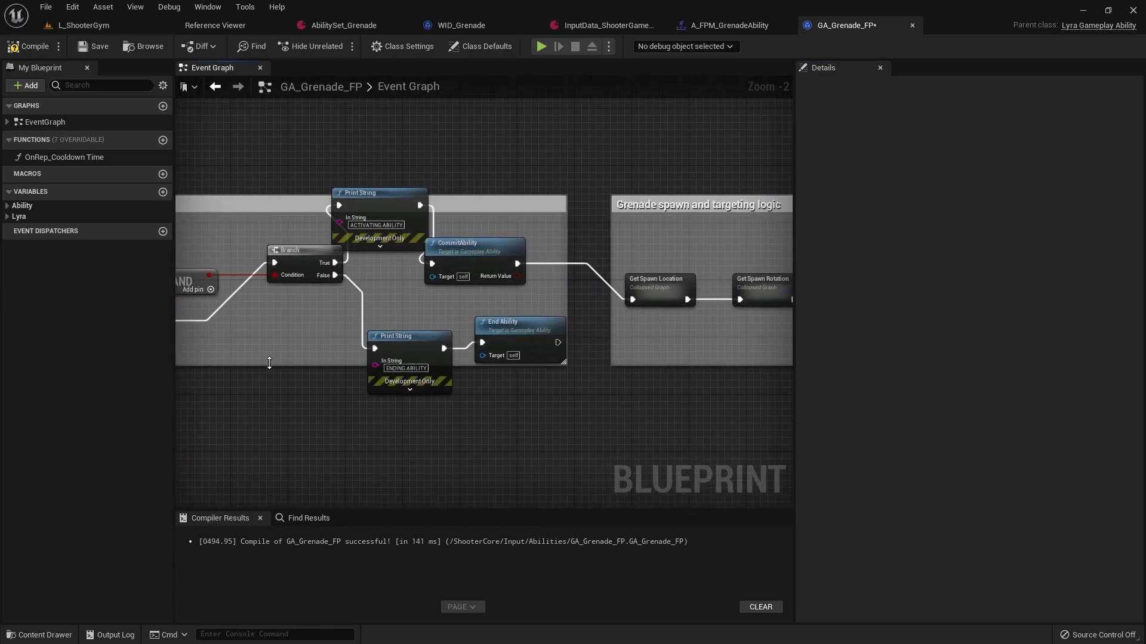
{"action": "right_click_drag", "start_coordinate": [770, 364], "coordinate": [437, 348]}
{"action": "scroll", "coordinate": [727, 270], "scroll_direction": "down", "scroll_amount": 2}
{"action": "right_click_drag", "start_coordinate": [731, 286], "coordinate": [451, 336]}
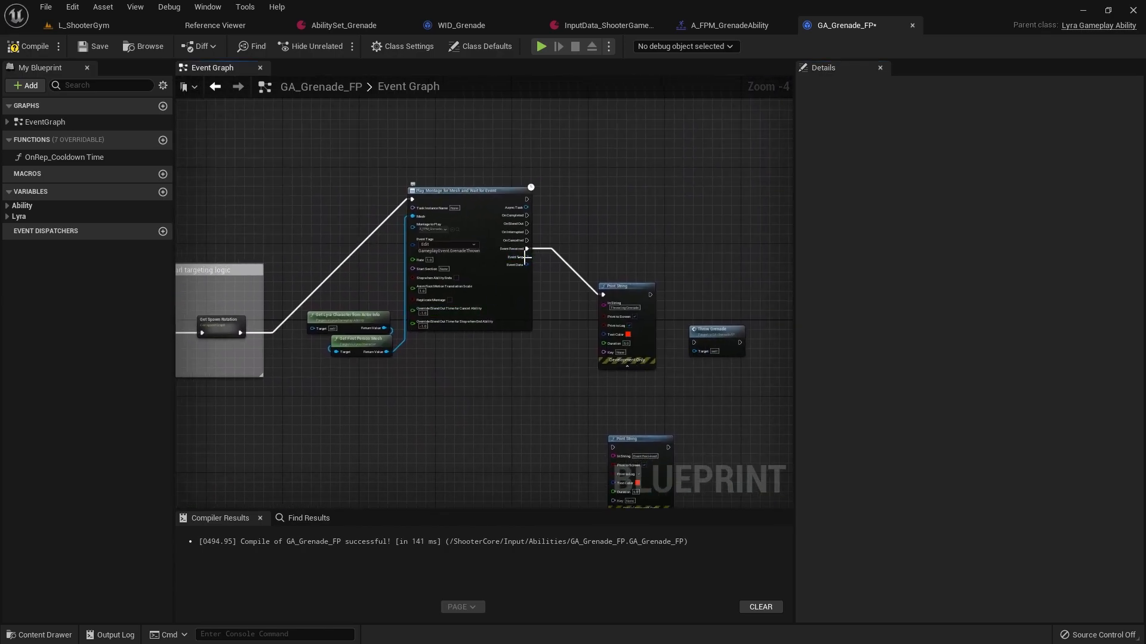
{"action": "scroll", "coordinate": [420, 310], "scroll_direction": "down", "scroll_amount": 3}
{"action": "scroll", "coordinate": [410, 318], "scroll_direction": "up", "scroll_amount": 4}
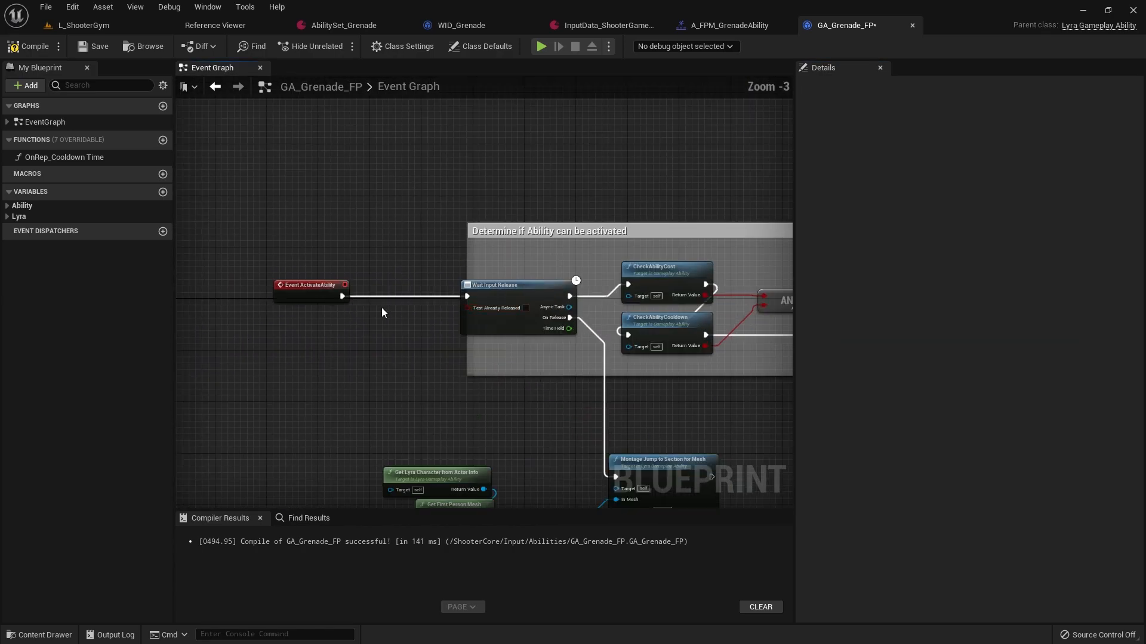
Insert a Tick and Refresh Bones node between Event ActivateAbility and Wait Input Release, moving the event back to make room.
{"action": "right_click_drag", "start_coordinate": [318, 291], "coordinate": [452, 257]}
{"action": "left_click_drag", "start_coordinate": [453, 258], "coordinate": [312, 258]}
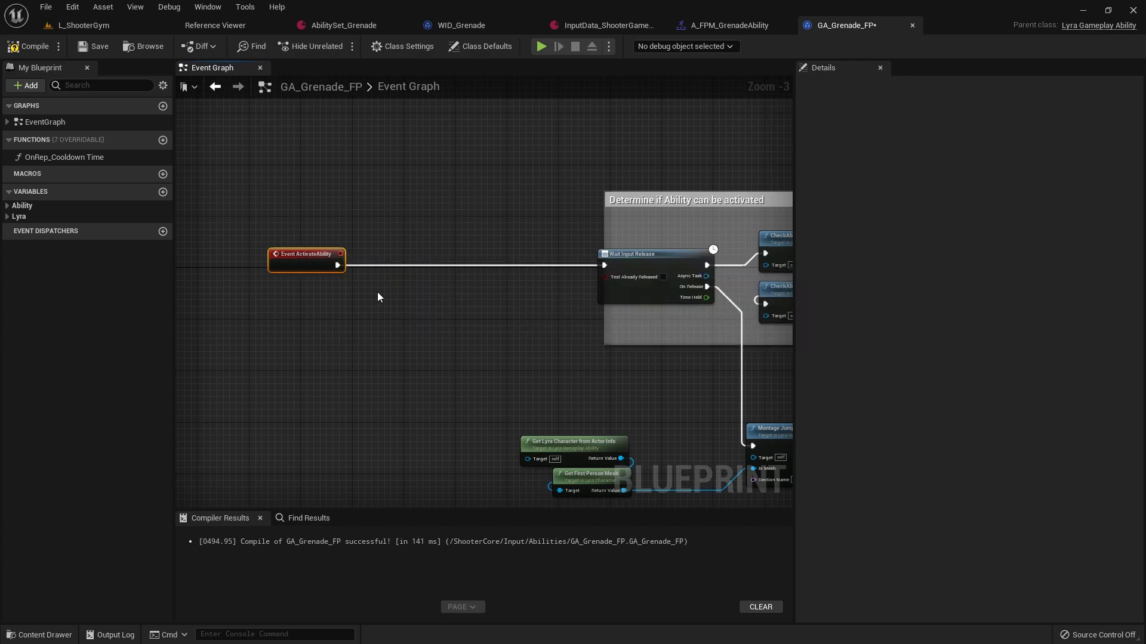
{"action": "right_click", "coordinate": [378, 293]}
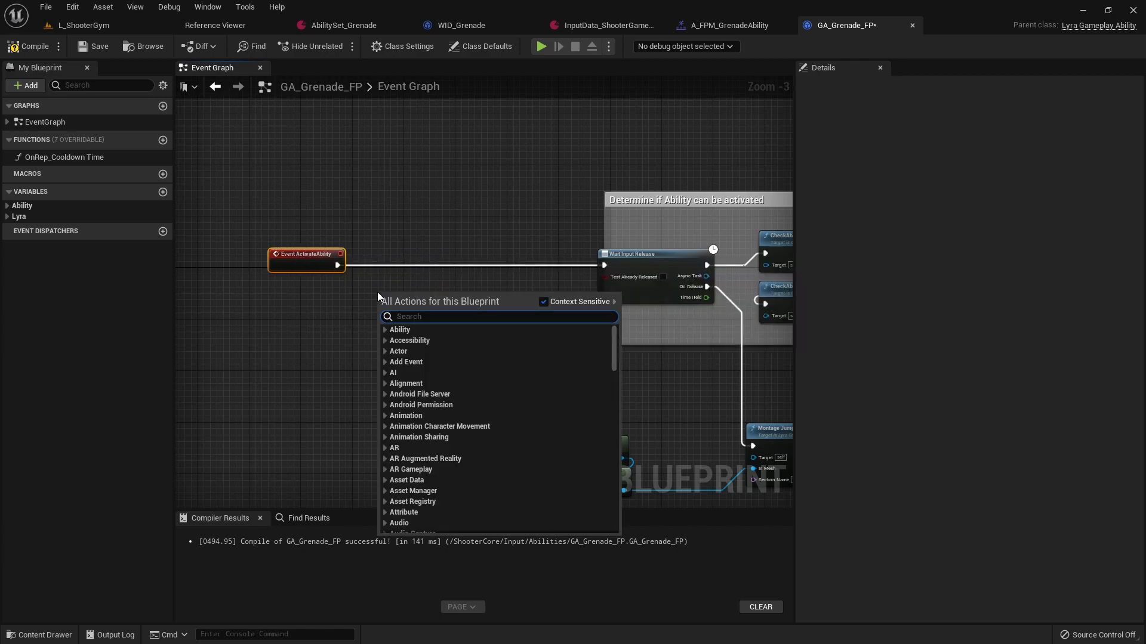
{"action": "type", "text": "tick"}
{"action": "key", "text": "Return"}
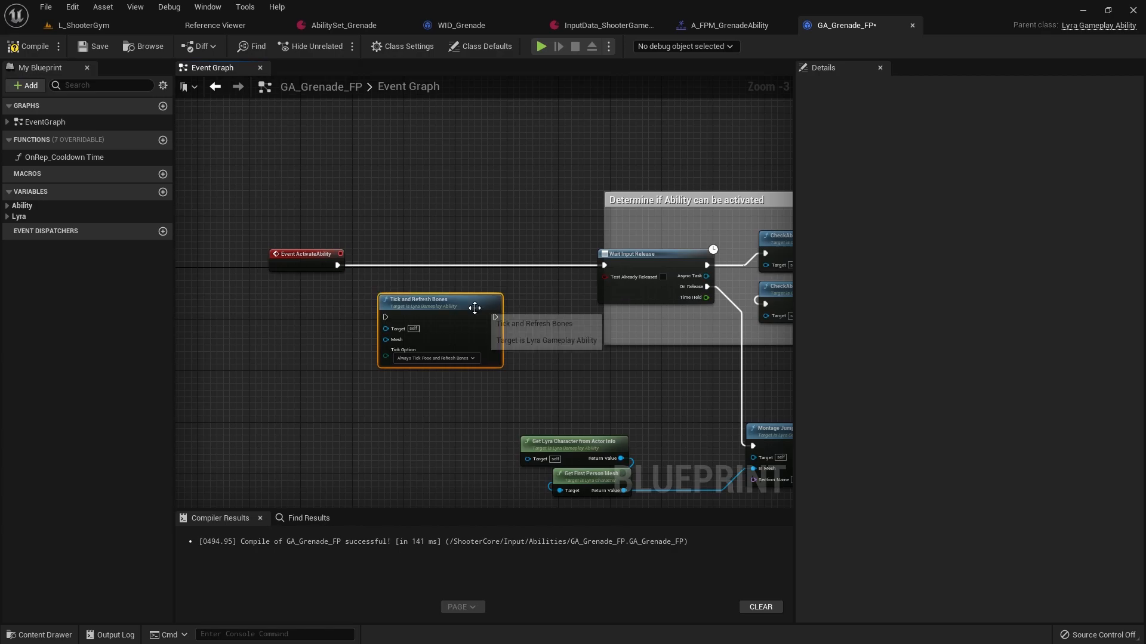
{"action": "left_click_drag", "start_coordinate": [476, 308], "coordinate": [489, 289]}
{"action": "left_click_drag", "start_coordinate": [337, 270], "coordinate": [343, 278]}
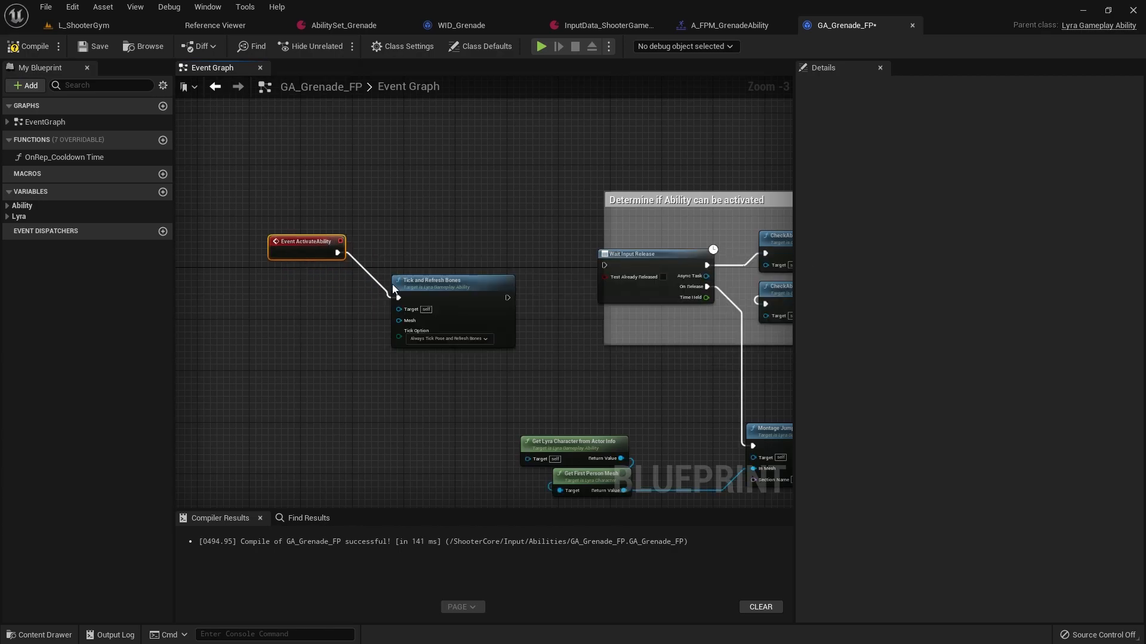
{"action": "left_click_drag", "start_coordinate": [602, 266], "coordinate": [603, 266]}
{"action": "left_click_drag", "start_coordinate": [428, 294], "coordinate": [460, 275]}
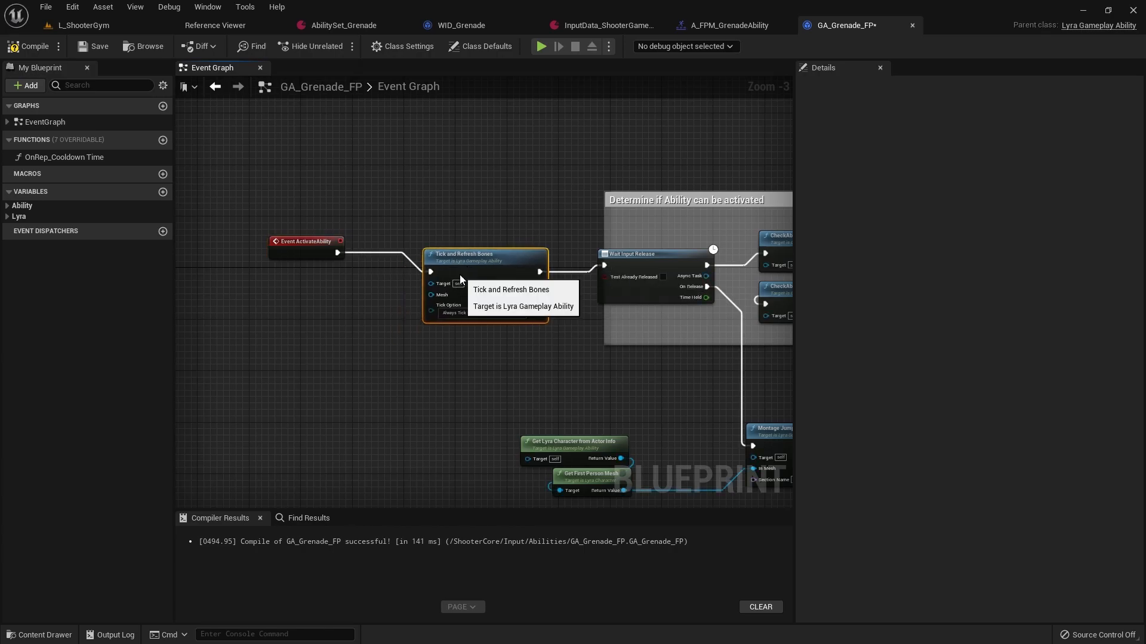
Duplicate the Lyra character and Get First Person Mesh nodes, connect them to the Tick and Refresh Bones Mesh input, and compile the blueprint.
{"action": "scroll", "coordinate": [416, 346], "scroll_direction": "up", "scroll_amount": 3}
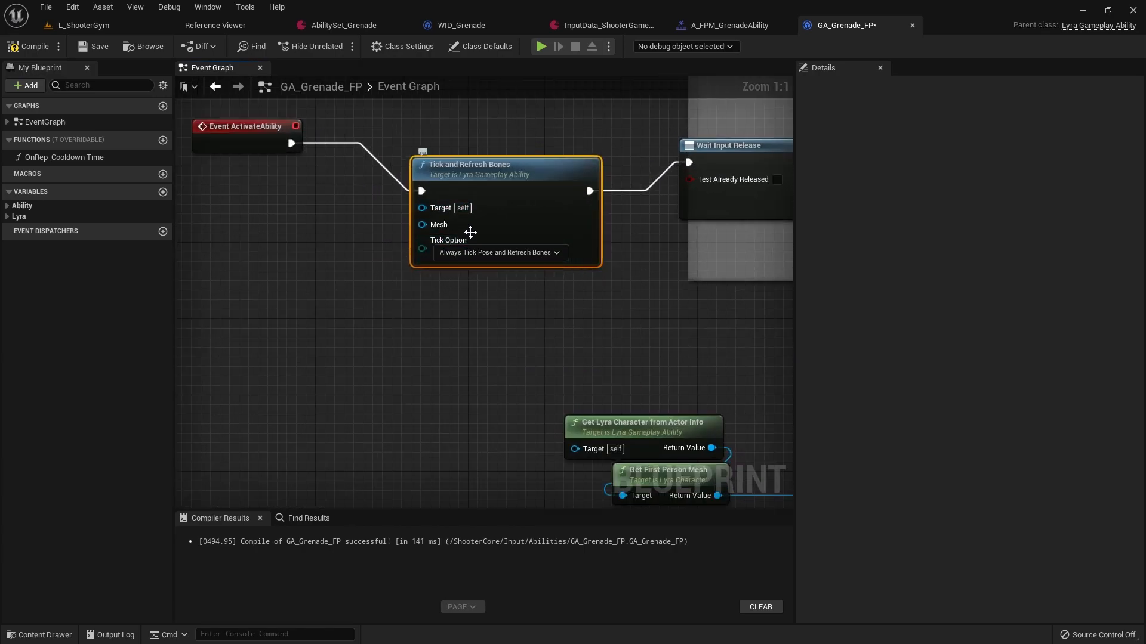
{"action": "right_click_drag", "start_coordinate": [491, 330], "coordinate": [498, 356]}
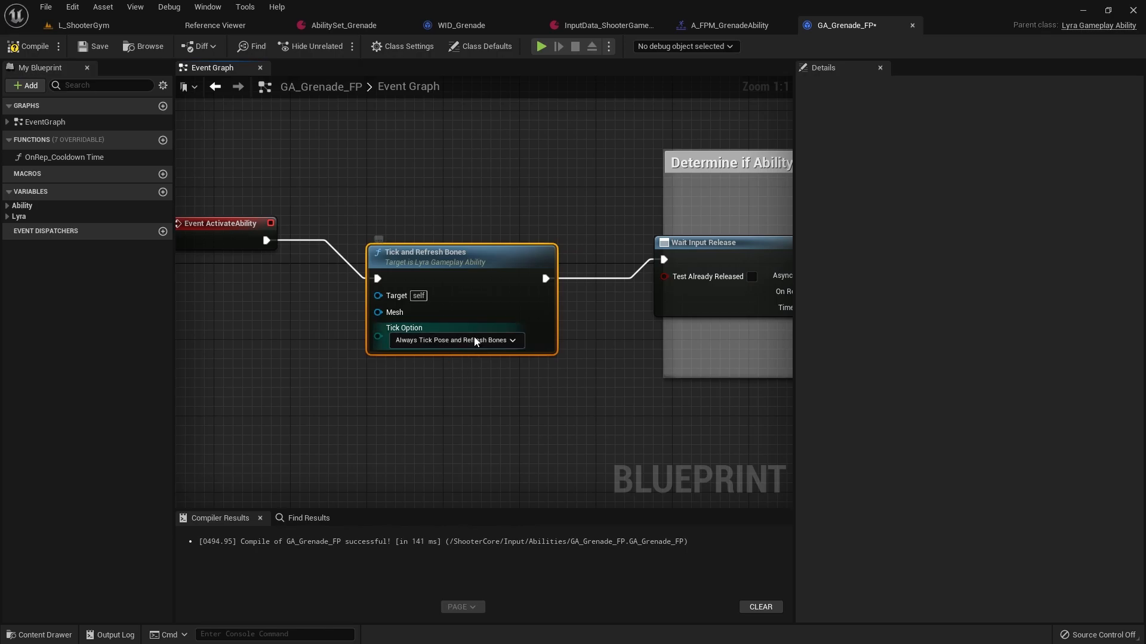
{"action": "right_click_drag", "start_coordinate": [348, 332], "coordinate": [503, 349]}
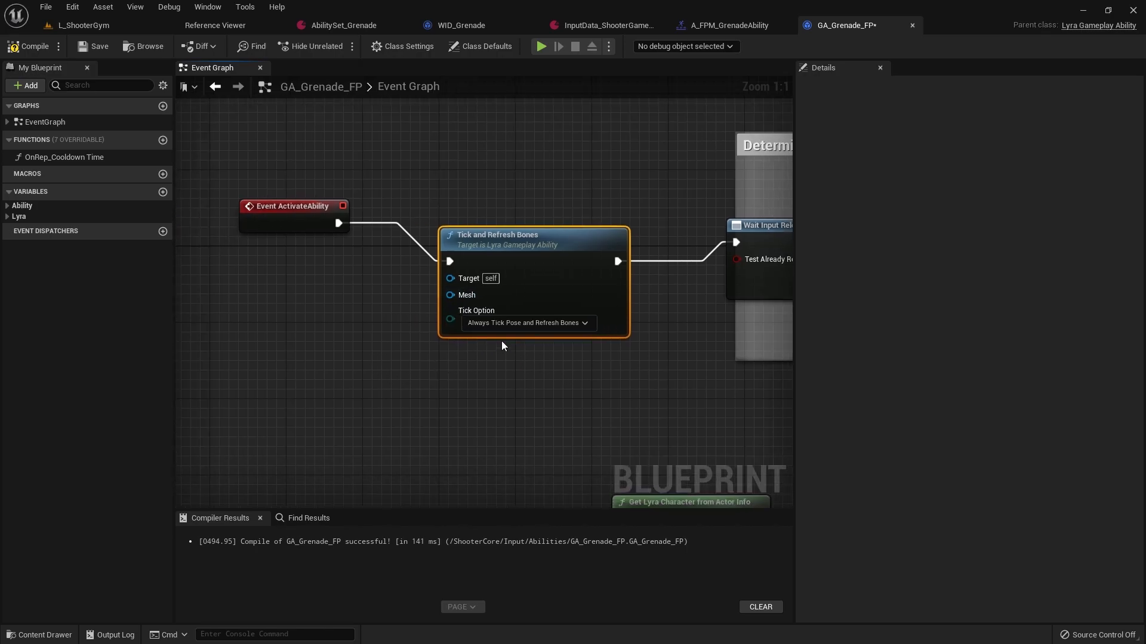
{"action": "scroll", "coordinate": [448, 302], "scroll_direction": "down", "scroll_amount": 4}
{"action": "left_click_drag", "start_coordinate": [462, 277], "coordinate": [566, 378]}
{"action": "key", "text": "ctrl+v"}
{"action": "right_click_drag", "start_coordinate": [293, 199], "coordinate": [320, 297]}
{"action": "scroll", "coordinate": [320, 286], "scroll_direction": "up", "scroll_amount": 4}
{"action": "left_click_drag", "start_coordinate": [332, 280], "coordinate": [352, 299]}
{"action": "left_click_drag", "start_coordinate": [506, 325], "coordinate": [518, 323]}
{"action": "right_click_drag", "start_coordinate": [556, 349], "coordinate": [471, 330]}
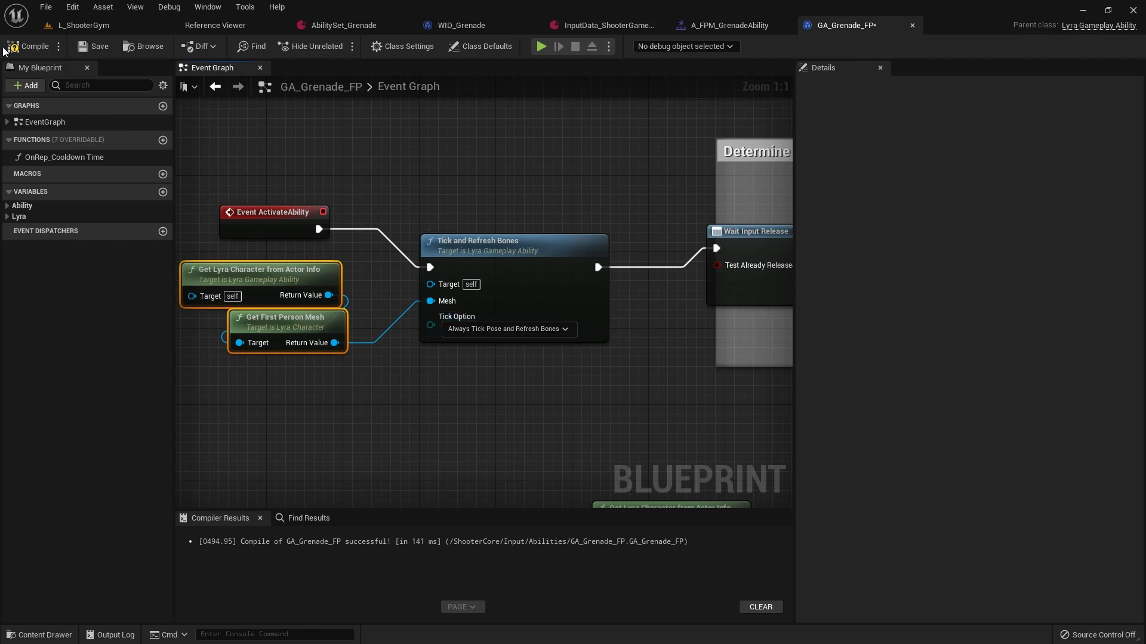
{"action": "scroll", "coordinate": [618, 348], "scroll_direction": "down", "scroll_amount": 2}
{"action": "right_click_drag", "start_coordinate": [686, 394], "coordinate": [368, 328]}
{"action": "scroll", "coordinate": [368, 328], "scroll_direction": "down", "scroll_amount": 3}
{"action": "scroll", "coordinate": [618, 326], "scroll_direction": "down", "scroll_amount": 2}
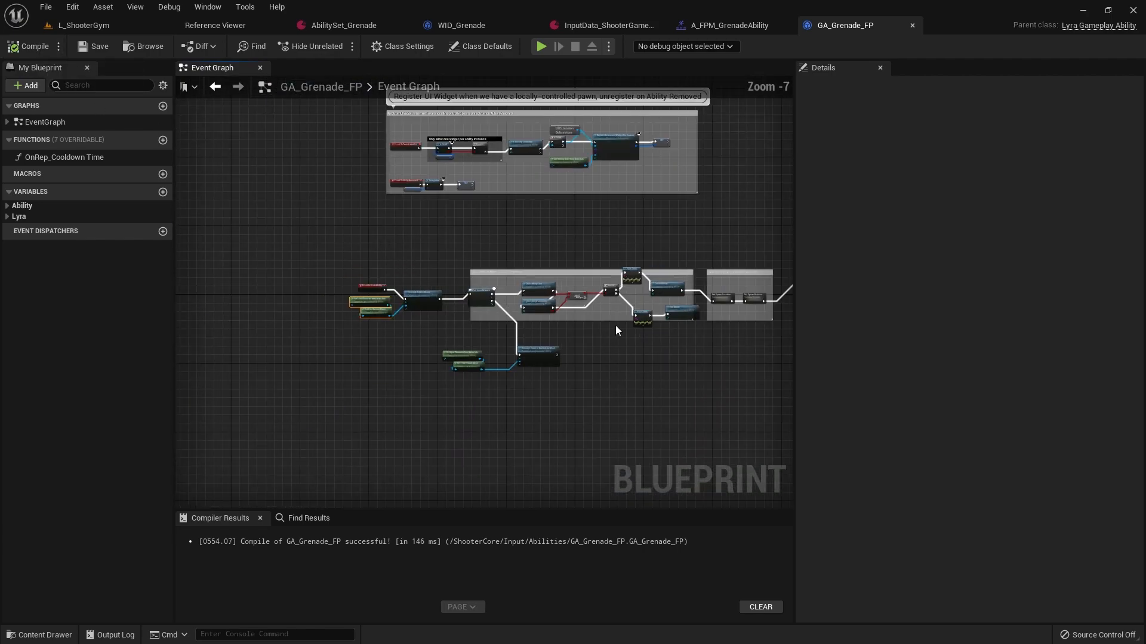
{"action": "right_click_drag", "start_coordinate": [678, 310], "coordinate": [395, 272]}
Play L_ShooterGym, equip the grenade, test holding and releasing throws while moving around with the bone refresh in place, and end the session.
{"action": "left_click", "coordinate": [80, 28]}
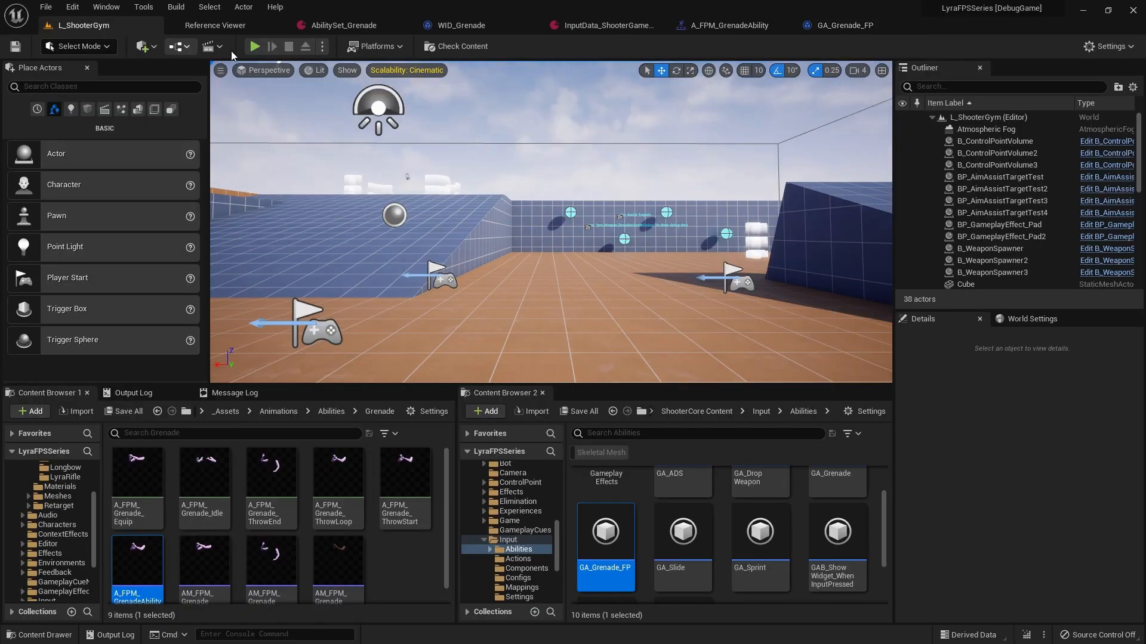
{"action": "left_click", "coordinate": [255, 46]}
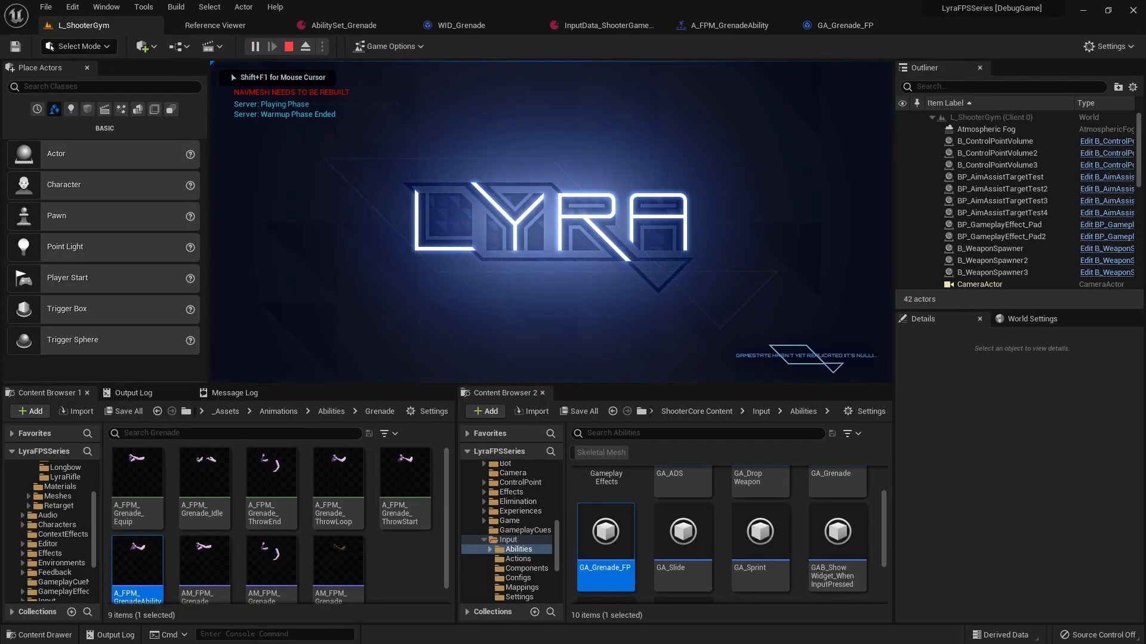
{"action": "key", "text": "q"}
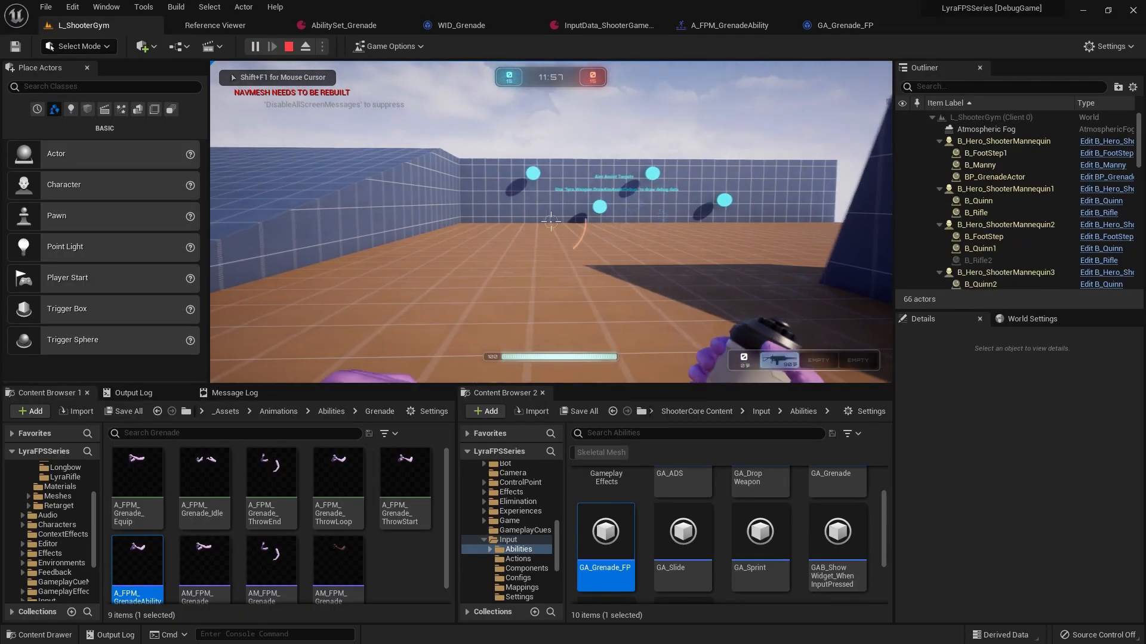
{"action": "key", "text": "s"}
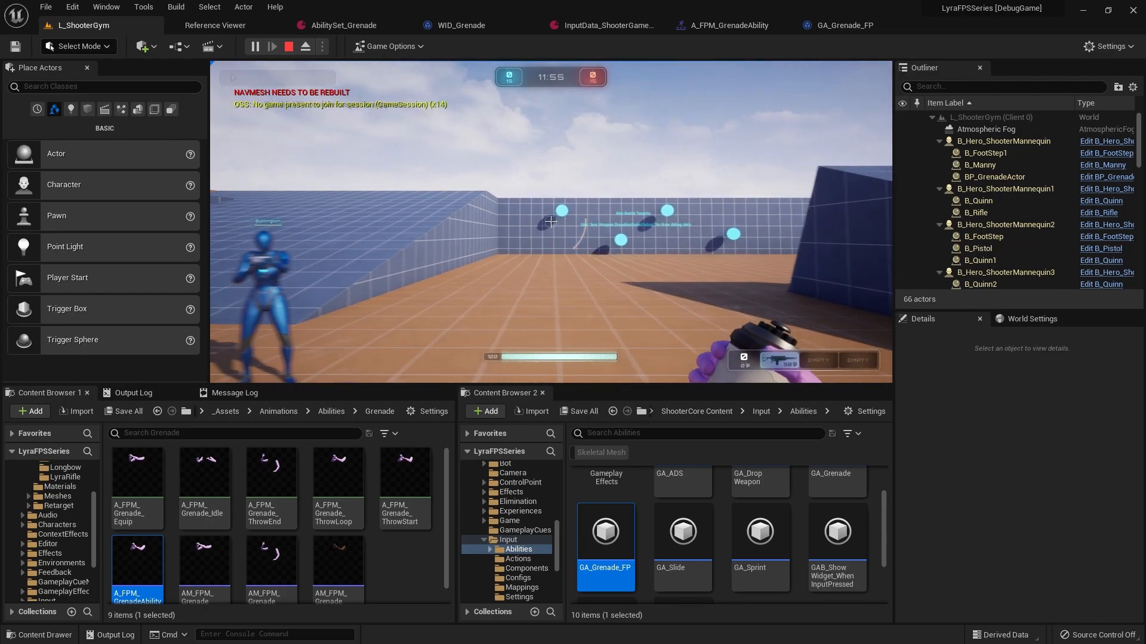
{"action": "left_click", "coordinate": [550, 222]}
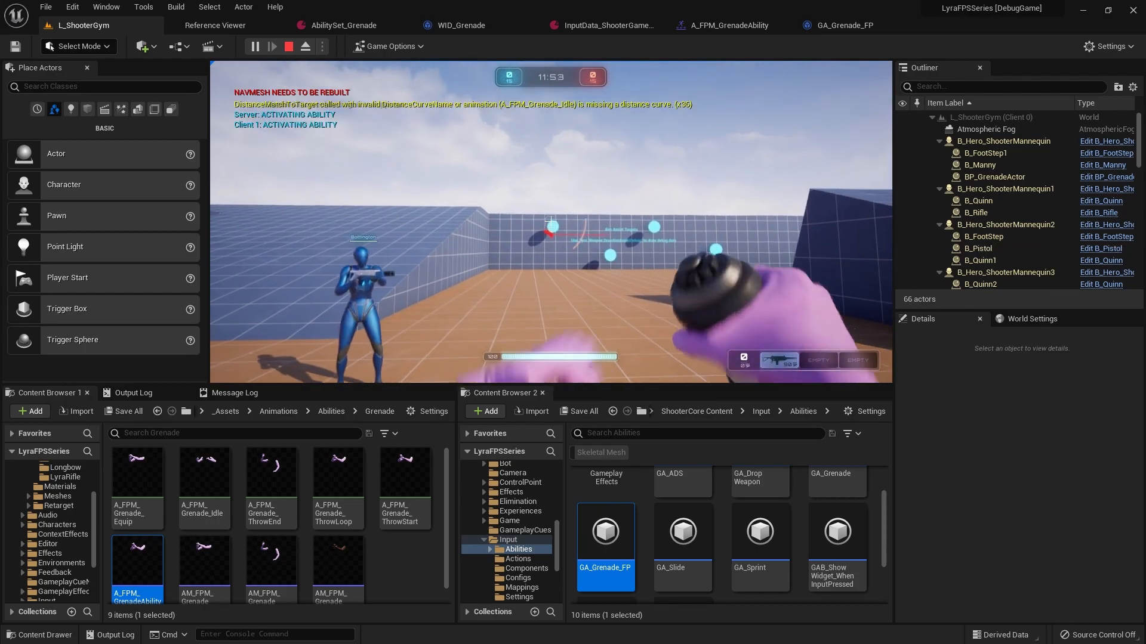
{"action": "key", "text": "w"}
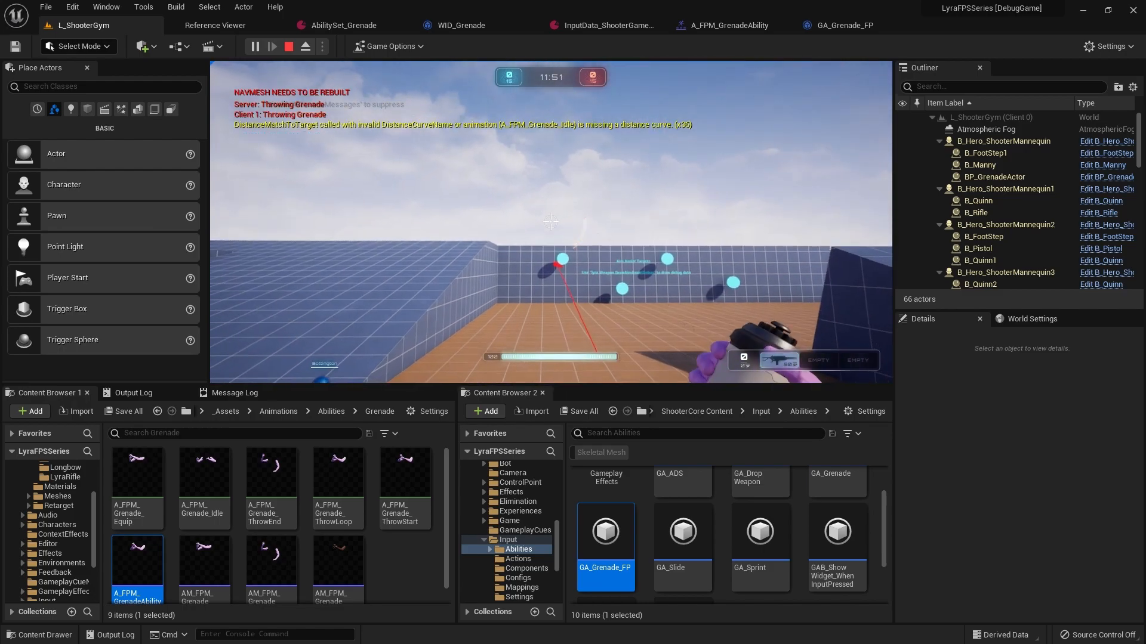
{"action": "key", "text": "s"}
{"action": "key", "text": "d"}
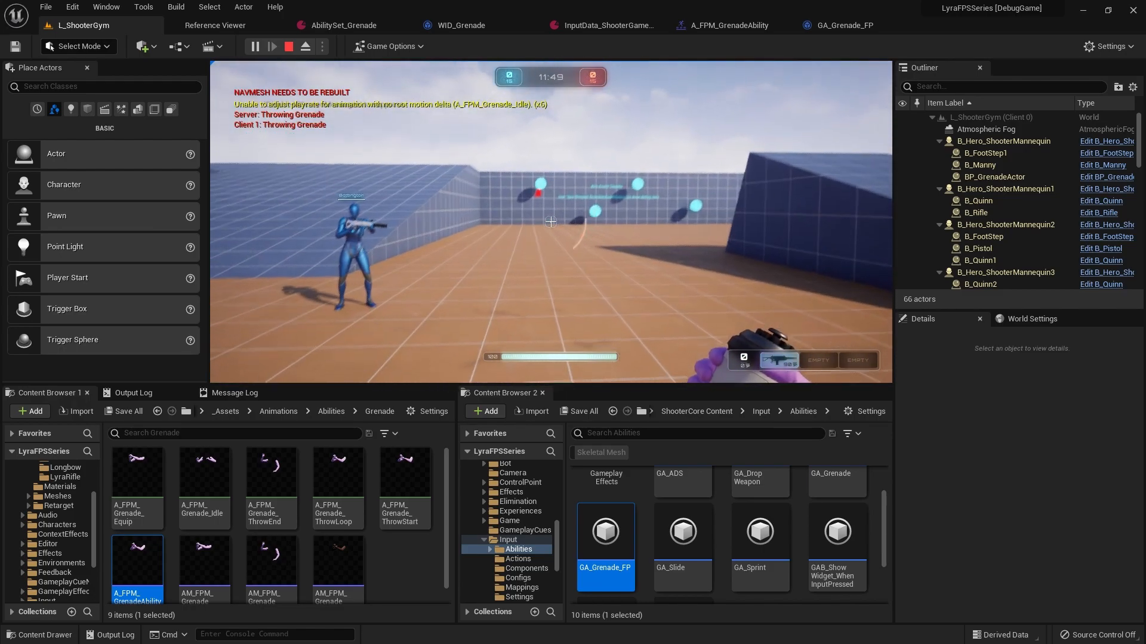
{"action": "key", "text": "s"}
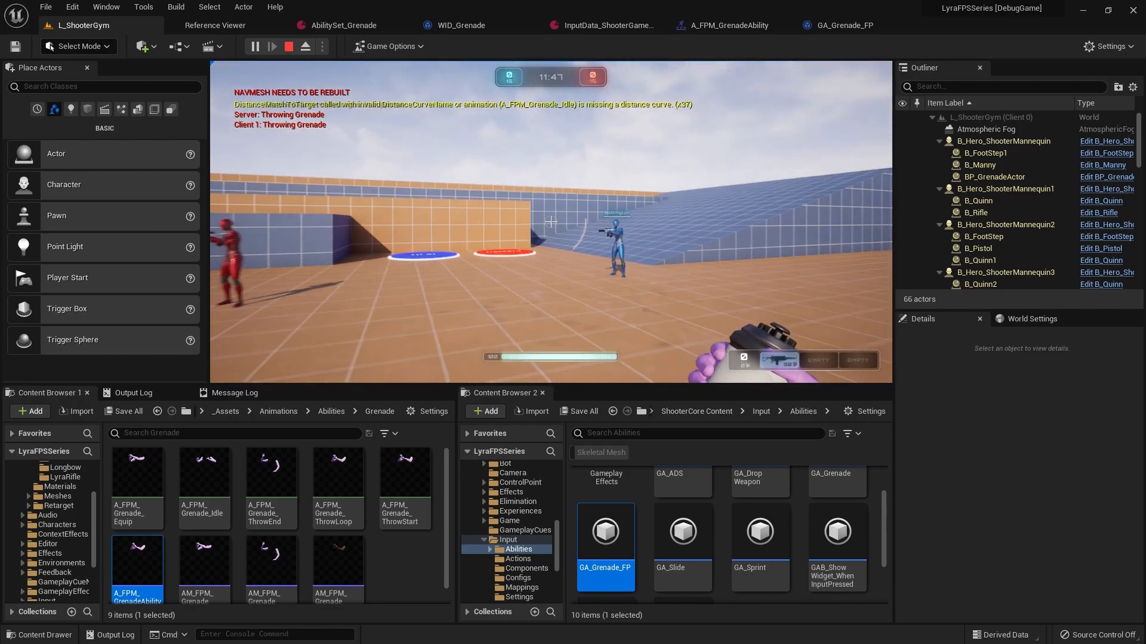
{"action": "key", "text": "a"}
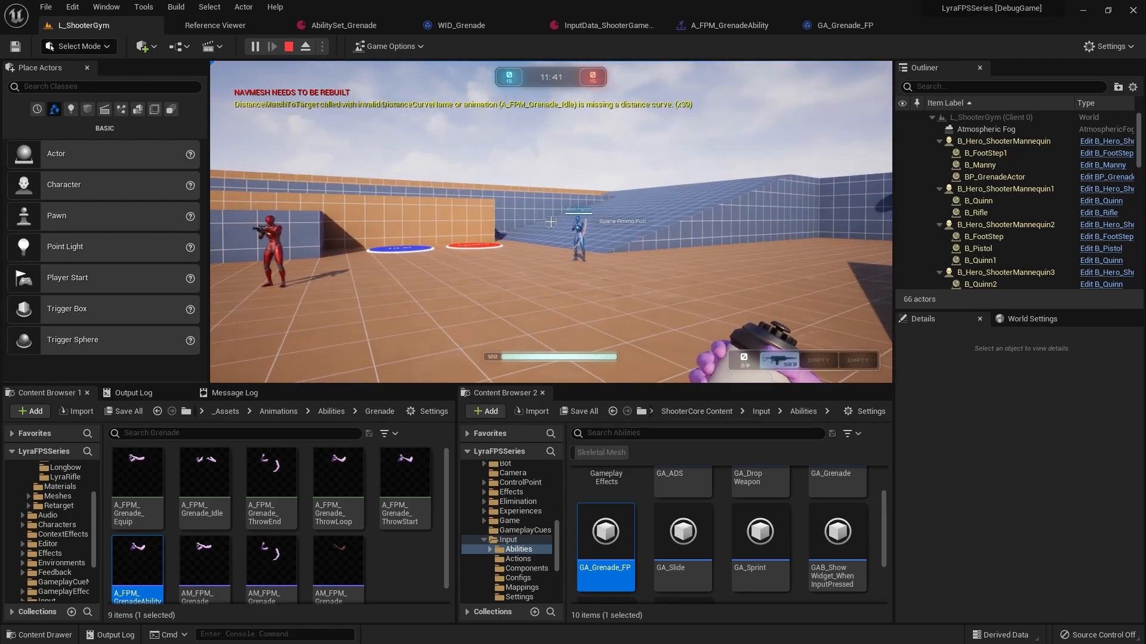
{"action": "key", "text": "Escape"}
{"action": "left_click", "coordinate": [543, 244]}
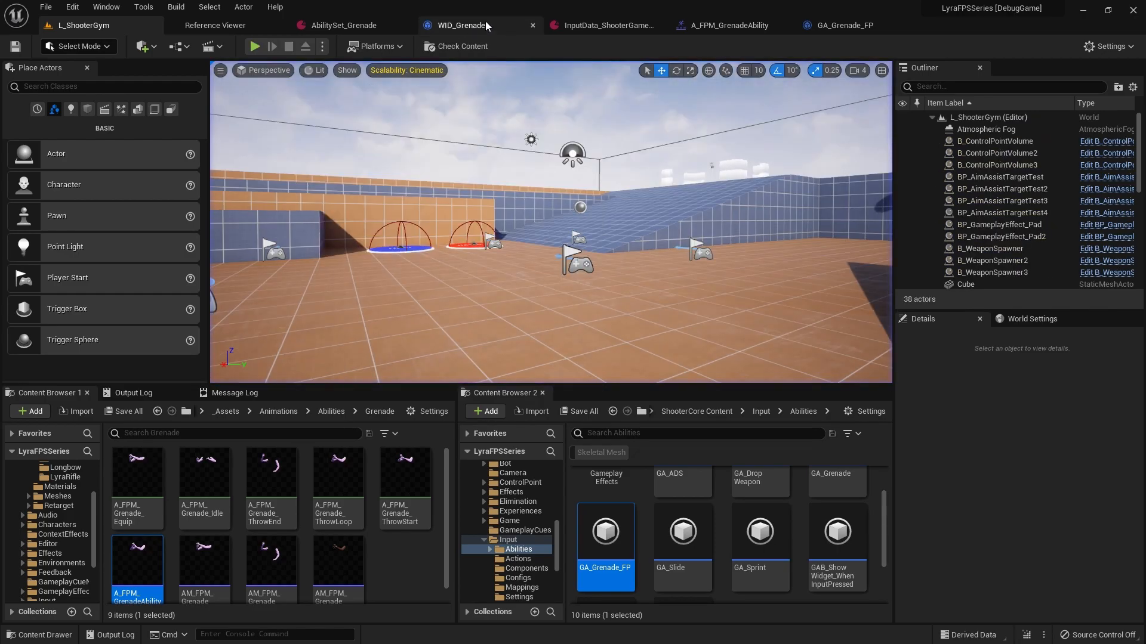
Play L_ShooterGym with Throw Grenade called after the Throwing Grenade print, equip the grenade, test several throws, and end the session.
{"action": "left_click", "coordinate": [860, 23]}
{"action": "scroll", "coordinate": [603, 277], "scroll_direction": "up", "scroll_amount": 5}
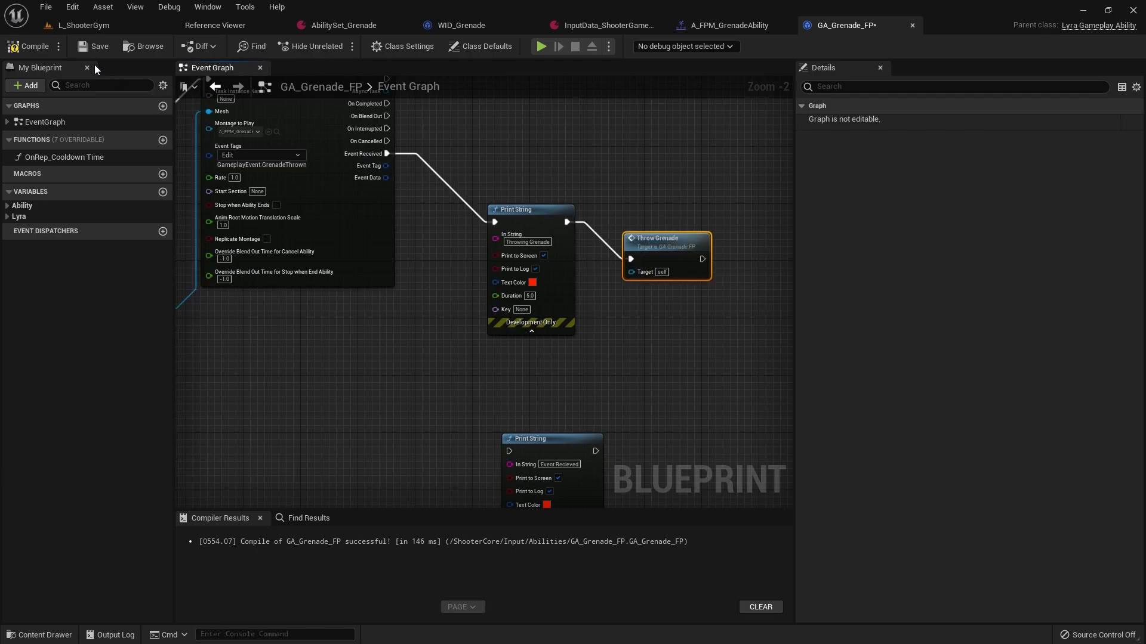
{"action": "left_click", "coordinate": [79, 25]}
{"action": "left_click", "coordinate": [255, 46]}
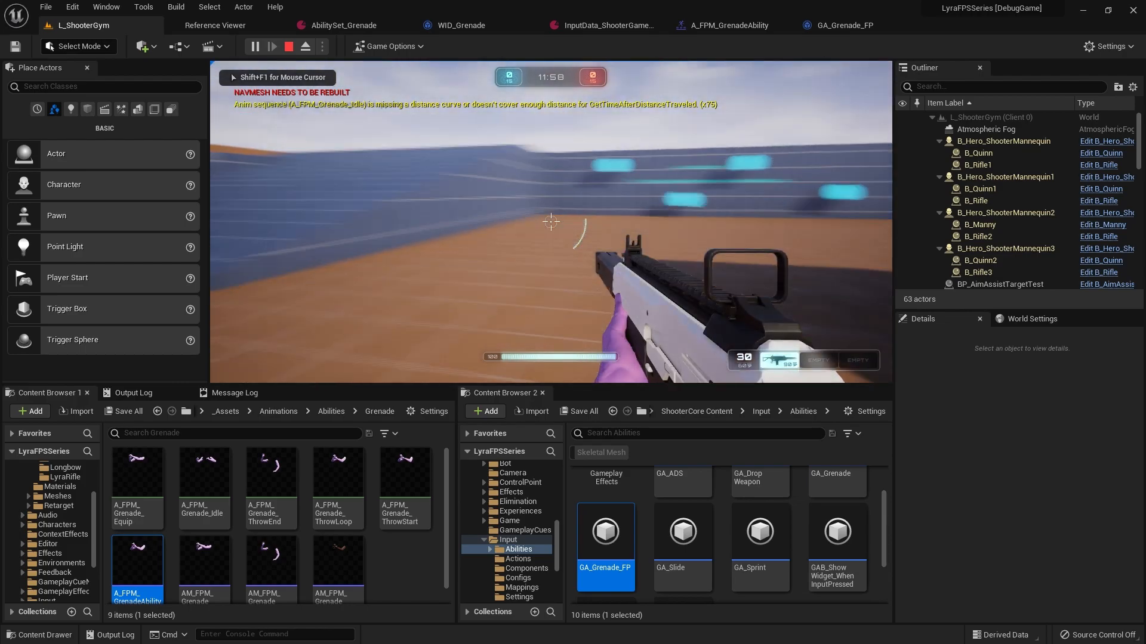
{"action": "key", "text": "q"}
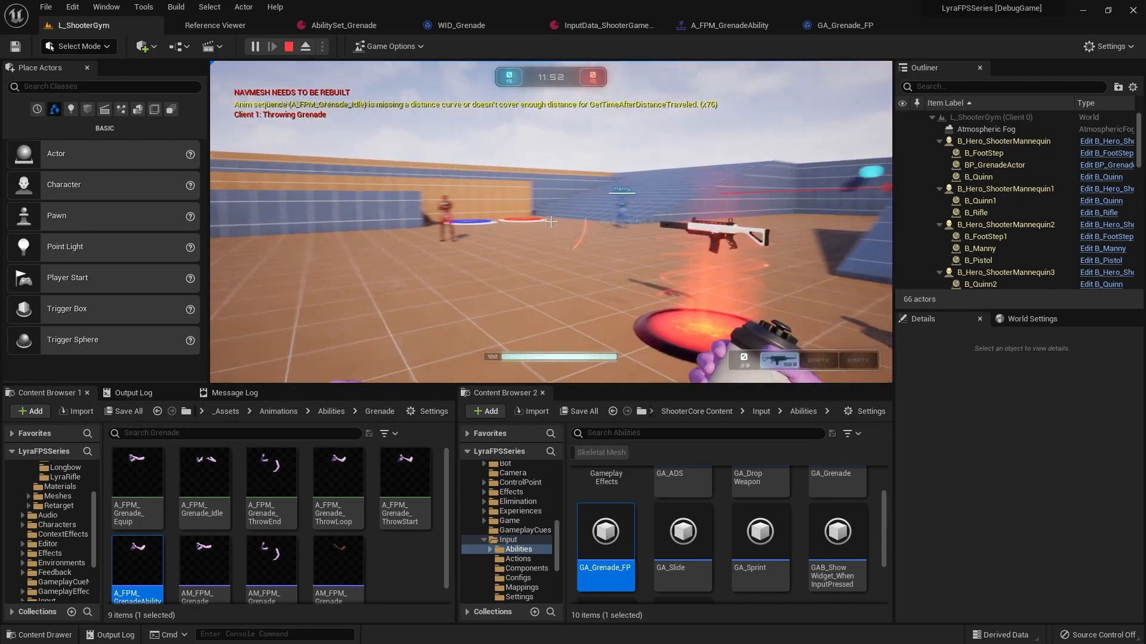
{"action": "key", "text": "q"}
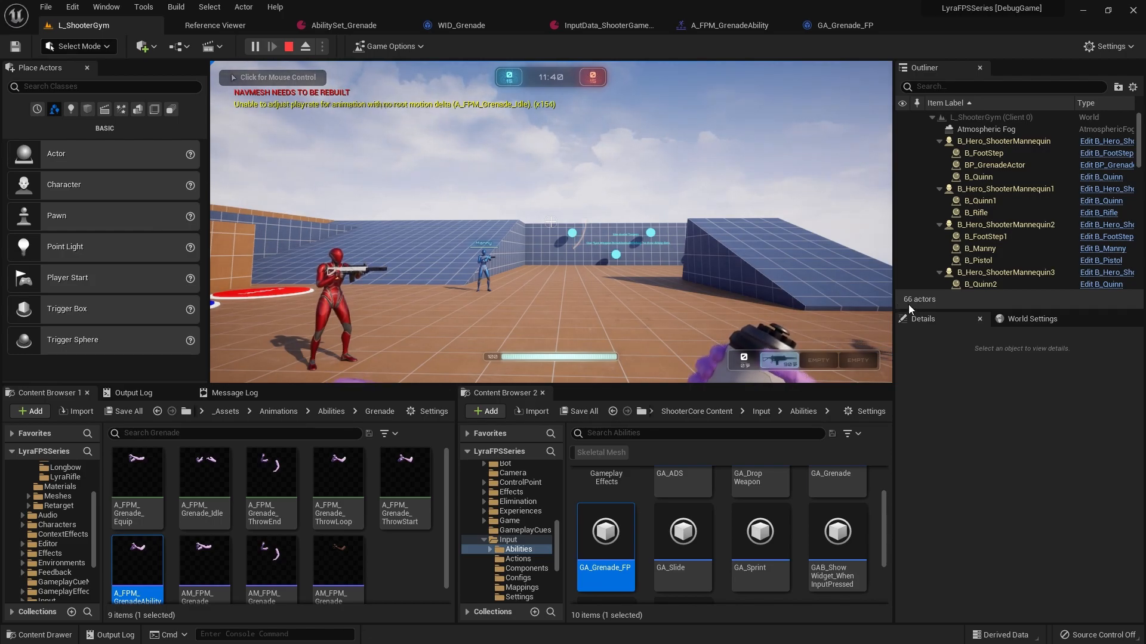
{"action": "left_click", "coordinate": [511, 185]}
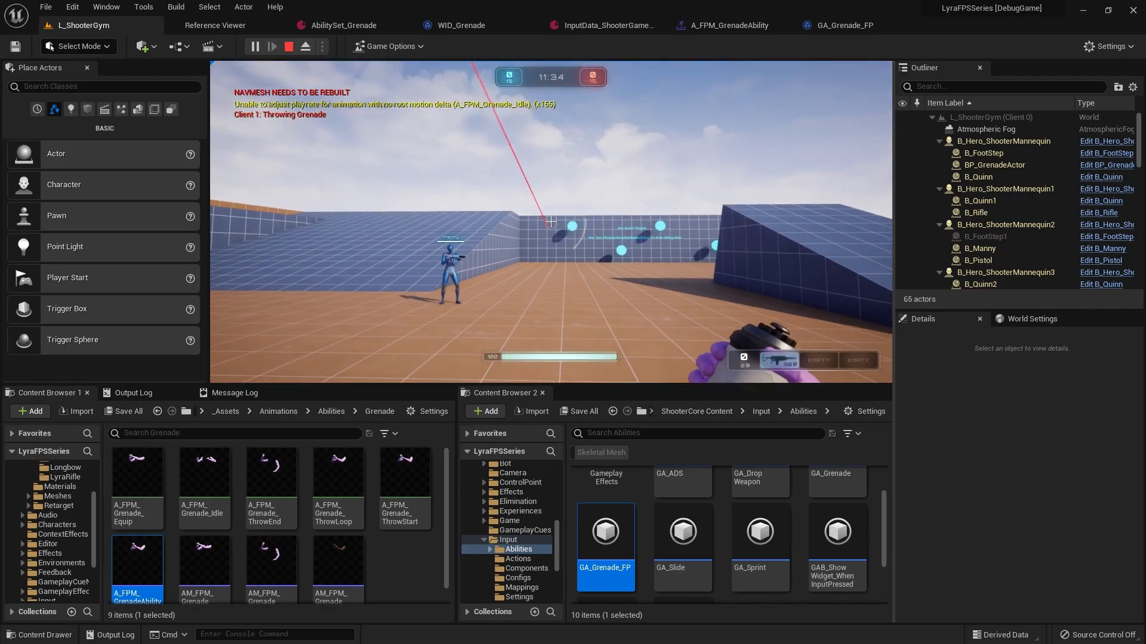
{"action": "key", "text": "Escape"}
{"action": "left_click", "coordinate": [497, 214]}
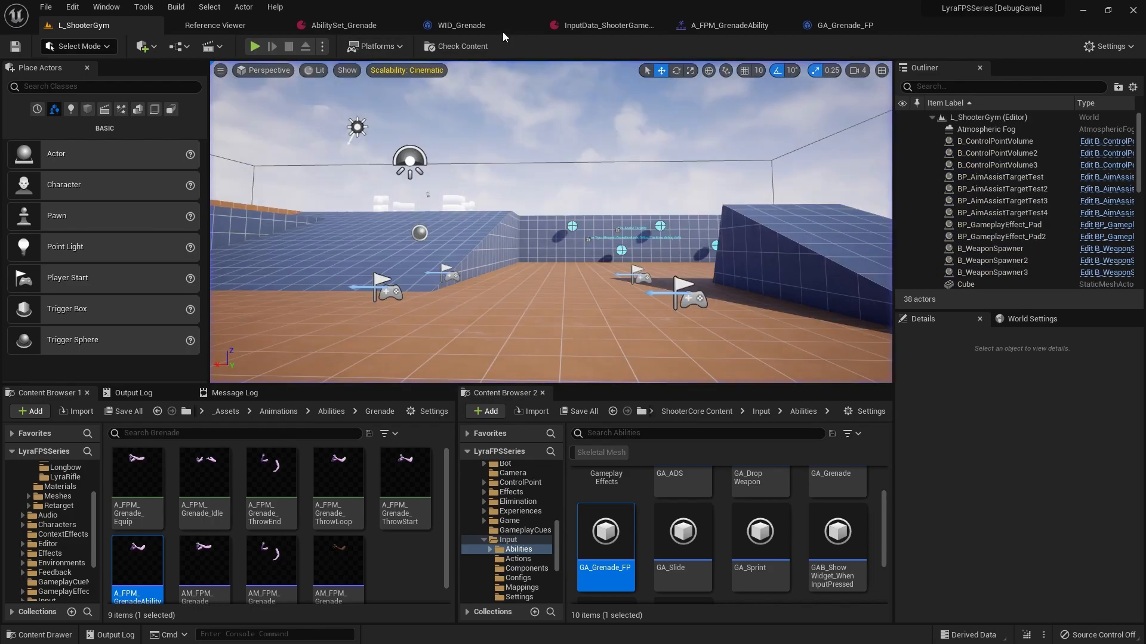
Open the ThrowGrenade event from its call in GA_Grenade_FP and examine the HasAuthority check and the SpawnActor B Grenade logic.
{"action": "left_click", "coordinate": [831, 25]}
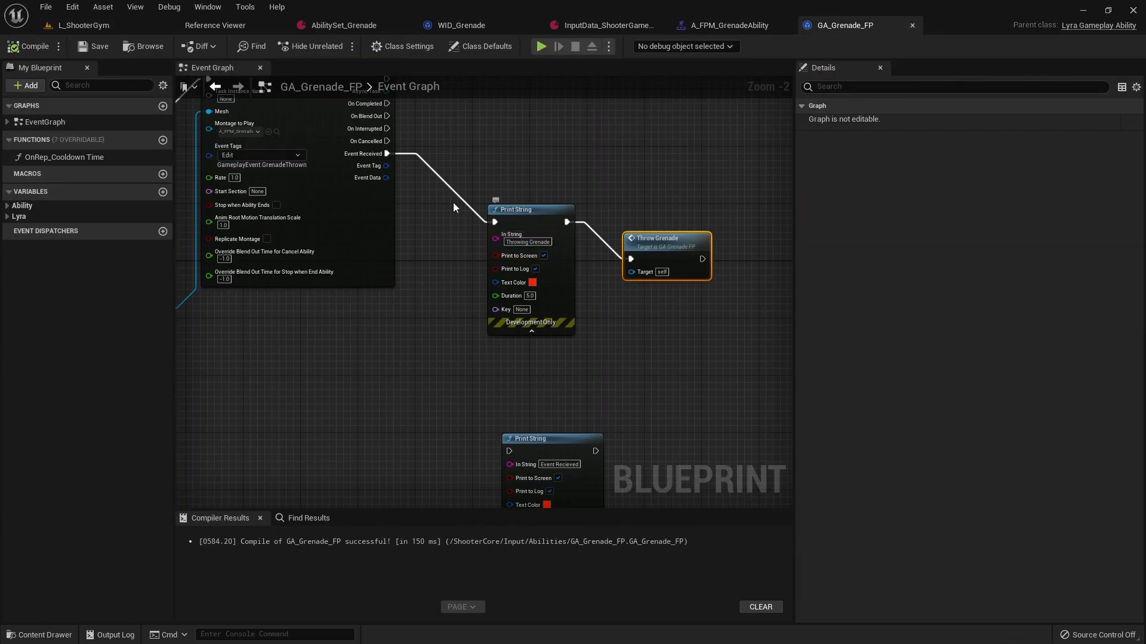
{"action": "scroll", "coordinate": [410, 186], "scroll_direction": "down", "scroll_amount": 4}
{"action": "right_click_drag", "start_coordinate": [429, 221], "coordinate": [564, 261]}
{"action": "scroll", "coordinate": [412, 267], "scroll_direction": "up", "scroll_amount": 4}
{"action": "right_click_drag", "start_coordinate": [702, 289], "coordinate": [249, 333]}
{"action": "scroll", "coordinate": [441, 336], "scroll_direction": "down", "scroll_amount": 1}
{"action": "right_click_drag", "start_coordinate": [441, 336], "coordinate": [346, 337]}
{"action": "double_click", "coordinate": [561, 300]}
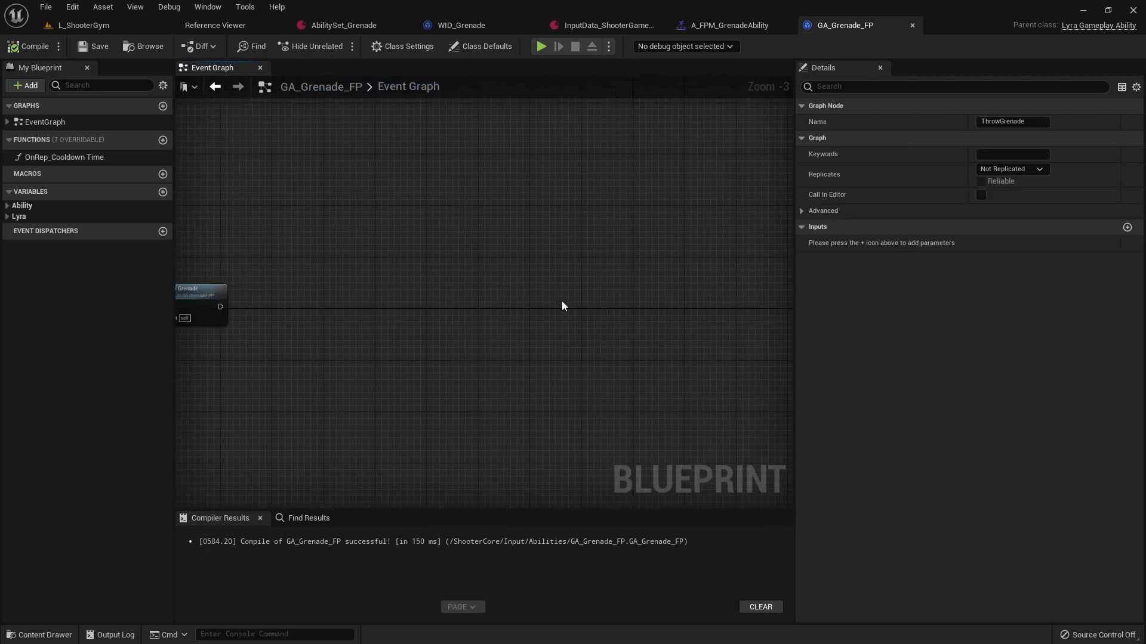
{"action": "right_click_drag", "start_coordinate": [494, 356], "coordinate": [295, 447]}
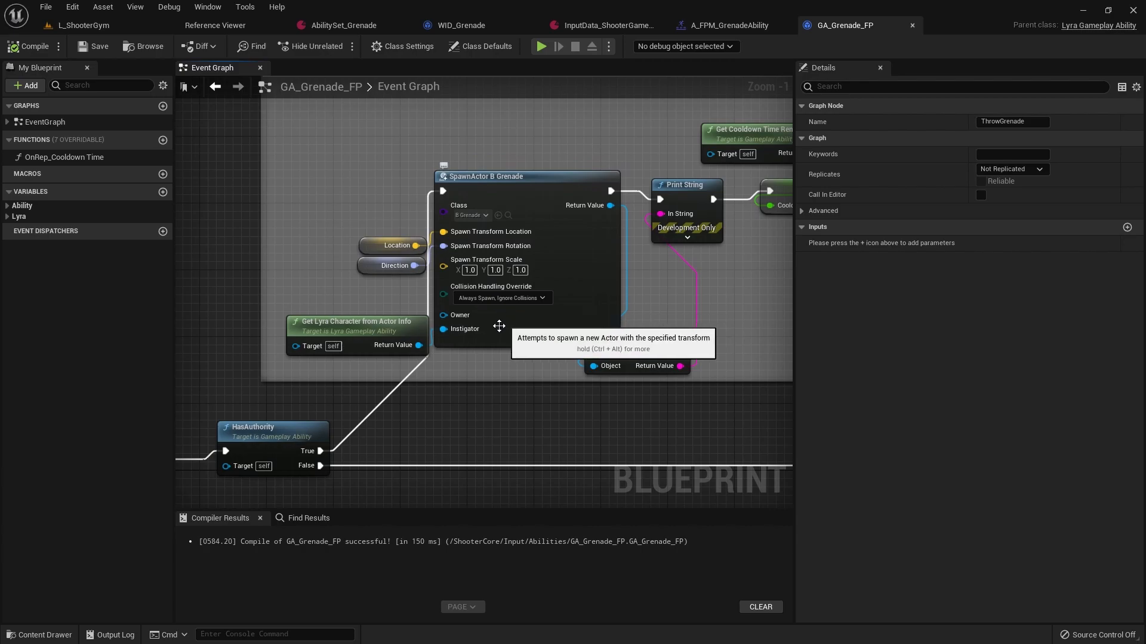
{"action": "scroll", "coordinate": [406, 363], "scroll_direction": "down", "scroll_amount": 1}
{"action": "right_click_drag", "start_coordinate": [405, 363], "coordinate": [529, 329]}
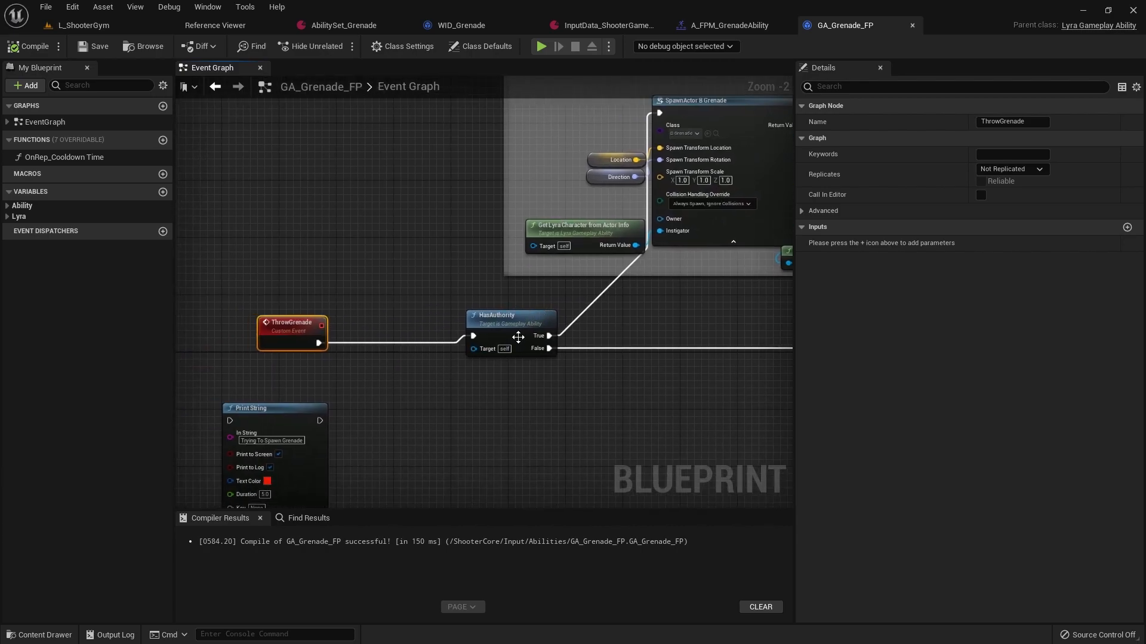
Trace the graph from the Tick and Refresh Bones node through the activation checks to the Play Montage node's event tags.
{"action": "scroll", "coordinate": [606, 272], "scroll_direction": "down", "scroll_amount": 4}
{"action": "right_click_drag", "start_coordinate": [351, 350], "coordinate": [722, 314]}
{"action": "right_click_drag", "start_coordinate": [384, 332], "coordinate": [713, 360]}
{"action": "scroll", "coordinate": [316, 313], "scroll_direction": "up", "scroll_amount": 2}
{"action": "scroll", "coordinate": [316, 313], "scroll_direction": "up", "scroll_amount": 1}
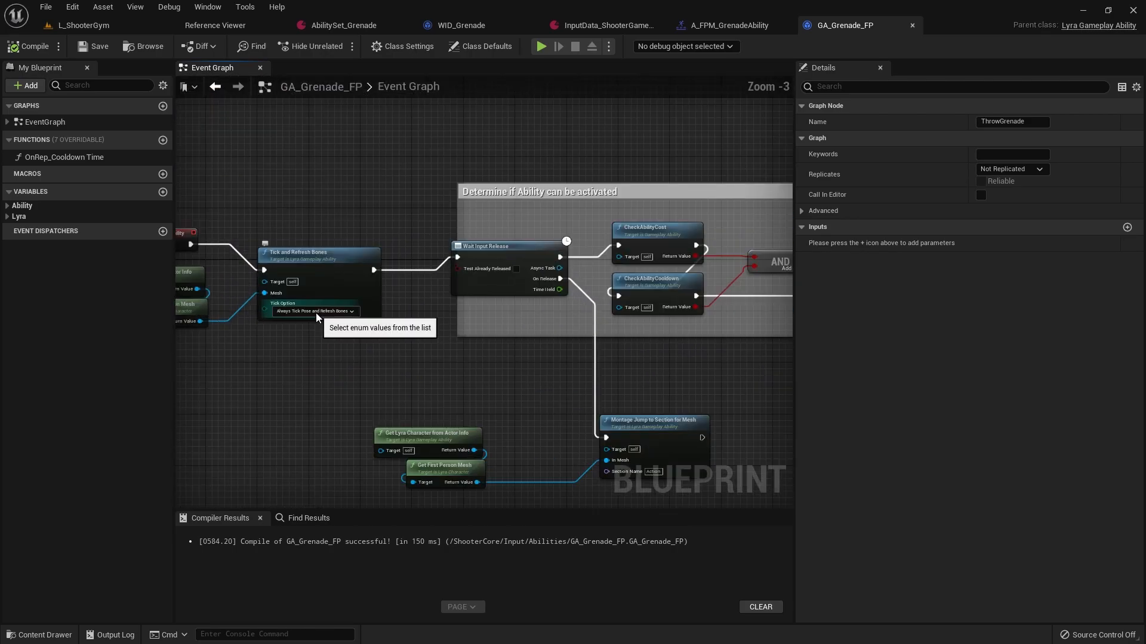
{"action": "scroll", "coordinate": [414, 324], "scroll_direction": "down", "scroll_amount": 3}
{"action": "scroll", "coordinate": [414, 323], "scroll_direction": "up", "scroll_amount": 2}
{"action": "right_click_drag", "start_coordinate": [590, 371], "coordinate": [357, 318]}
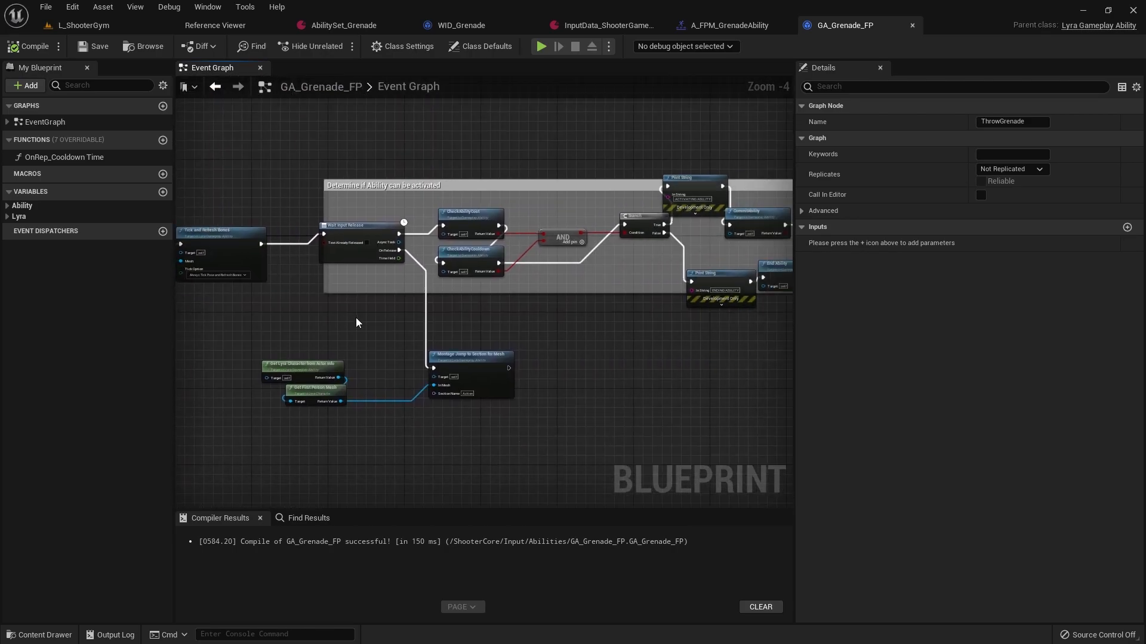
{"action": "right_click_drag", "start_coordinate": [686, 349], "coordinate": [204, 405]}
{"action": "right_click_drag", "start_coordinate": [525, 375], "coordinate": [355, 489]}
{"action": "scroll", "coordinate": [543, 410], "scroll_direction": "up", "scroll_amount": 3}
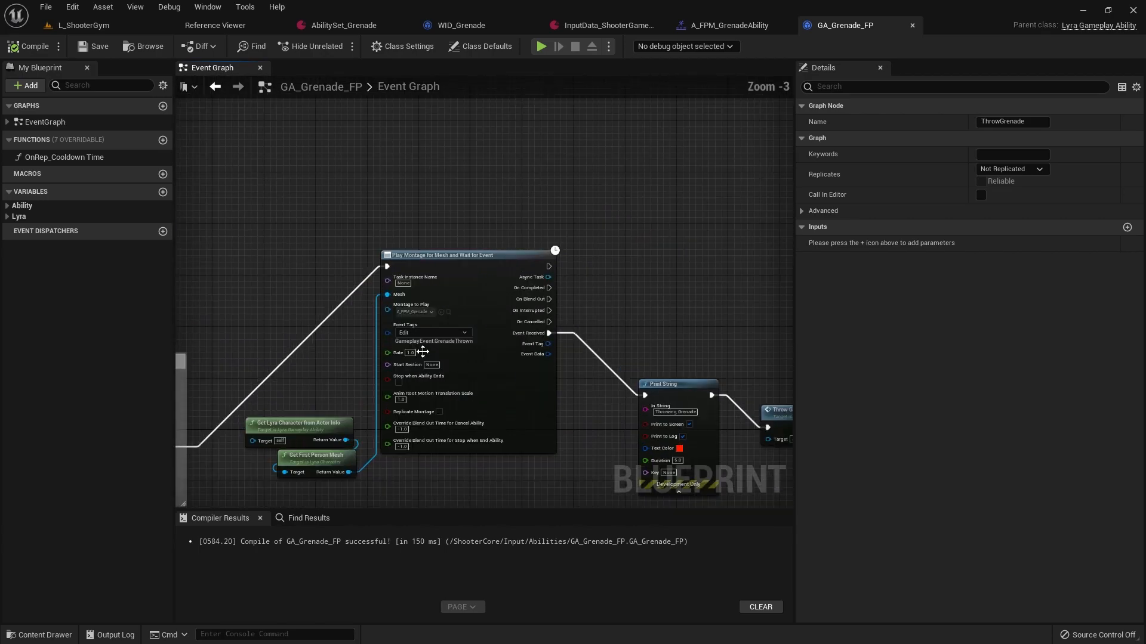
{"action": "right_click_drag", "start_coordinate": [543, 410], "coordinate": [473, 359]}
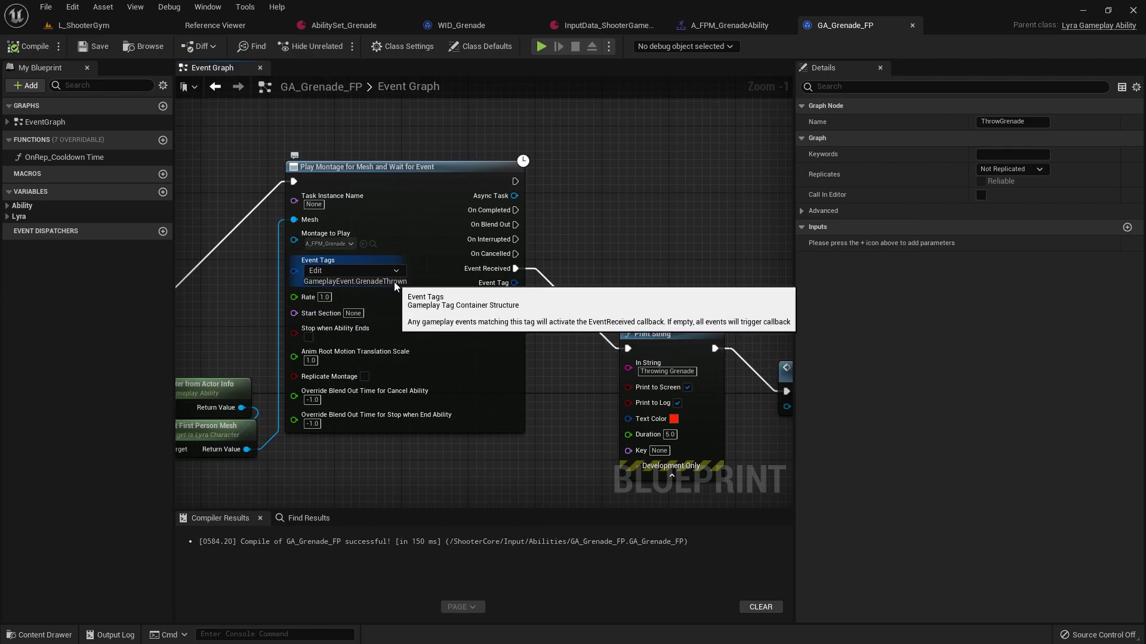
Disconnect Throw Grenade from the Throwing Grenade print, play L_ShooterGym, and test the throw with the grenade equipped.
{"action": "right_click_drag", "start_coordinate": [534, 374], "coordinate": [297, 346]}
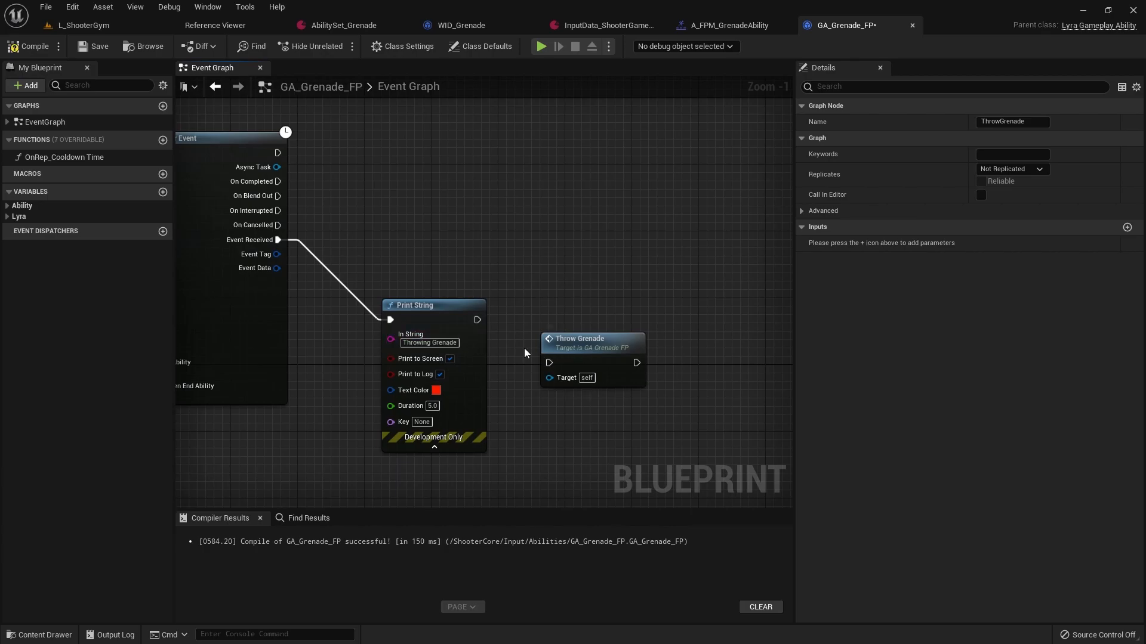
{"action": "left_click", "coordinate": [85, 25]}
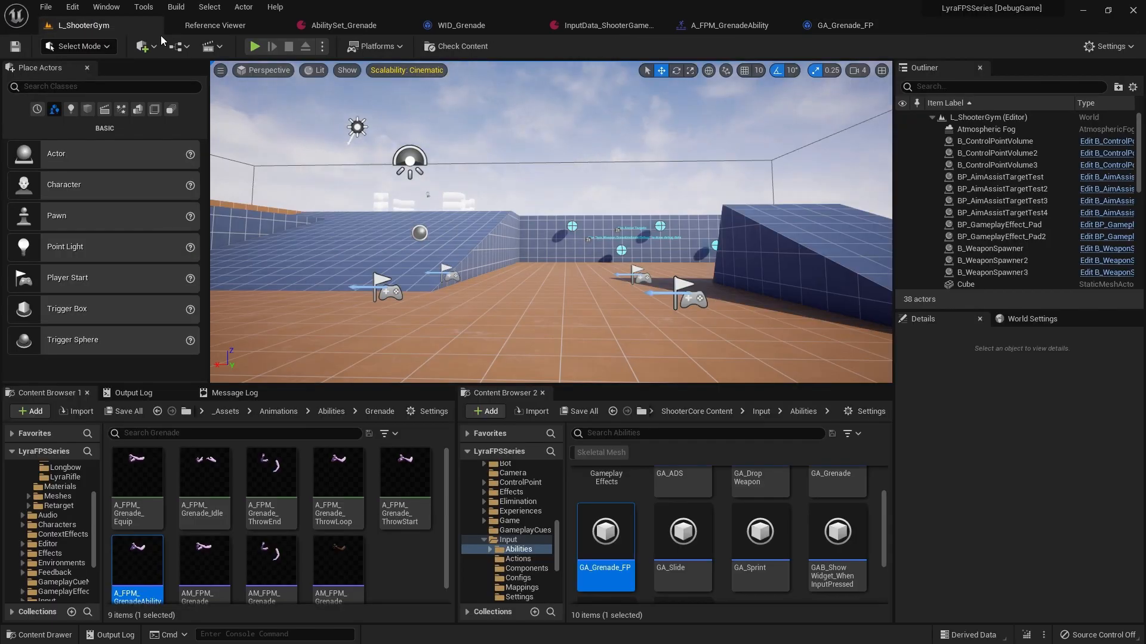
{"action": "left_click", "coordinate": [255, 47]}
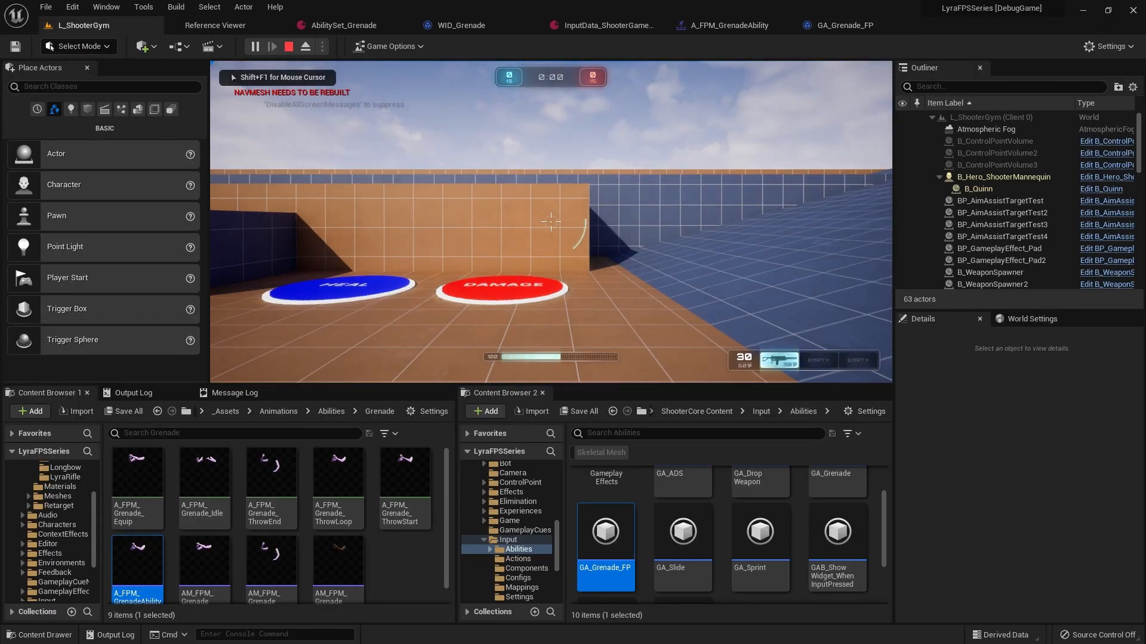
{"action": "key", "text": "q"}
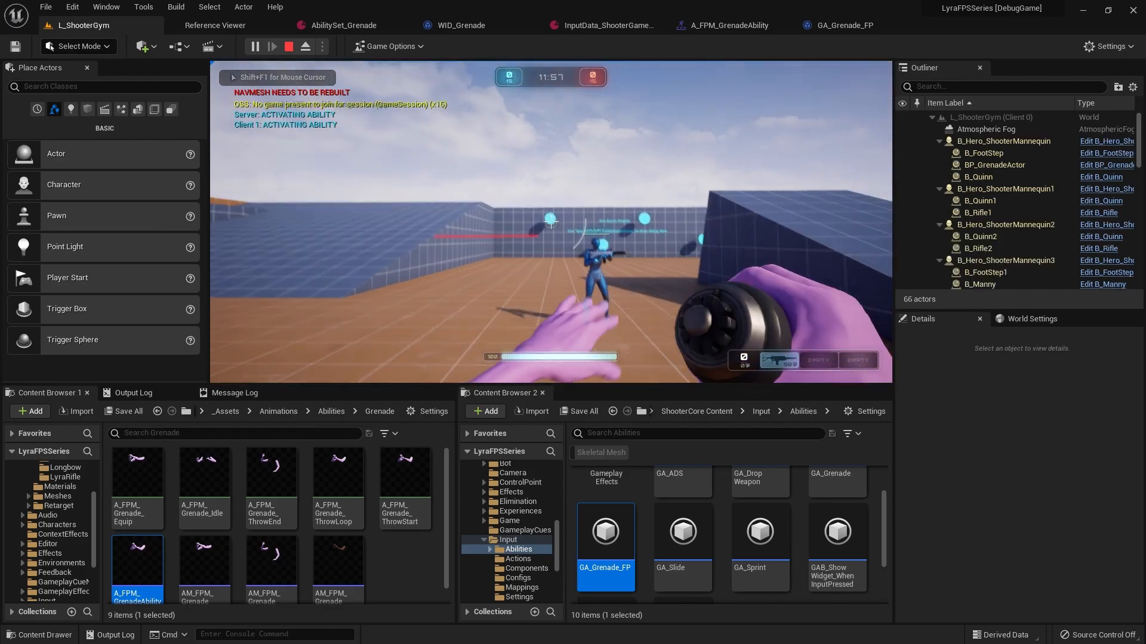
{"action": "key", "text": "w"}
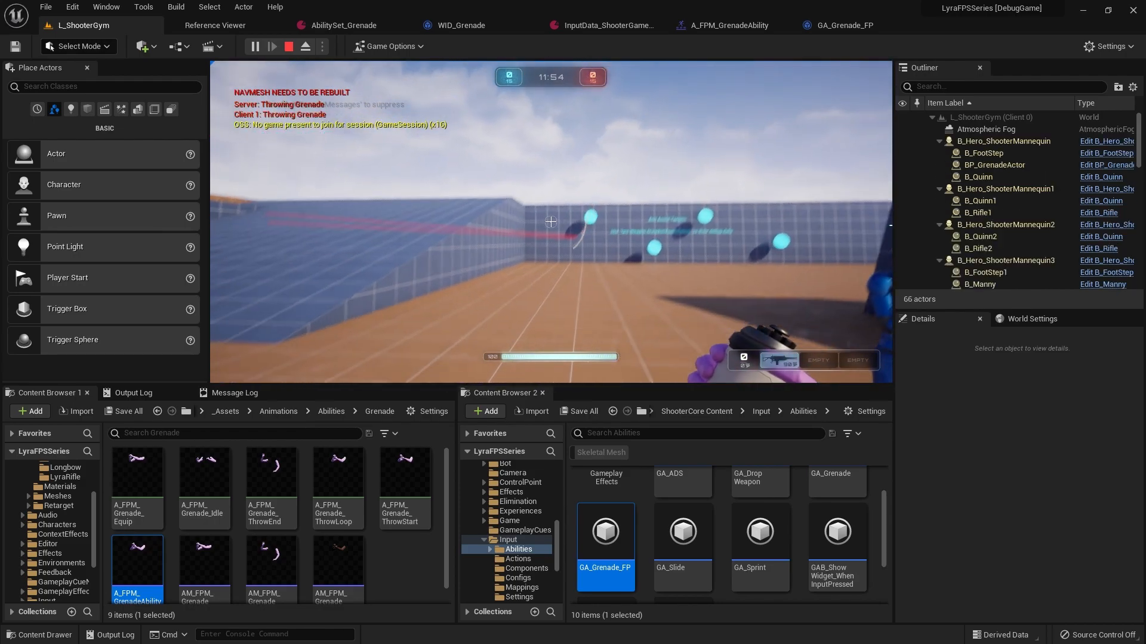
{"action": "key", "text": "Escape"}
{"action": "key", "text": "Escape"}
Reconnect the Throwing Grenade Print String to the Throw Grenade call in GA_Grenade_FP and compile the blueprint.
{"action": "left_click", "coordinate": [853, 31]}
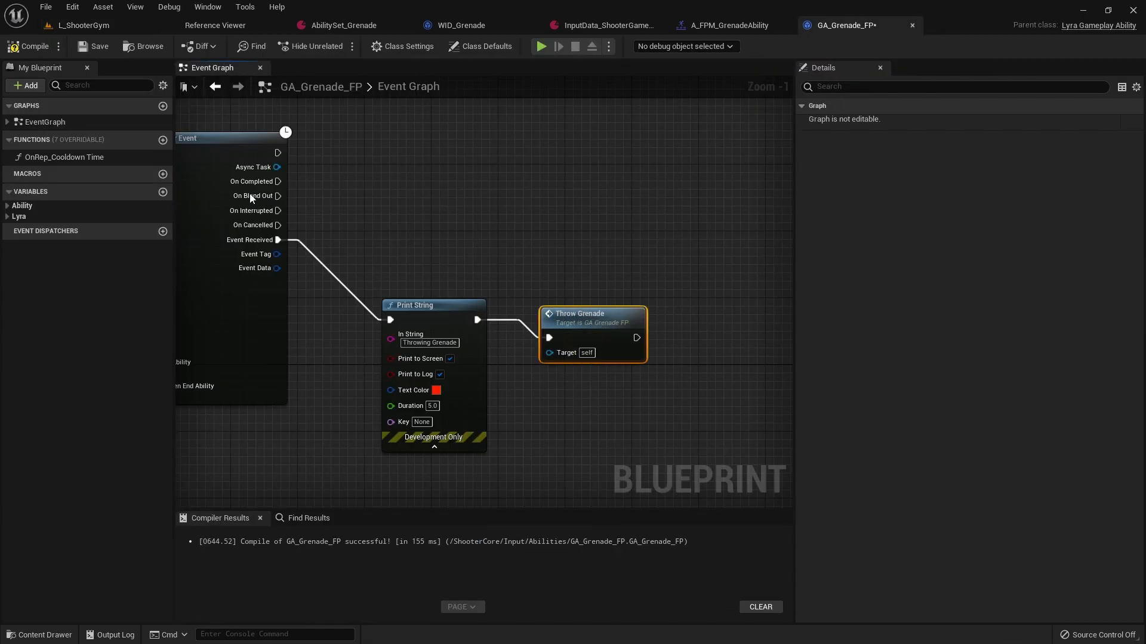
{"action": "left_click", "coordinate": [32, 47]}
Play L_ShooterGym, equip the grenade, test throws while strafing with Throw Grenade reconnected, and stop the session.
{"action": "left_click", "coordinate": [105, 27]}
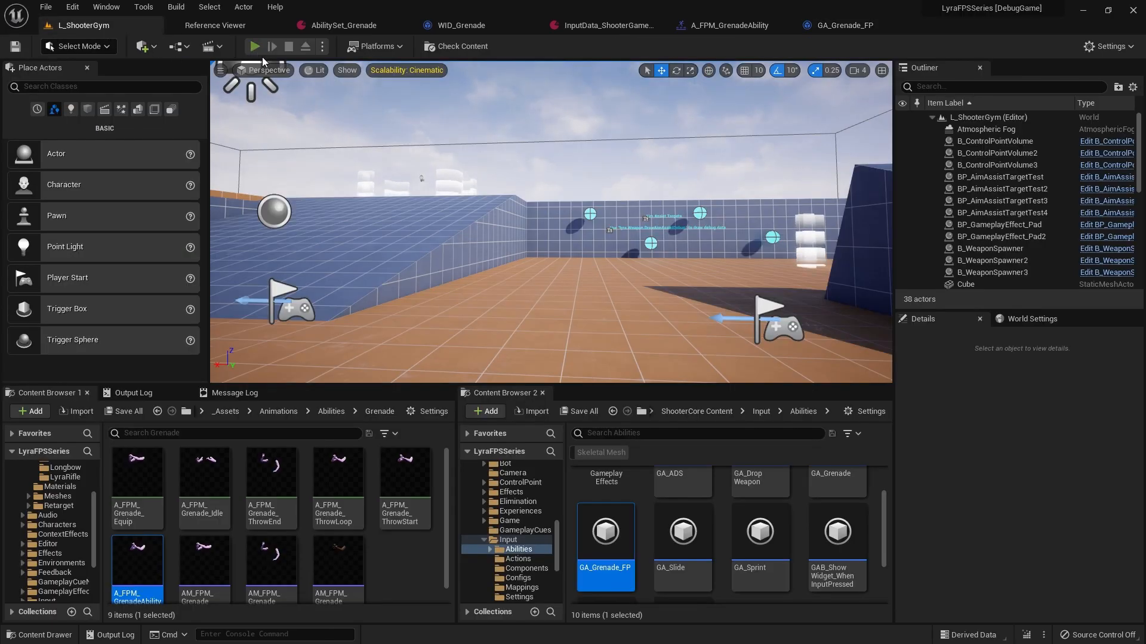
{"action": "left_click", "coordinate": [256, 49]}
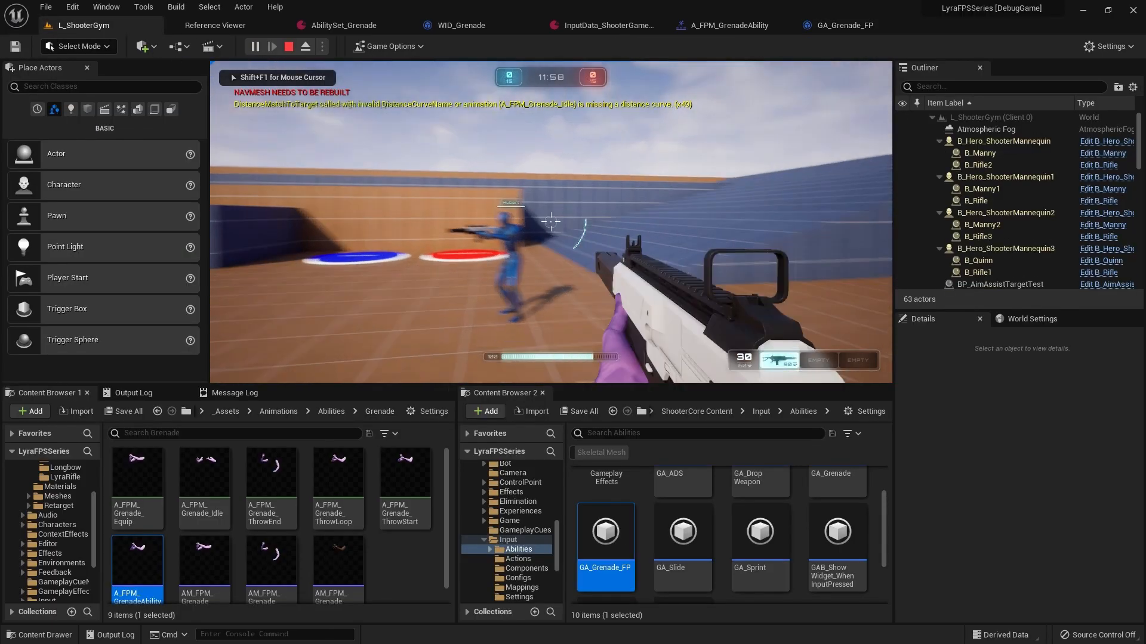
{"action": "key", "text": "q"}
{"action": "key", "text": "a"}
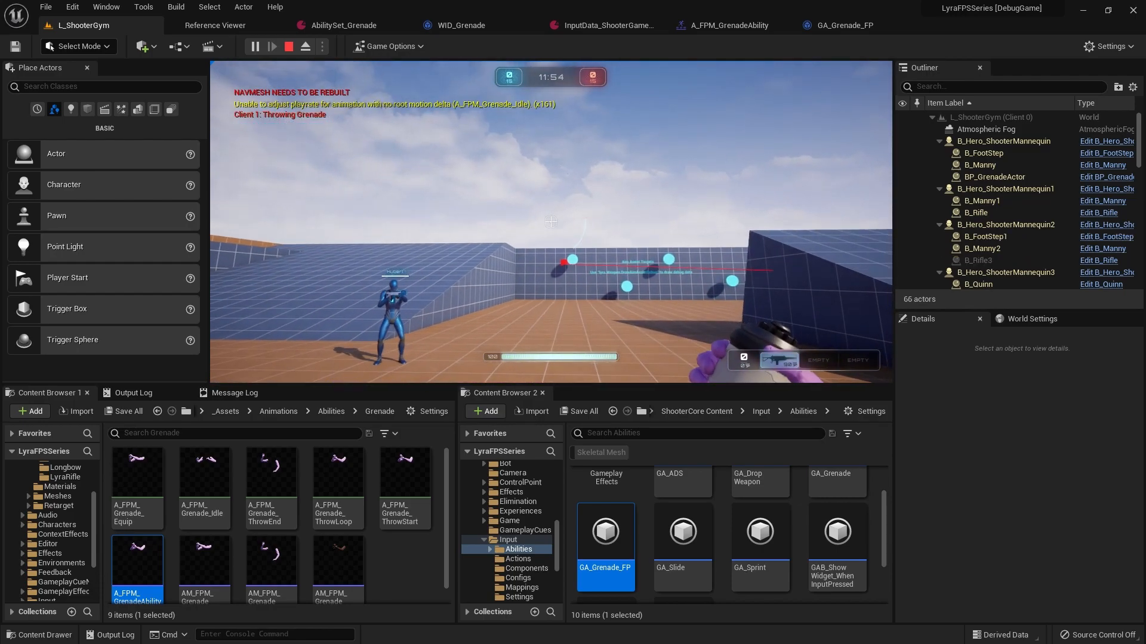
{"action": "key", "text": "d"}
{"action": "key", "text": "q"}
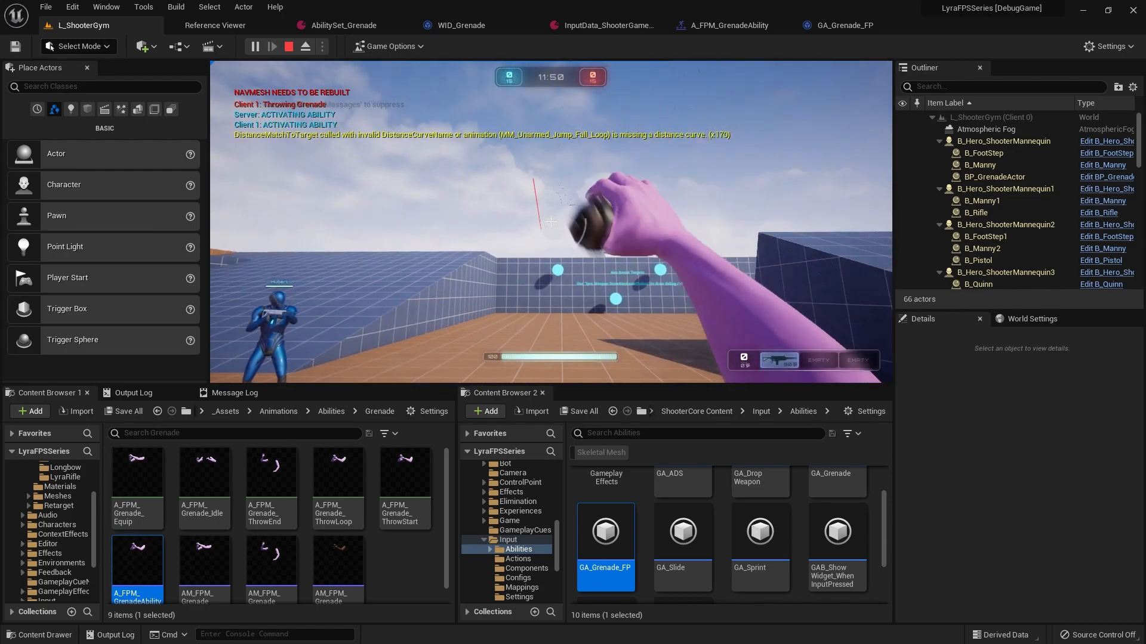
{"action": "key", "text": "Escape"}
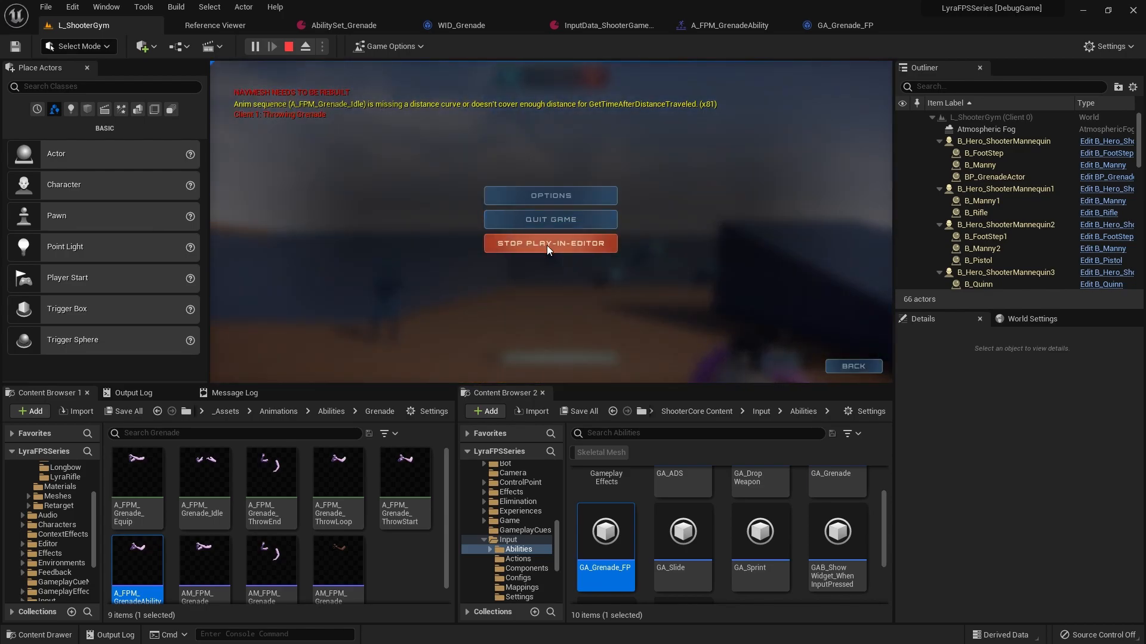
{"action": "left_click", "coordinate": [547, 244]}
Examine the Play Montage for Mesh and Wait for Event section of GA_Grenade_FP and its class defaults.
{"action": "left_click", "coordinate": [834, 28]}
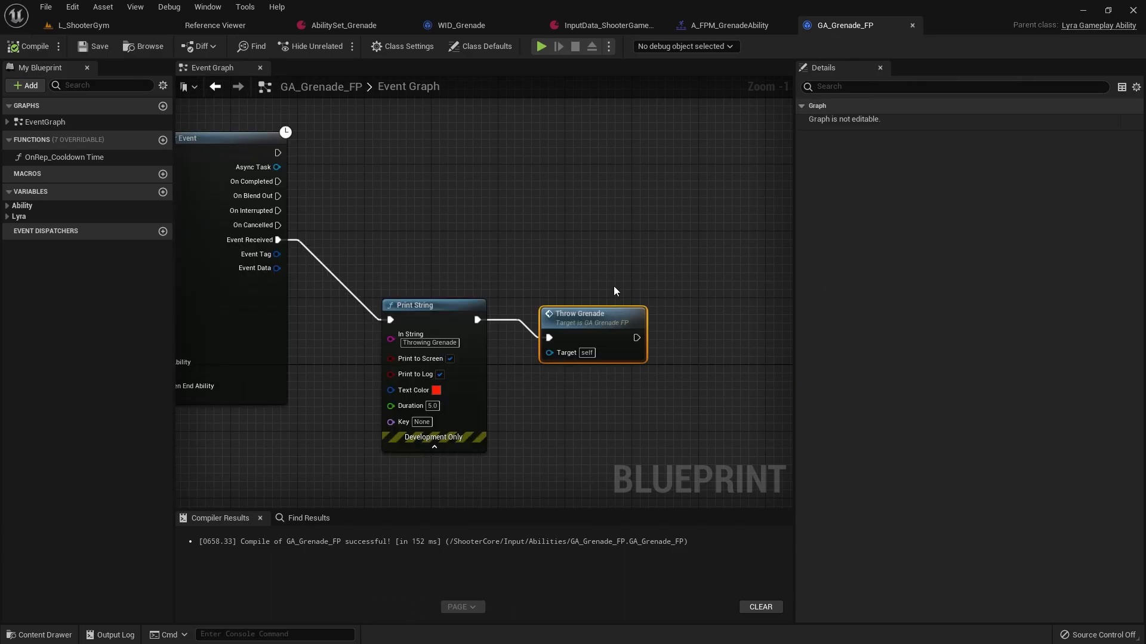
{"action": "scroll", "coordinate": [331, 360], "scroll_direction": "down", "scroll_amount": 1}
{"action": "right_click_drag", "start_coordinate": [332, 360], "coordinate": [652, 366]}
{"action": "scroll", "coordinate": [428, 376], "scroll_direction": "down", "scroll_amount": 2}
{"action": "right_click_drag", "start_coordinate": [347, 407], "coordinate": [267, 386]}
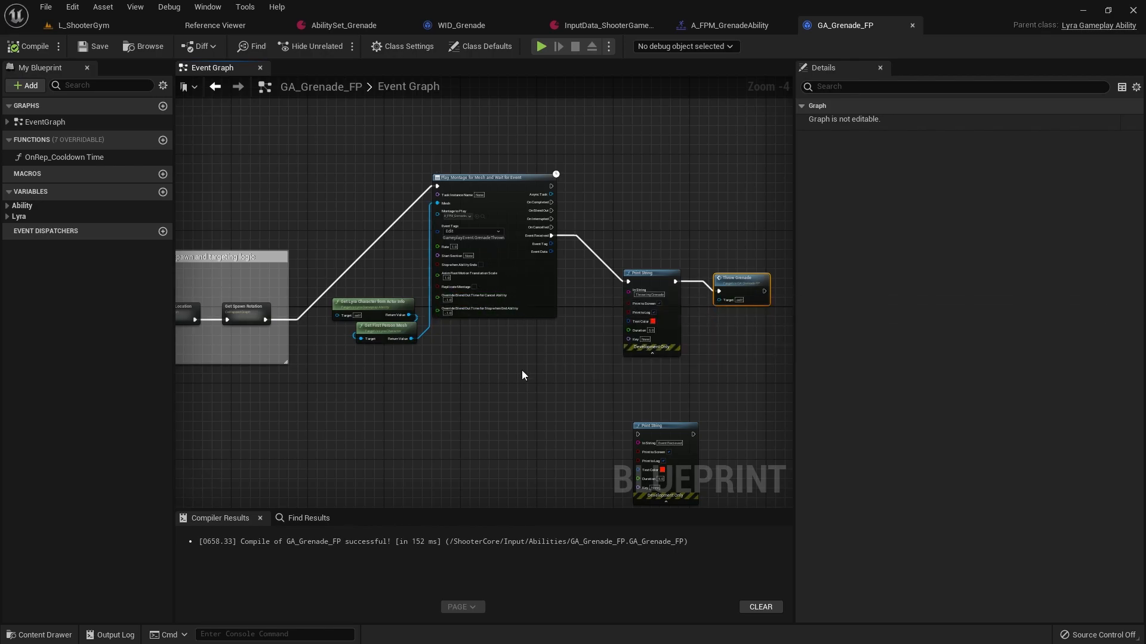
{"action": "left_click", "coordinate": [454, 50]}
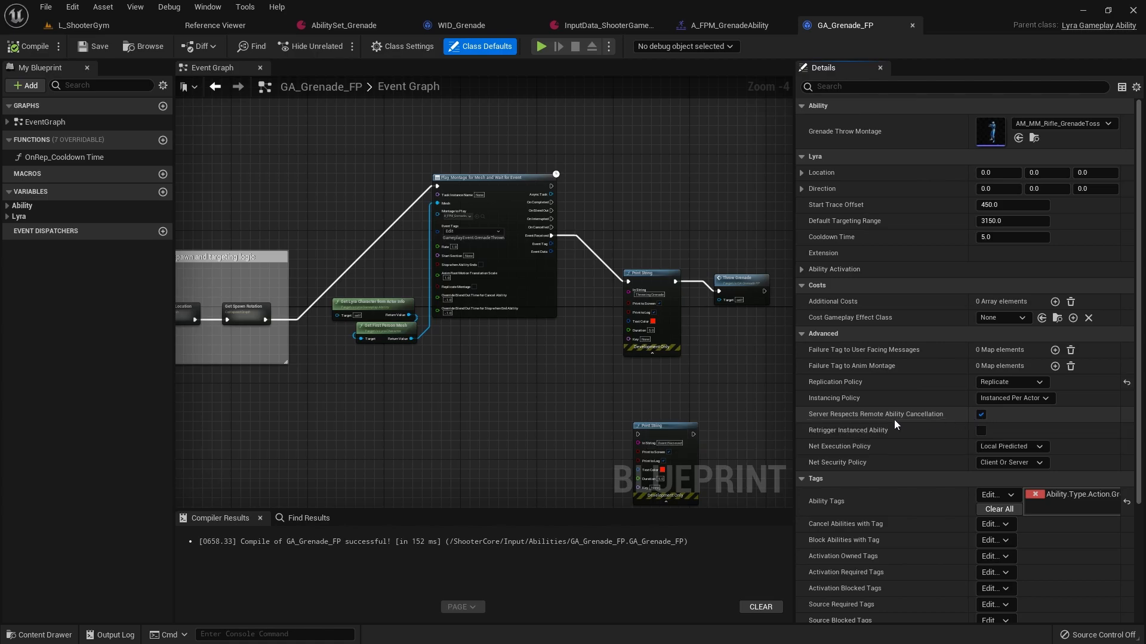
{"action": "right_click_drag", "start_coordinate": [695, 272], "coordinate": [573, 292]}
{"action": "left_click_drag", "start_coordinate": [603, 299], "coordinate": [654, 283]}
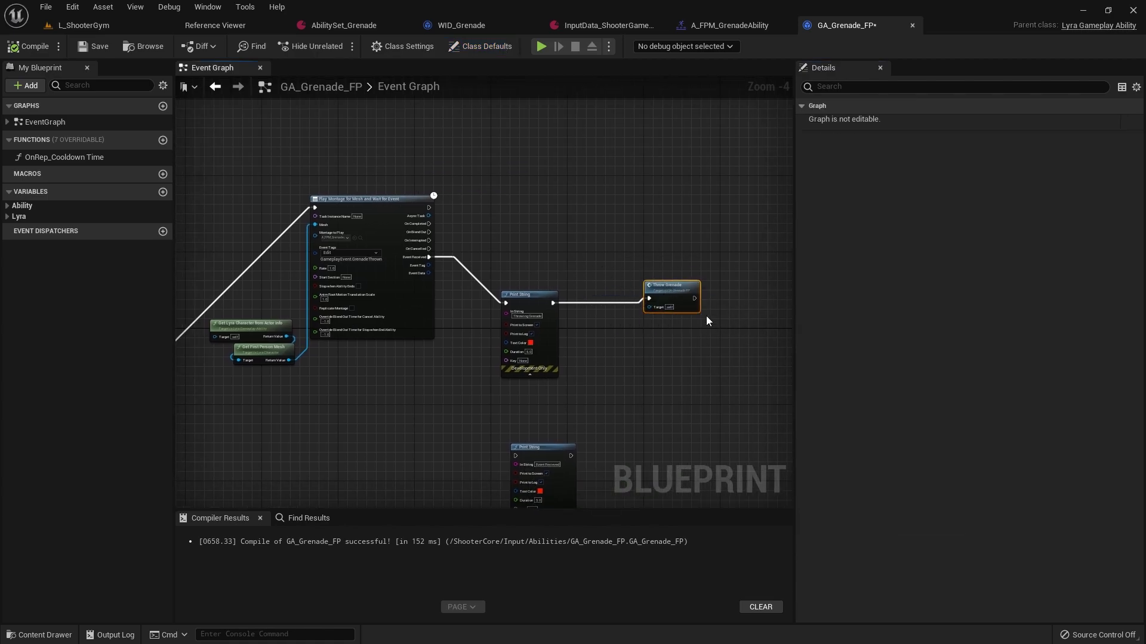
{"action": "key", "text": "ctrl+z"}
Turn off Server Respects Remote Ability Cancellation in the class defaults of GA_Grenade_FP and compile the blueprint.
{"action": "left_click", "coordinate": [464, 50]}
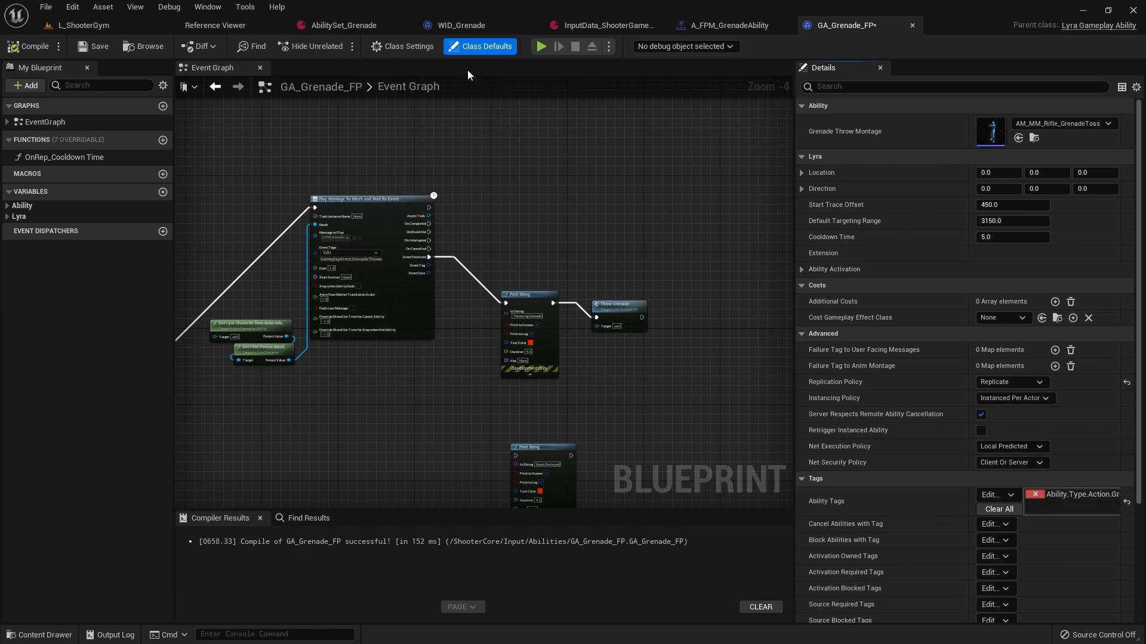
{"action": "mouse_move", "coordinate": [814, 417]}
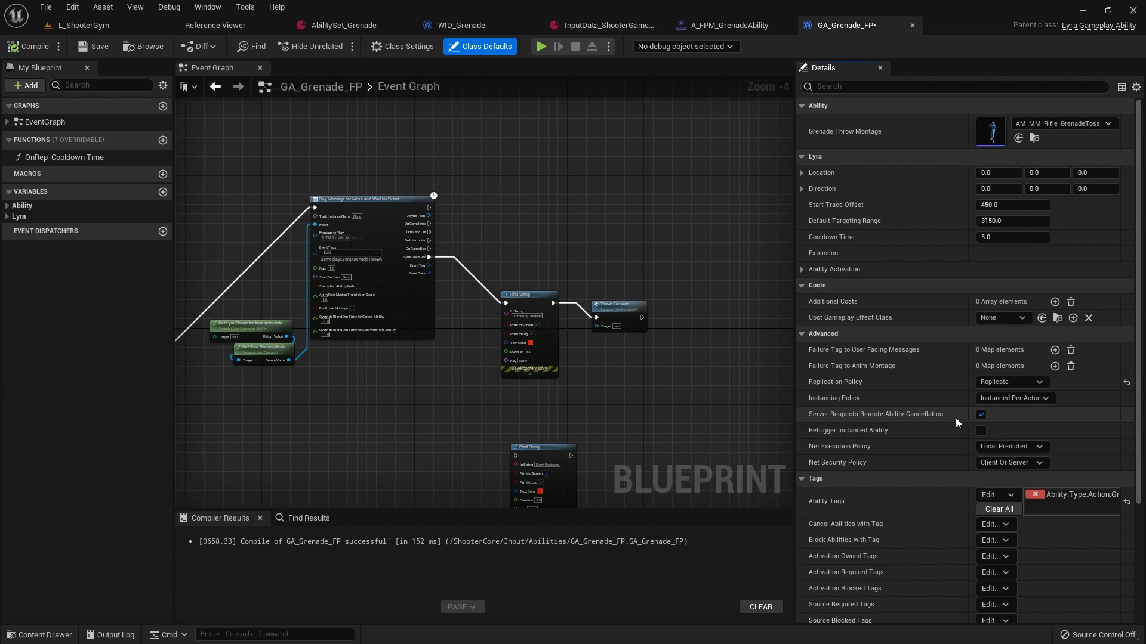
{"action": "left_click", "coordinate": [981, 415]}
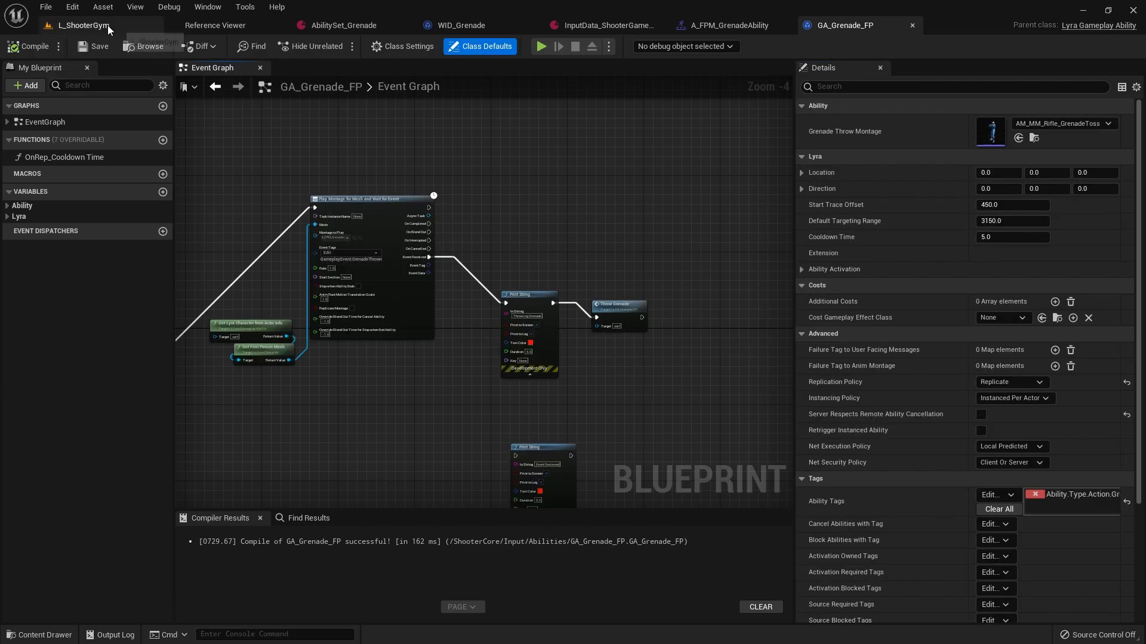
Play L_ShooterGym, equip the grenade and test throws while moving backward, sideways and forward, and stop the session.
{"action": "left_click", "coordinate": [107, 25]}
{"action": "left_click", "coordinate": [257, 48]}
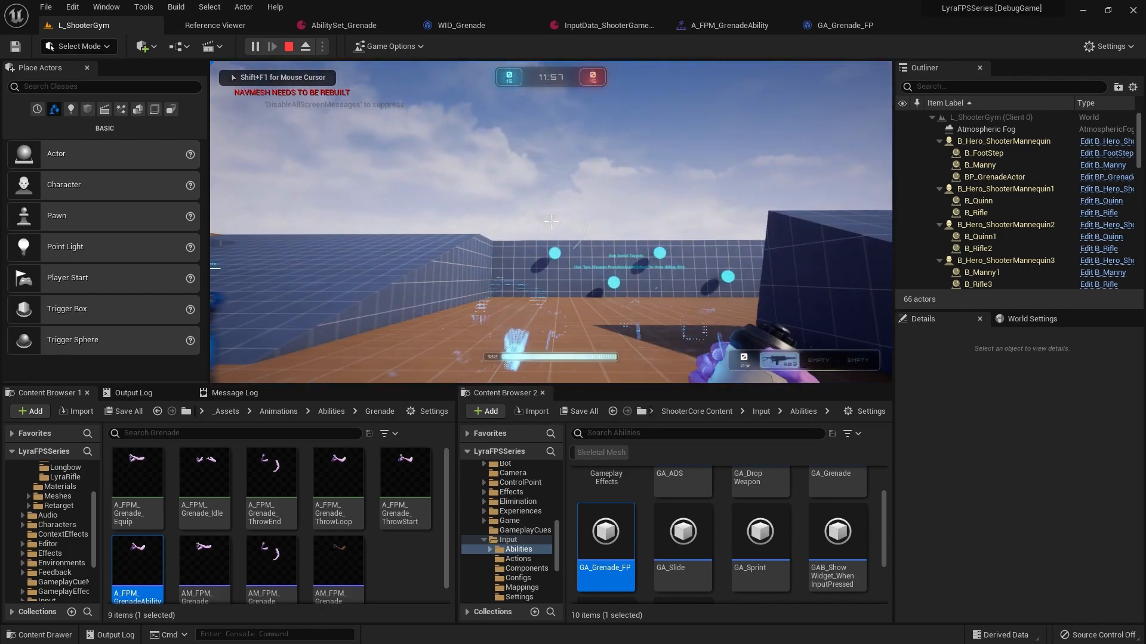
{"action": "key", "text": "q"}
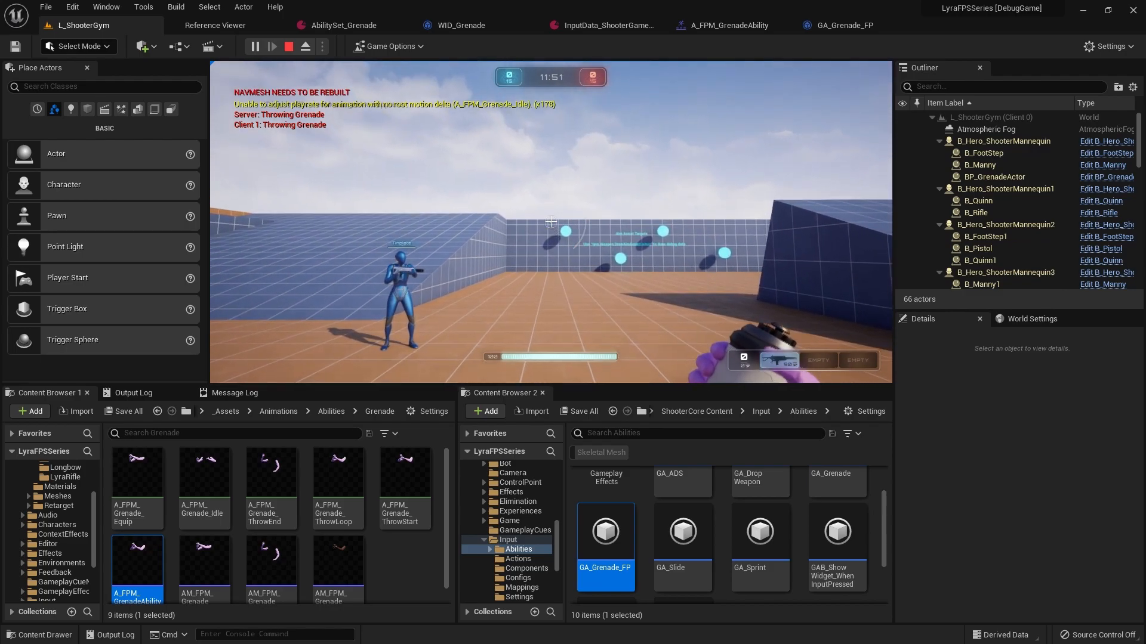
{"action": "key", "text": "q"}
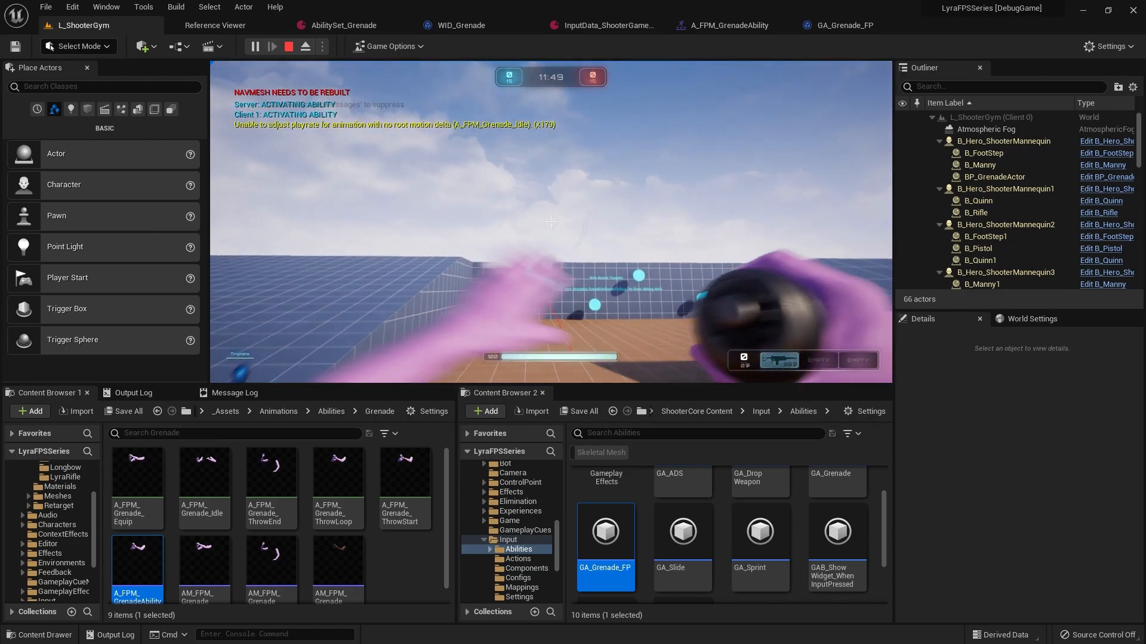
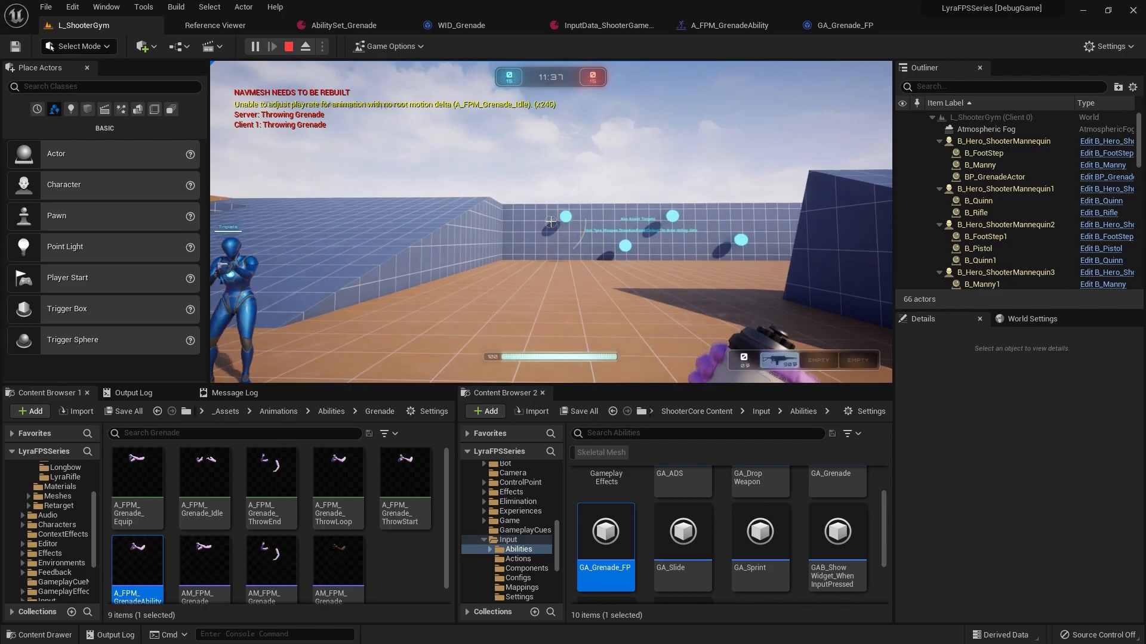
{"action": "key", "text": "q"}
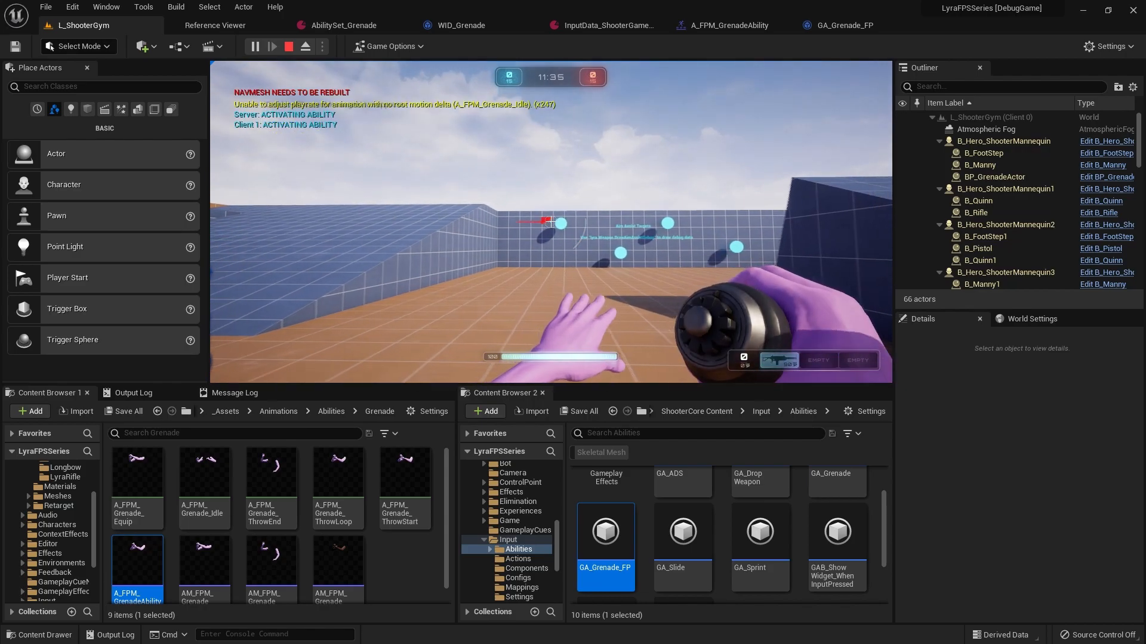
{"action": "key", "text": "s"}
{"action": "key", "text": "d"}
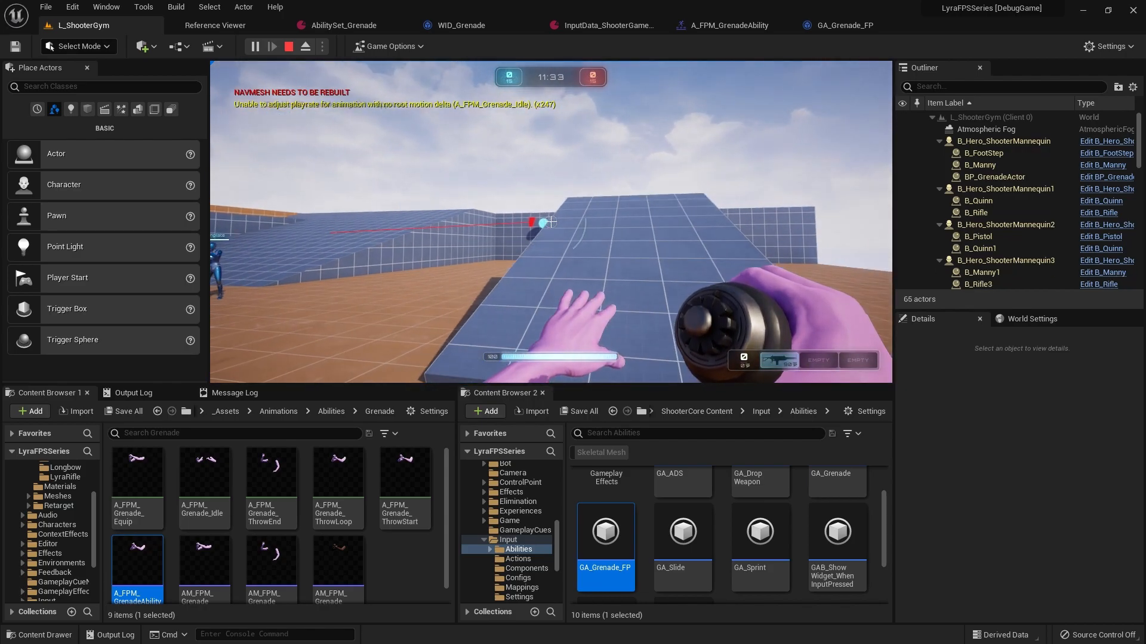
{"action": "key", "text": "w"}
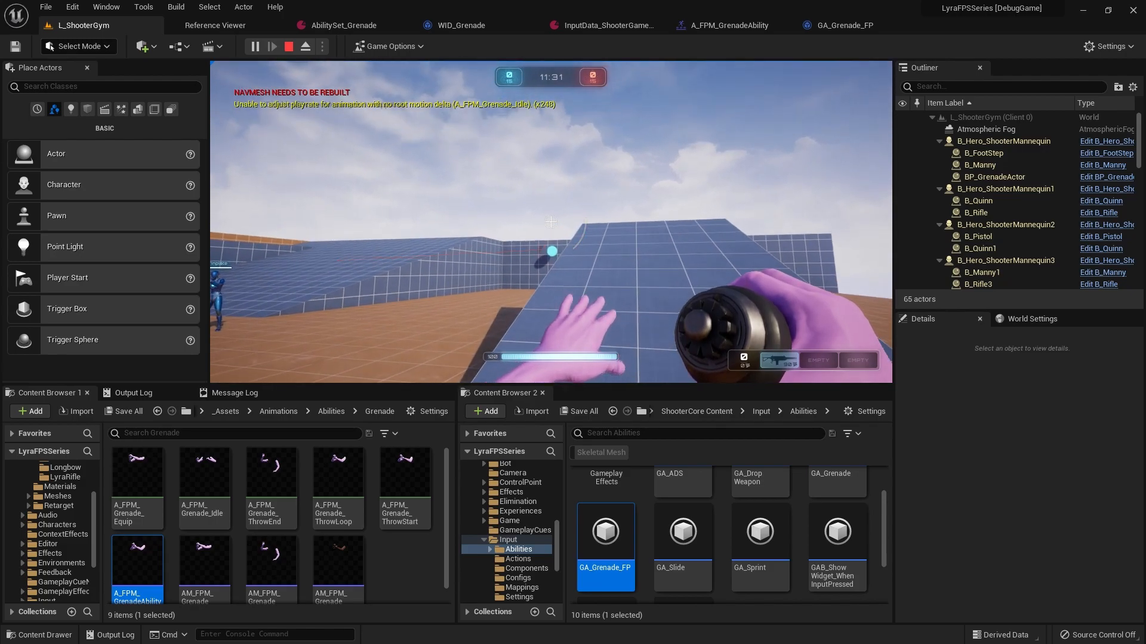
{"action": "left_click", "coordinate": [551, 222]}
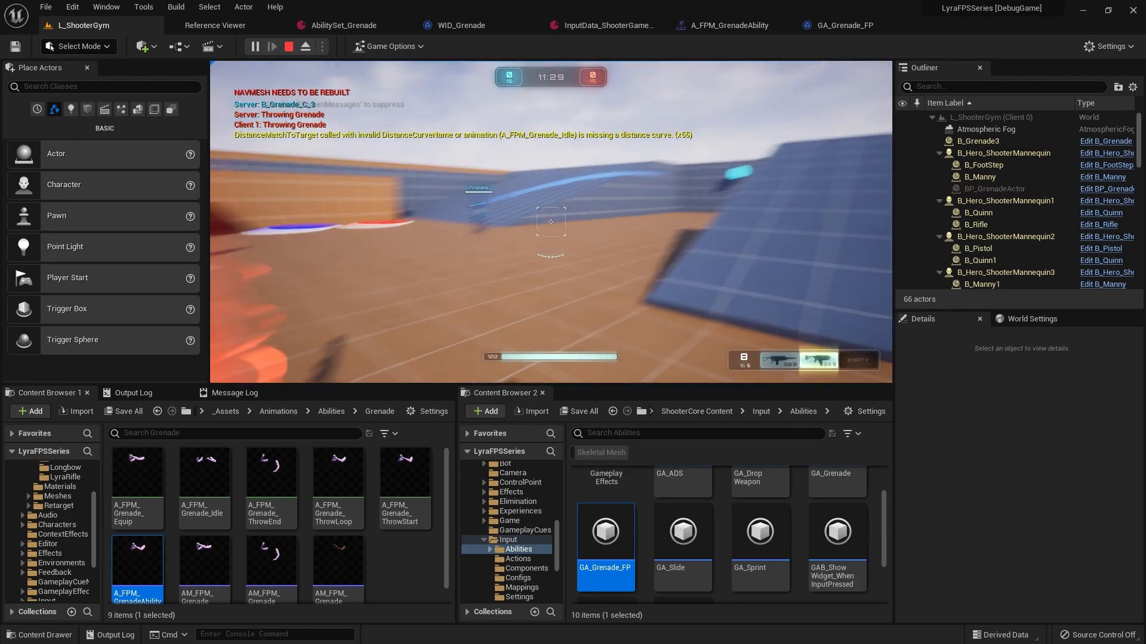
{"action": "key", "text": "w"}
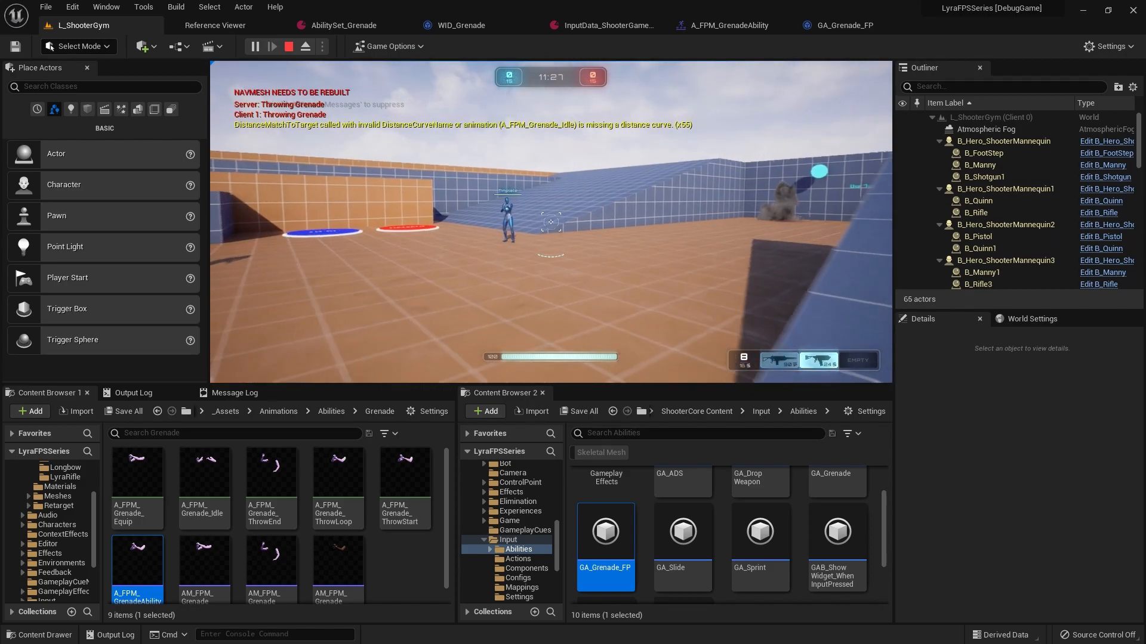
{"action": "key", "text": "Escape"}
{"action": "left_click", "coordinate": [540, 245]}
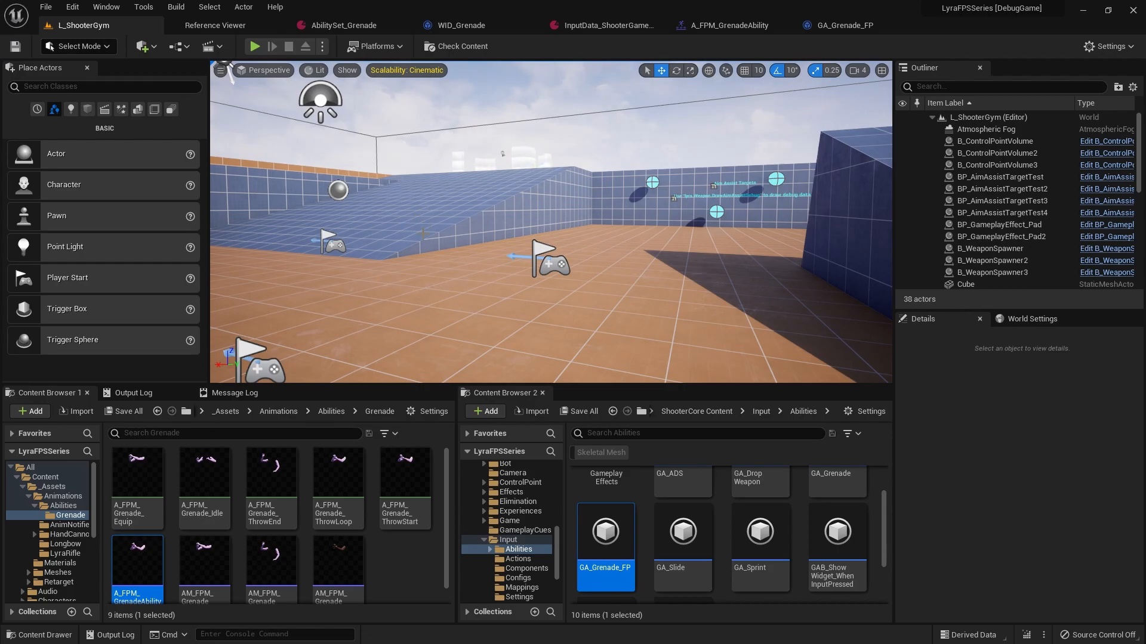
{"action": "key", "text": "s"}
{"action": "mouse_move", "coordinate": [457, 290]}
{"action": "right_mouse_down"}
{"action": "mouse_move", "coordinate": [352, 299]}
{"action": "mouse_move", "coordinate": [489, 304]}
{"action": "mouse_move", "coordinate": [454, 299]}
{"action": "right_mouse_up"}
{"action": "right_click_drag", "start_coordinate": [358, 224], "coordinate": [313, 202]}
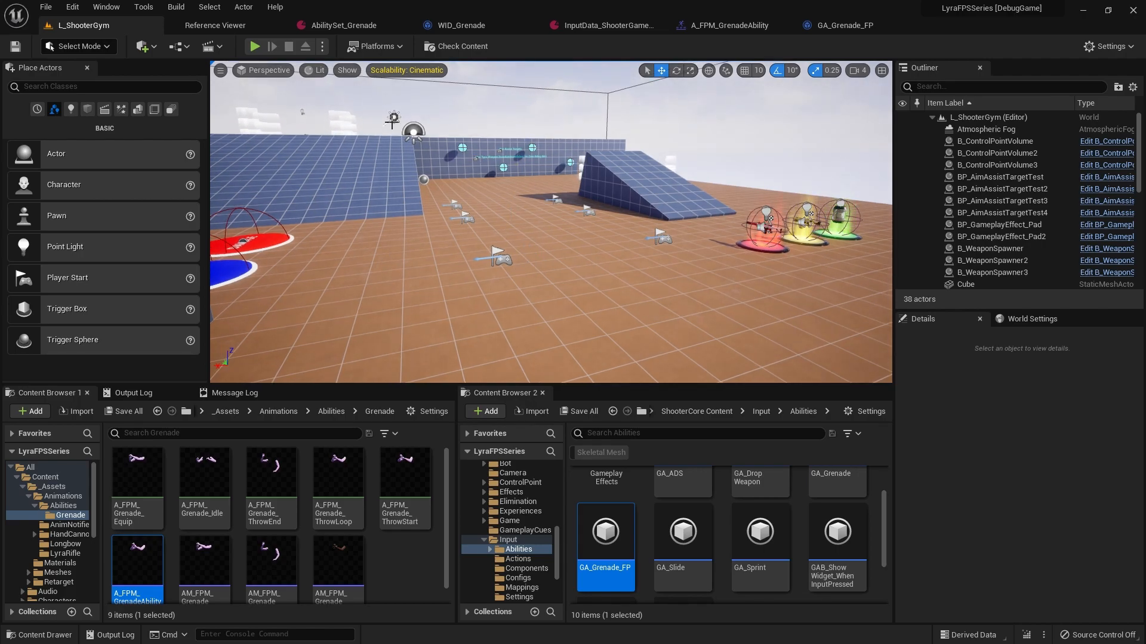
In GA_Grenade_FP, disconnect the Get Spawn Location and Get Spawn Rotation pair from CommitAbility and the Play Montage node.
{"action": "left_click", "coordinate": [844, 25]}
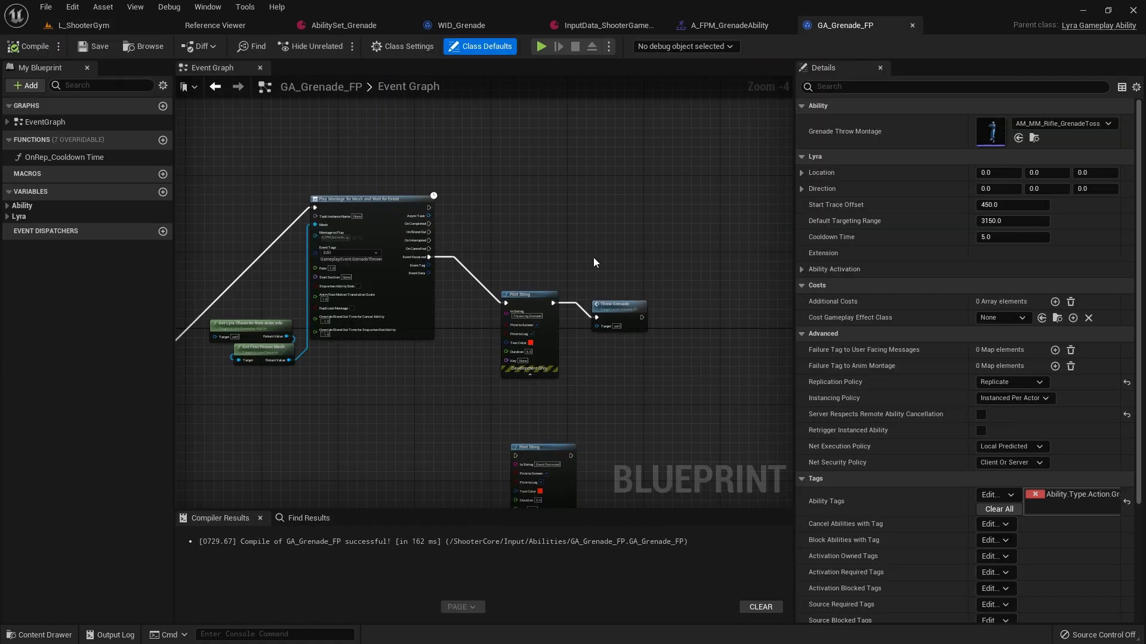
{"action": "scroll", "coordinate": [477, 249], "scroll_direction": "down", "scroll_amount": 2}
{"action": "right_click_drag", "start_coordinate": [319, 297], "coordinate": [475, 276]}
{"action": "scroll", "coordinate": [454, 262], "scroll_direction": "up", "scroll_amount": 4}
{"action": "right_click_drag", "start_coordinate": [318, 262], "coordinate": [425, 248]}
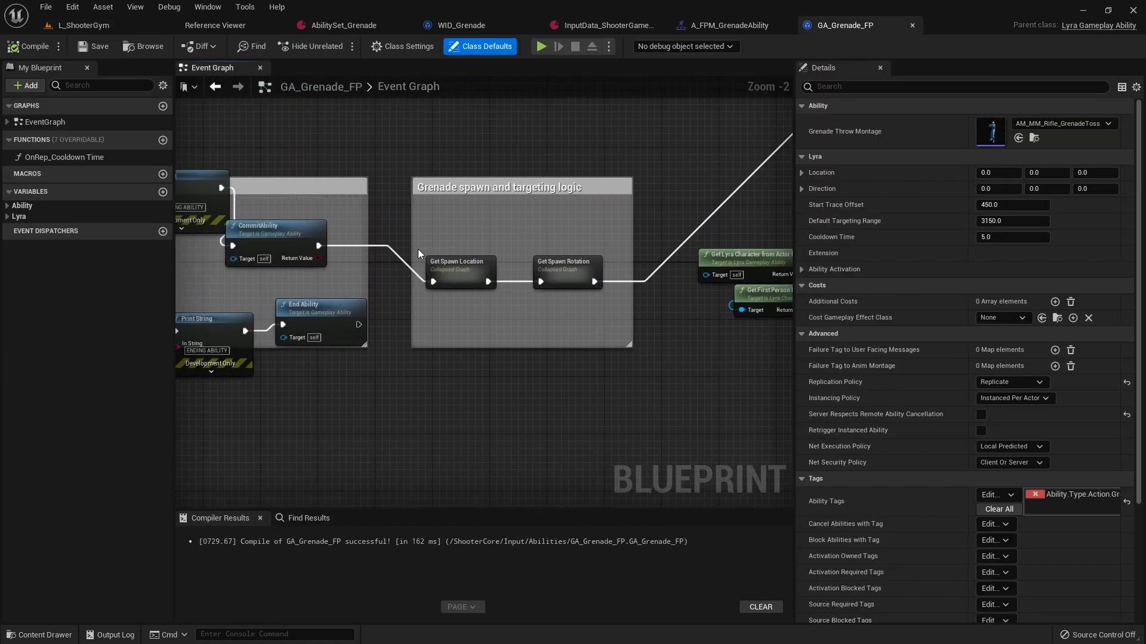
{"action": "left_click_drag", "start_coordinate": [424, 238], "coordinate": [484, 277]}
{"action": "left_click", "coordinate": [461, 248]}
{"action": "left_click", "coordinate": [434, 281], "text": "alt"}
{"action": "left_click", "coordinate": [594, 281], "text": "alt"}
Move the Get Spawn Location and Get Spawn Rotation nodes out of their comment to below the Throwing Grenade Print String.
{"action": "left_click_drag", "start_coordinate": [567, 278], "coordinate": [615, 376]}
{"action": "scroll", "coordinate": [626, 374], "scroll_direction": "down", "scroll_amount": 4}
{"action": "right_click_drag", "start_coordinate": [658, 385], "coordinate": [509, 321]}
{"action": "left_click_drag", "start_coordinate": [475, 310], "coordinate": [710, 311]}
{"action": "right_click_drag", "start_coordinate": [737, 302], "coordinate": [487, 205]}
{"action": "scroll", "coordinate": [462, 300], "scroll_direction": "up", "scroll_amount": 4}
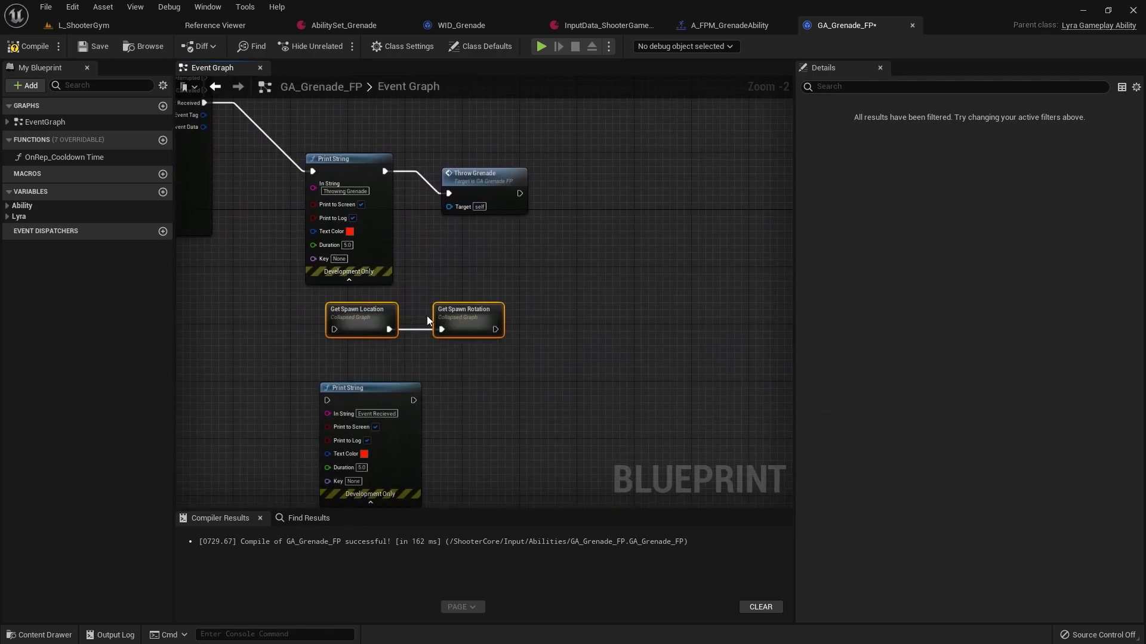
Connect the execution output of CommitAbility directly to the Play Montage for Mesh and Wait for Event node.
{"action": "right_click_drag", "start_coordinate": [256, 329], "coordinate": [672, 337]}
{"action": "right_click_drag", "start_coordinate": [197, 251], "coordinate": [385, 281]}
{"action": "right_click_drag", "start_coordinate": [262, 227], "coordinate": [423, 243]}
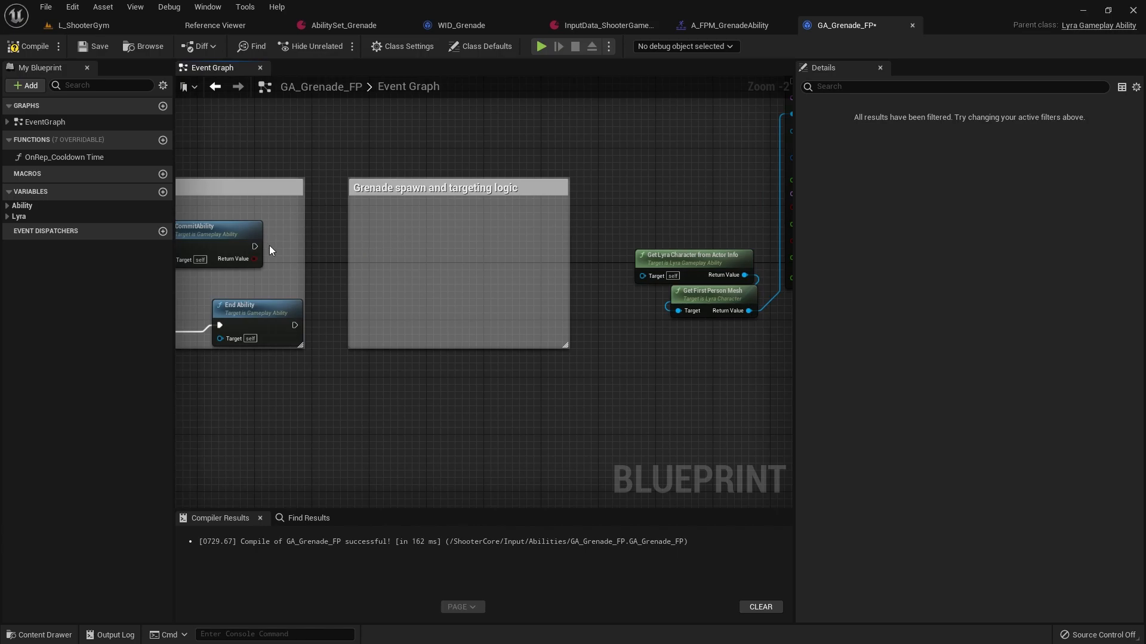
{"action": "left_click_drag", "start_coordinate": [250, 247], "coordinate": [697, 260]}
Move the connected Get Spawn Location and Get Spawn Rotation nodes past the Throw Grenade call to the ThrowGrenade custom event.
{"action": "right_click_drag", "start_coordinate": [696, 272], "coordinate": [252, 182]}
{"action": "right_click_drag", "start_coordinate": [644, 322], "coordinate": [440, 217]}
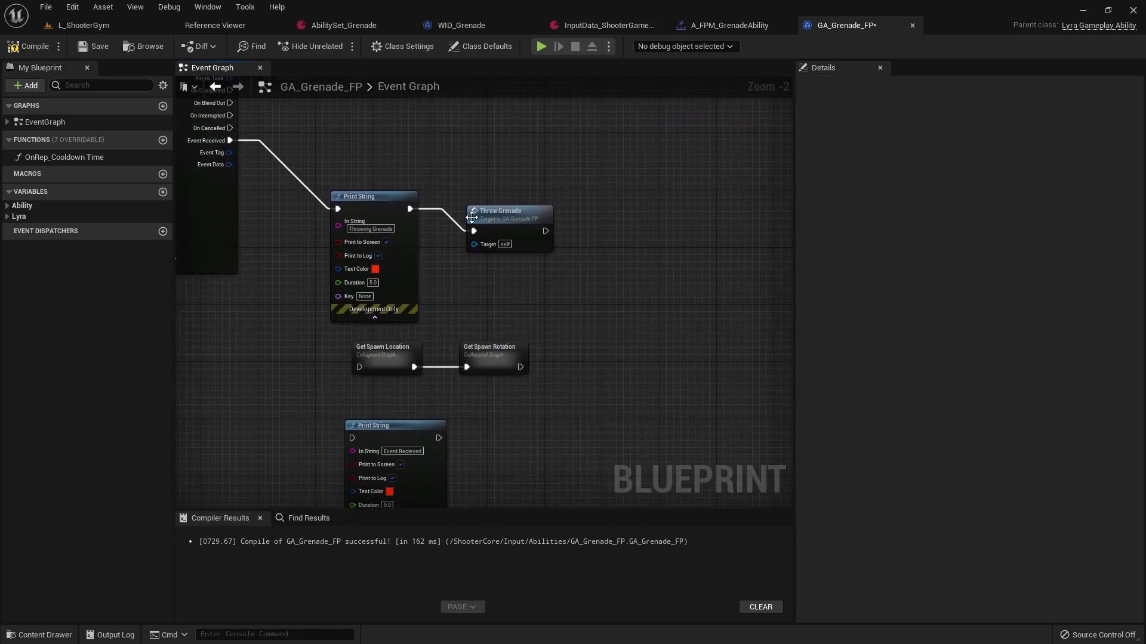
{"action": "right_click_drag", "start_coordinate": [504, 283], "coordinate": [423, 264]}
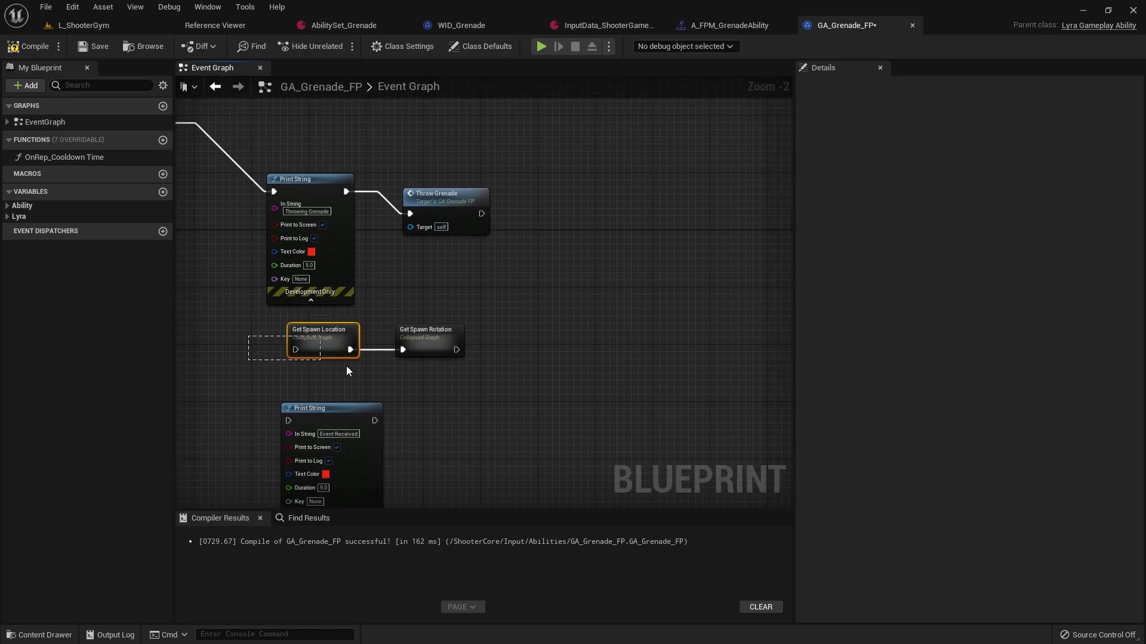
{"action": "left_click_drag", "start_coordinate": [320, 366], "coordinate": [483, 370]}
{"action": "left_click_drag", "start_coordinate": [424, 333], "coordinate": [799, 282]}
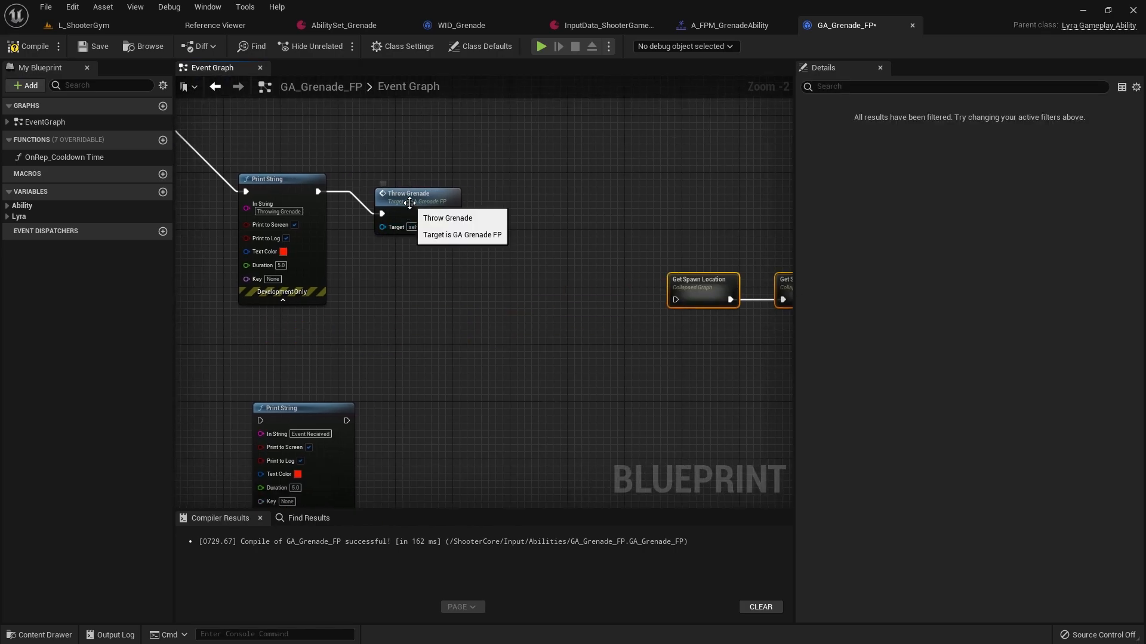
{"action": "right_click_drag", "start_coordinate": [409, 203], "coordinate": [95, 241]}
{"action": "left_click_drag", "start_coordinate": [388, 328], "coordinate": [716, 280]}
{"action": "right_click_drag", "start_coordinate": [681, 281], "coordinate": [234, 274]}
{"action": "scroll", "coordinate": [266, 275], "scroll_direction": "down", "scroll_amount": 2}
{"action": "left_click_drag", "start_coordinate": [266, 274], "coordinate": [498, 281]}
{"action": "scroll", "coordinate": [497, 282], "scroll_direction": "up", "scroll_amount": 4}
Wire the ThrowGrenade custom event through Get Spawn Location and Get Spawn Rotation into HasAuthority.
{"action": "left_click_drag", "start_coordinate": [441, 248], "coordinate": [494, 308]}
{"action": "left_click", "coordinate": [400, 268]}
{"action": "left_click_drag", "start_coordinate": [690, 353], "coordinate": [557, 299]}
{"action": "left_click_drag", "start_coordinate": [691, 297], "coordinate": [677, 241]}
{"action": "left_click_drag", "start_coordinate": [384, 187], "coordinate": [618, 277]}
{"action": "scroll", "coordinate": [385, 233], "scroll_direction": "down", "scroll_amount": 1}
{"action": "scroll", "coordinate": [385, 233], "scroll_direction": "down", "scroll_amount": 1}
{"action": "left_click_drag", "start_coordinate": [377, 195], "coordinate": [400, 222]}
{"action": "left_click_drag", "start_coordinate": [530, 256], "coordinate": [570, 274]}
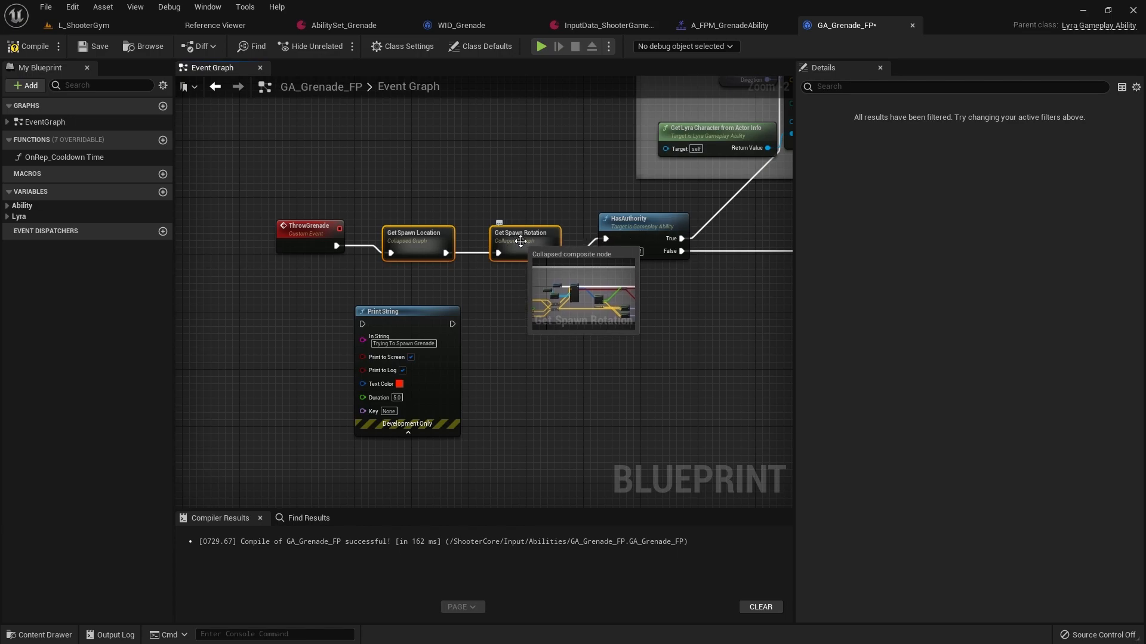
Check the rewired ThrowGrenade chain up to the grenade spawn section, and compile and save GA_Grenade_FP.
{"action": "right_click_drag", "start_coordinate": [572, 263], "coordinate": [435, 322]}
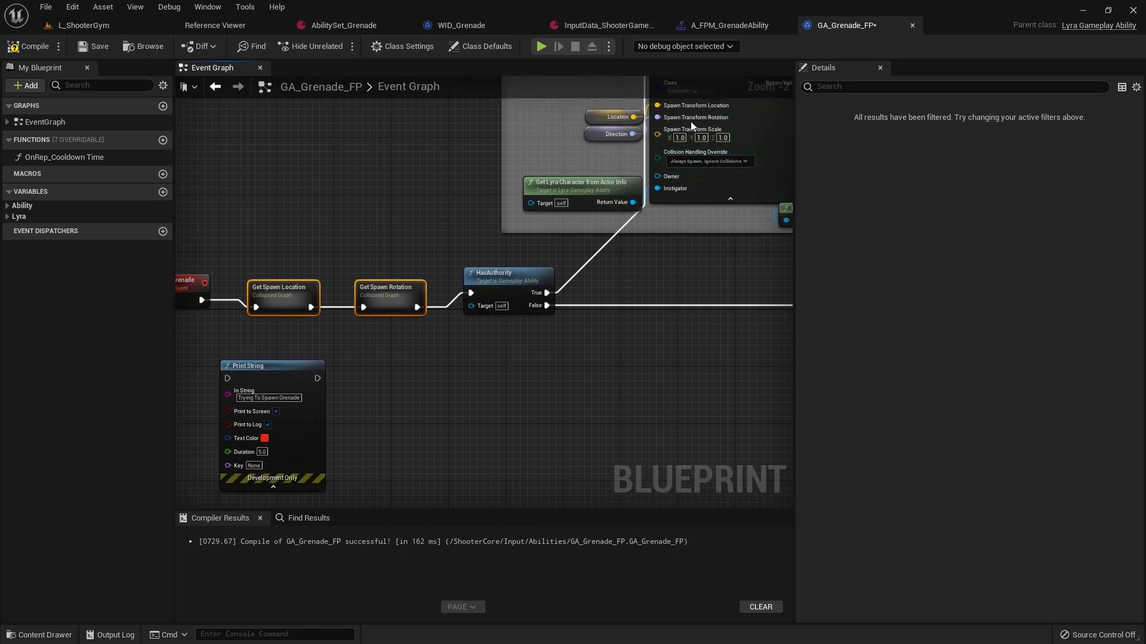
{"action": "scroll", "coordinate": [574, 224], "scroll_direction": "down", "scroll_amount": 4}
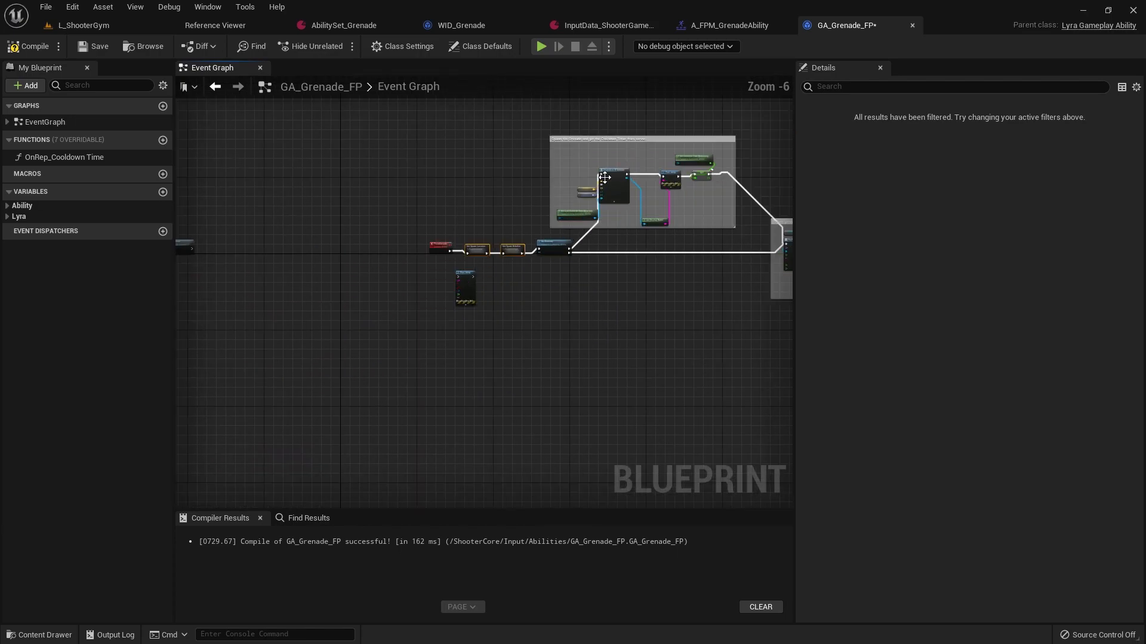
{"action": "scroll", "coordinate": [603, 179], "scroll_direction": "up", "scroll_amount": 2}
{"action": "right_click", "coordinate": [604, 181]}
{"action": "left_click", "coordinate": [476, 186]}
{"action": "left_click", "coordinate": [39, 51]}
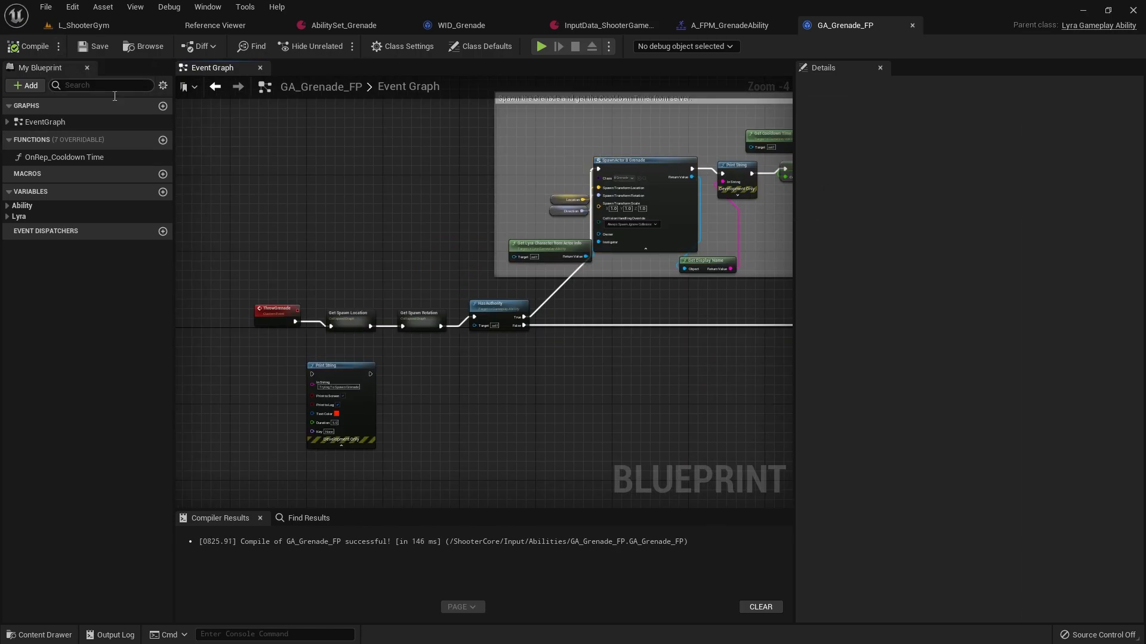
Switch to Rider, close the LyraQuickBarComponent header and source files, and show LyraCharacter.cpp.
{"action": "key", "text": "alt+Tab"}
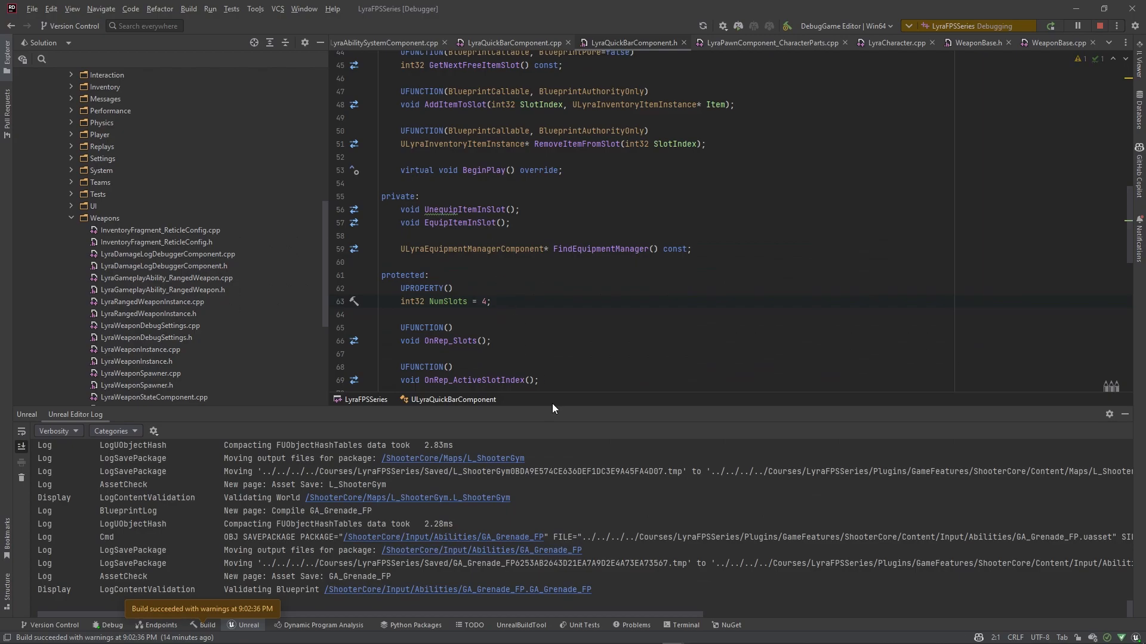
{"action": "left_click", "coordinate": [1125, 415]}
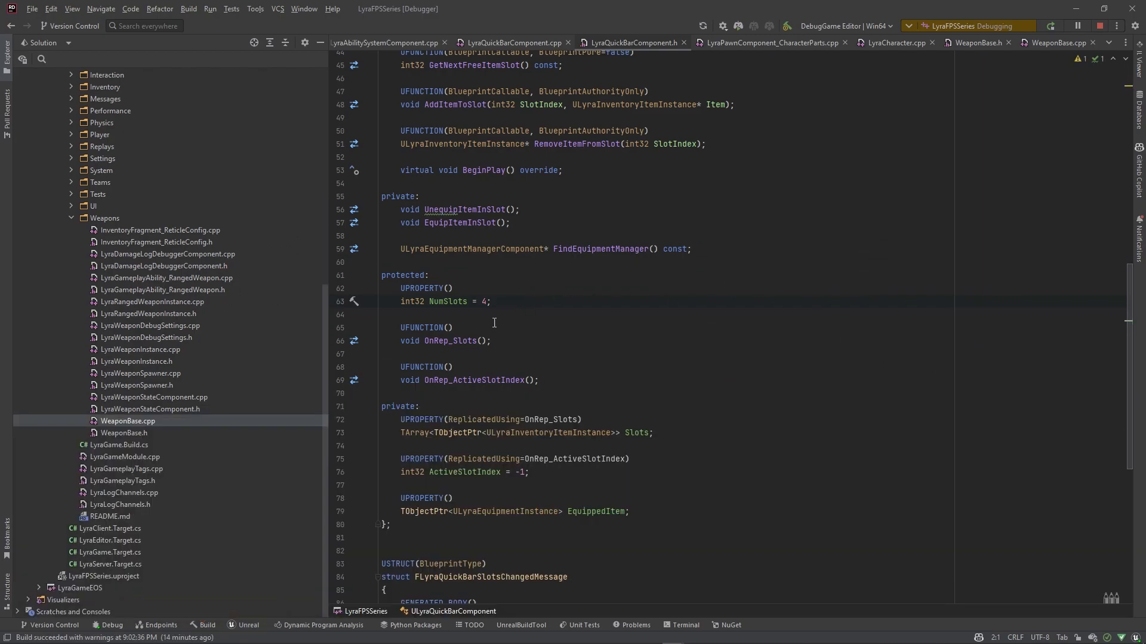
{"action": "scroll", "coordinate": [484, 197], "scroll_direction": "up", "scroll_amount": 6}
{"action": "scroll", "coordinate": [485, 197], "scroll_direction": "up", "scroll_amount": 1}
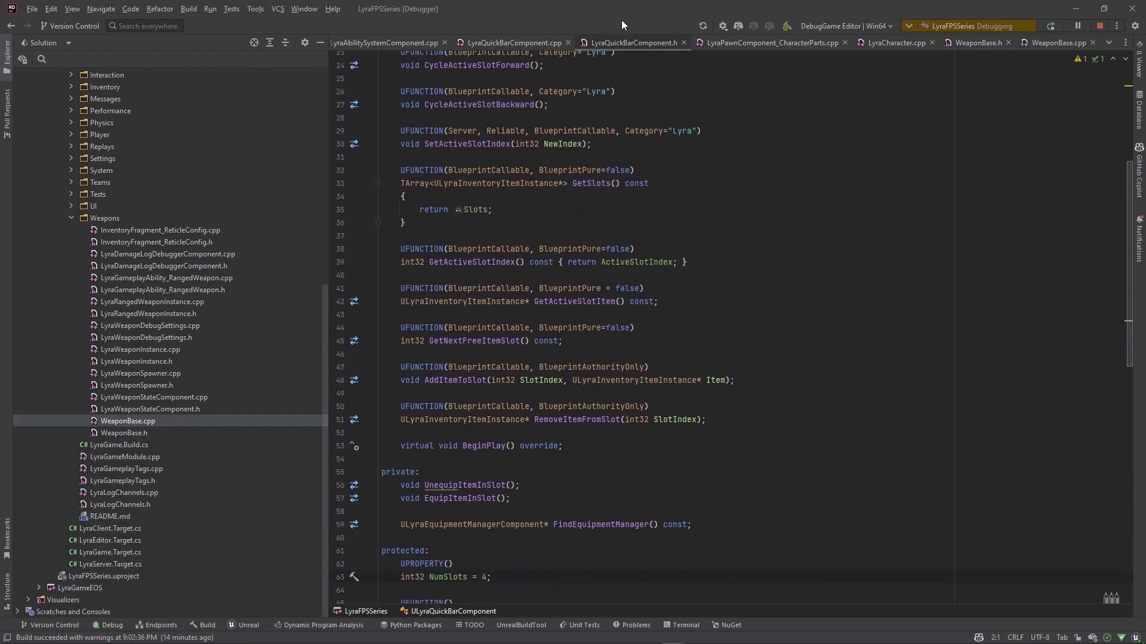
{"action": "left_click", "coordinate": [683, 42]}
{"action": "left_click", "coordinate": [684, 43]}
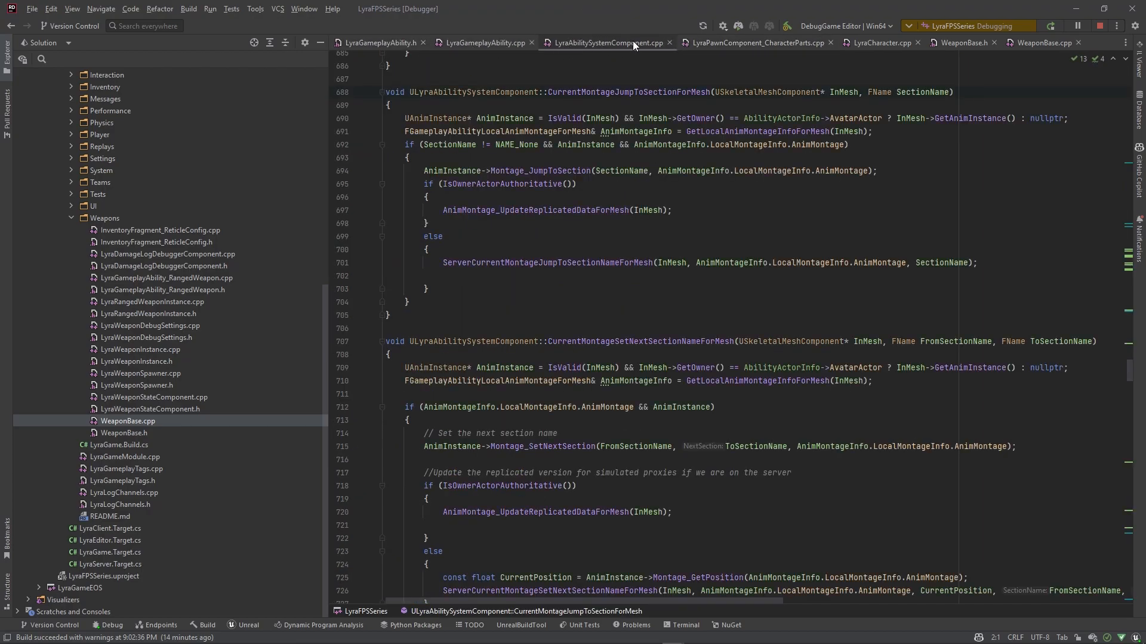
{"action": "left_click", "coordinate": [882, 43]}
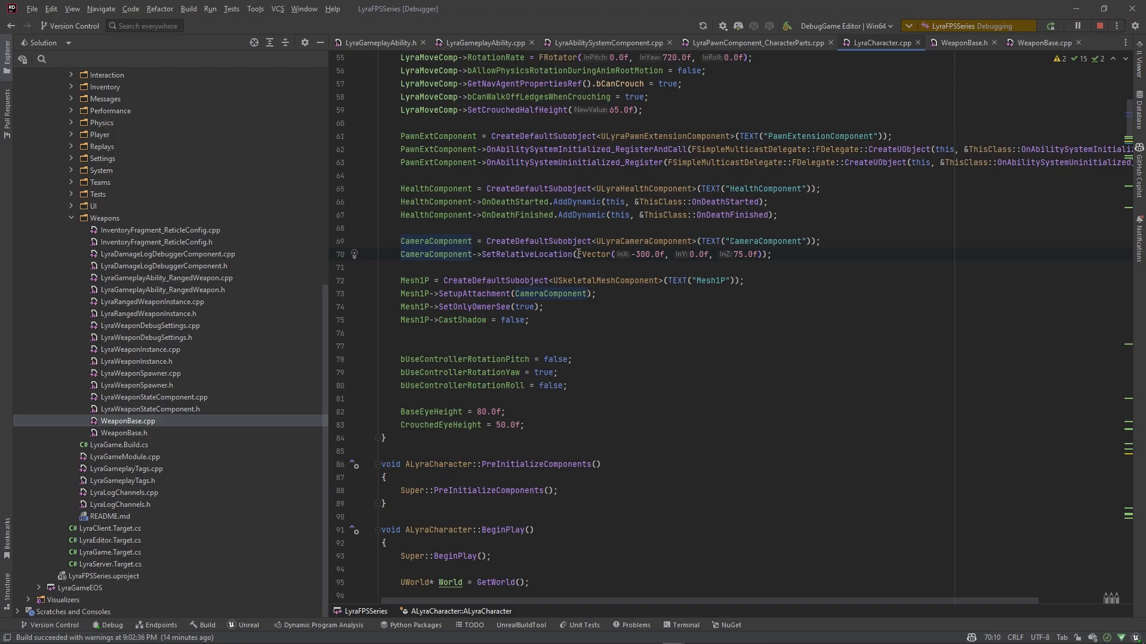
In the ALyraCharacter constructor, add CameraComponent->SetupAttachment(RootComponent) and set the camera's relative X location to 0.0.
{"action": "key", "text": "Return"}
{"action": "type", "text": "CAMERA"}
{"action": "key", "text": "Return"}
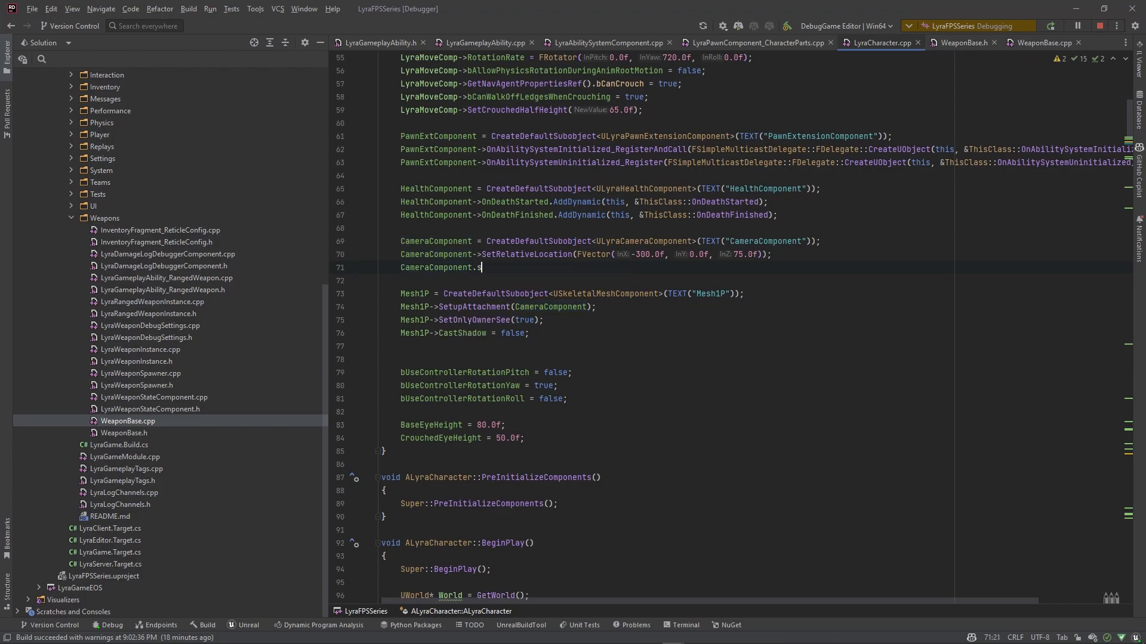
{"action": "type", "text": ".setup"}
{"action": "key", "text": "Return"}
{"action": "type", "text": "Roo"}
{"action": "key", "text": "Return"}
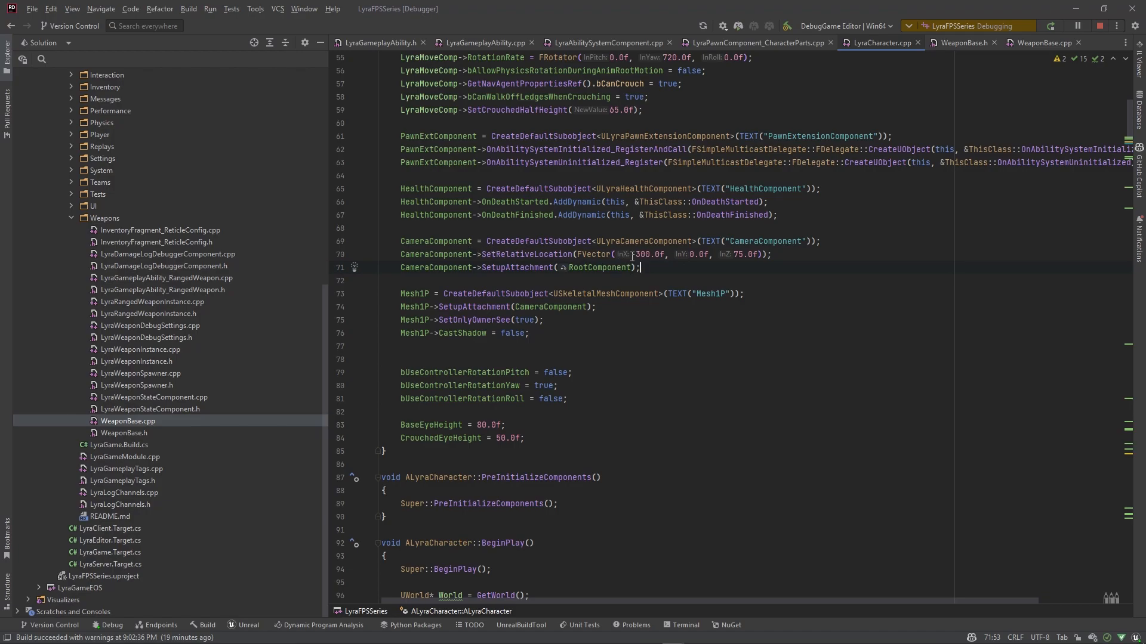
{"action": "type", "text": "0.0"}
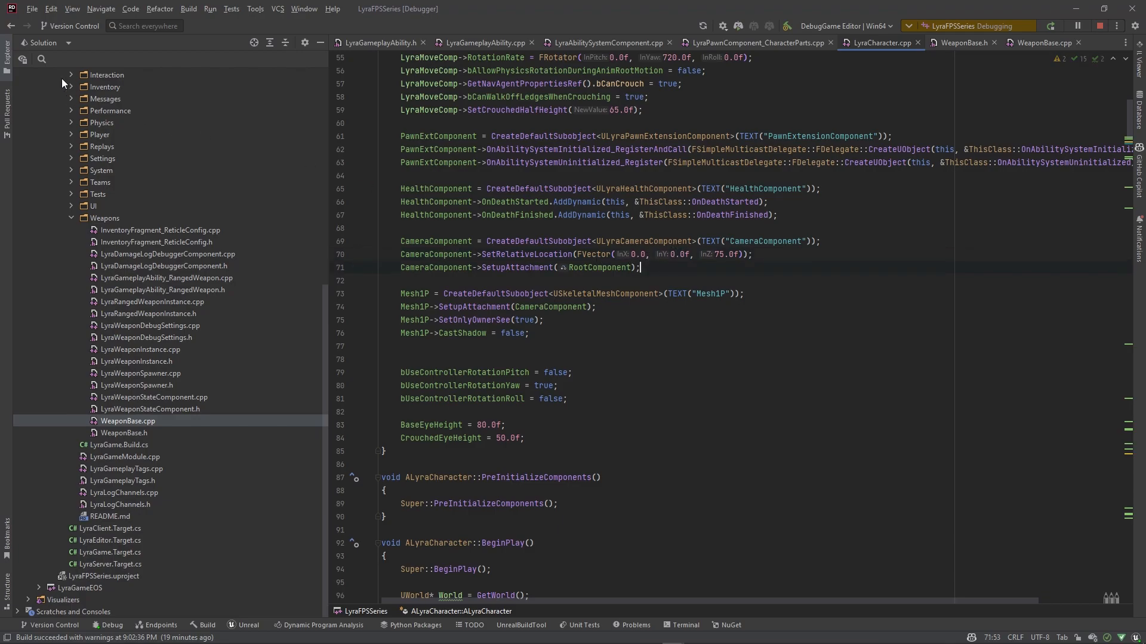
Restart the LyraFPSSeries debug session to relaunch the Unreal Editor, and open the GA_Grenade_FP blueprint.
{"action": "left_click", "coordinate": [1048, 29]}
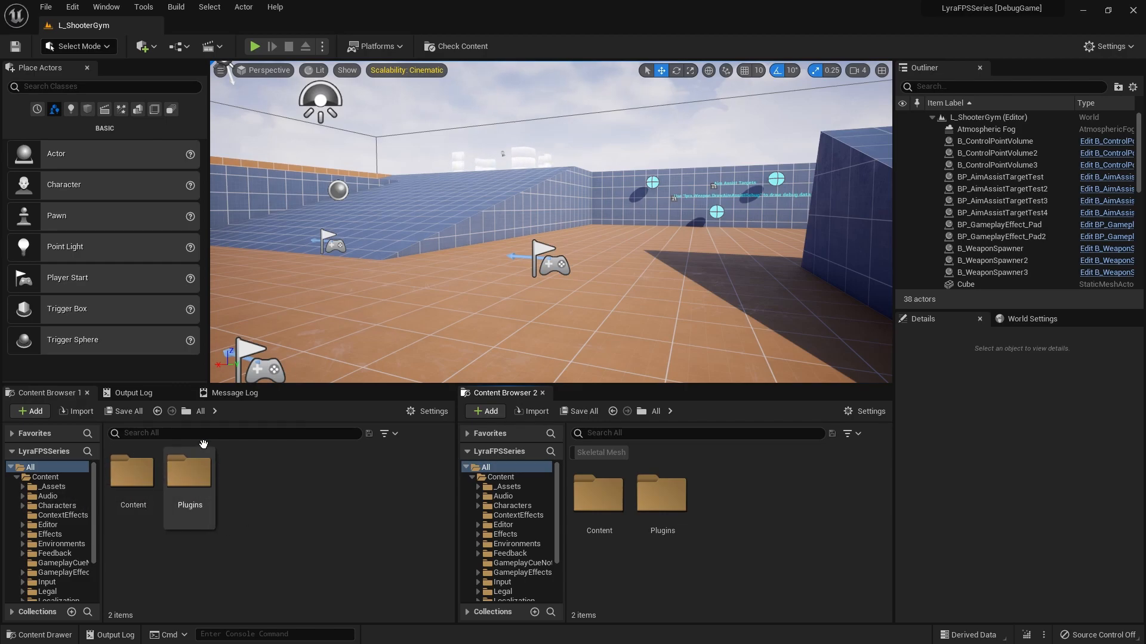
{"action": "key", "text": "ctrl+p"}
{"action": "type", "text": "GA_Gre"}
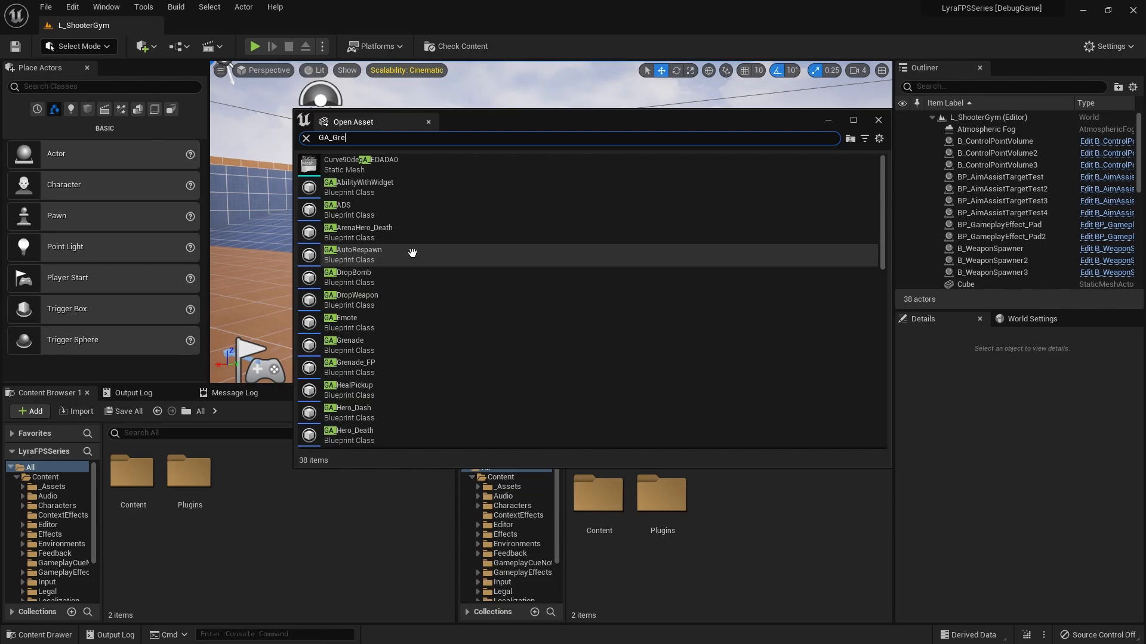
{"action": "type", "text": "n"}
{"action": "left_click", "coordinate": [384, 189]}
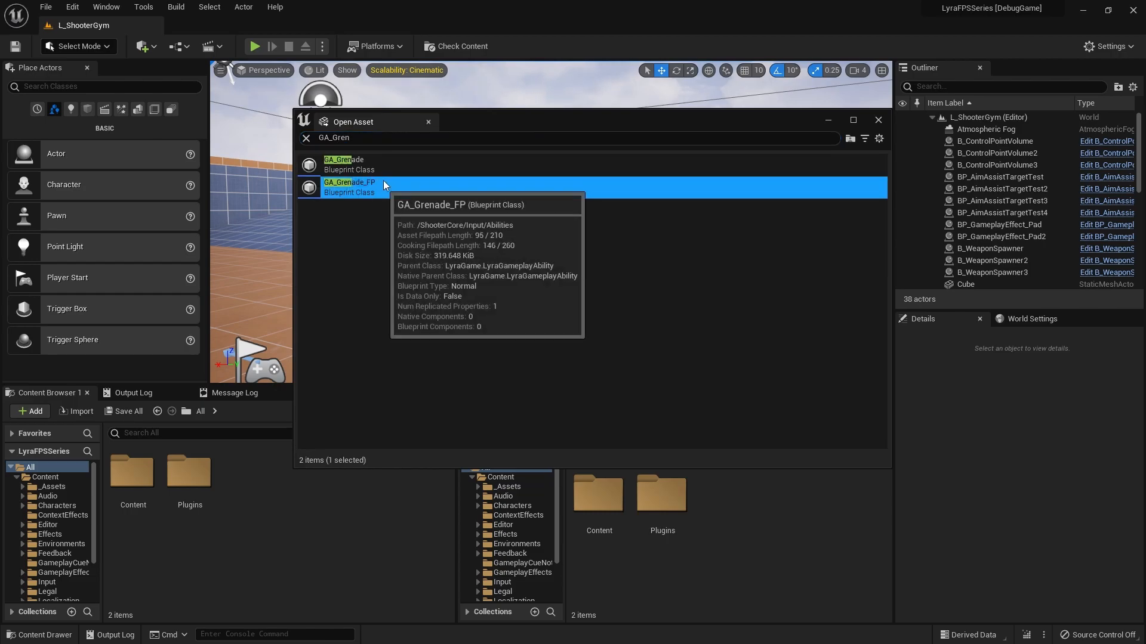
{"action": "double_click", "coordinate": [379, 182]}
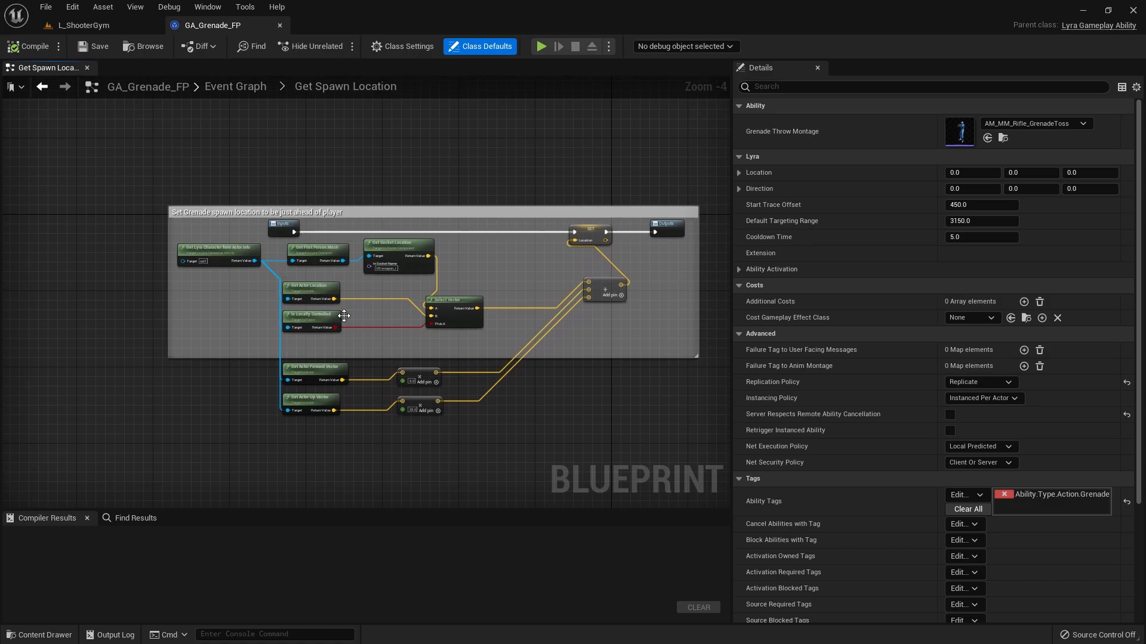
Start a play session in L_ShooterGym, move the character around the arena, and equip the grenade.
{"action": "left_click", "coordinate": [99, 30]}
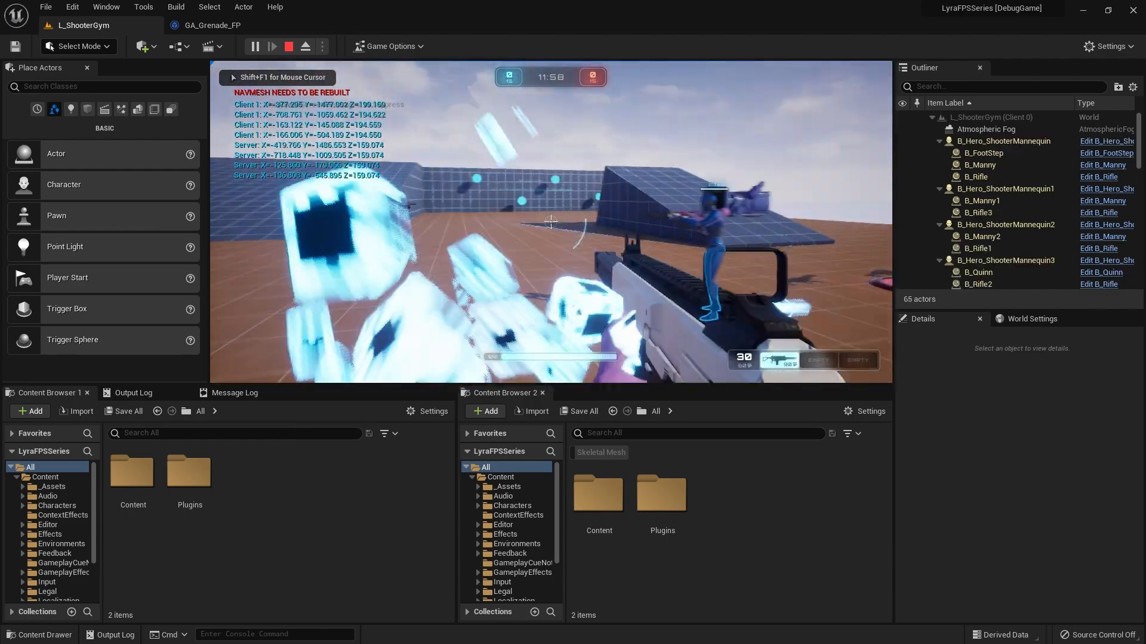
{"action": "key", "text": "d"}
{"action": "key", "text": "a"}
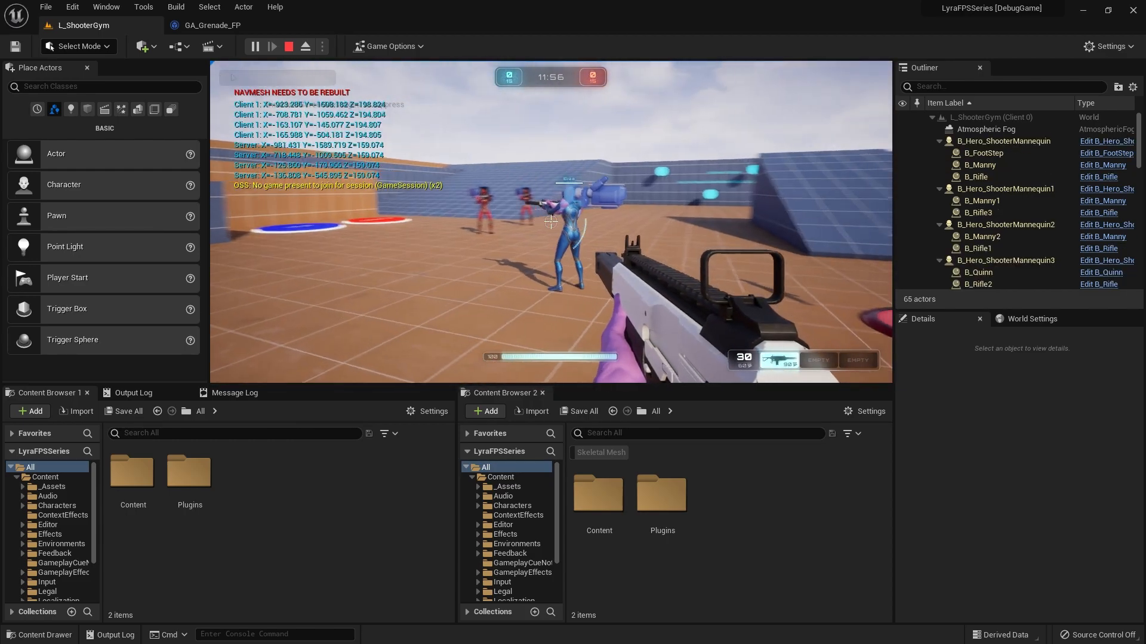
{"action": "key", "text": "d"}
{"action": "key", "text": "s"}
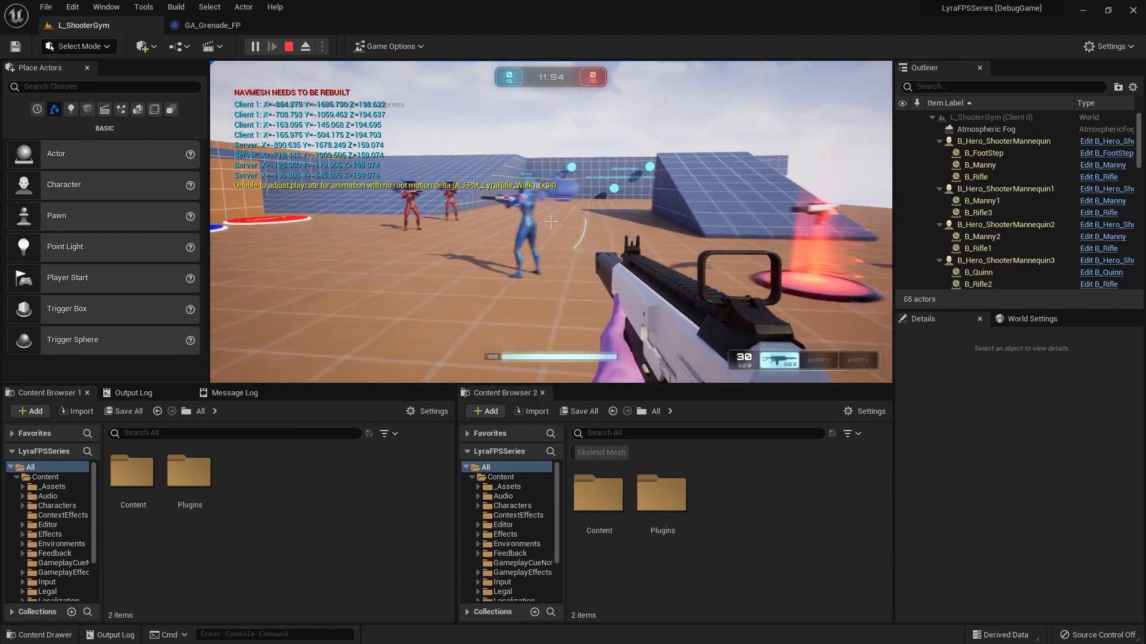
{"action": "key", "text": "w"}
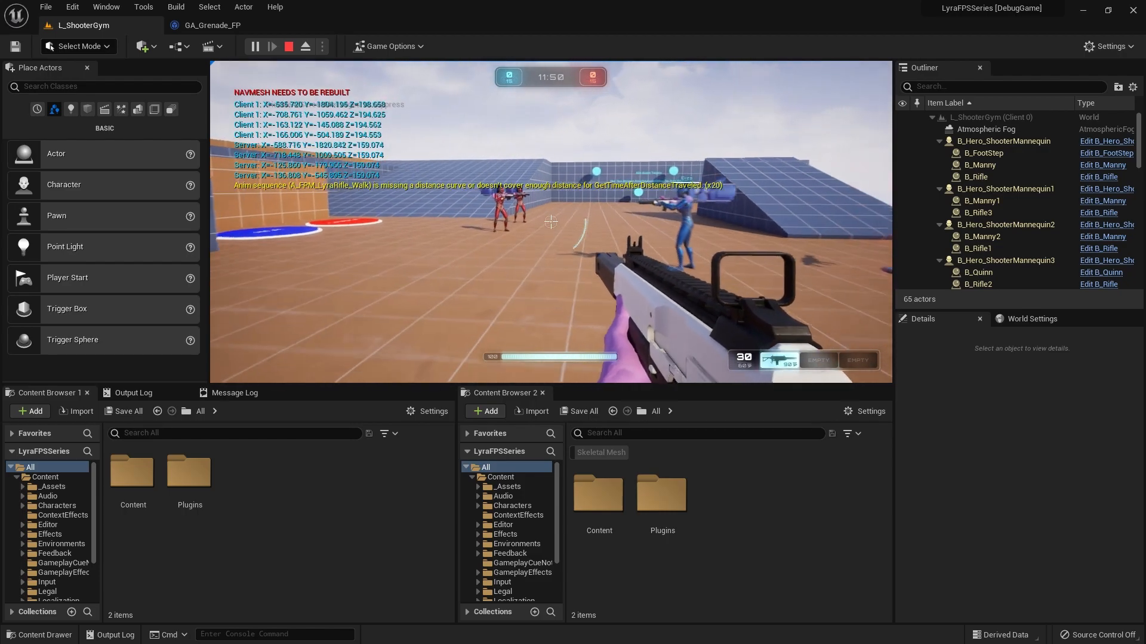
{"action": "key", "text": "q"}
{"action": "key", "text": "d"}
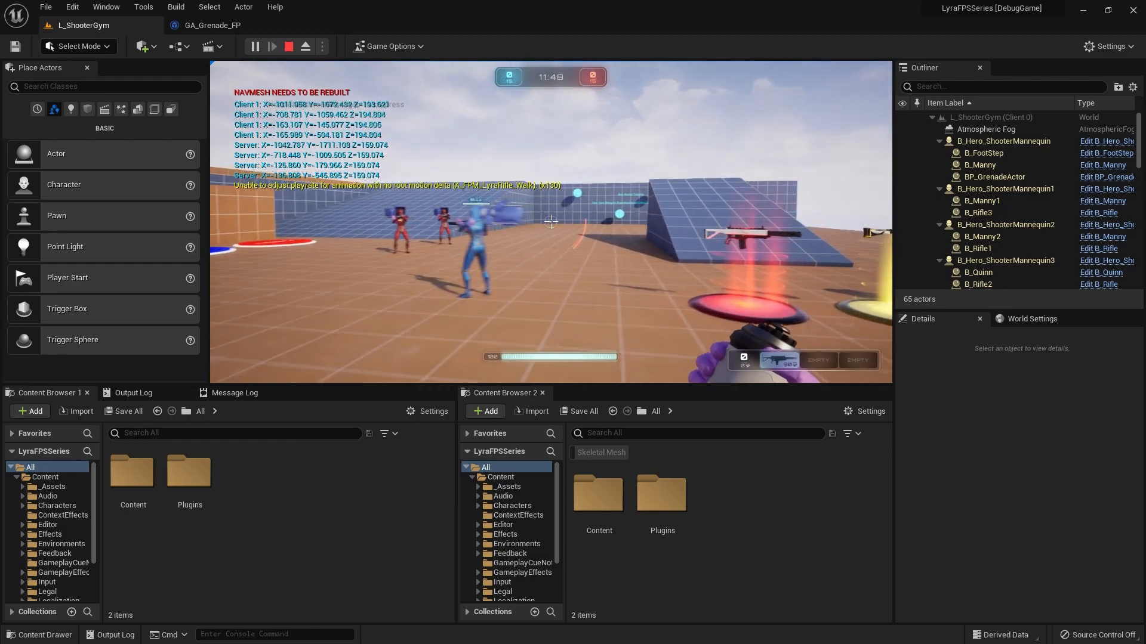
Test-throw grenades toward the far target wall while moving and strafing, and stop the play session.
{"action": "key", "text": "w"}
{"action": "key", "text": "a"}
{"action": "key", "text": "d"}
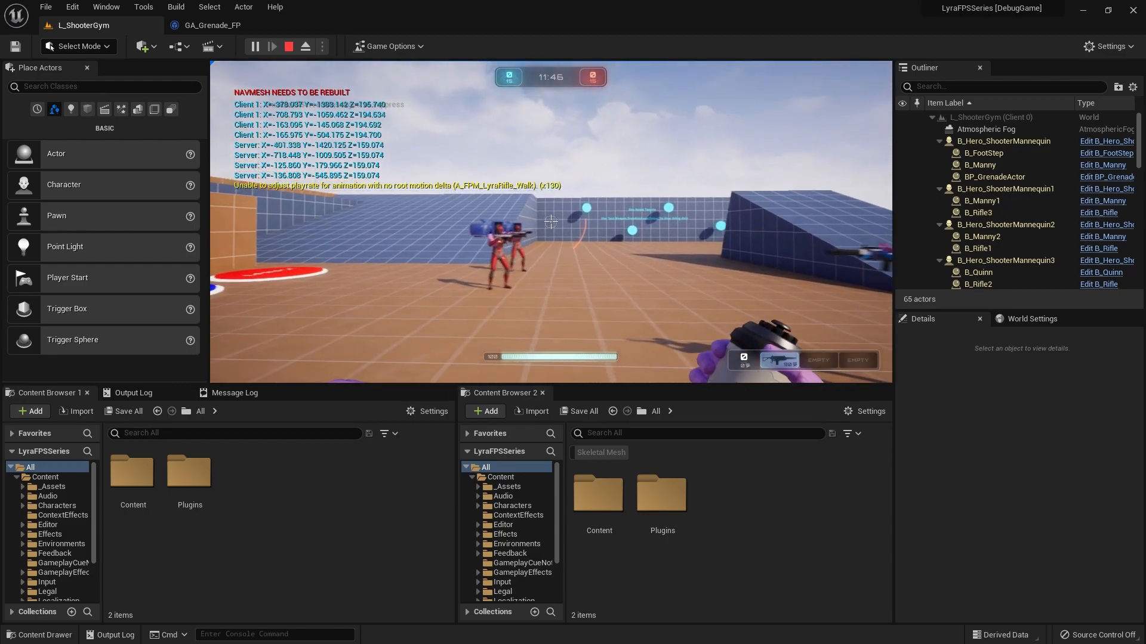
{"action": "key", "text": "w"}
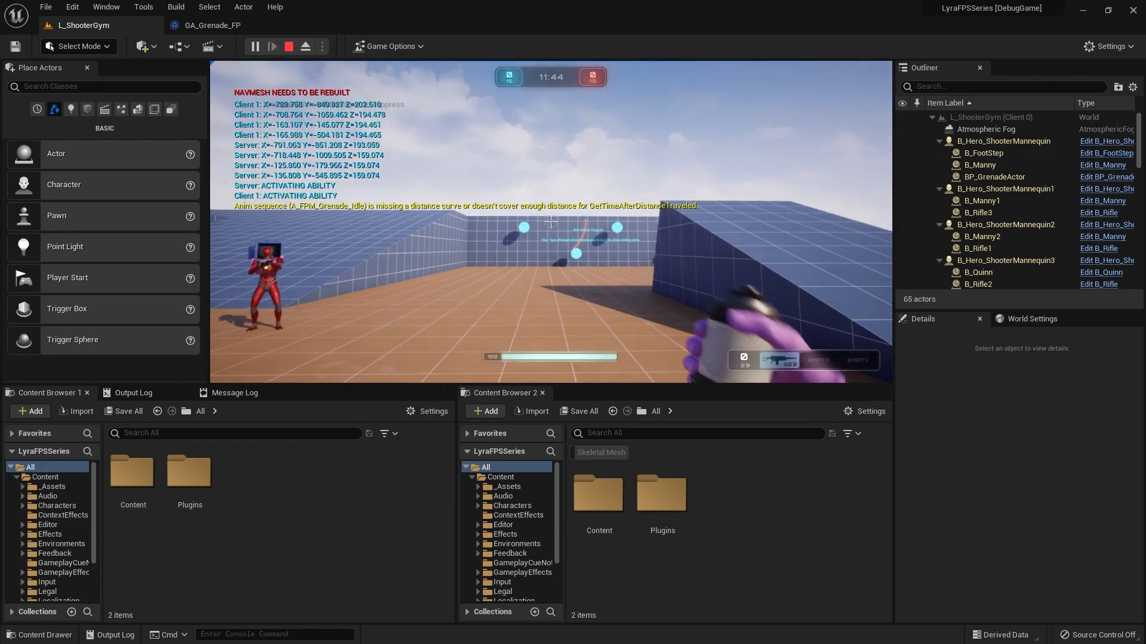
{"action": "key", "text": "a"}
{"action": "key", "text": "s"}
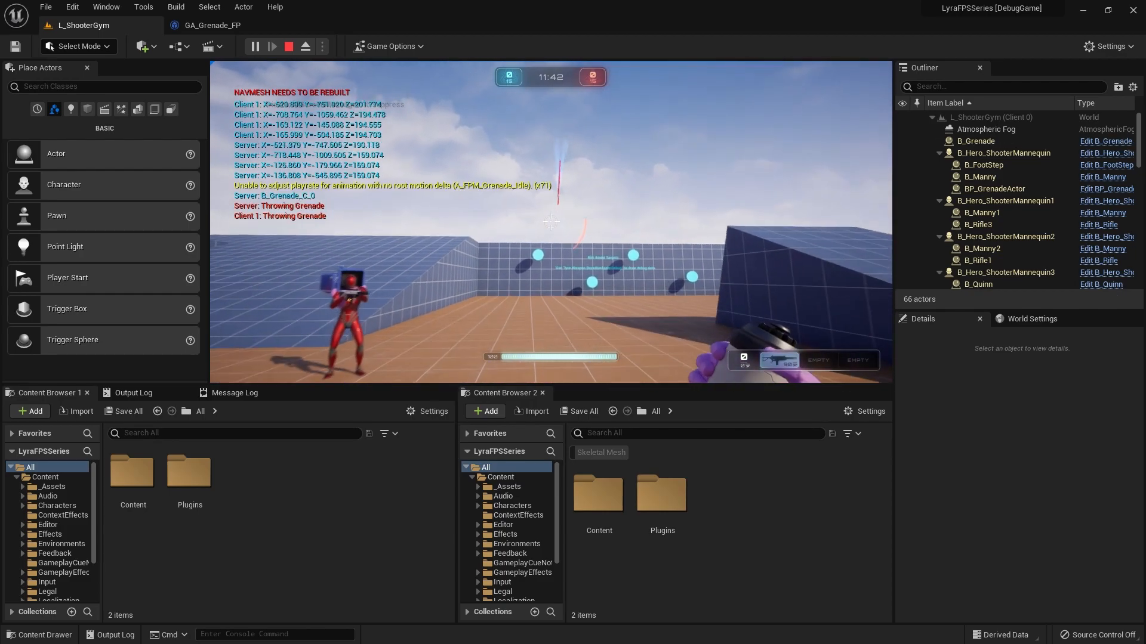
{"action": "key", "text": "a"}
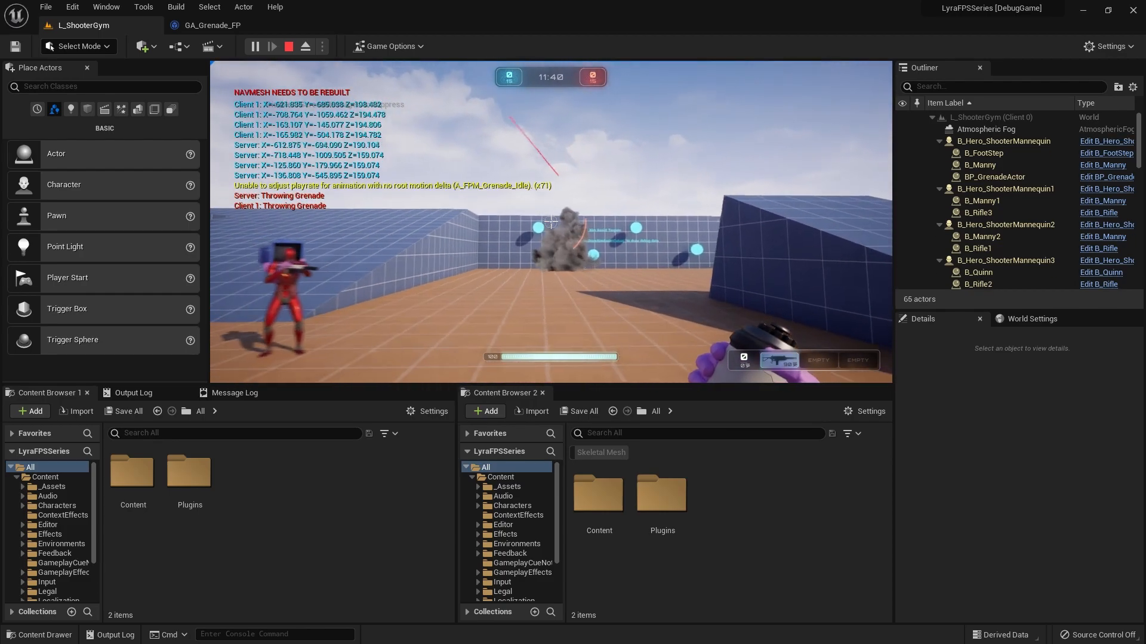
{"action": "key", "text": "d"}
{"action": "key", "text": "a"}
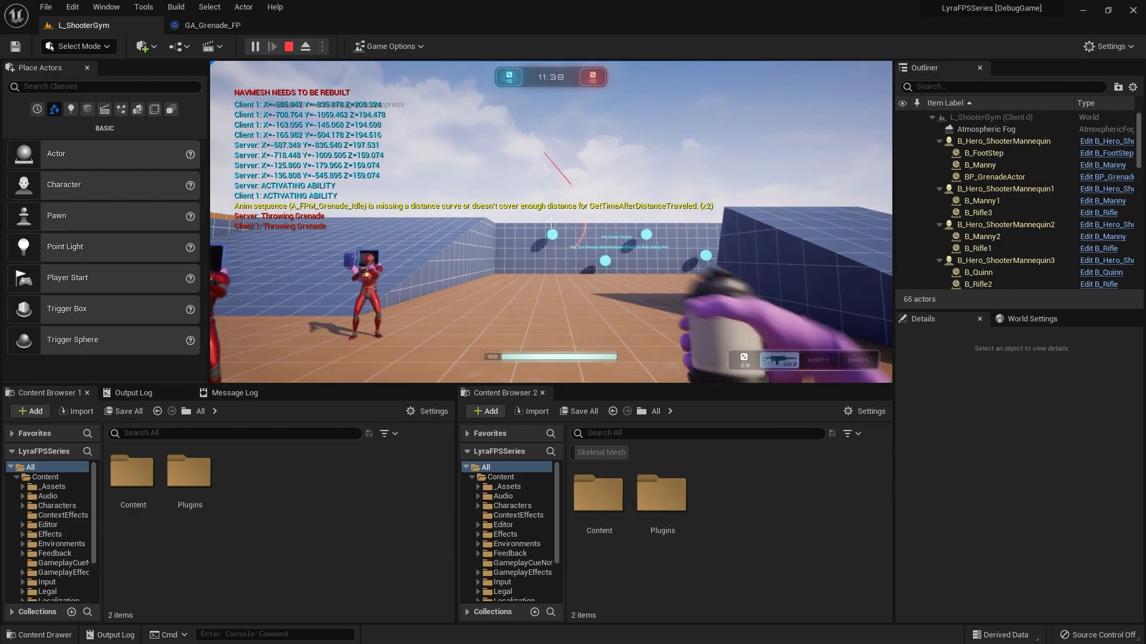
{"action": "key", "text": "w"}
{"action": "key", "text": "a"}
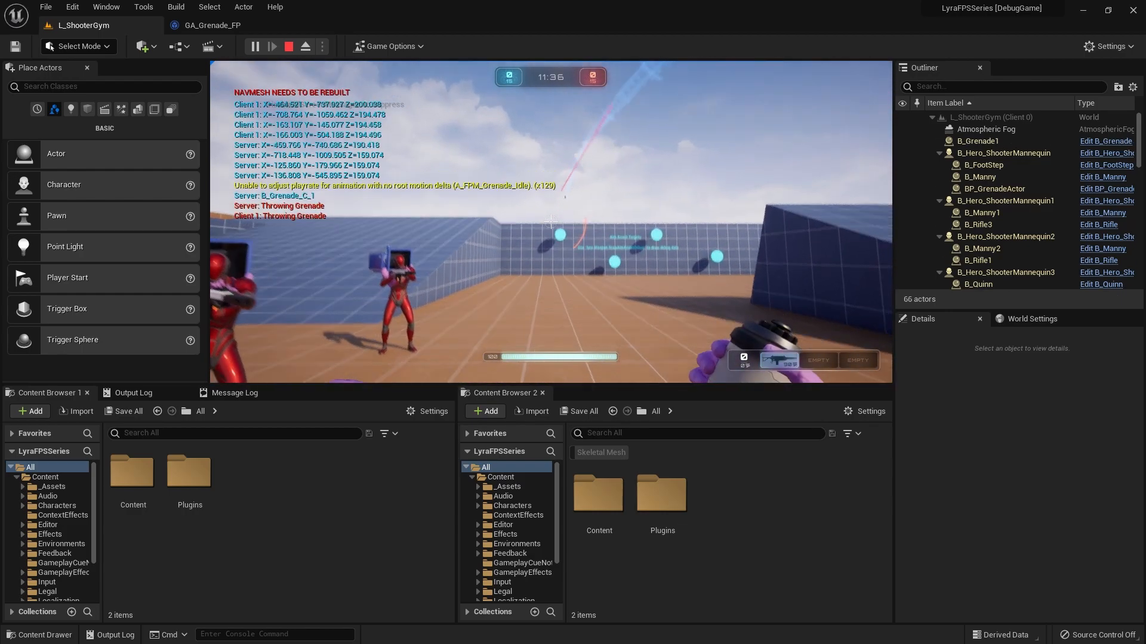
{"action": "key", "text": "d"}
{"action": "key", "text": "w"}
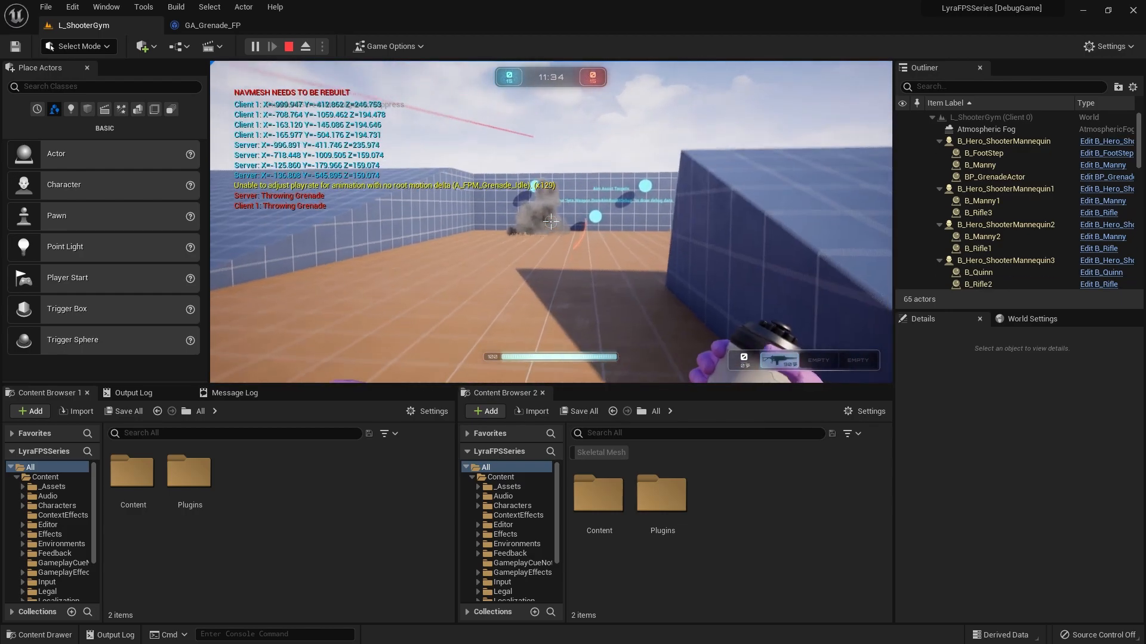
{"action": "key", "text": "Escape"}
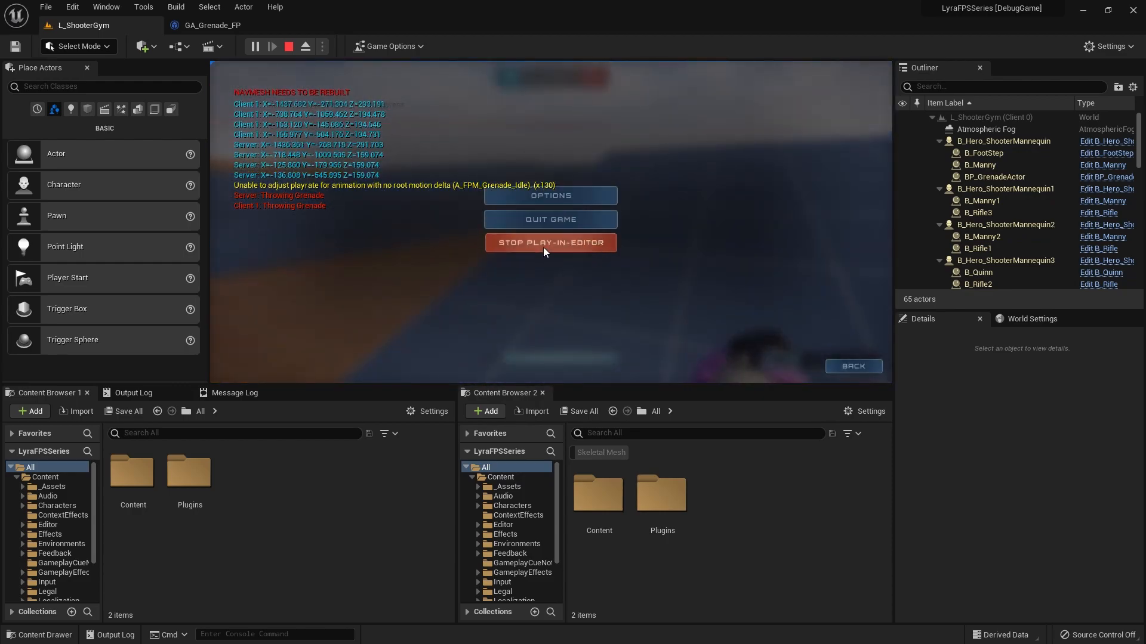
{"action": "left_click", "coordinate": [531, 245]}
In GA_Grenade_FP's Get Spawn Location graph, connect Get Socket Location's Return Value directly to the Location setter and set In Socket Name to hand_r.
{"action": "left_click", "coordinate": [214, 28]}
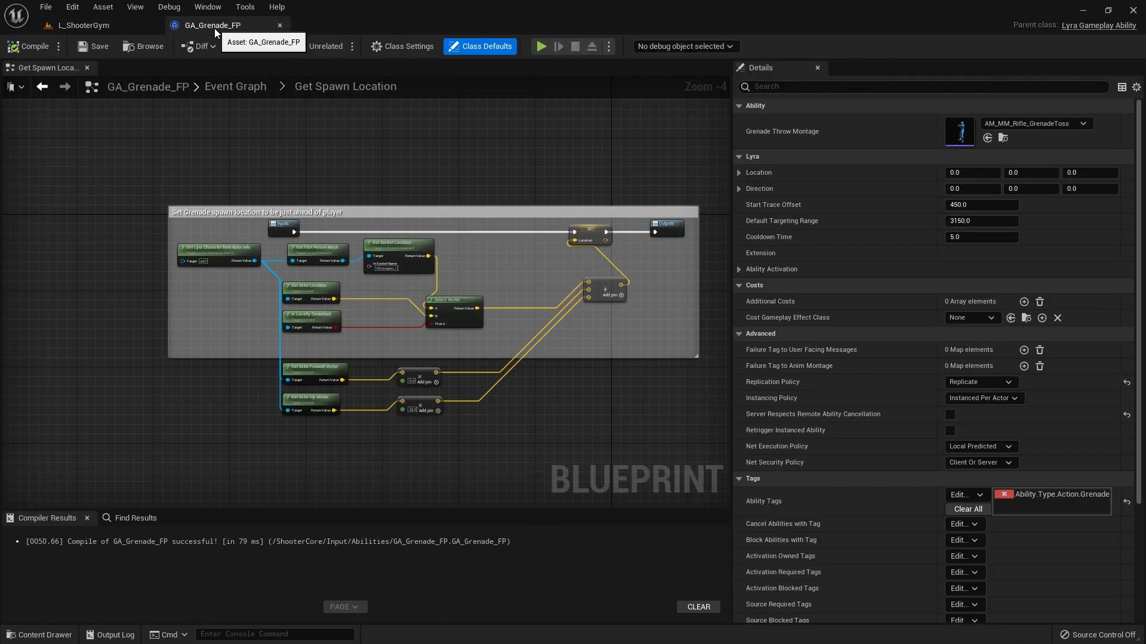
{"action": "scroll", "coordinate": [386, 284], "scroll_direction": "up", "scroll_amount": 4}
{"action": "scroll", "coordinate": [381, 287], "scroll_direction": "down", "scroll_amount": 2}
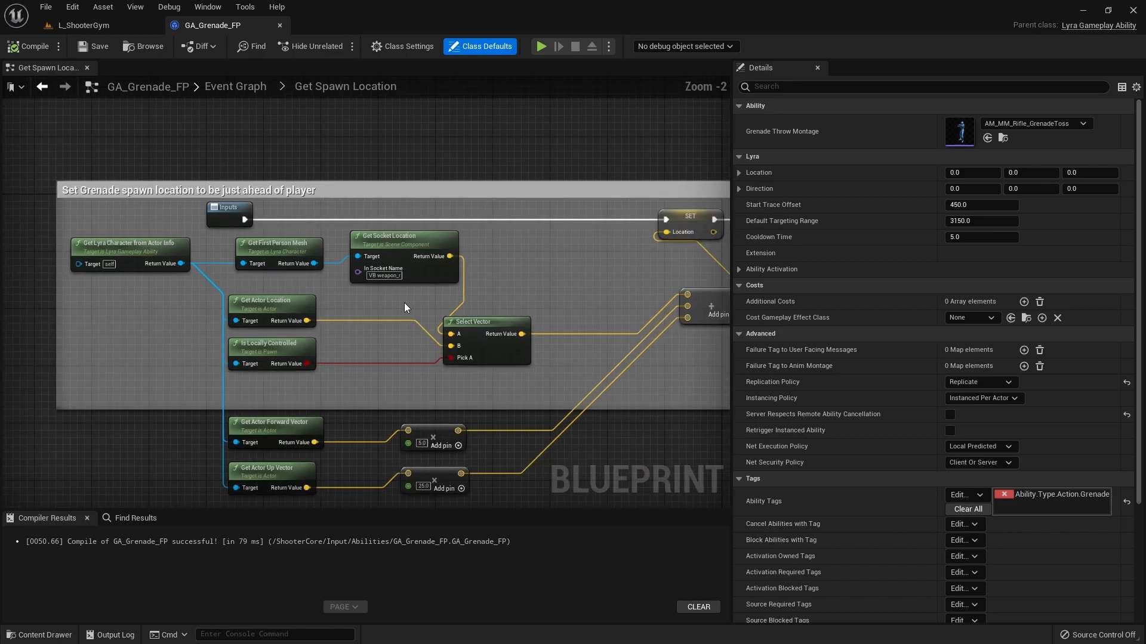
{"action": "scroll", "coordinate": [404, 302], "scroll_direction": "up", "scroll_amount": 2}
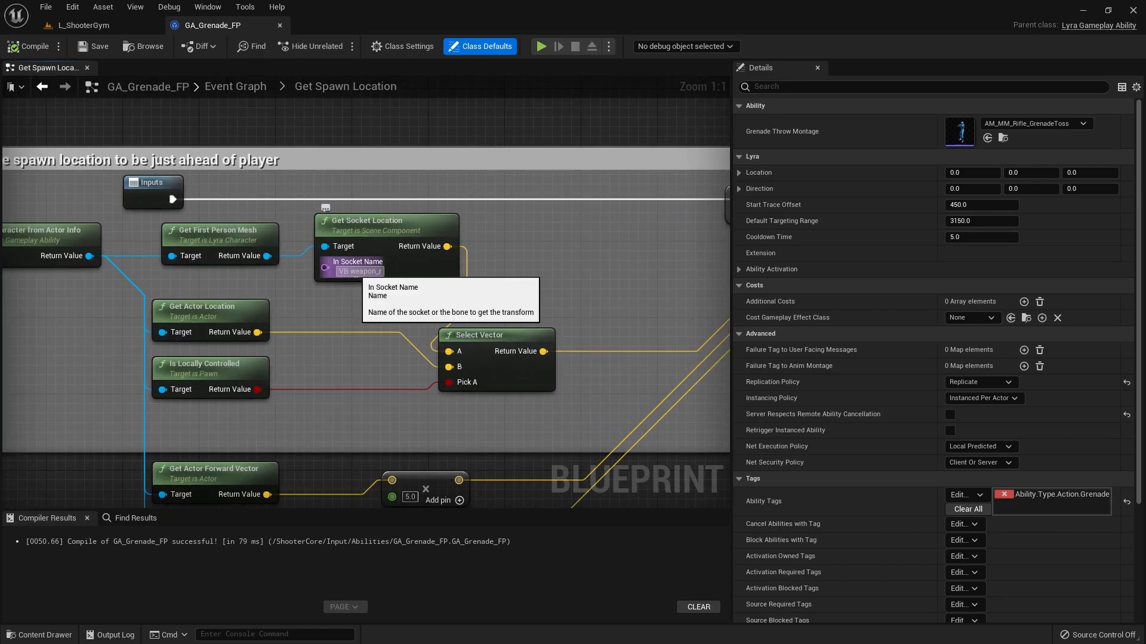
{"action": "right_click_drag", "start_coordinate": [361, 281], "coordinate": [343, 320]}
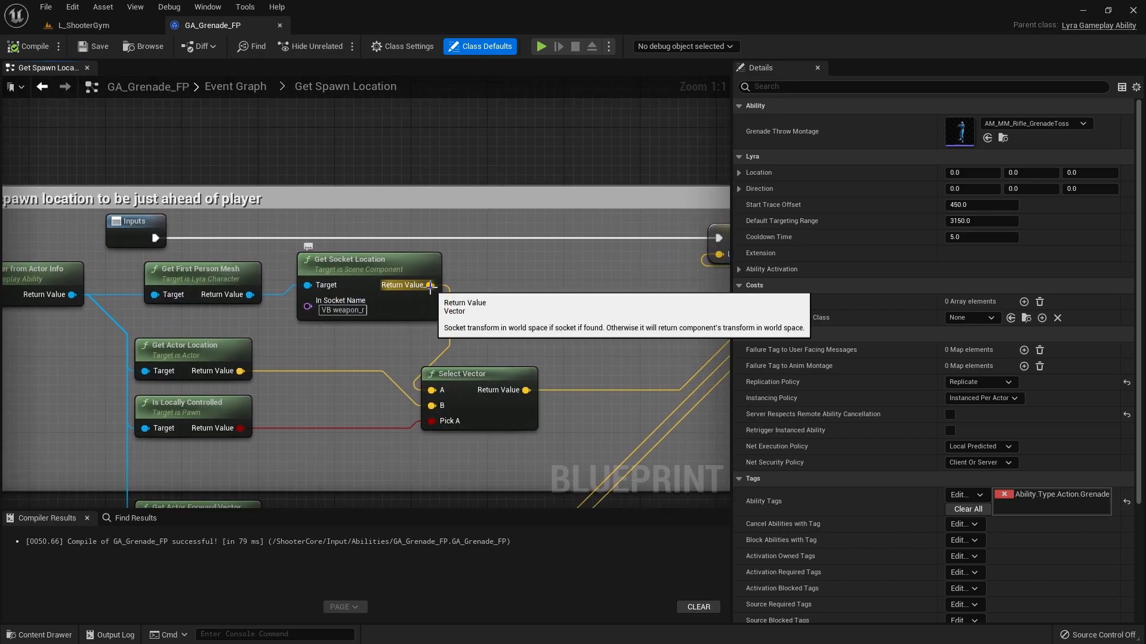
{"action": "left_click_drag", "start_coordinate": [430, 285], "coordinate": [678, 257]}
{"action": "right_click_drag", "start_coordinate": [457, 304], "coordinate": [624, 305]}
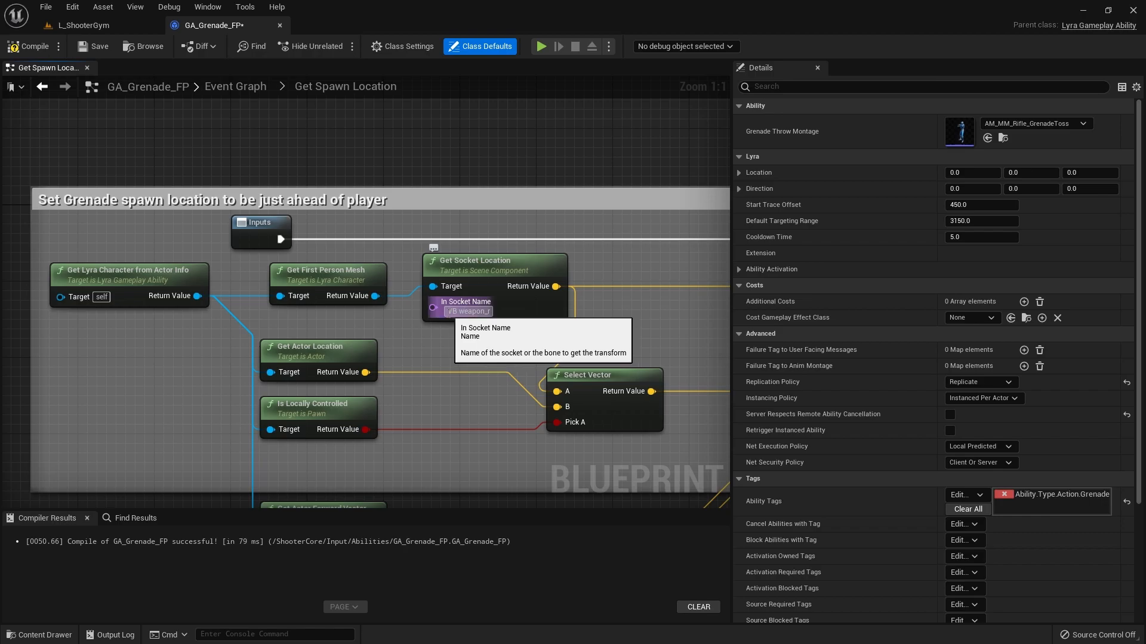
{"action": "left_click", "coordinate": [468, 311]}
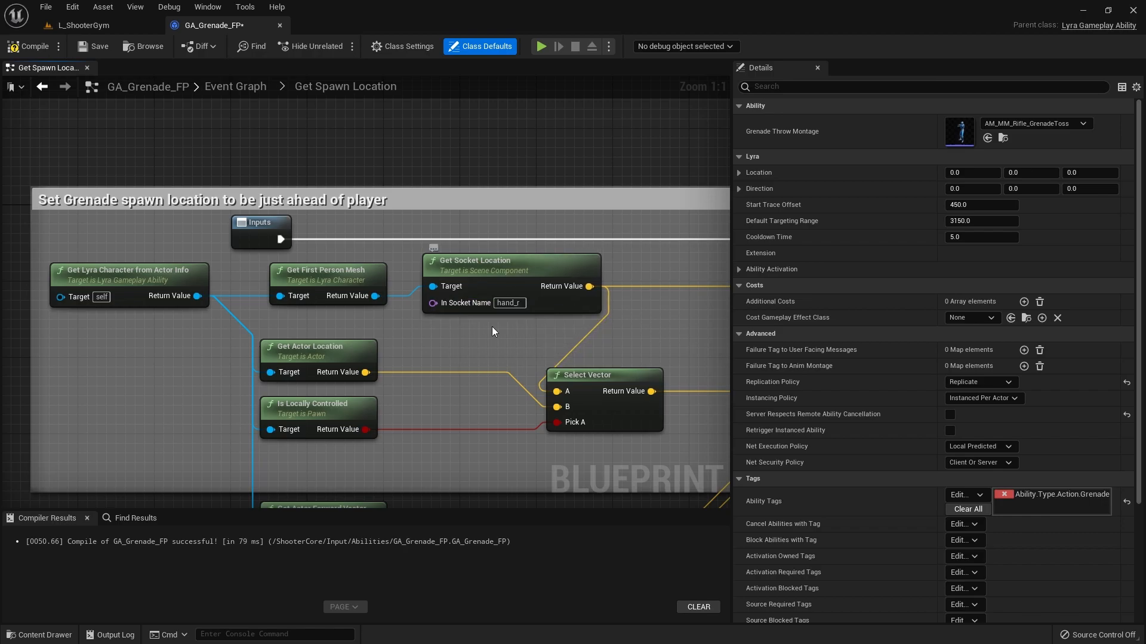
Play L_ShooterGym again, equip the grenade, and throw two grenades toward the target wall to test the hand_r spawn point.
{"action": "left_click", "coordinate": [80, 30]}
{"action": "left_click", "coordinate": [256, 47]}
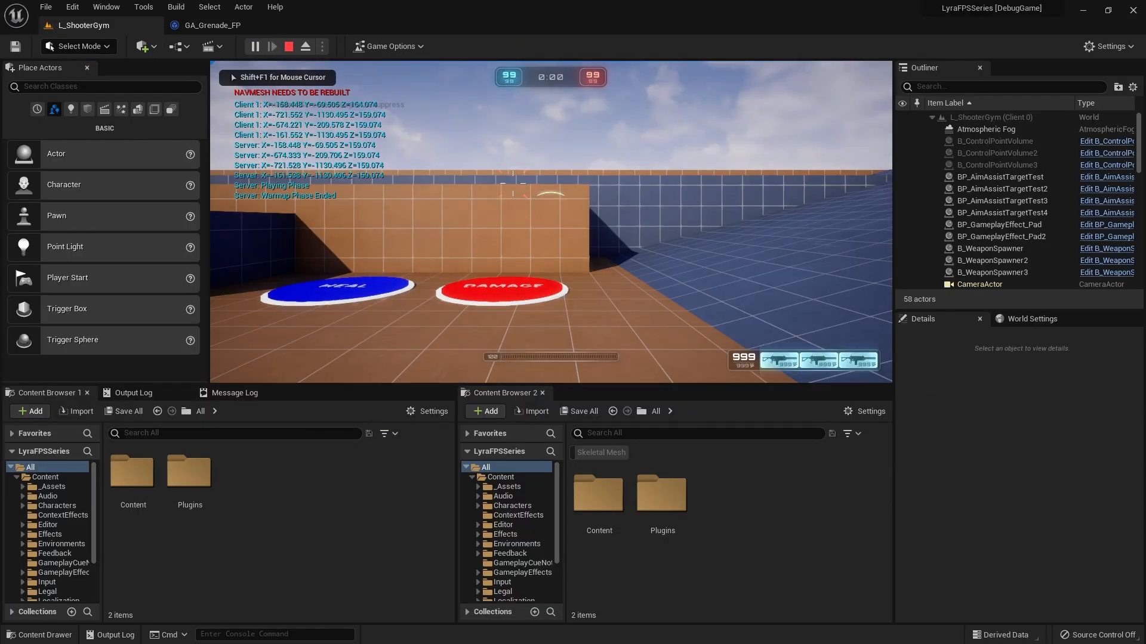
{"action": "key", "text": "q"}
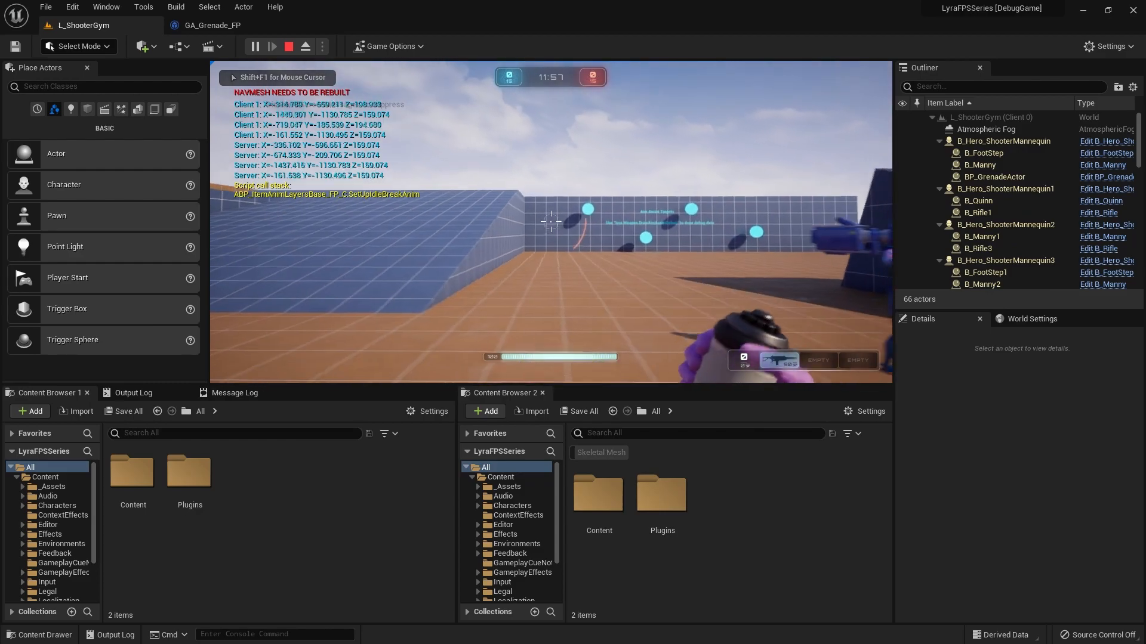
{"action": "key", "text": "q"}
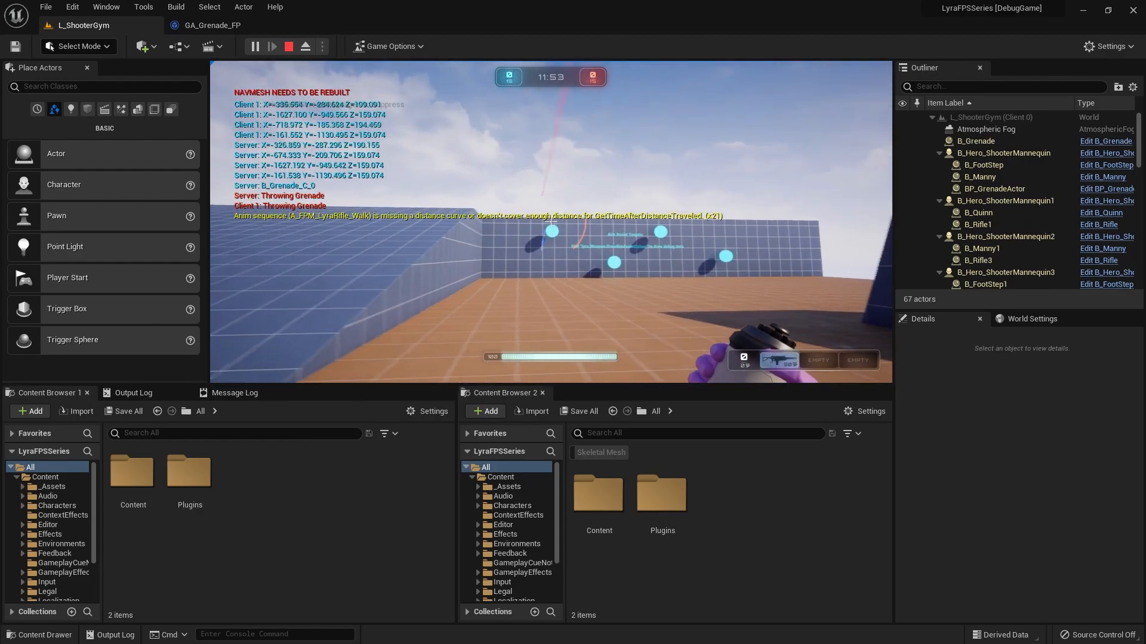
{"action": "key", "text": "s"}
{"action": "key", "text": "q"}
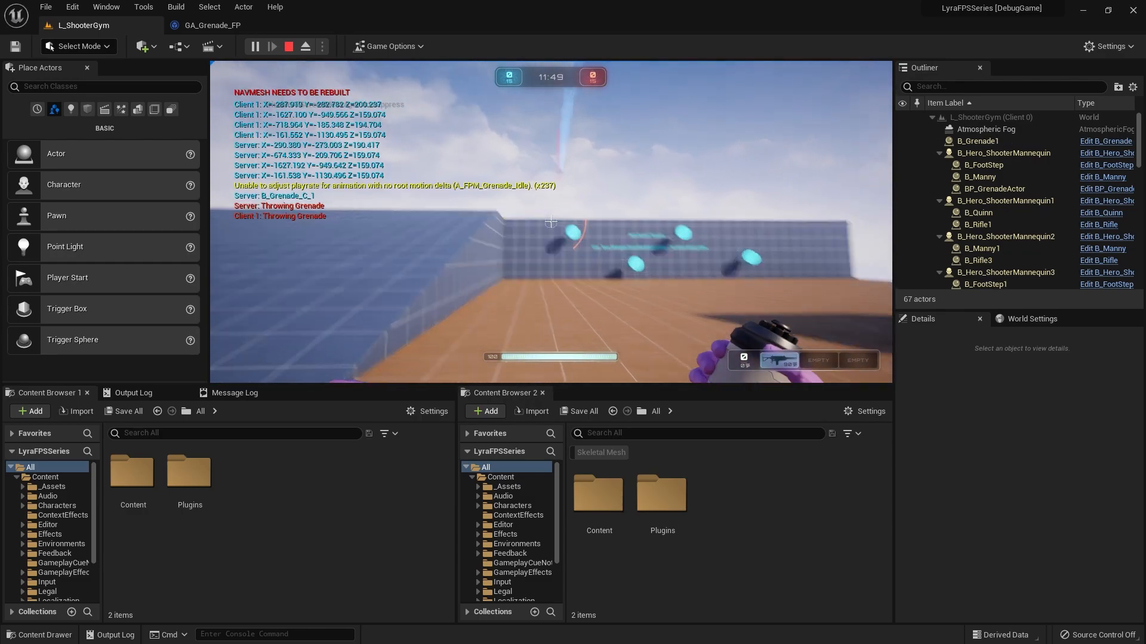
Turn toward the other characters and test grenade throws in the open arena while moving forward, backward and sideways.
{"action": "key", "text": "a"}
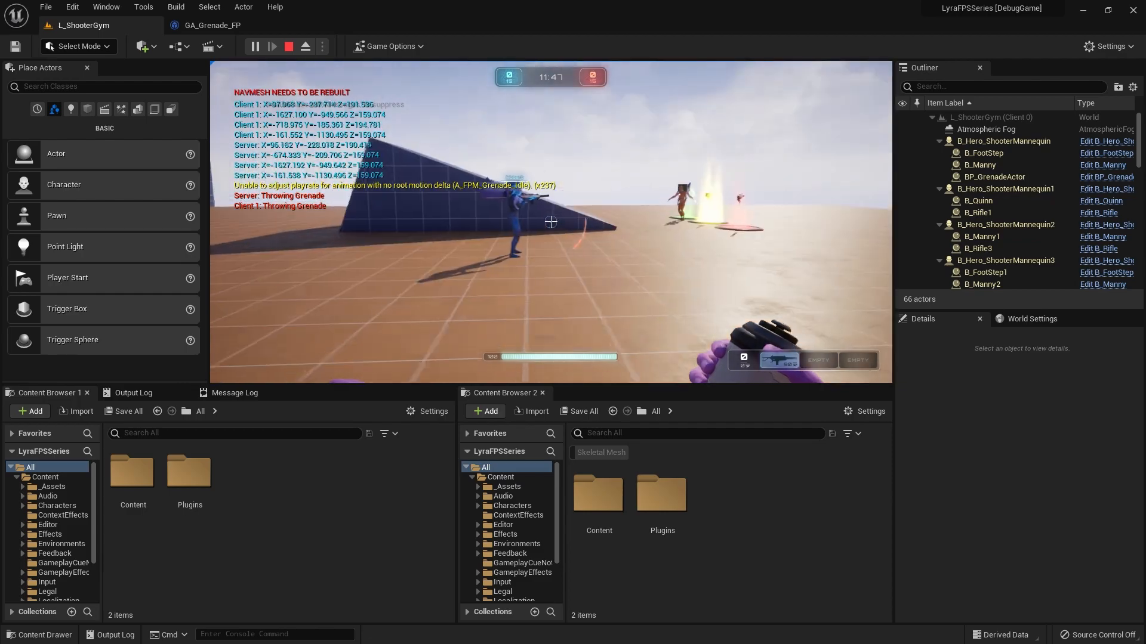
{"action": "key", "text": "w"}
{"action": "key", "text": "q"}
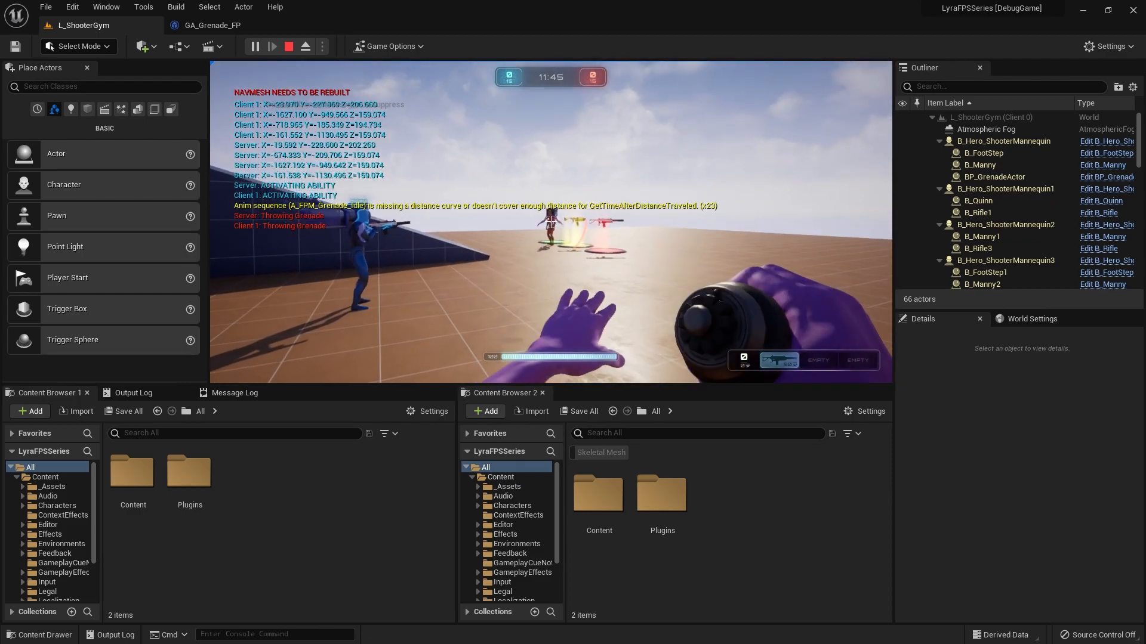
{"action": "key", "text": "s"}
{"action": "key", "text": "s"}
{"action": "key", "text": "a"}
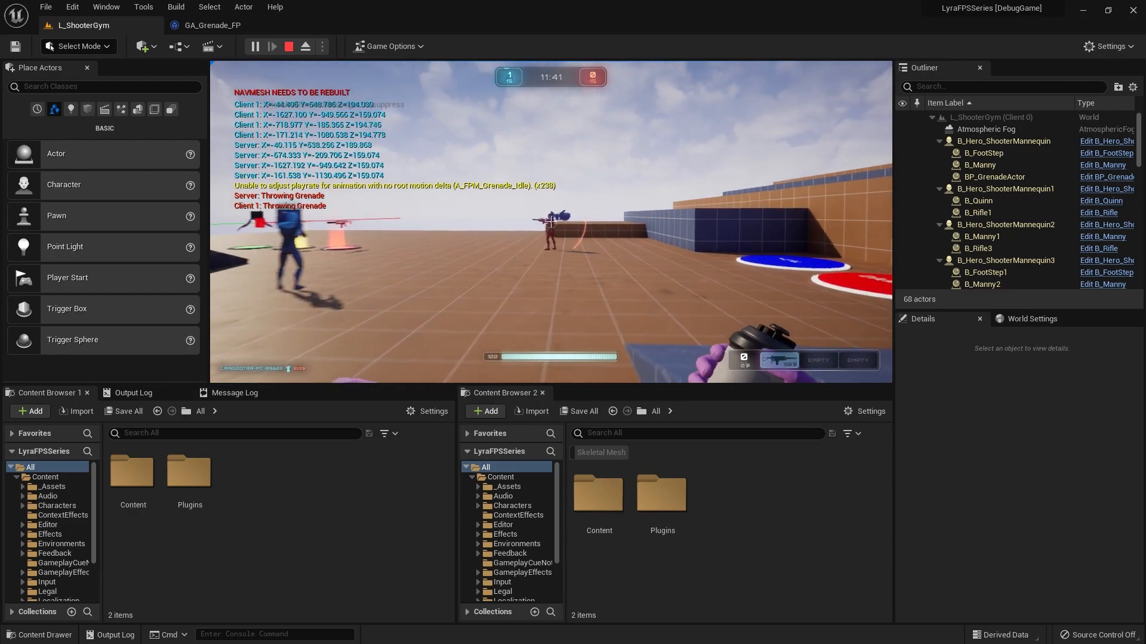
{"action": "key", "text": "q"}
{"action": "key", "text": "w"}
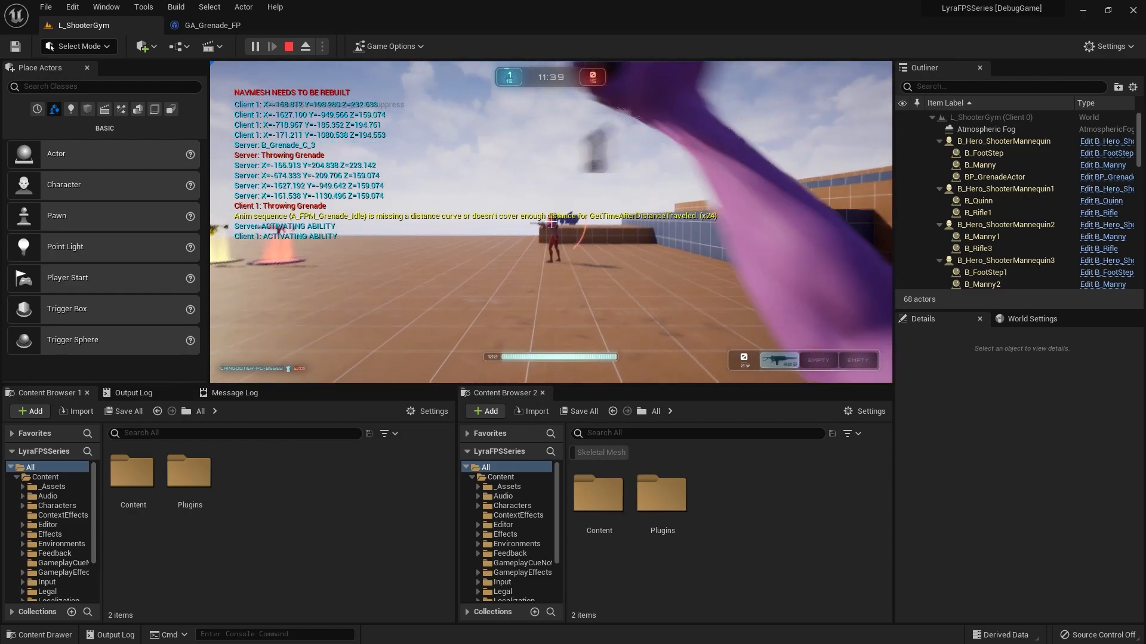
{"action": "key", "text": "s"}
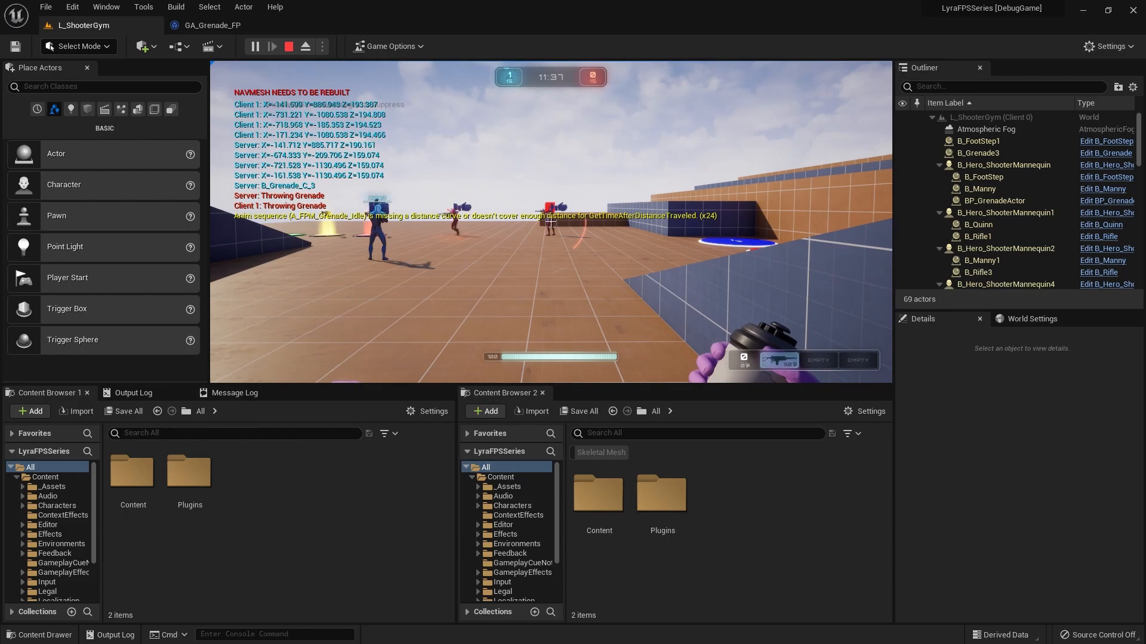
Throw another grenade while moving, test movement and jumping with it equipped, and stop the play session.
{"action": "key", "text": "w"}
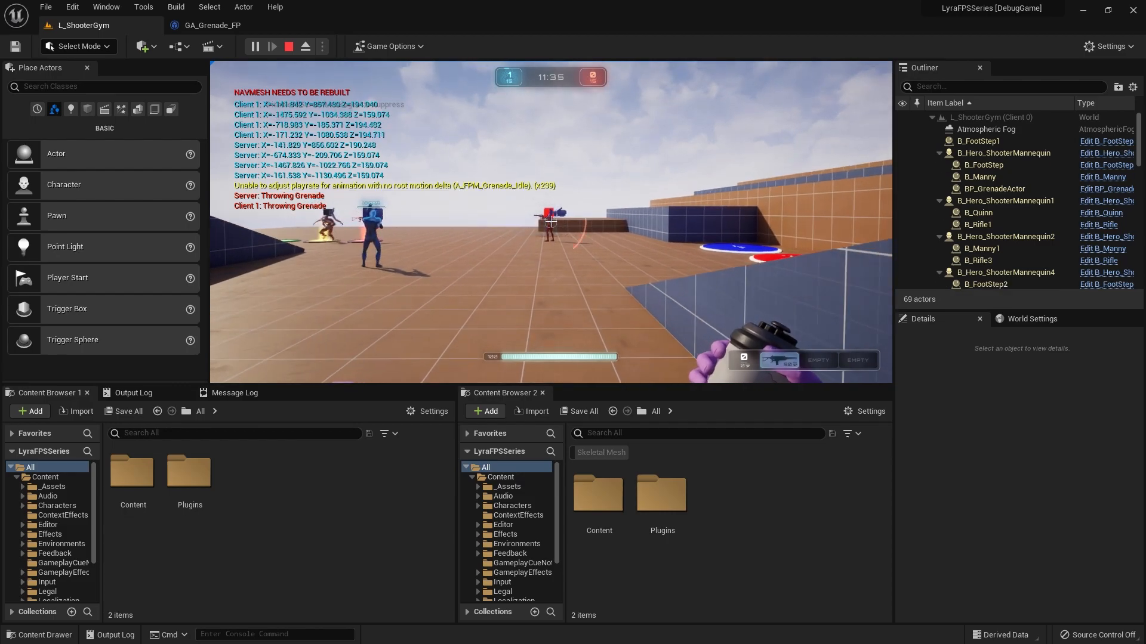
{"action": "key", "text": "q"}
{"action": "key", "text": "w"}
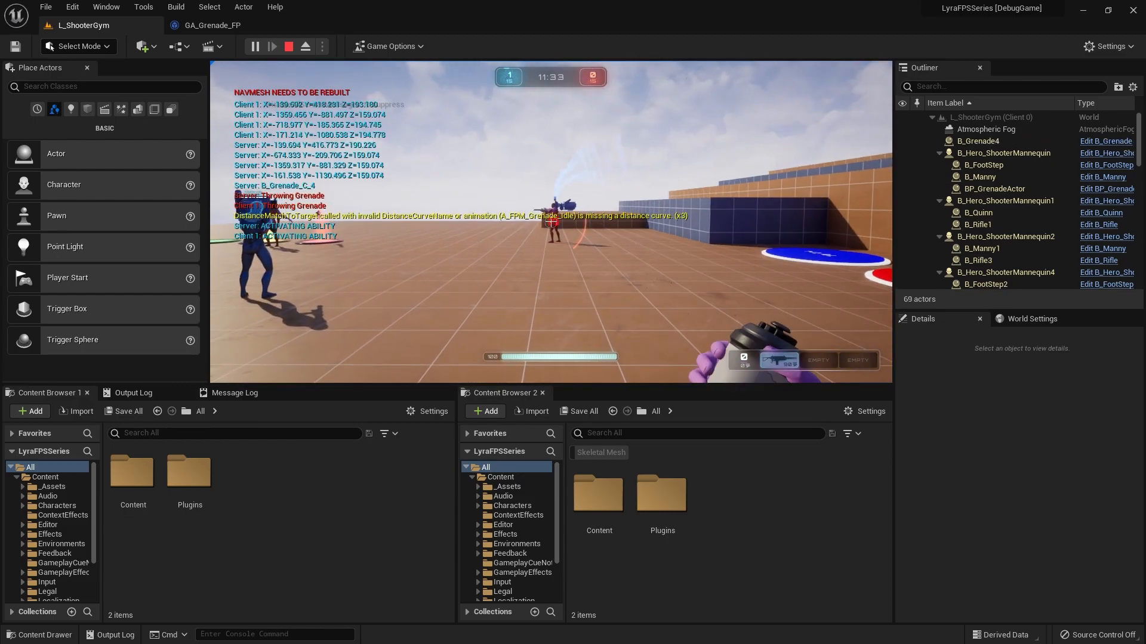
{"action": "key", "text": "a"}
{"action": "key", "text": "space"}
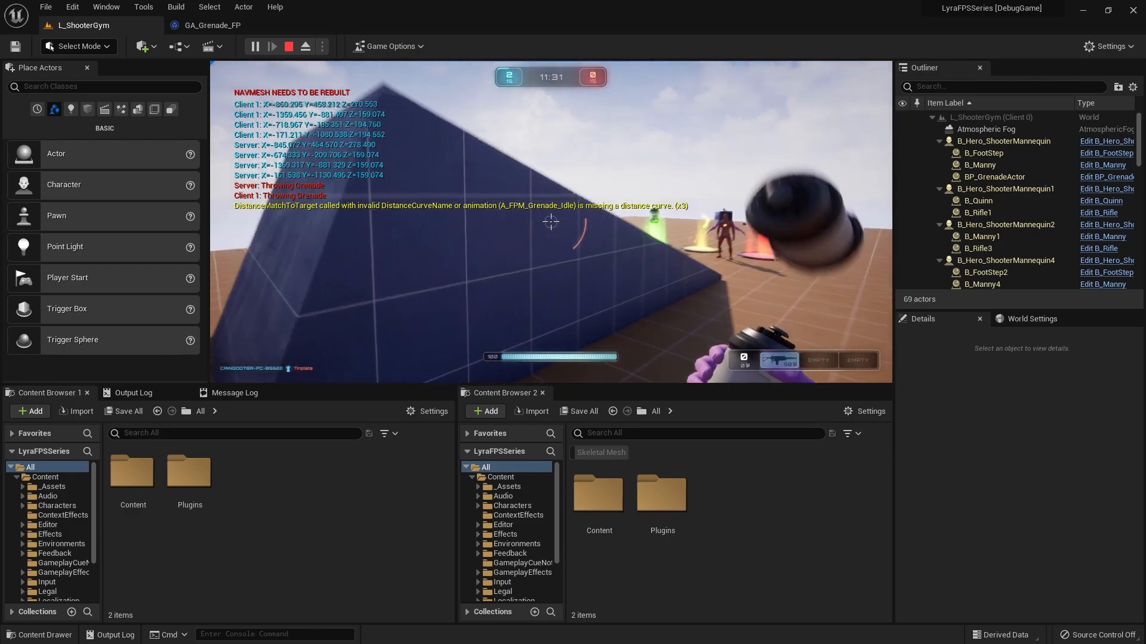
{"action": "key", "text": "Escape"}
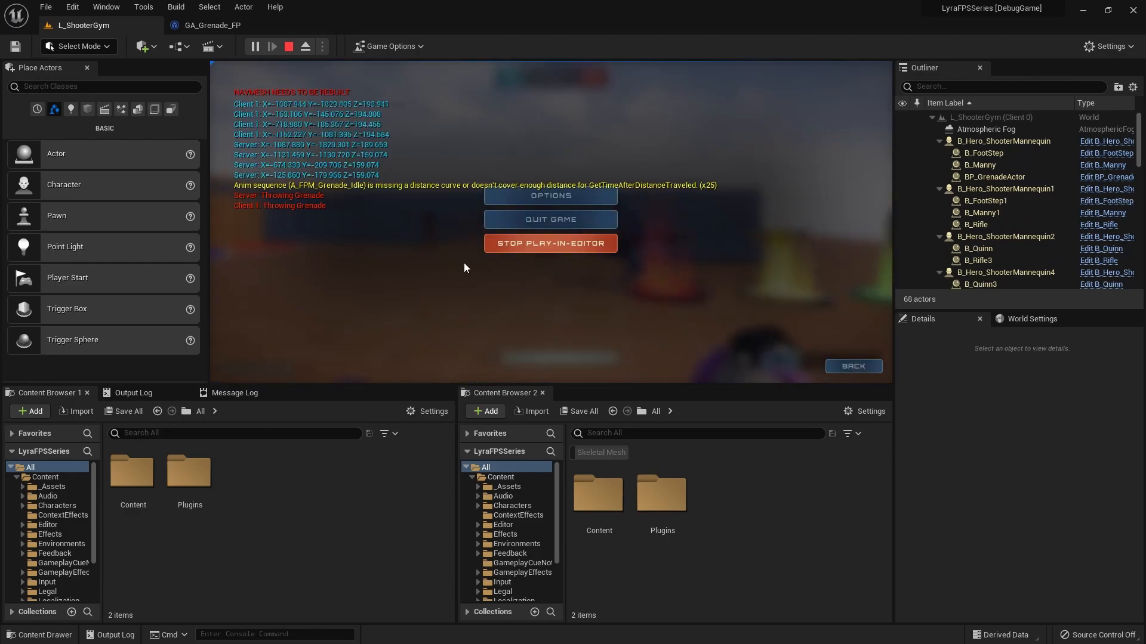
{"action": "left_click", "coordinate": [488, 245]}
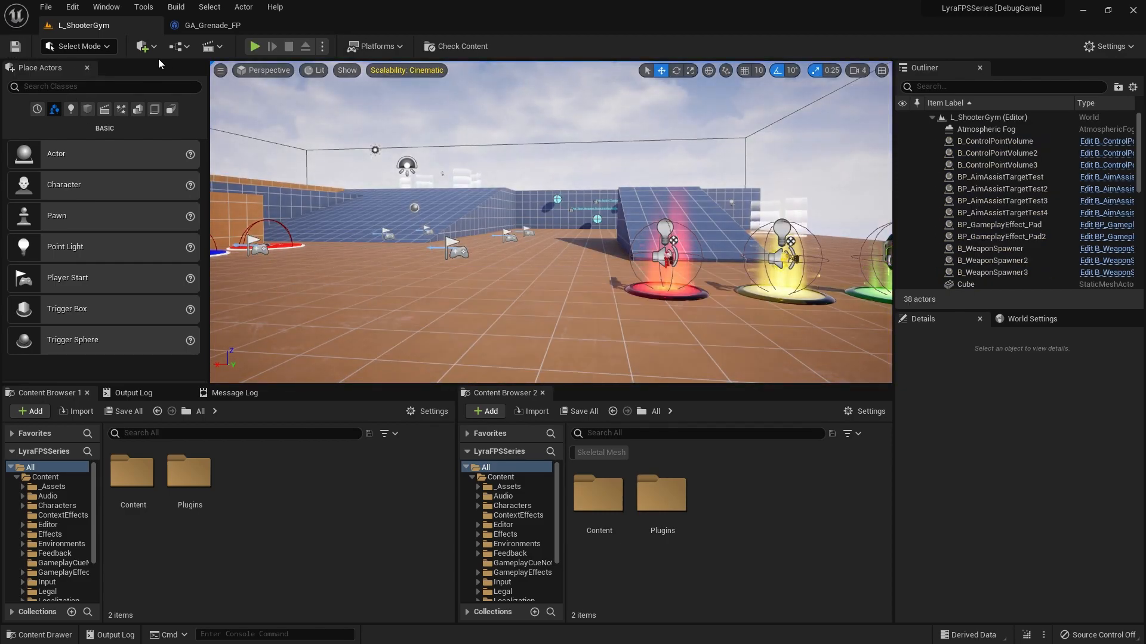
Review the whole Get Spawn Location graph in GA_Grenade_FP, and return to the L_ShooterGym level.
{"action": "left_click", "coordinate": [199, 27]}
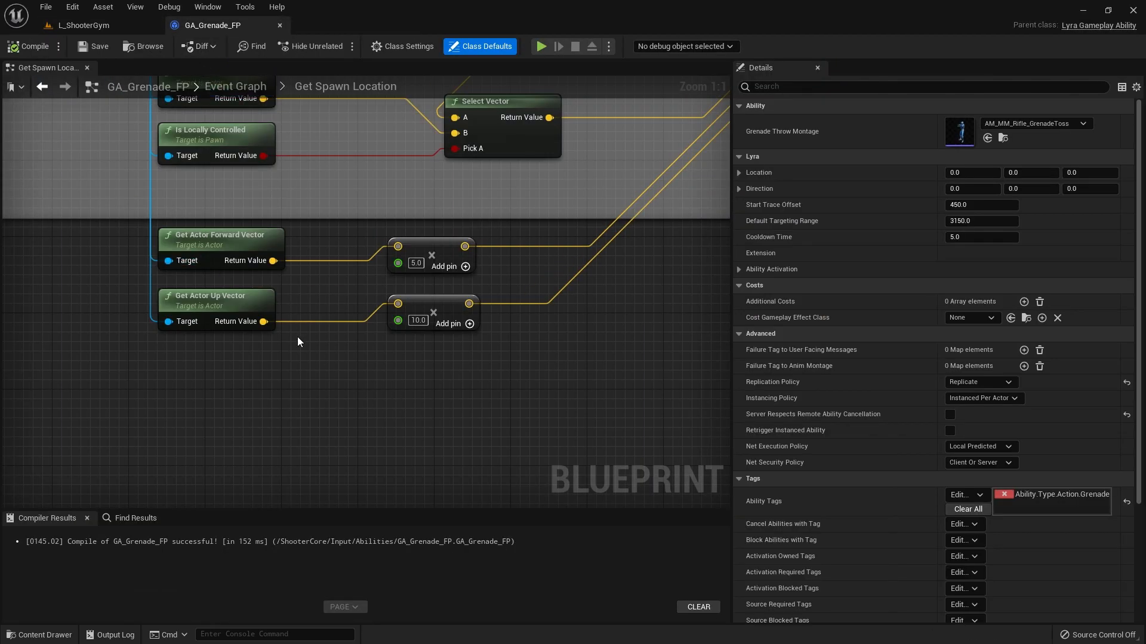
{"action": "scroll", "coordinate": [148, 279], "scroll_direction": "down", "scroll_amount": 4}
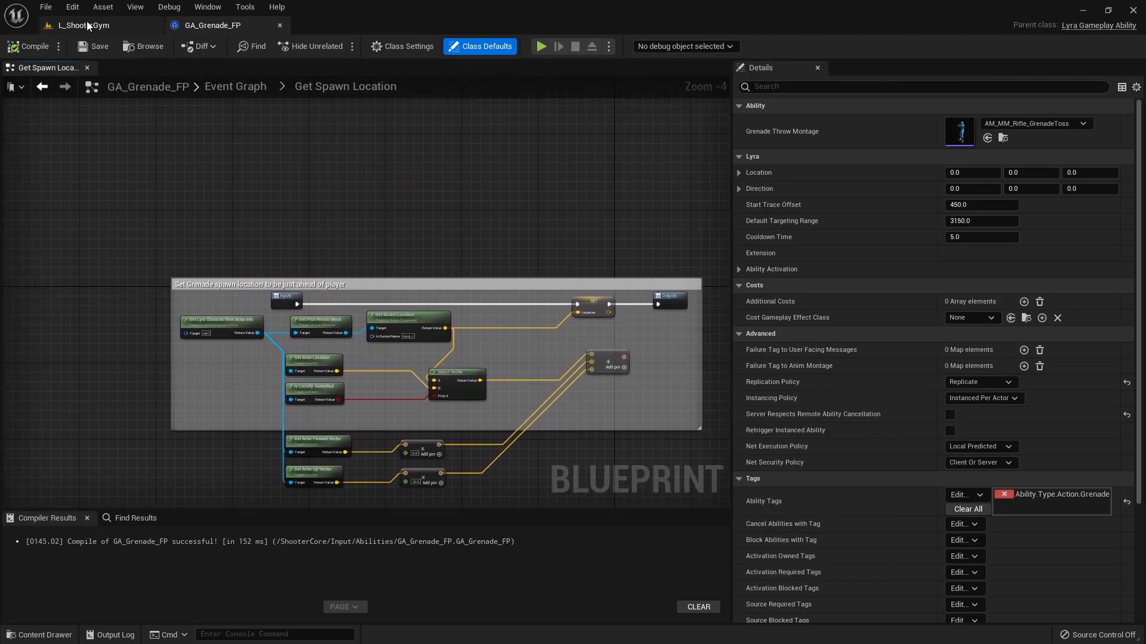
{"action": "left_click", "coordinate": [87, 25]}
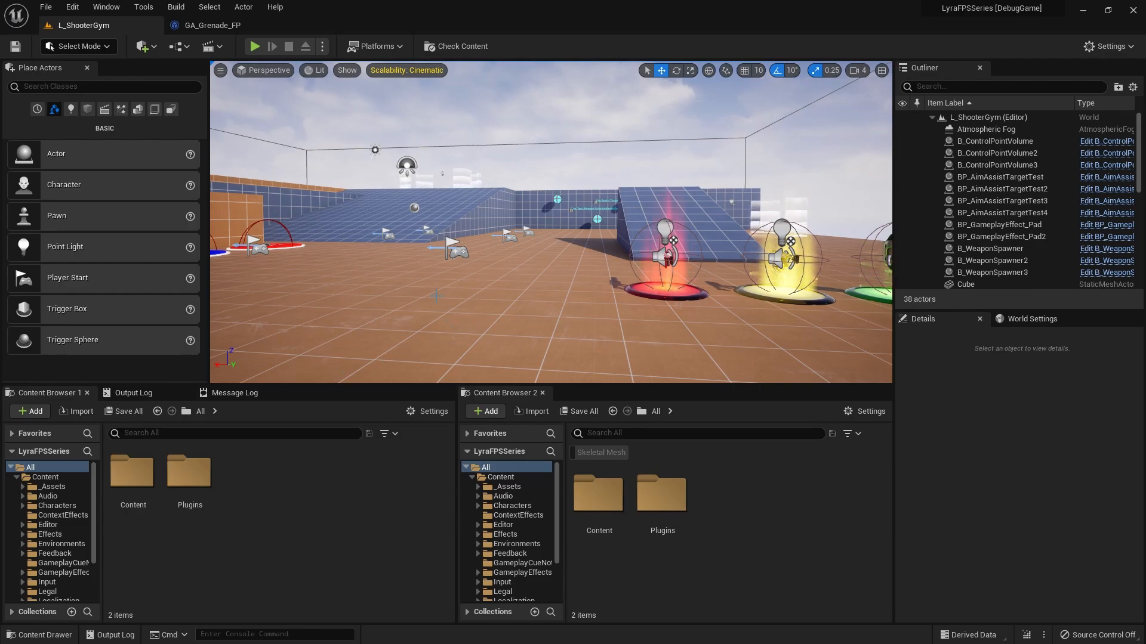